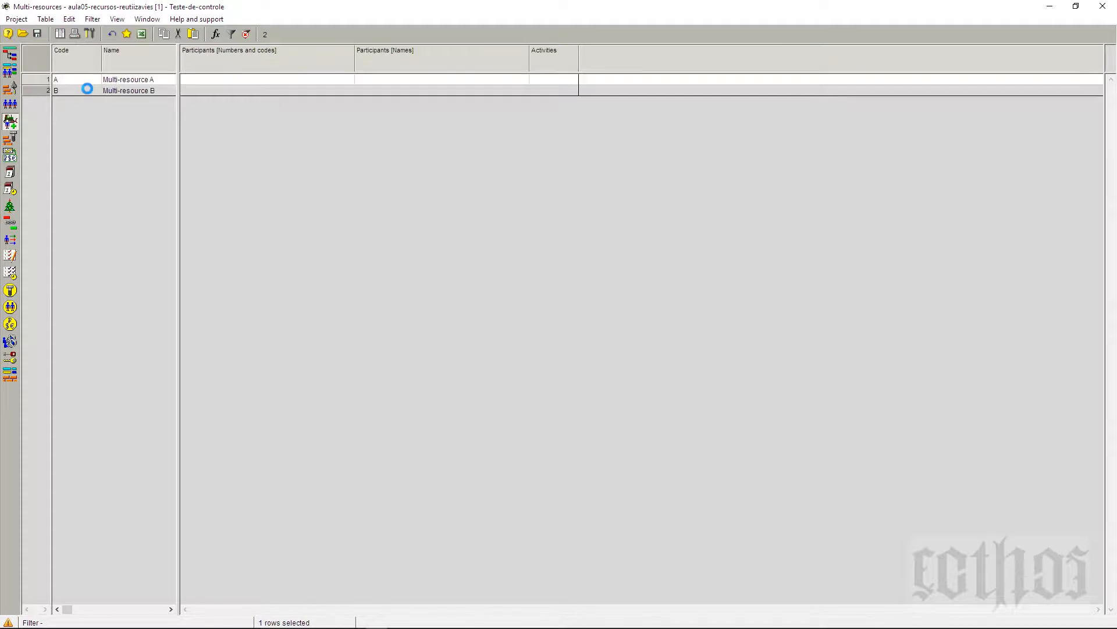
Step: Rename the first multi-resource as "Aquipe A"
left_click(114, 80)
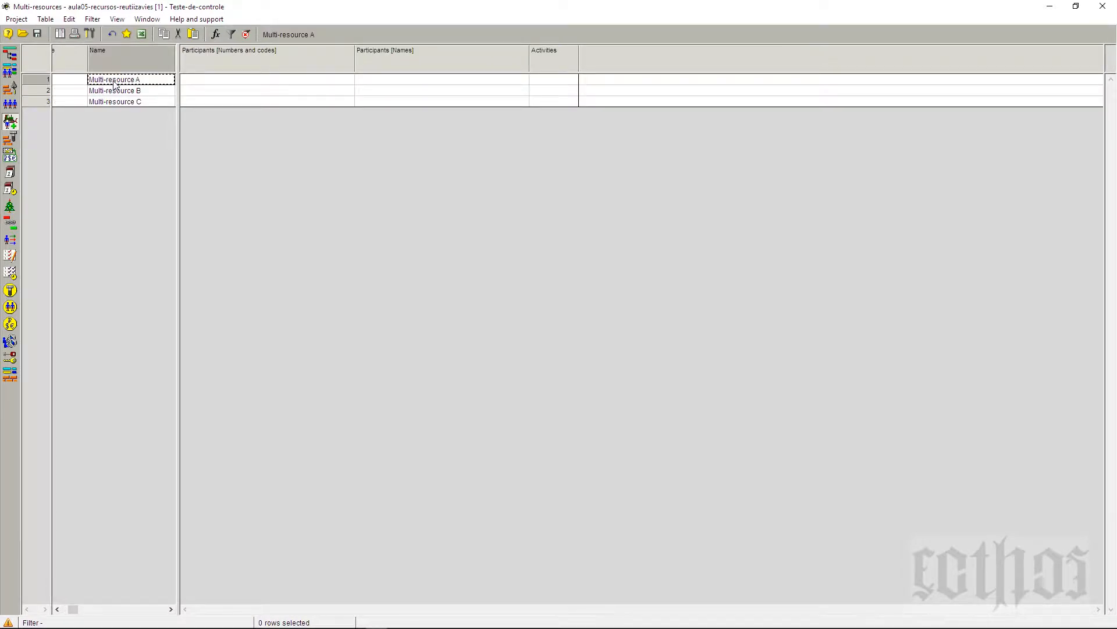
left_click(114, 85)
type("equipe A")
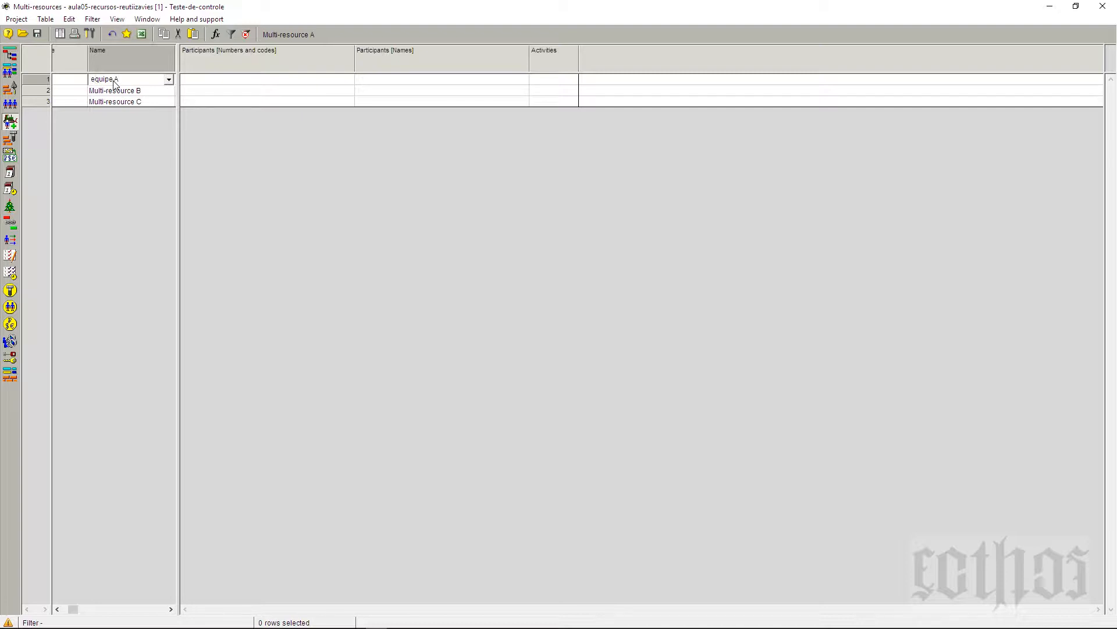
key("Home")
key("Delete")
type("A")
key("Return")
Step: Rename the second multi-resource as "Equipe de Alvenaria" and the third as "Time de apoio"
key("F2")
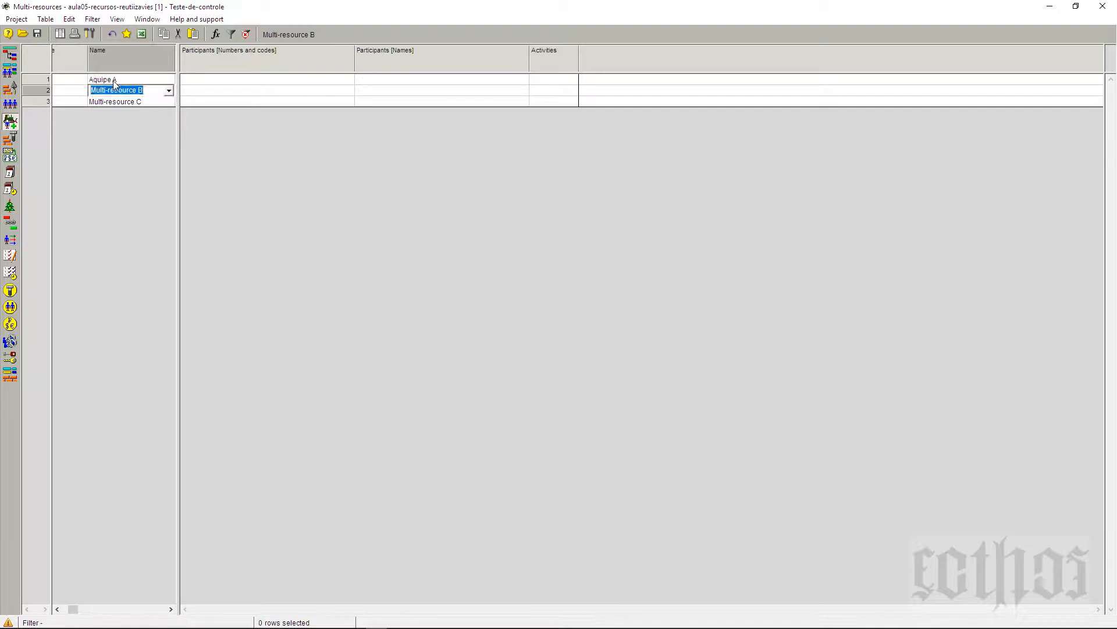
type("Equipe de Alvenaria")
left_click(115, 102)
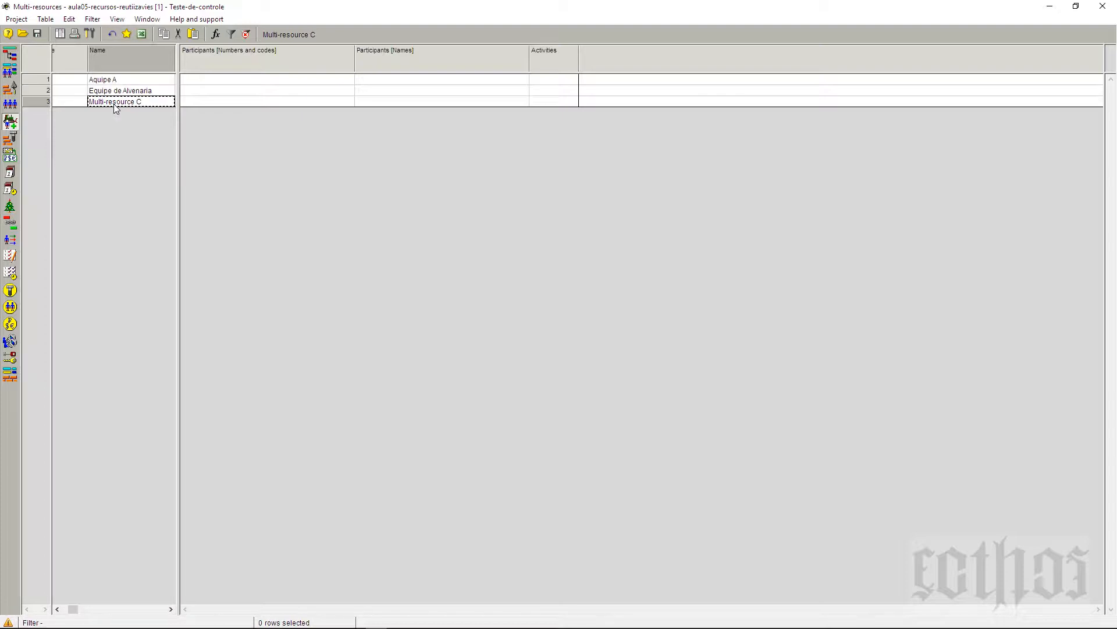
left_click(113, 103)
type("Time de apoio")
left_click(144, 93)
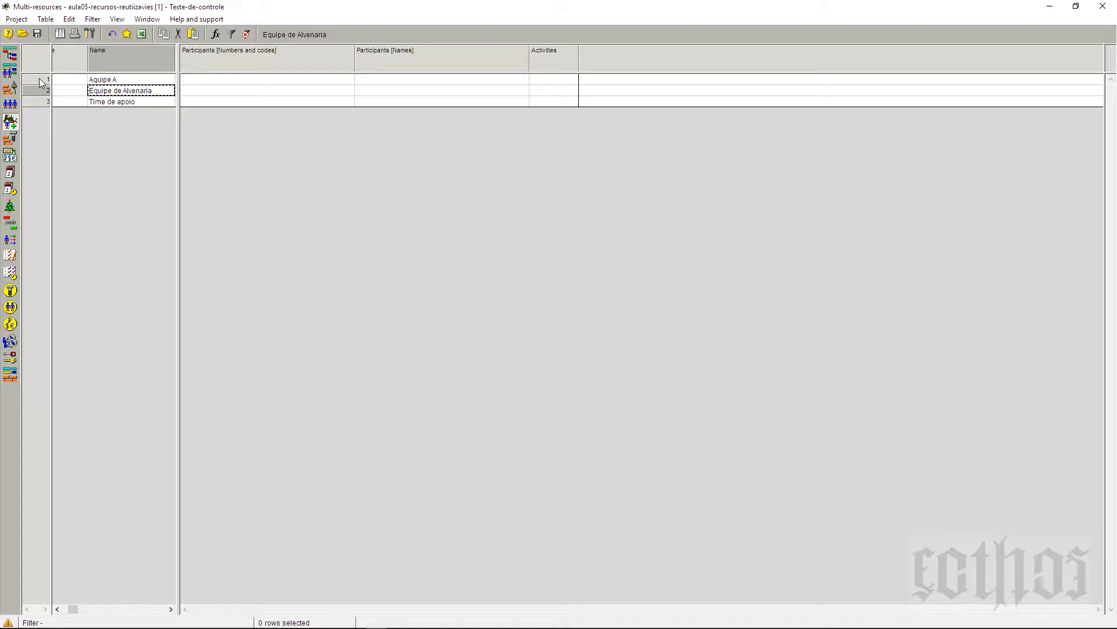
Step: Open the properties of Aquipe A and set its code to "cod-mr-001" and its type to "civil"
left_click(39, 78)
right_click(40, 78)
left_click(60, 91)
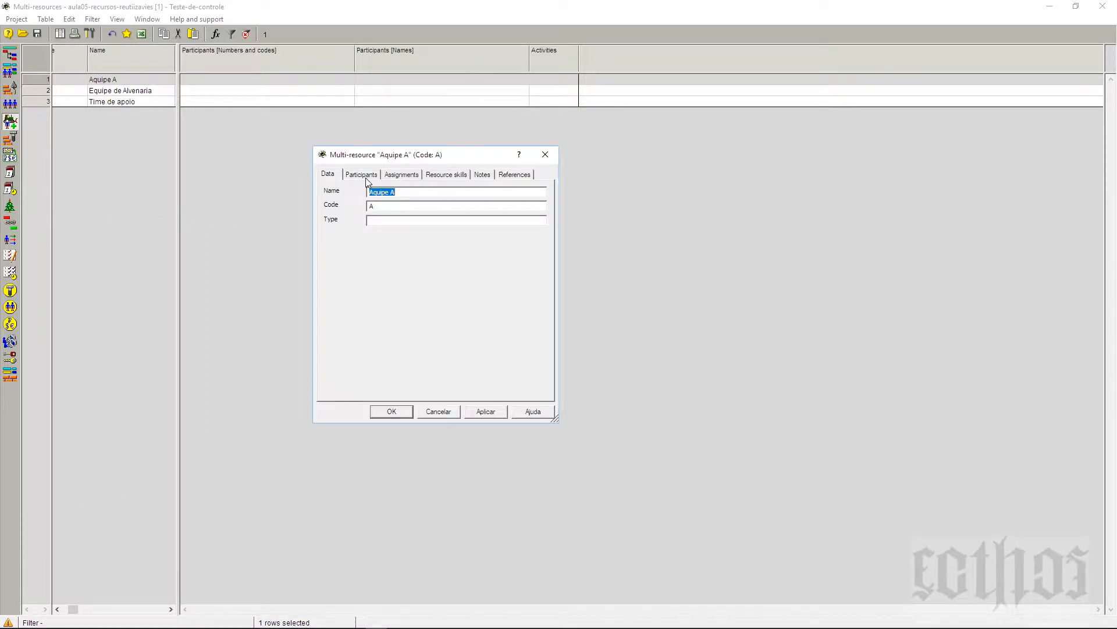
key("Tab")
type("cod-mr-001")
left_click(395, 226)
type("civil")
Step: Add the two resources with codes mop-01-01 and mop-01-02 as participants of Aquipe A
left_click(369, 177)
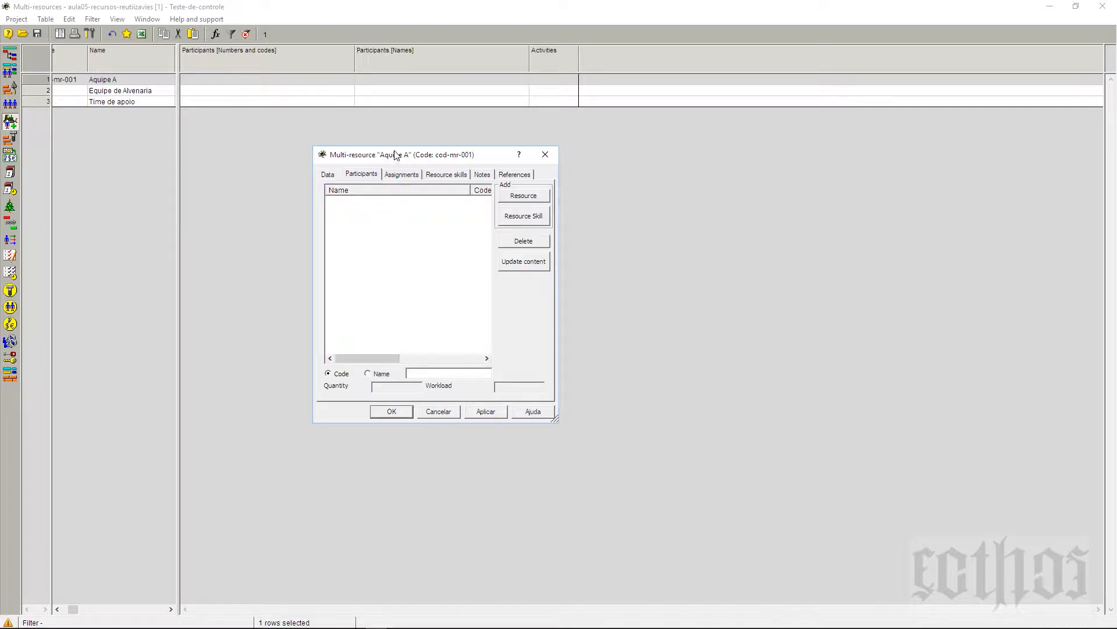
left_click_drag(395, 154, 471, 154)
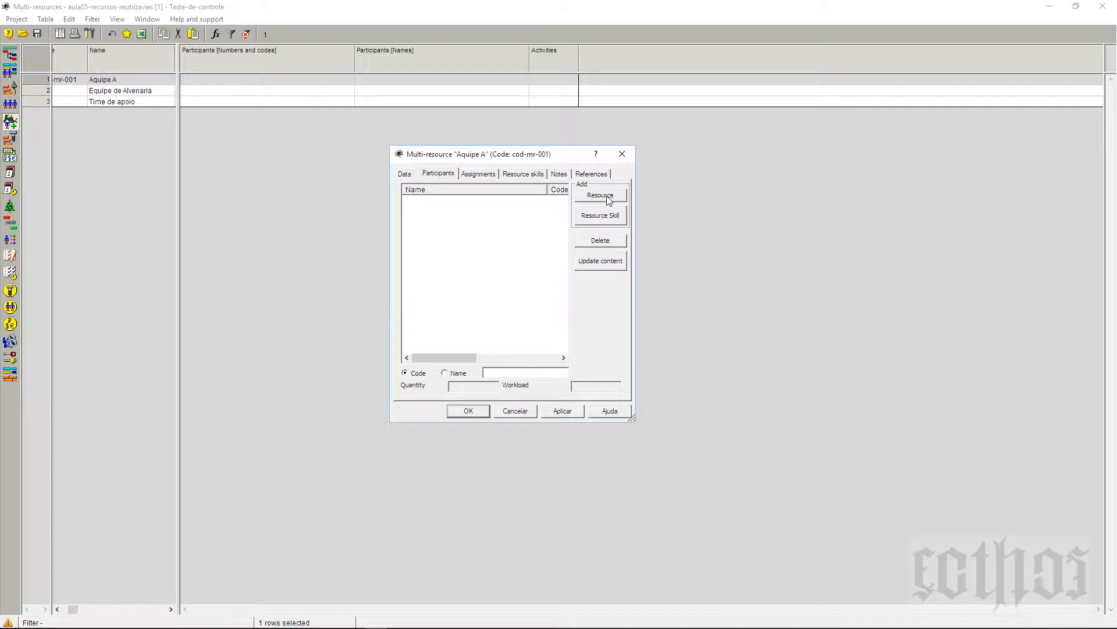
left_click_drag(547, 190, 494, 206)
left_click(601, 196)
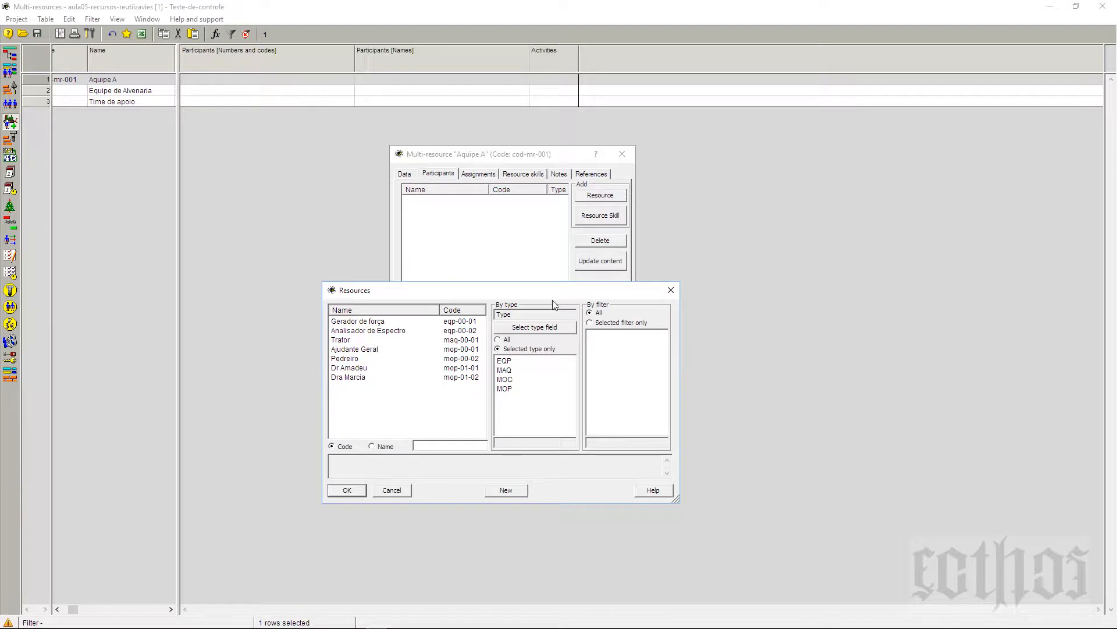
left_click_drag(557, 290, 912, 161)
left_click(702, 250)
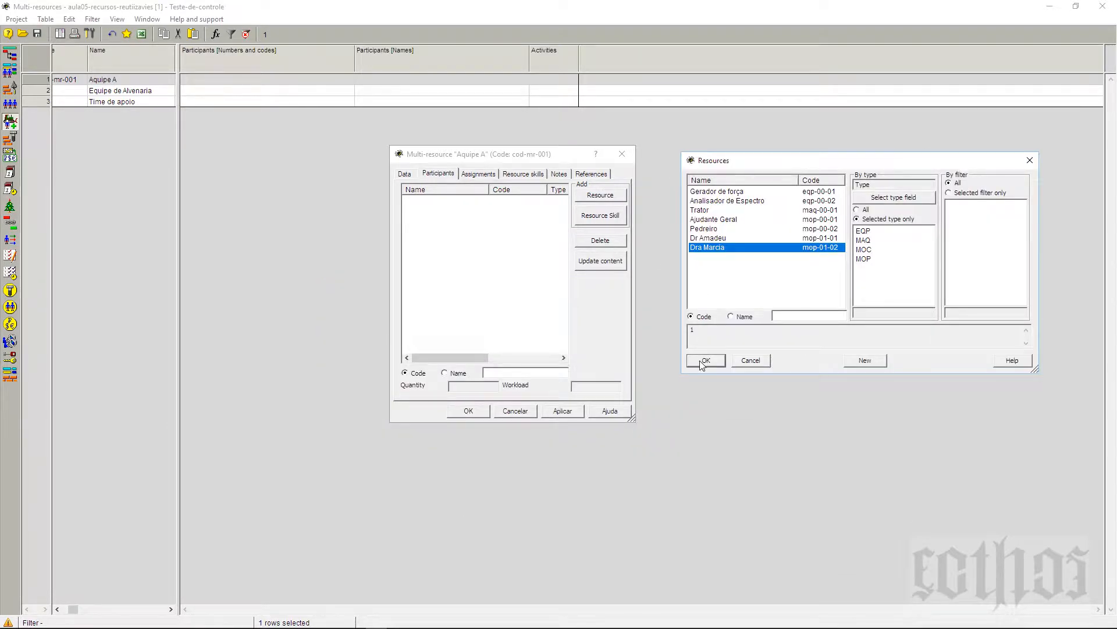
left_click(700, 240, "ctrl")
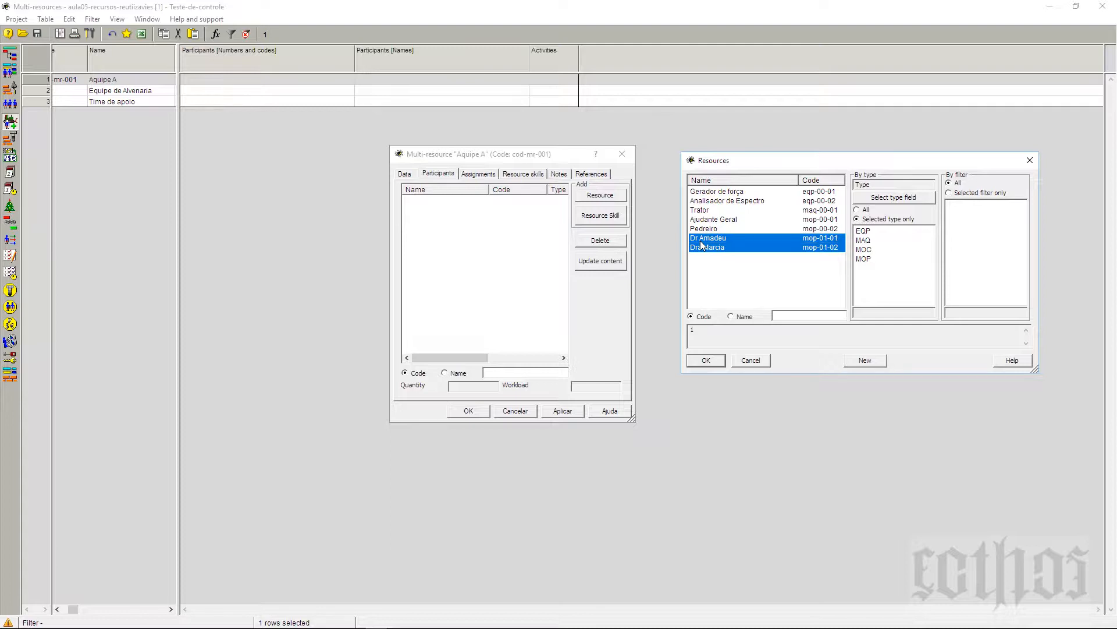
left_click(706, 360)
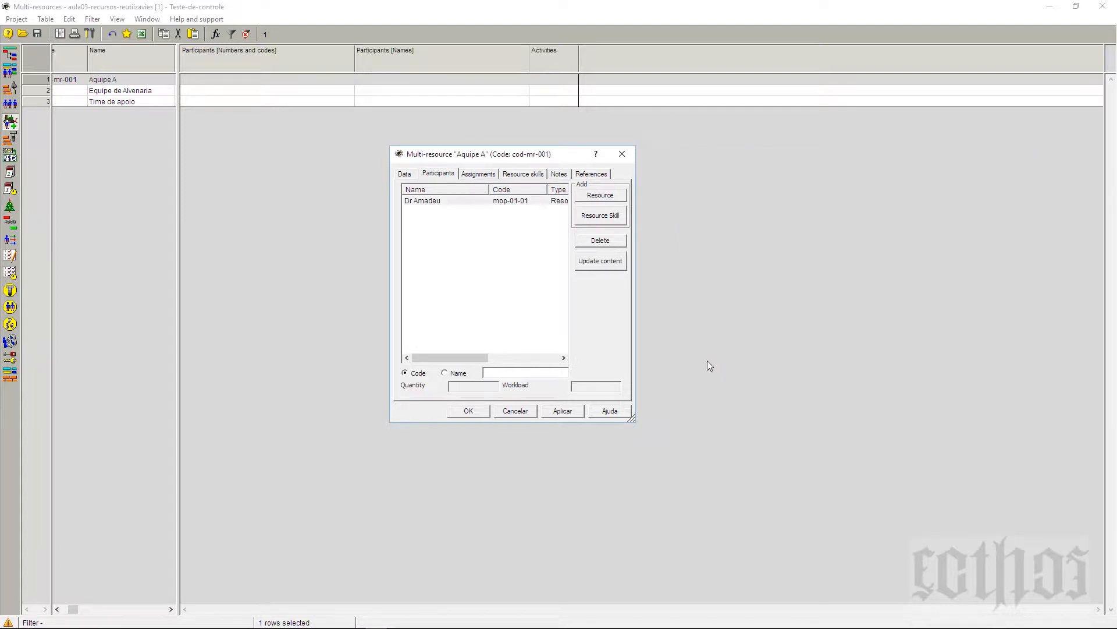
Step: Examine the quantity and workload of each of Aquipe A's two participants
left_click(460, 201)
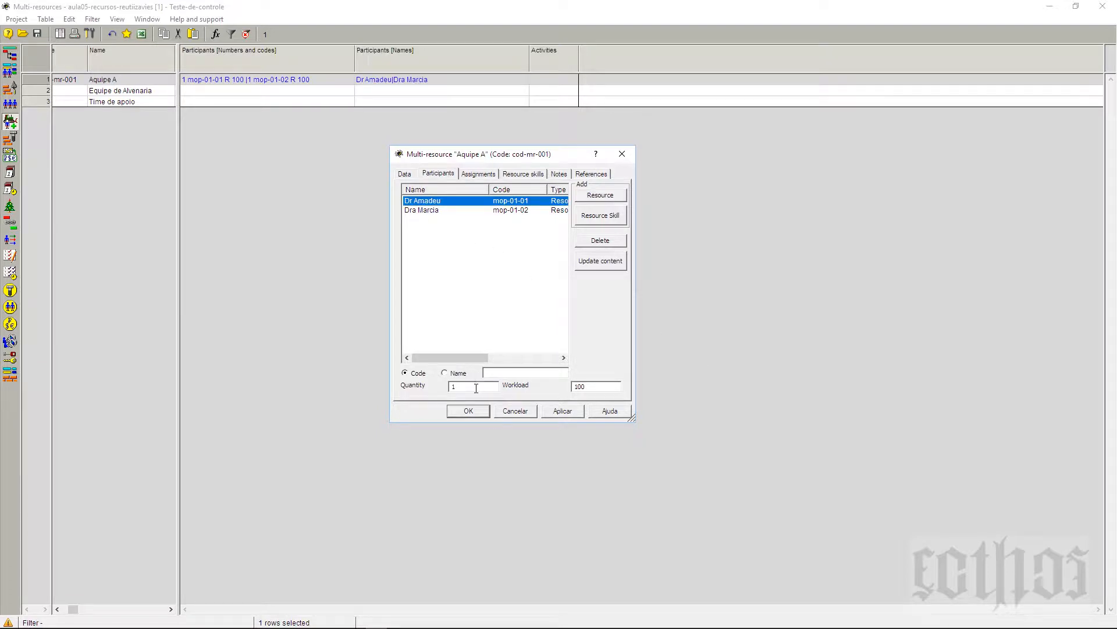
left_click(477, 387)
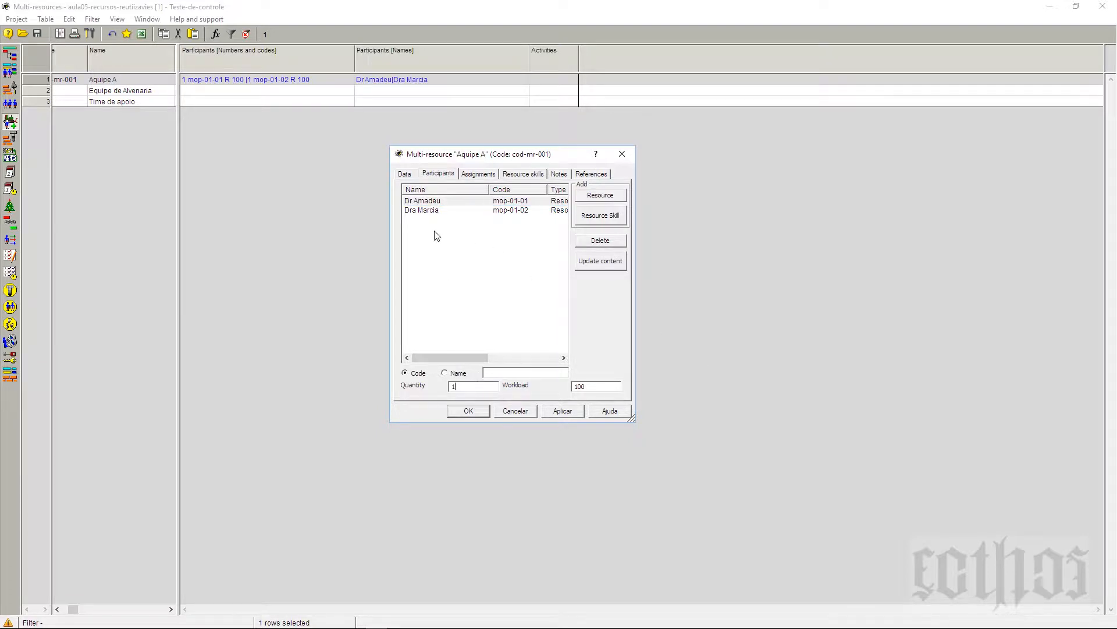
left_click(435, 212)
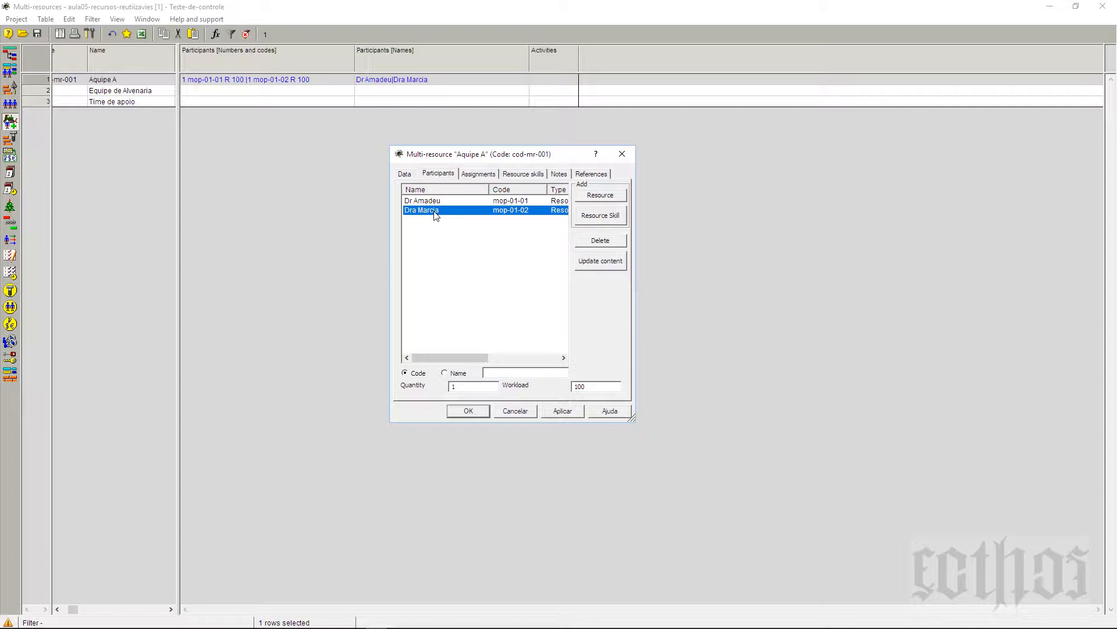
left_click(435, 200)
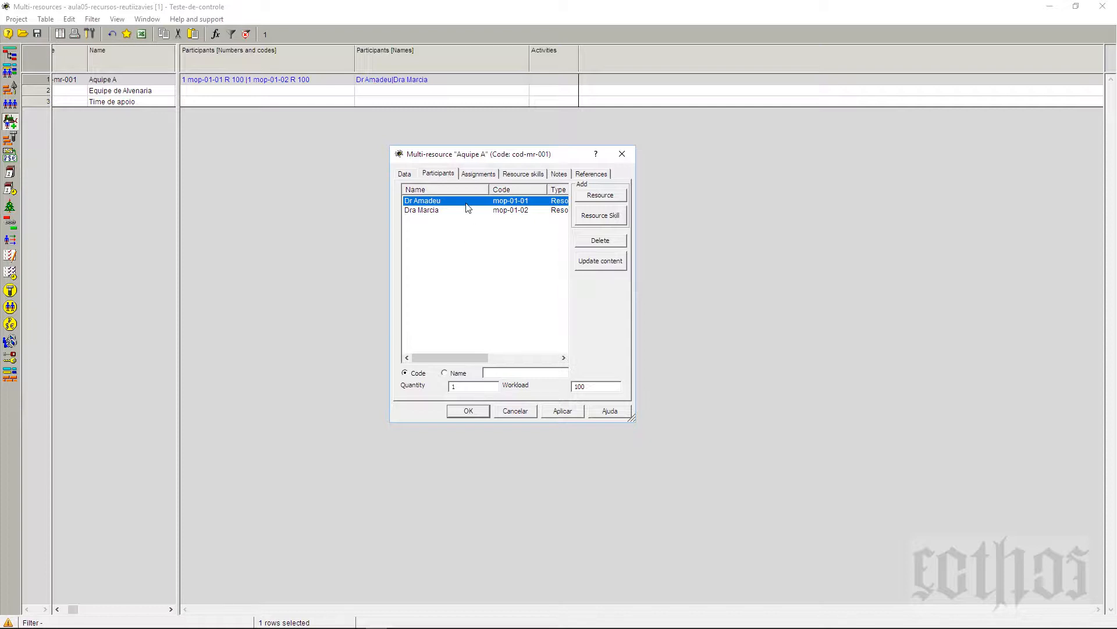
left_click(586, 387)
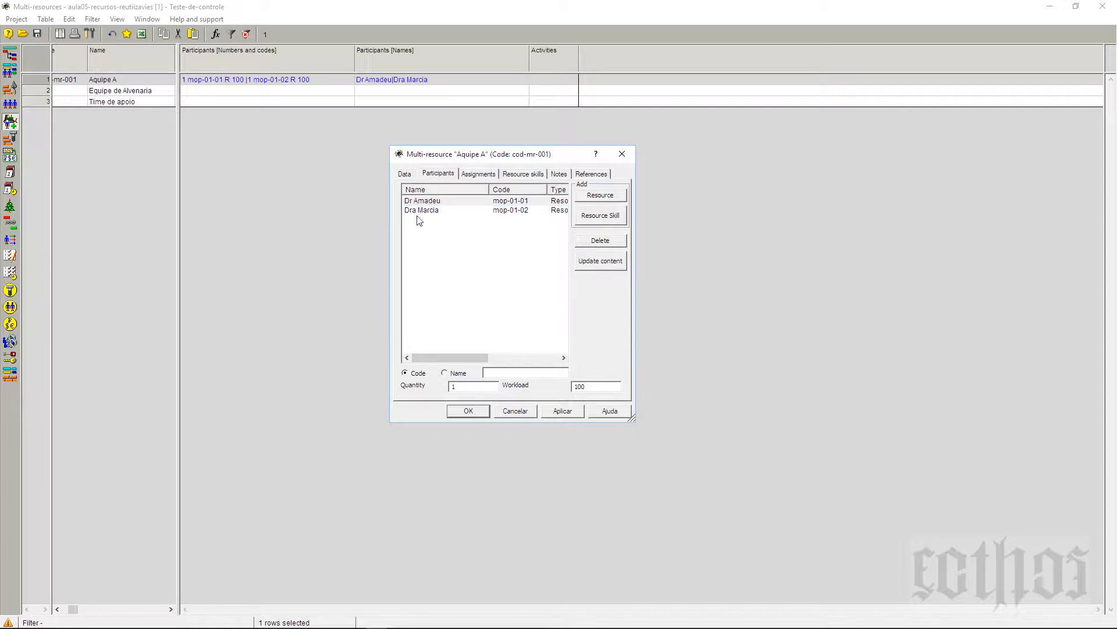
left_click(423, 211)
left_click(593, 388)
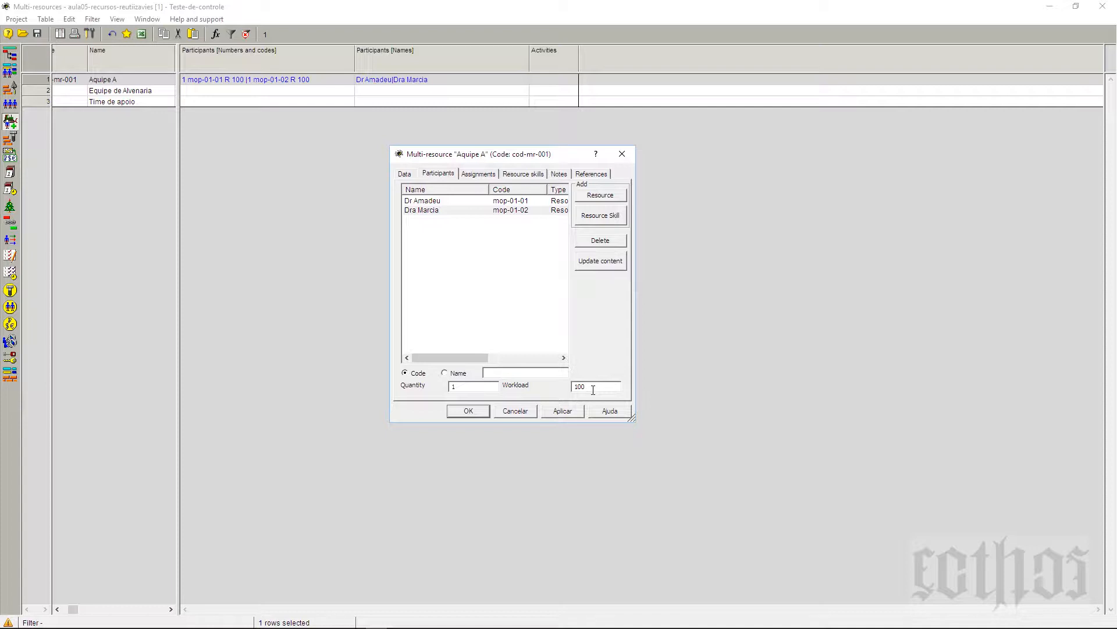
left_click(440, 203)
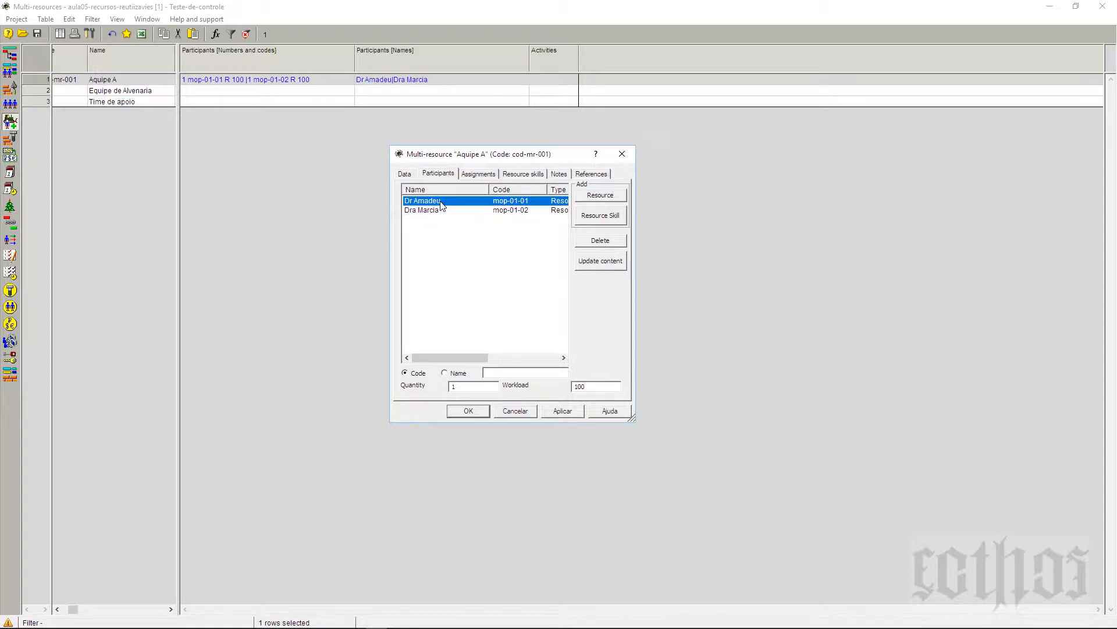
left_click(441, 215)
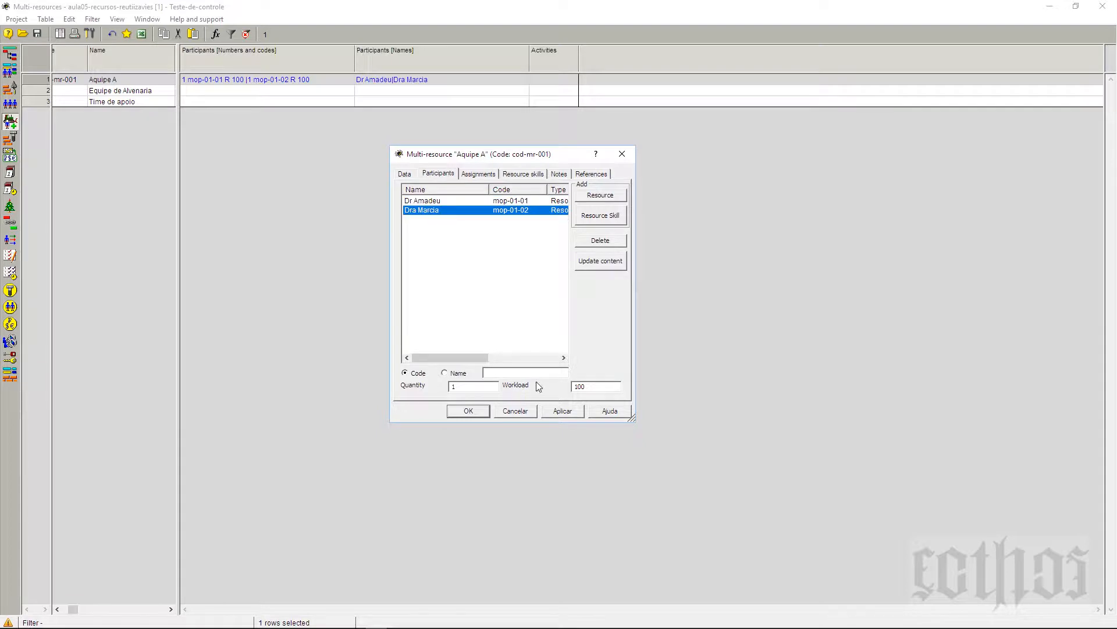
left_click(564, 412)
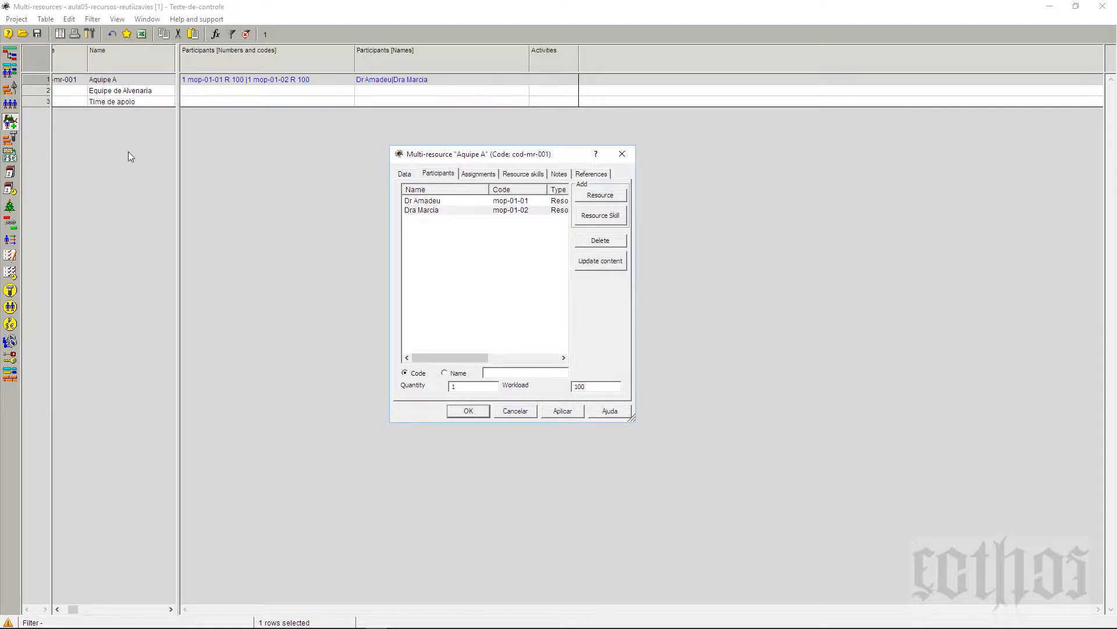
Step: Add the resources Pedreiro and mop-01-01 as participants of Equipe de Alvenaria
left_click(30, 91)
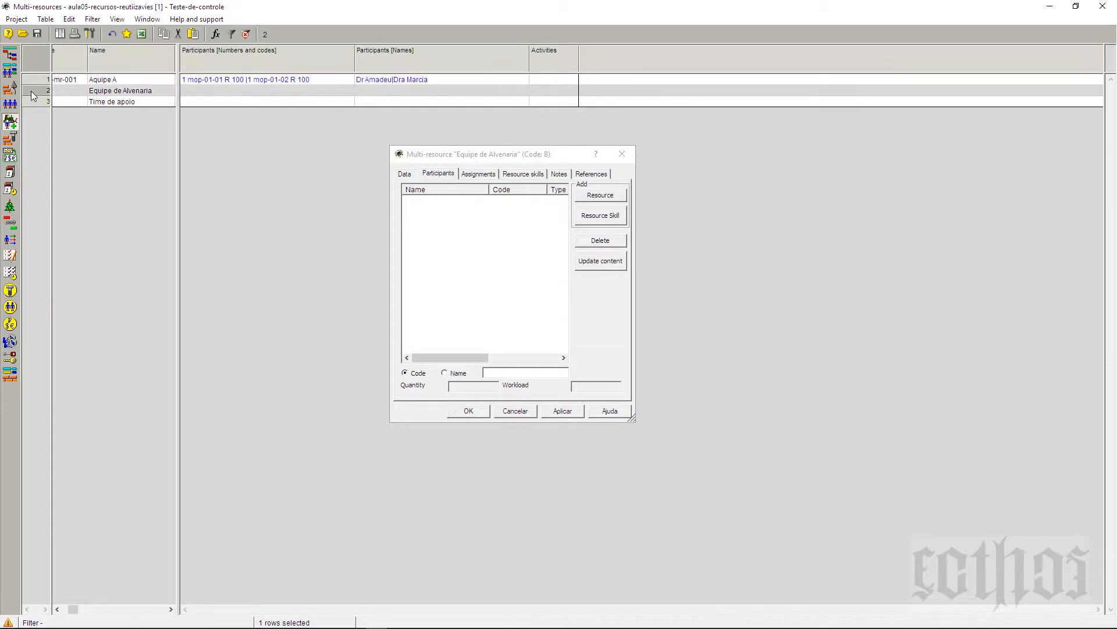
left_click(613, 200)
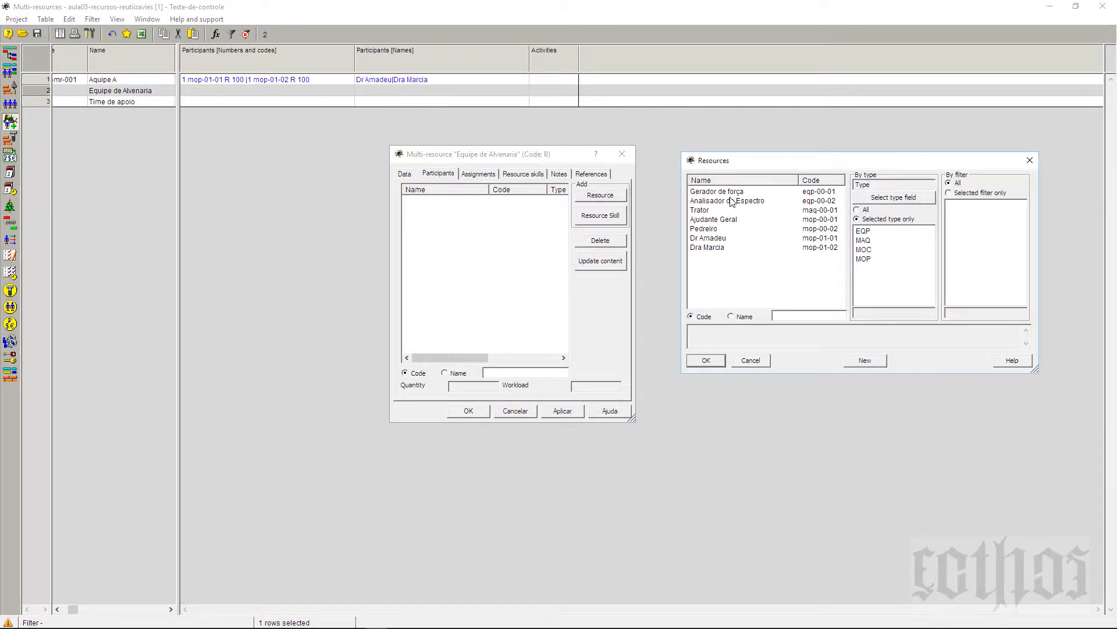
left_click(711, 231)
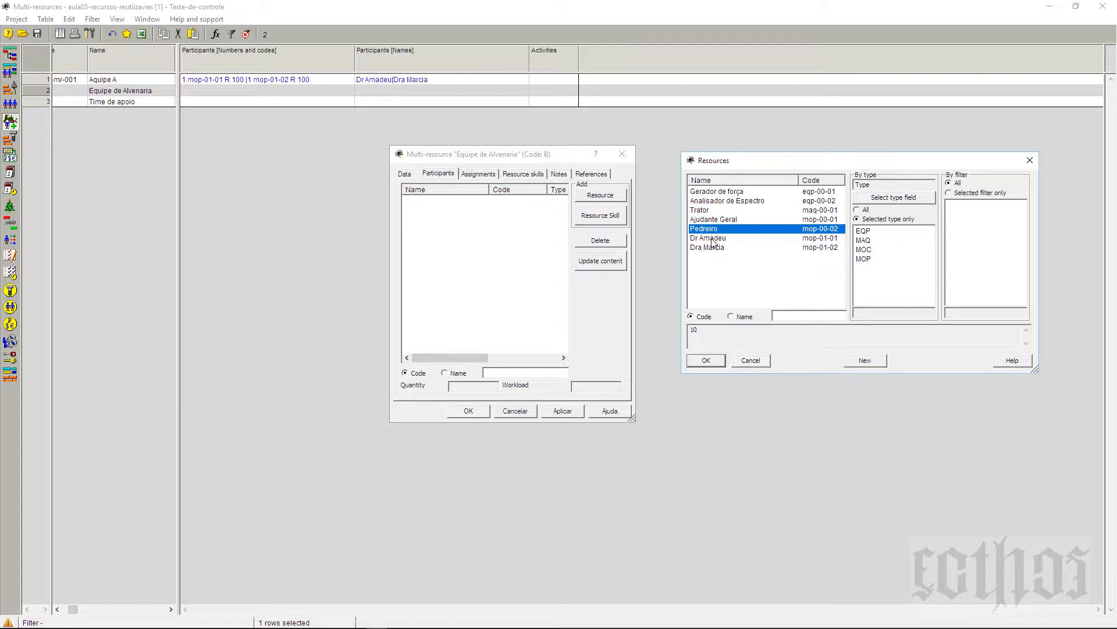
left_click(715, 240, "ctrl")
left_click(707, 360)
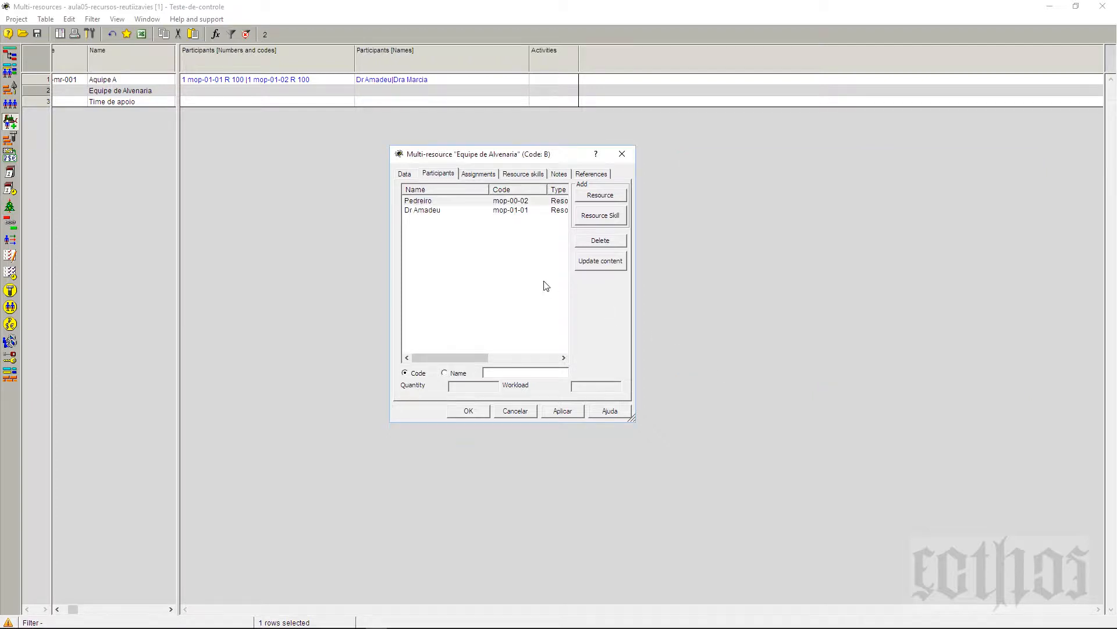
Step: Set the quantity of the Pedreiro participant in Equipe de Alvenaria to 3
left_click(470, 202)
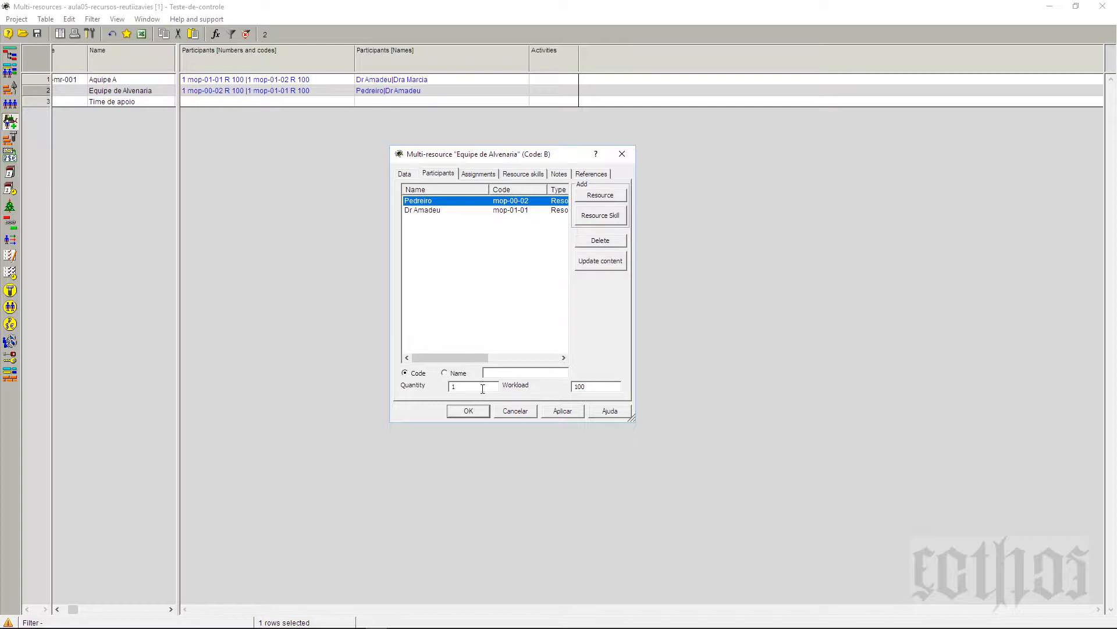
left_click_drag(484, 388, 414, 385)
type("3")
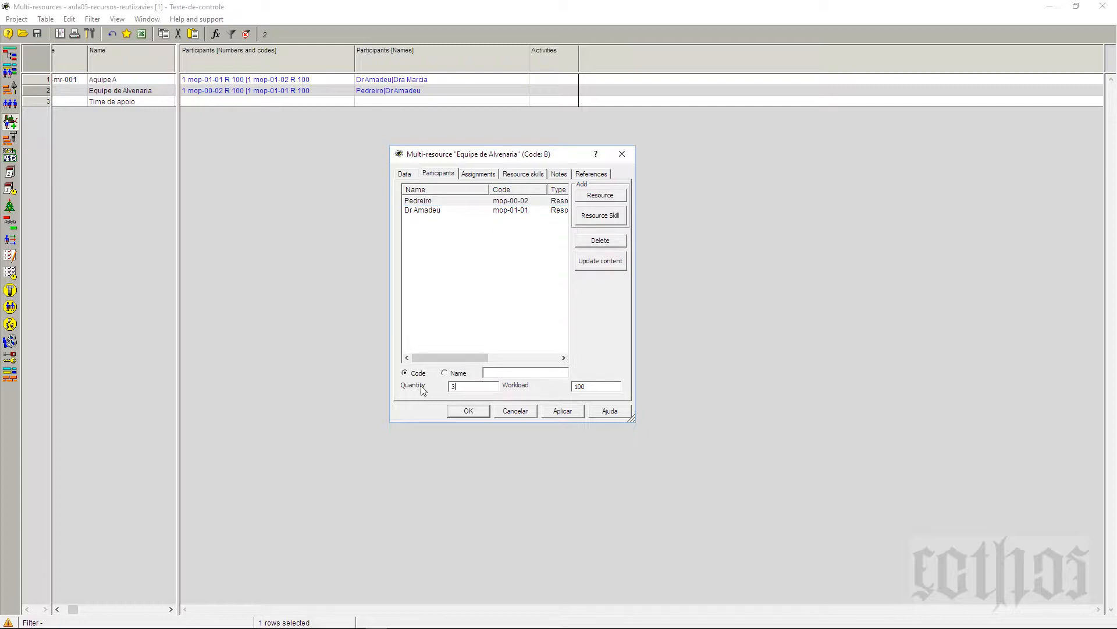
left_click(596, 387)
Step: Set the workload of participant mop-01-01 in Equipe de Alvenaria to 20 and review both participants' values
left_click(430, 216)
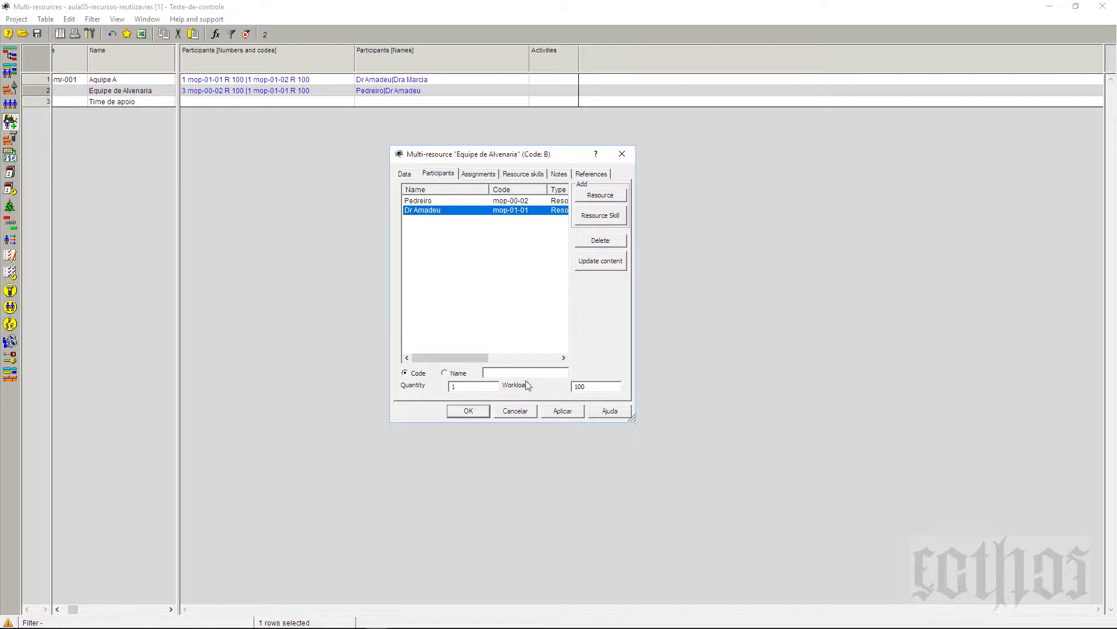
left_click(584, 391)
double_click(583, 393)
type("20")
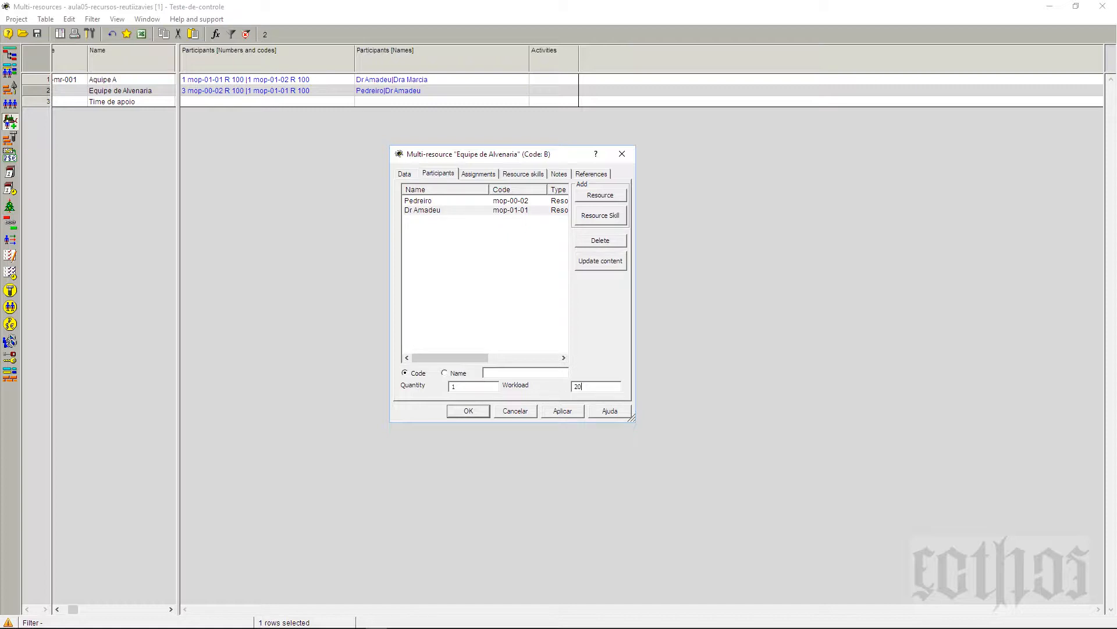
left_click(492, 390)
left_click(434, 202)
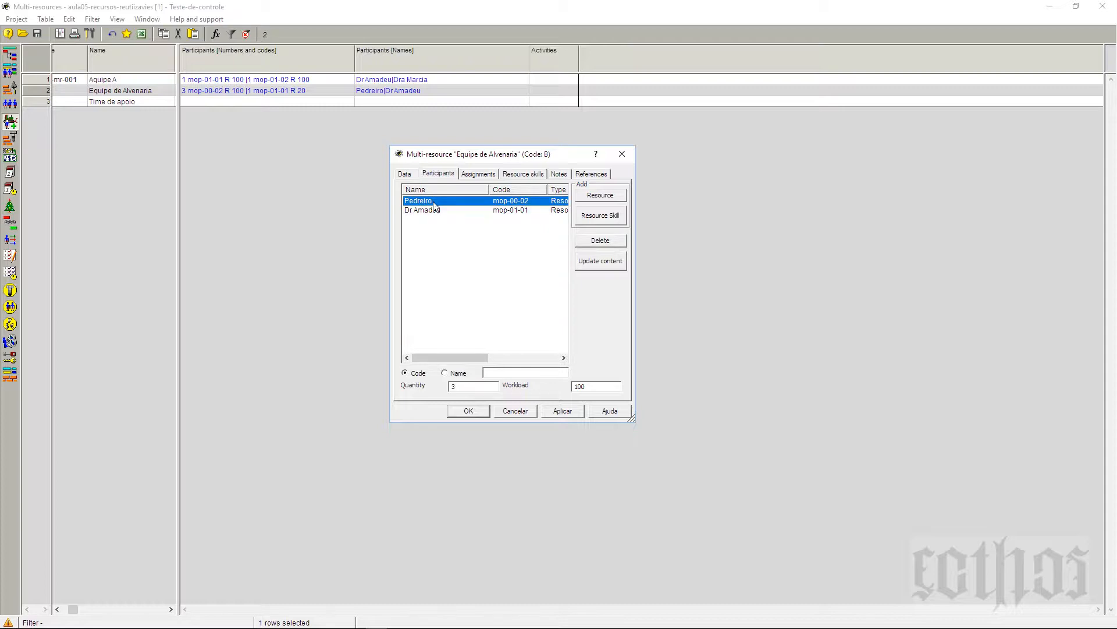
left_click(435, 213)
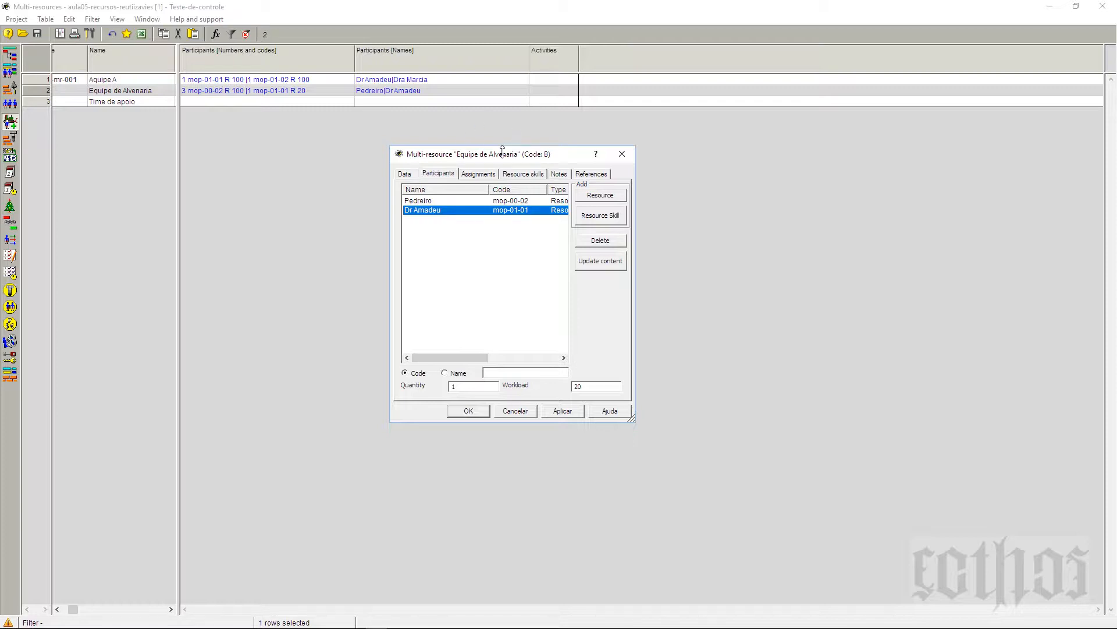
Step: Add the equipment resource Gerador de força as a participant of Equipe de Alvenaria
left_click(597, 197)
left_click(596, 196)
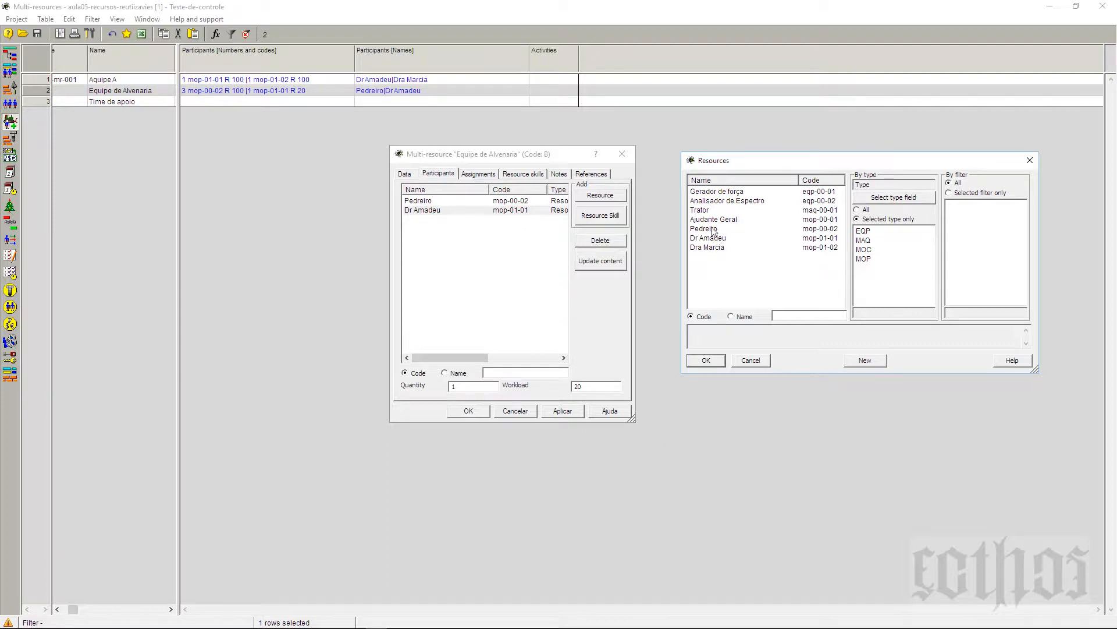
left_click(714, 192)
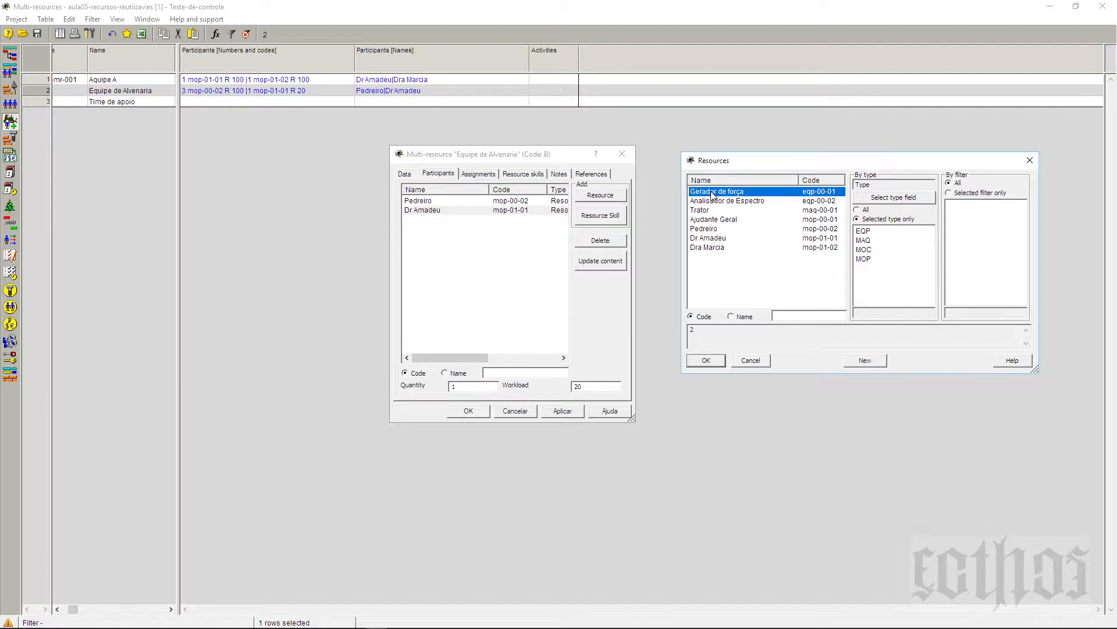
left_click(706, 361)
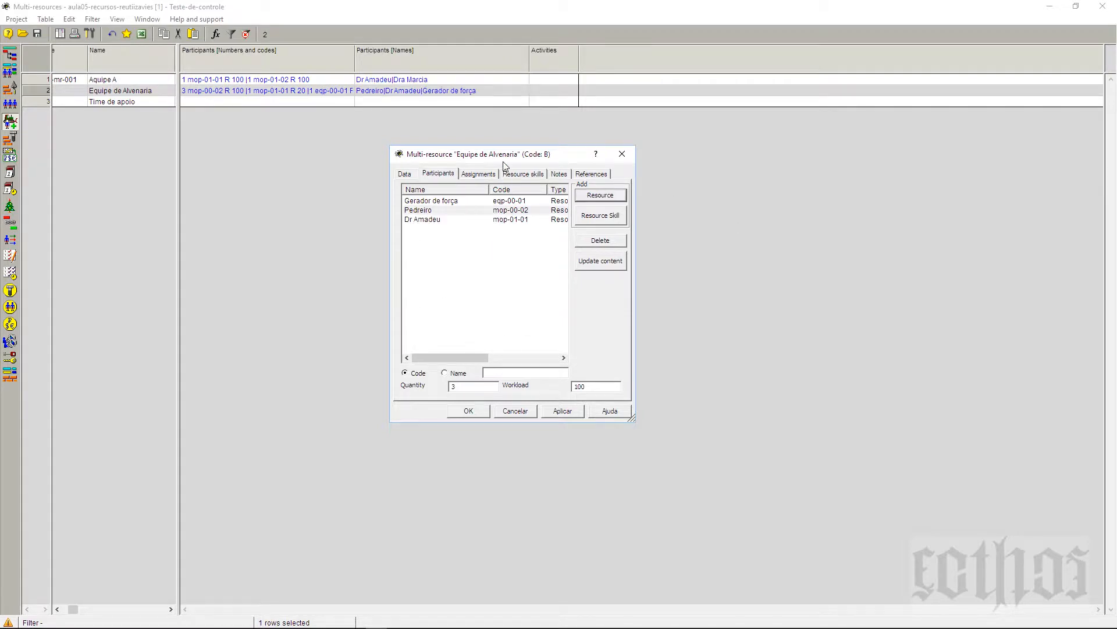
left_click_drag(504, 158, 495, 157)
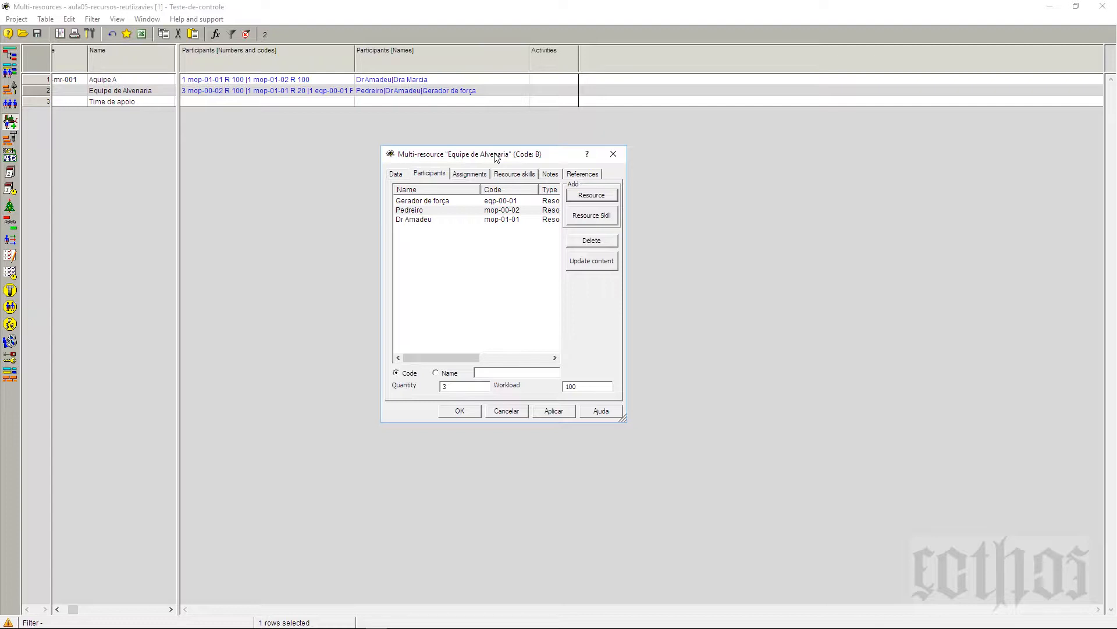
Step: Review the quantity and workload of each participant in Equipe de Alvenaria
left_click(435, 201)
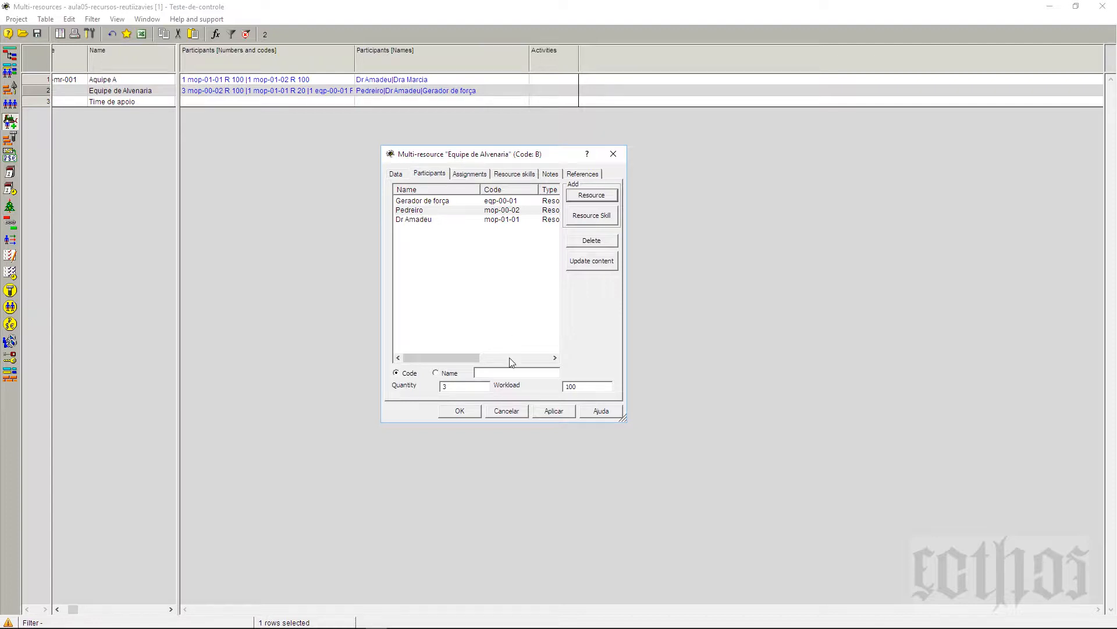
left_click(460, 388)
left_click(593, 393)
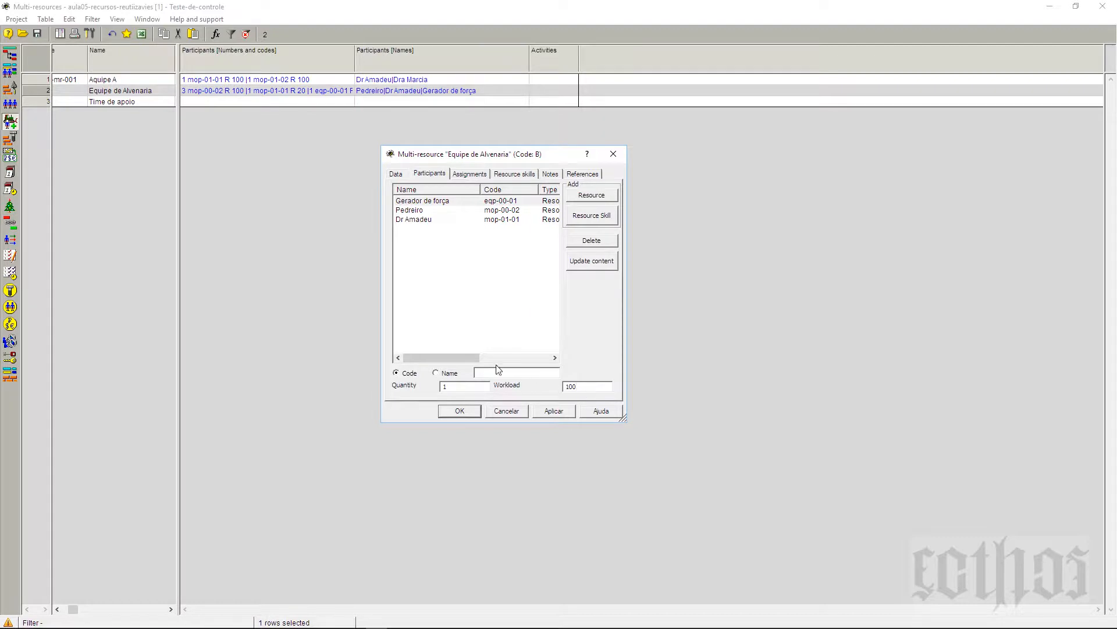
left_click(427, 213)
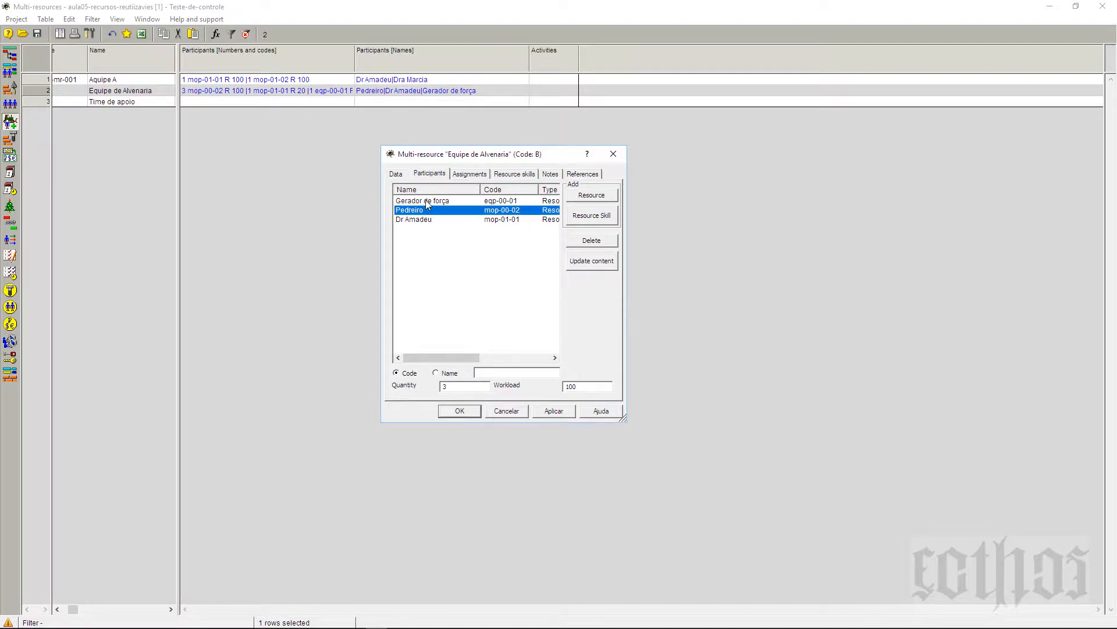
left_click(427, 202)
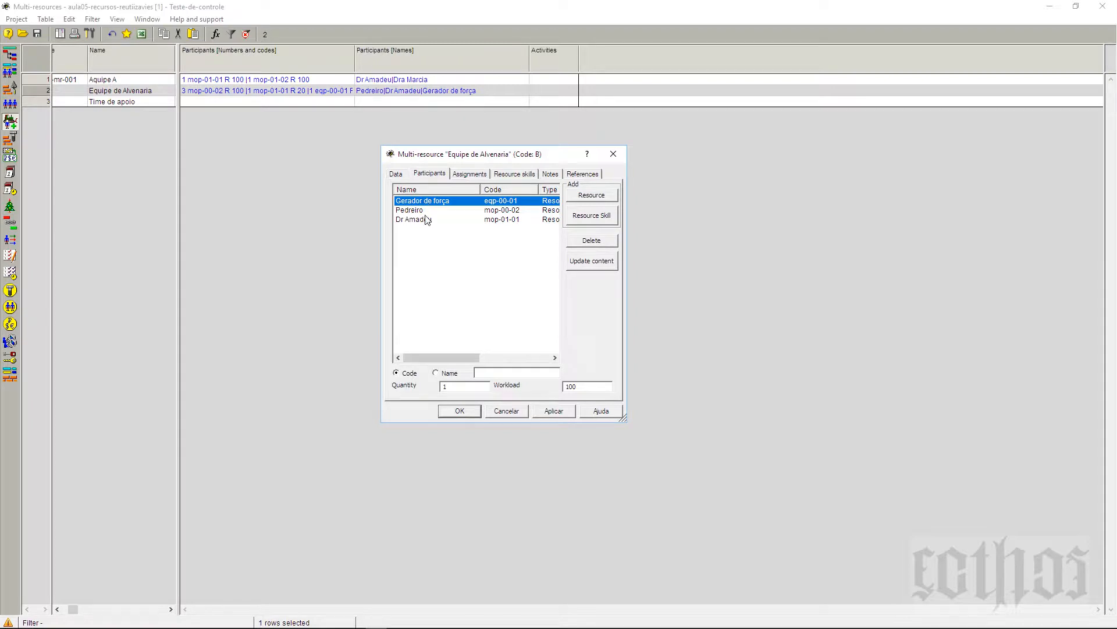
left_click(425, 219)
left_click(424, 213)
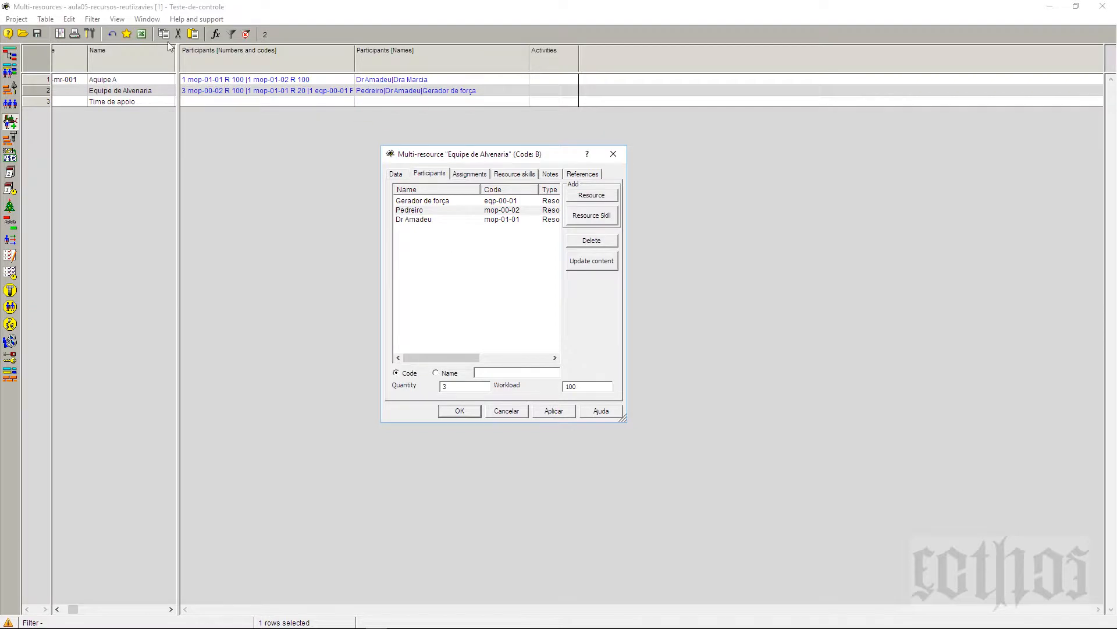
Step: Set the codes of Equipe de Alvenaria and Time de apoio to cod-mr-002 and cod-mr-003, and widen the Code column to fit
left_click(69, 95)
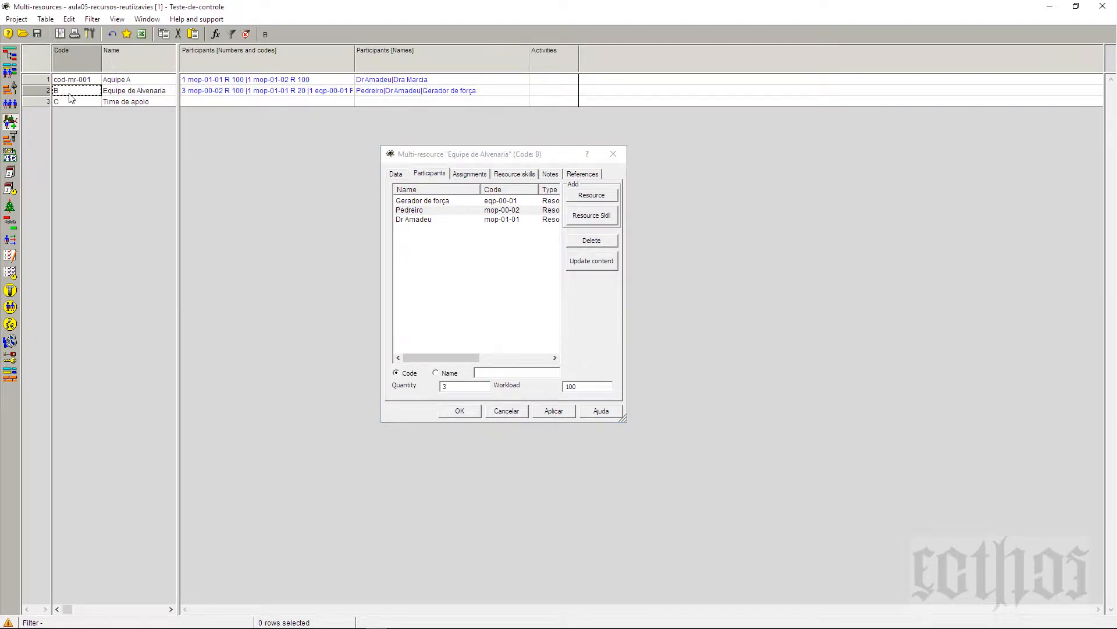
left_click(75, 81)
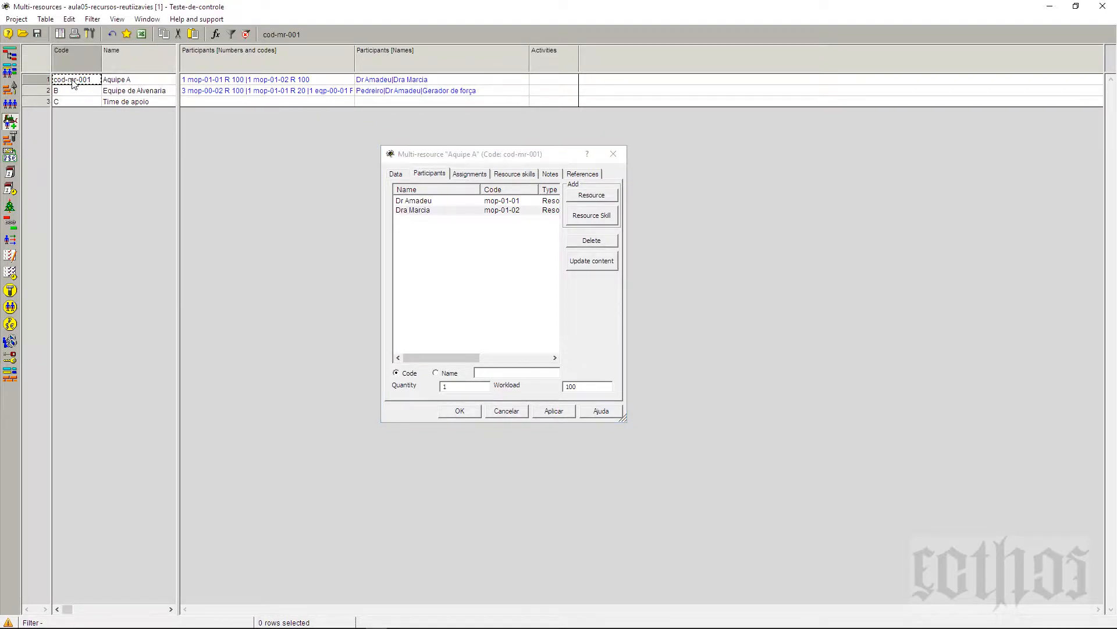
left_click(77, 91)
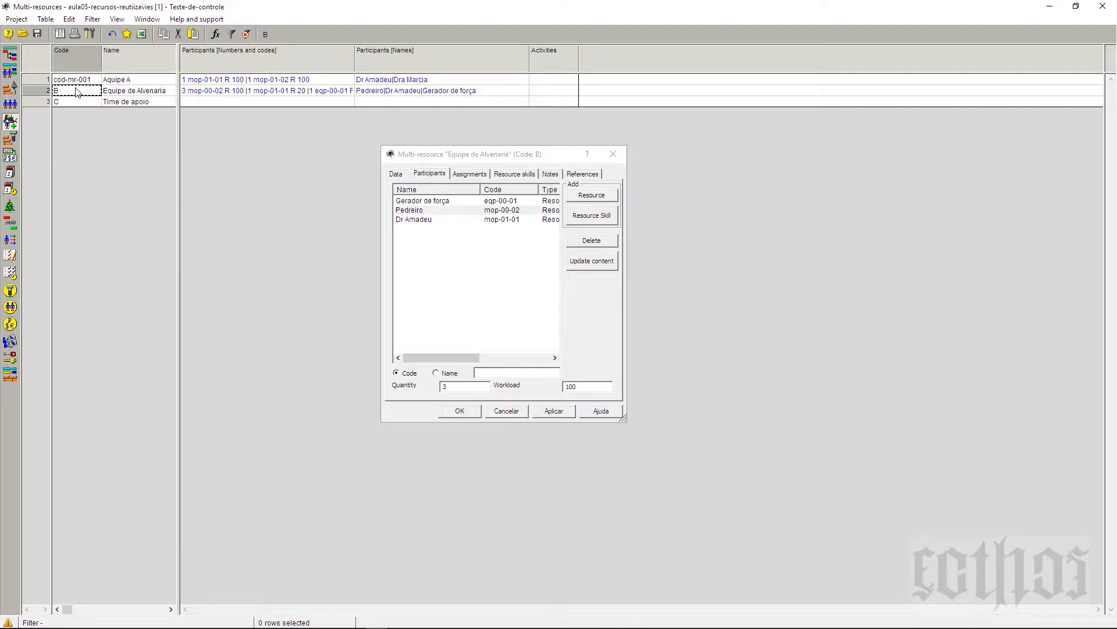
left_click(87, 90)
key("BackSpace")
type("2")
left_click(96, 103)
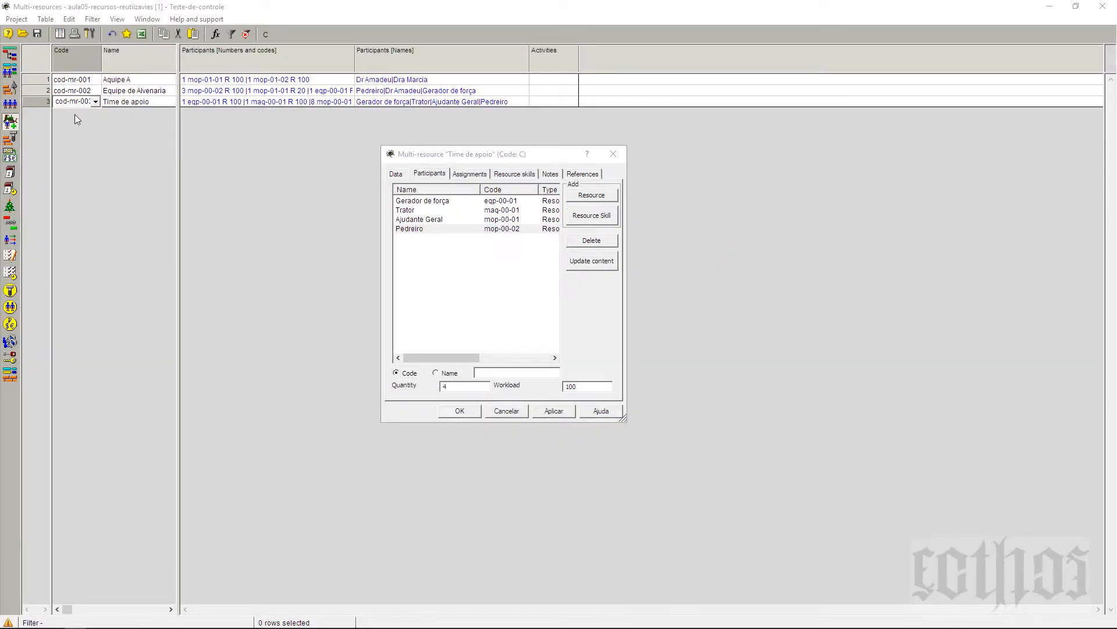
left_click_drag(102, 58, 119, 61)
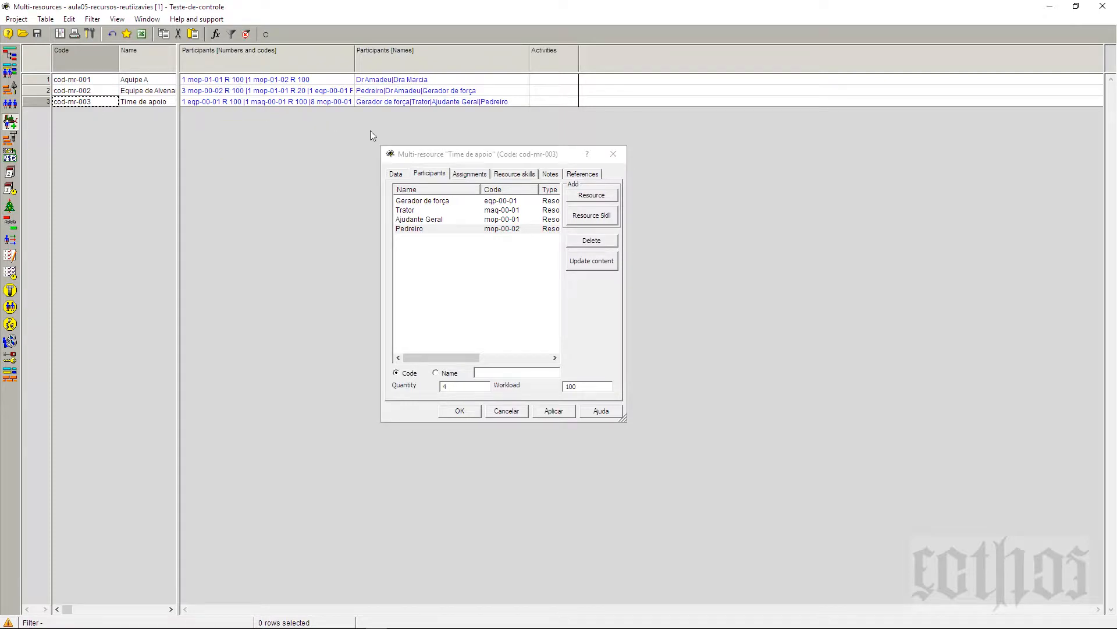
Step: Review the quantity and workload of each Time de apoio participant, and close the multi-resource's properties with the settings accepted
left_click(283, 102)
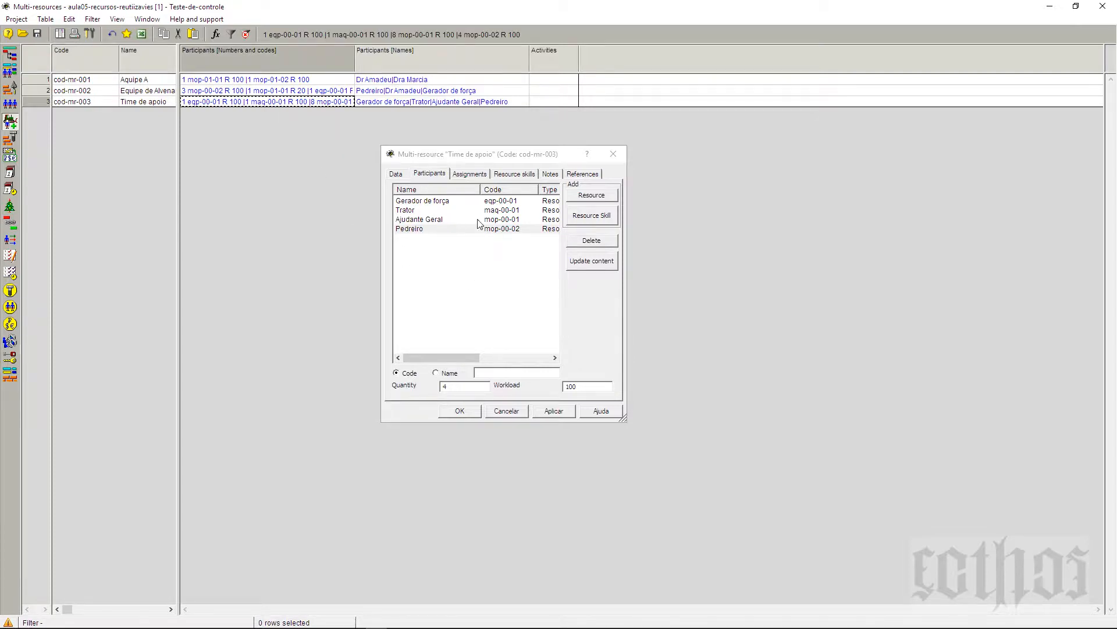
left_click(421, 202)
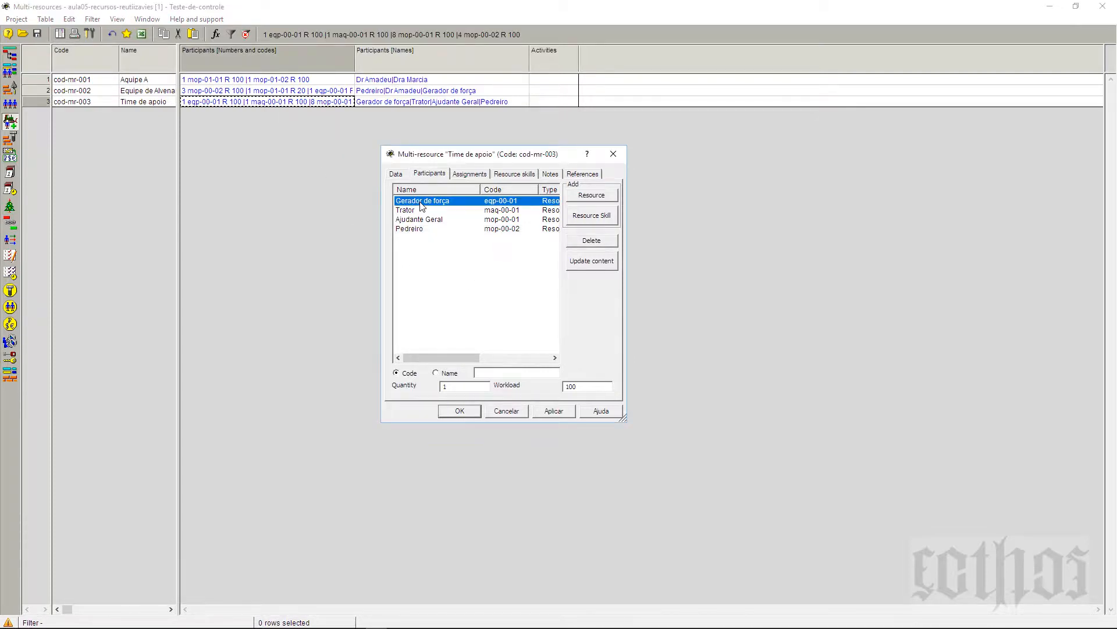
left_click(418, 212)
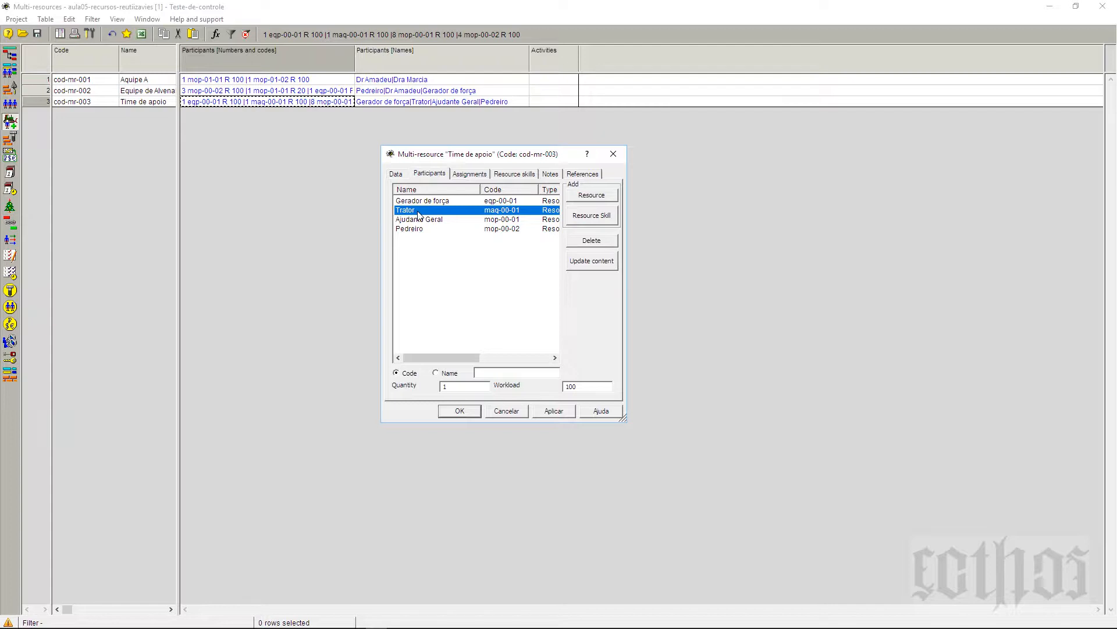
left_click(419, 221)
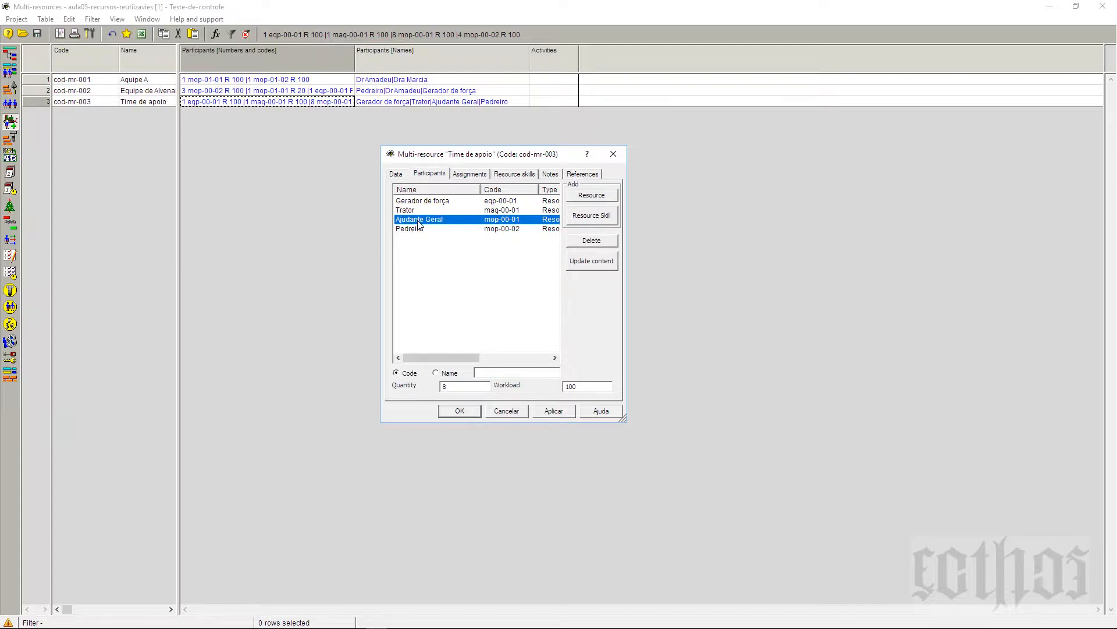
left_click(420, 228)
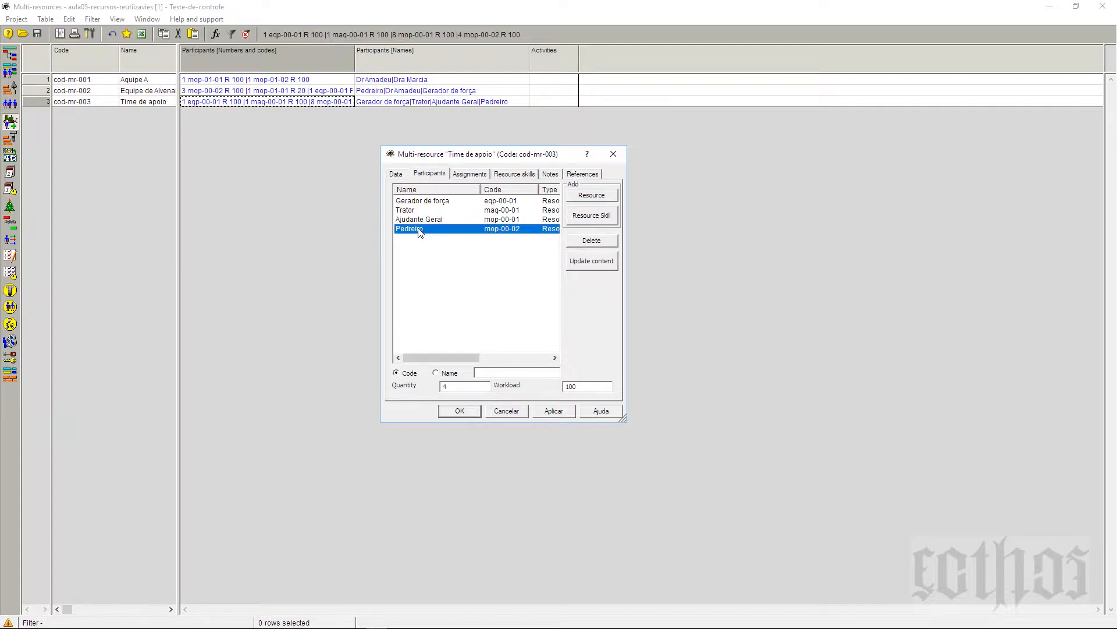
left_click(548, 413)
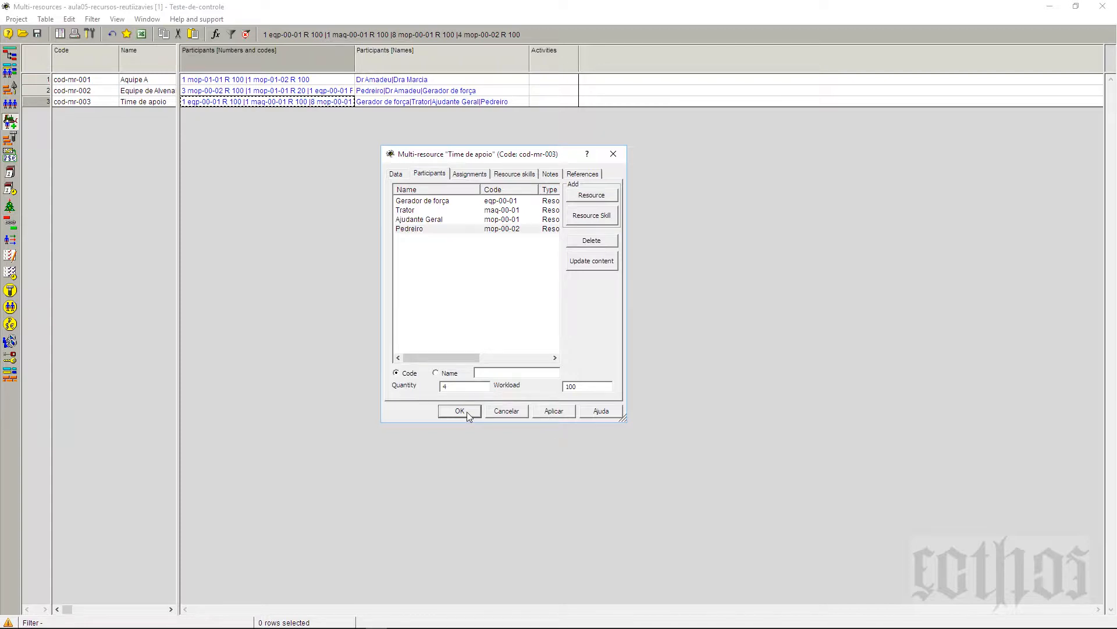
left_click(460, 411)
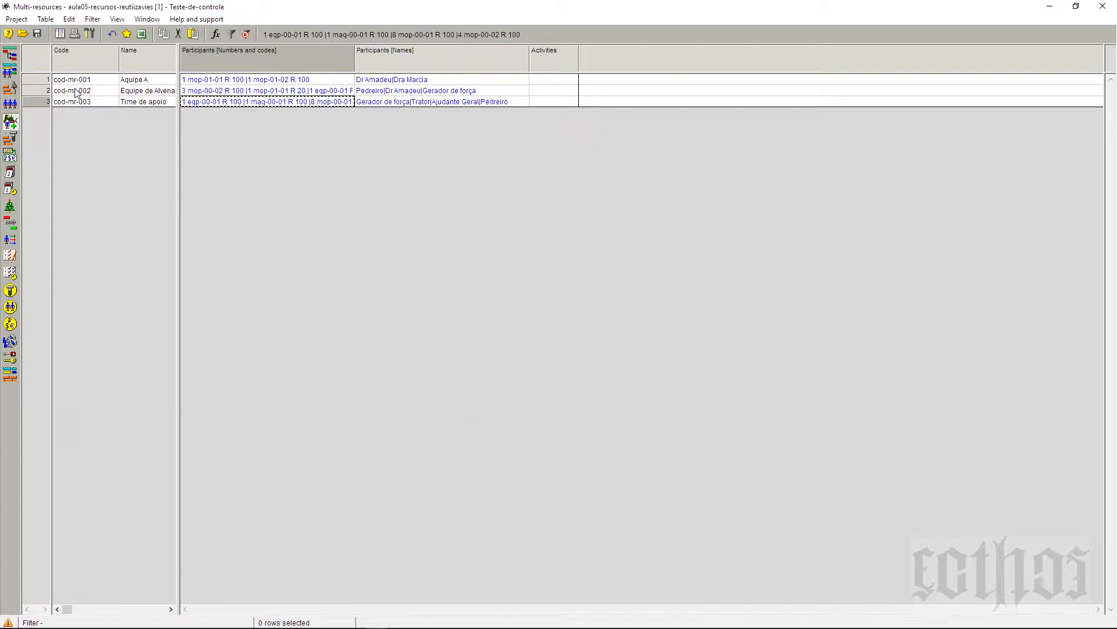
Step: Open the Resources table and check in Pedreiro's properties which multi-resources include it and in what quantity
left_click(11, 105)
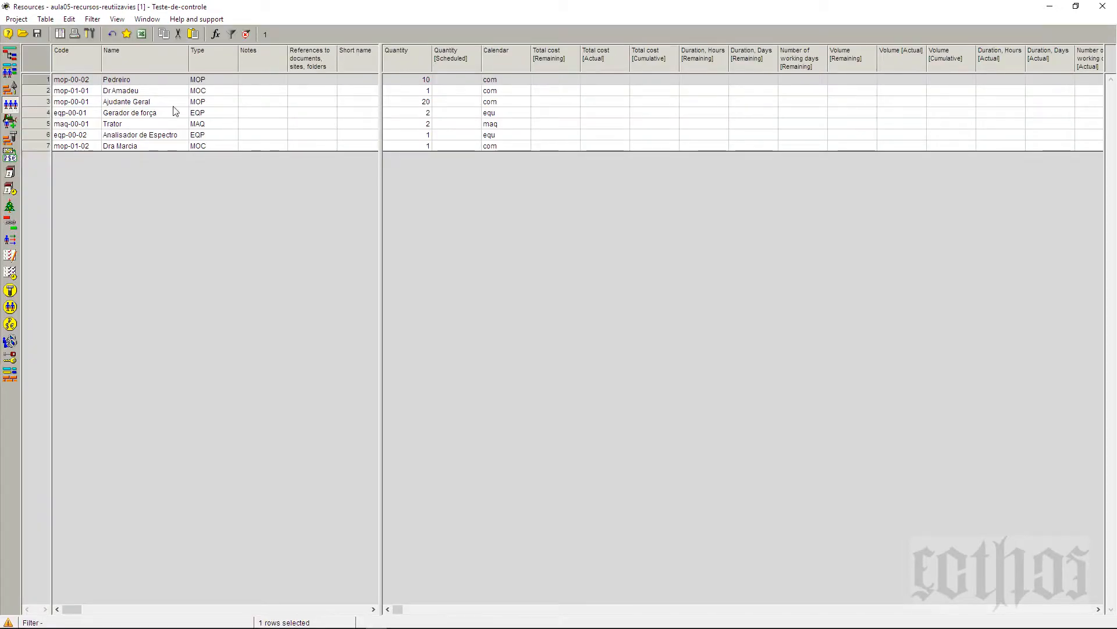
right_click(47, 81)
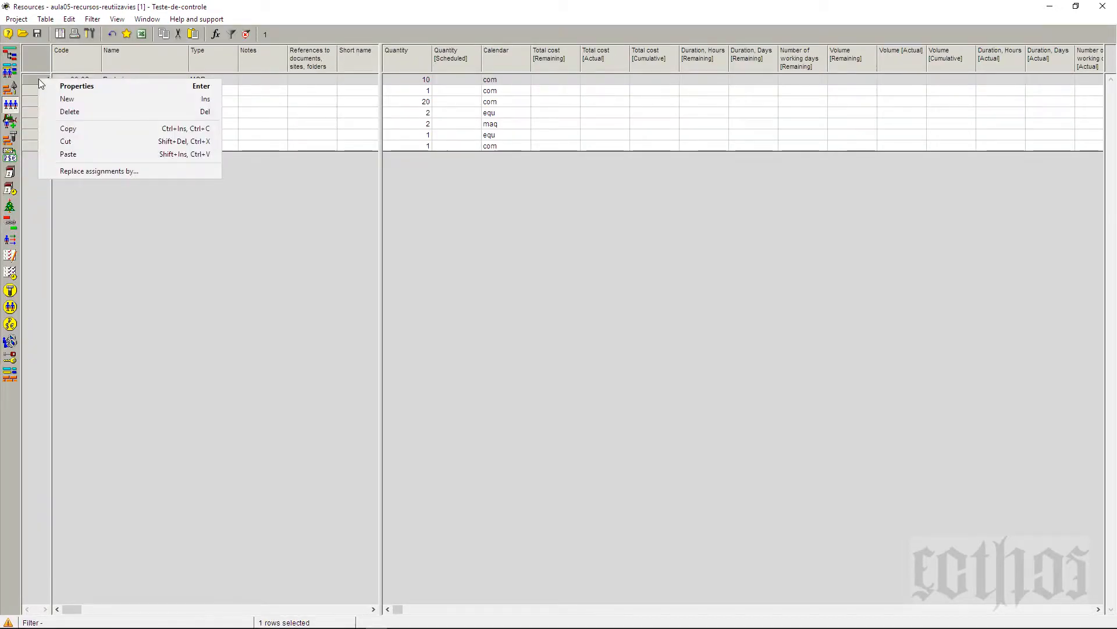
key("Escape")
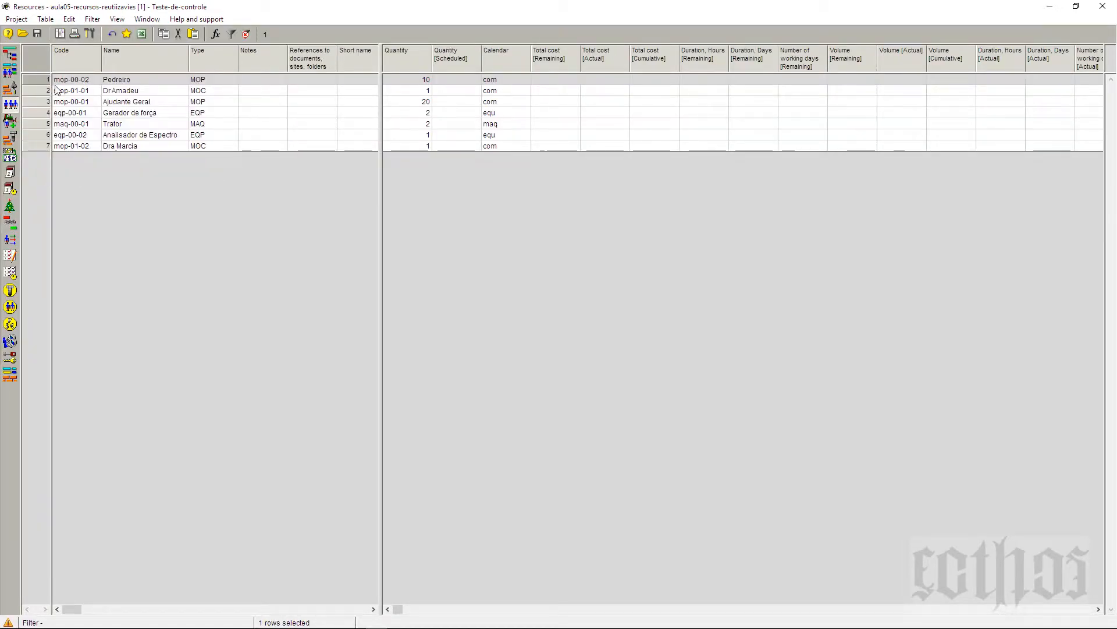
double_click(455, 169)
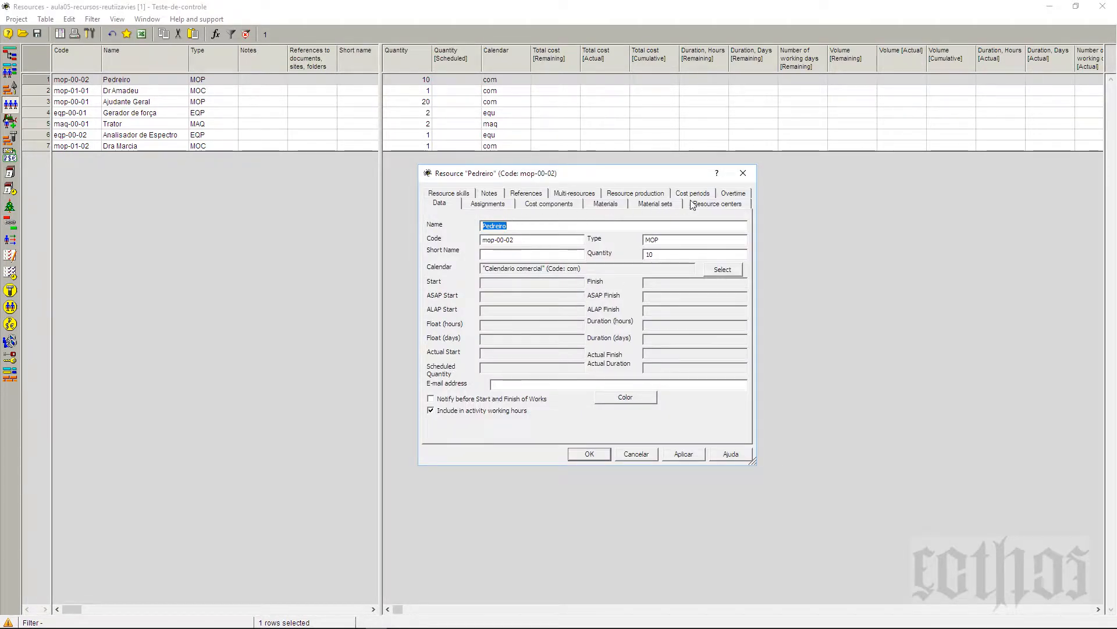
left_click(575, 194)
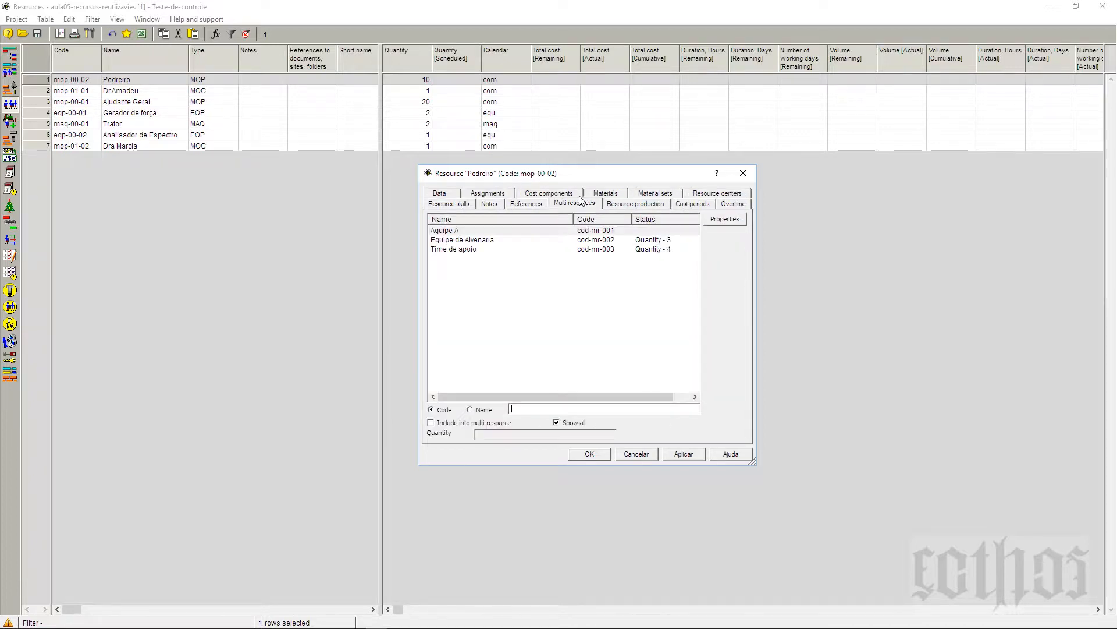
left_click(454, 232)
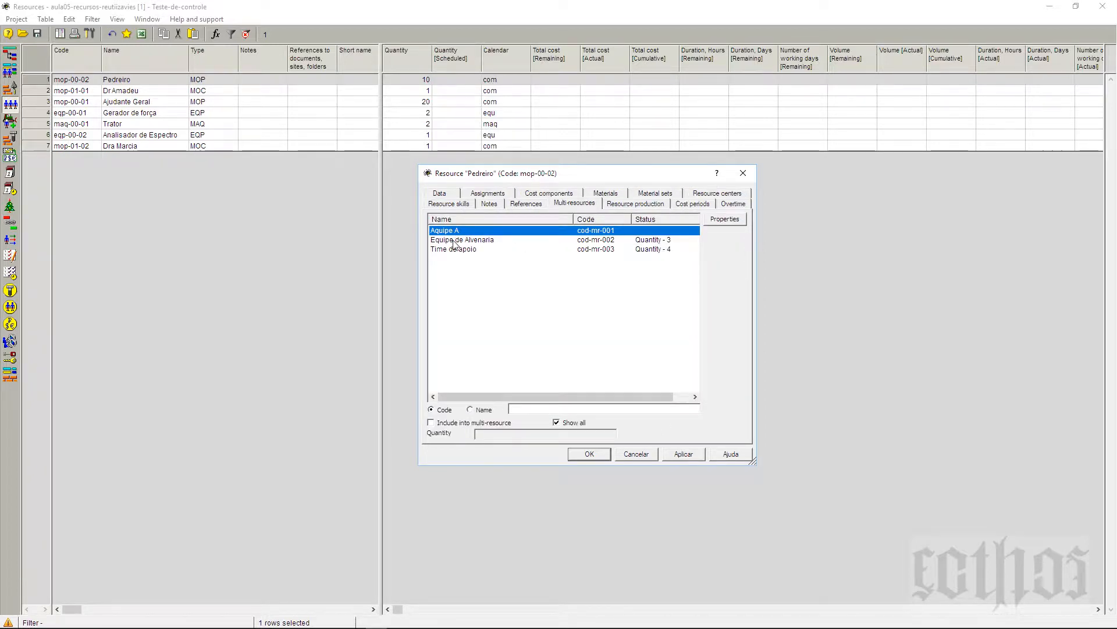
left_click(455, 240)
left_click(455, 250)
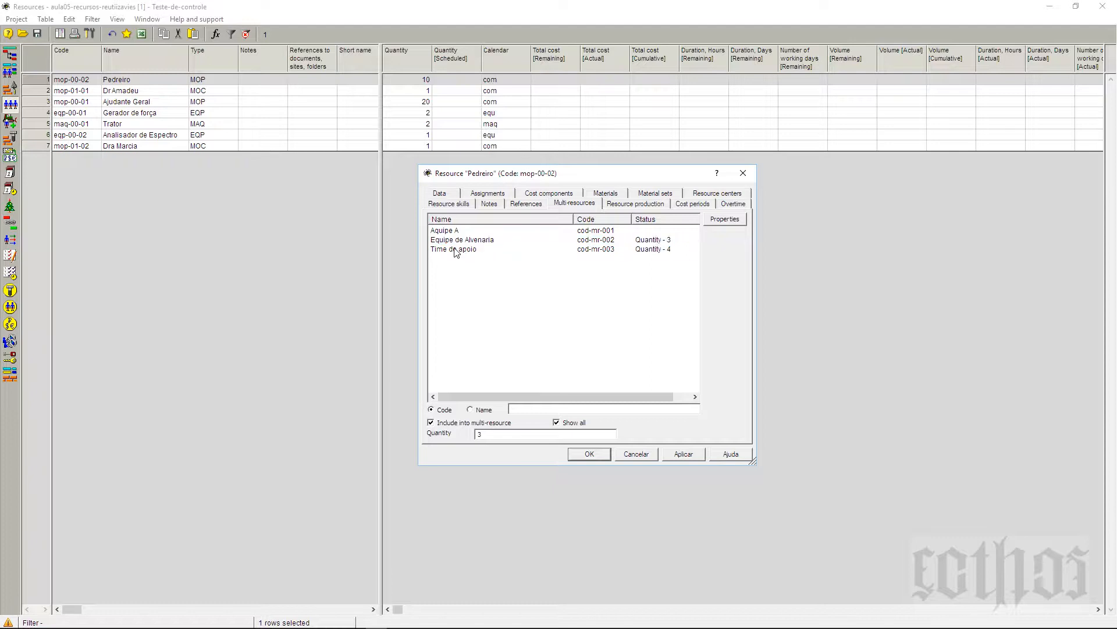
Step: Check which multi-resources include Trator and resource mop-01-01, and close the resource properties
left_click(45, 124)
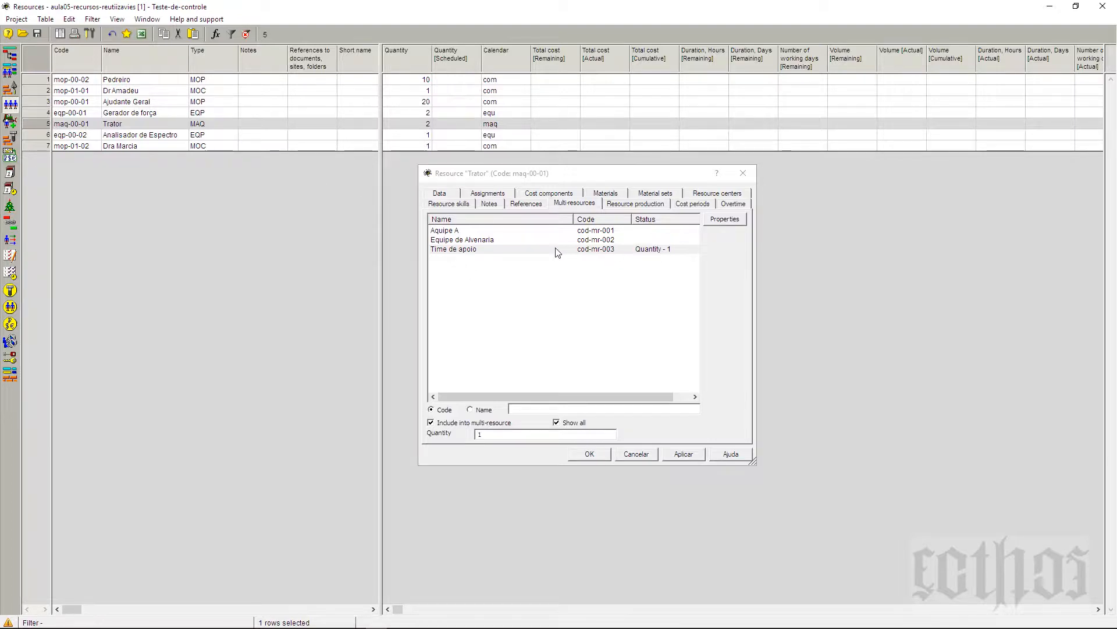
left_click(47, 92)
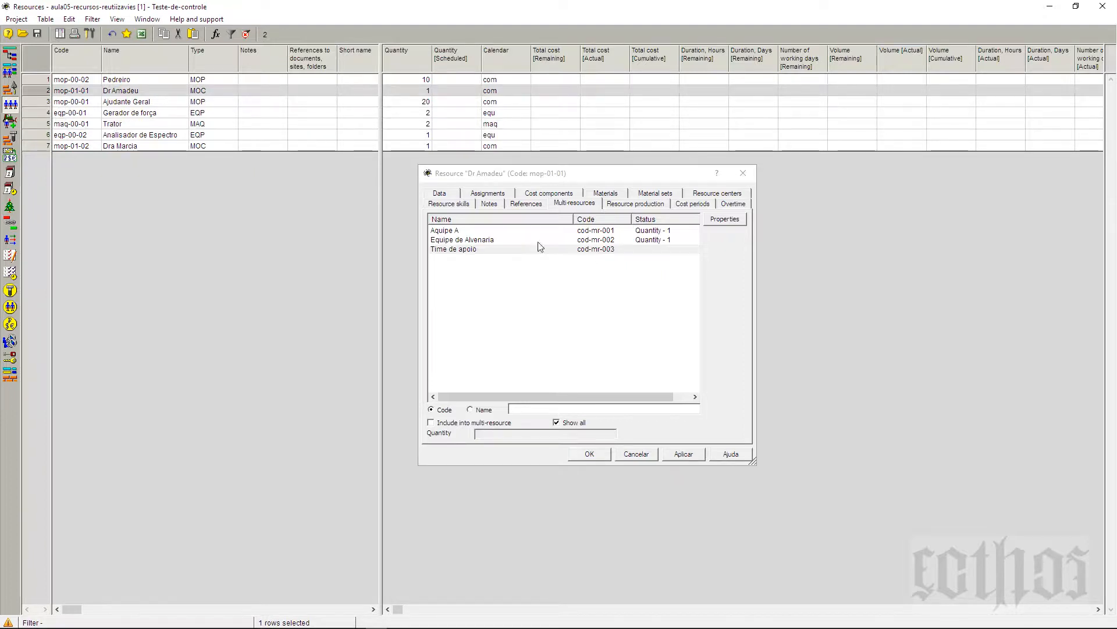
left_click(454, 241)
left_click(454, 241)
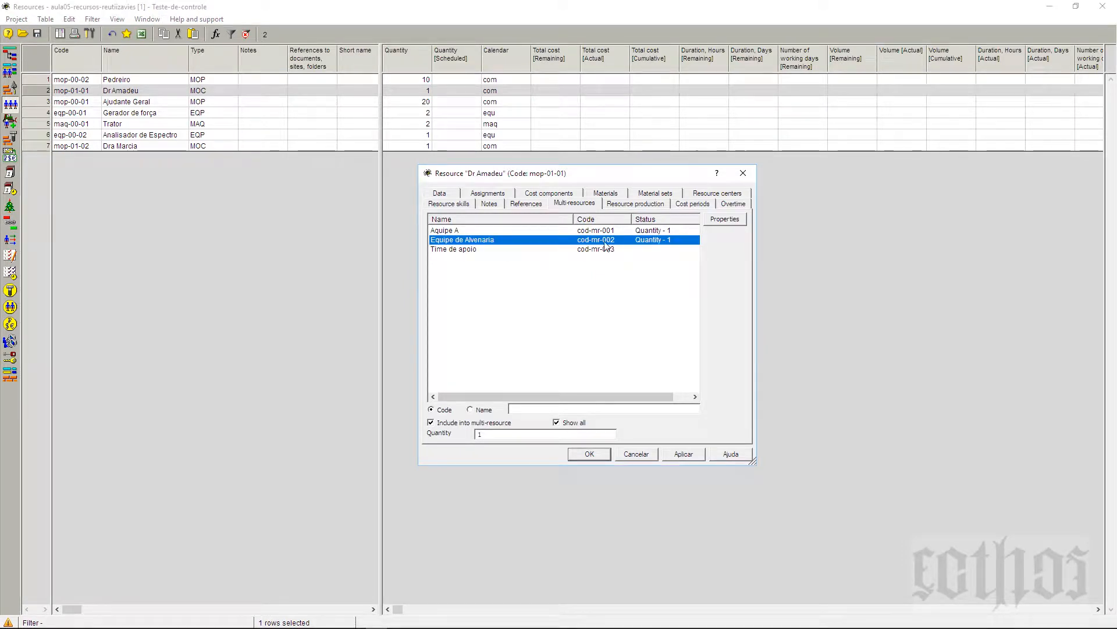
left_click(463, 231)
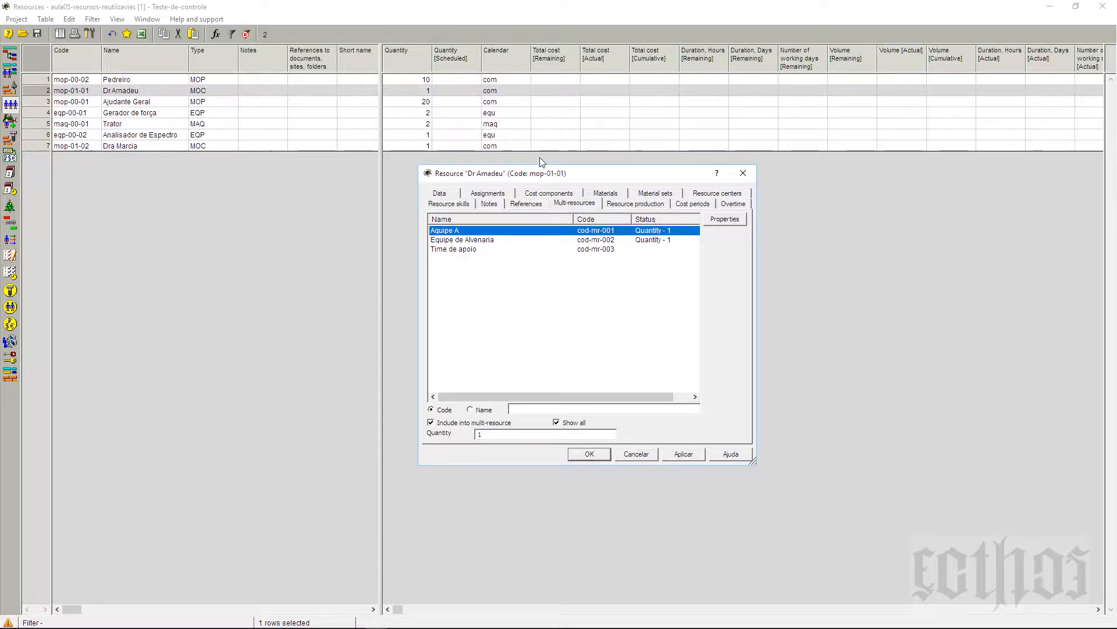
left_click(128, 94)
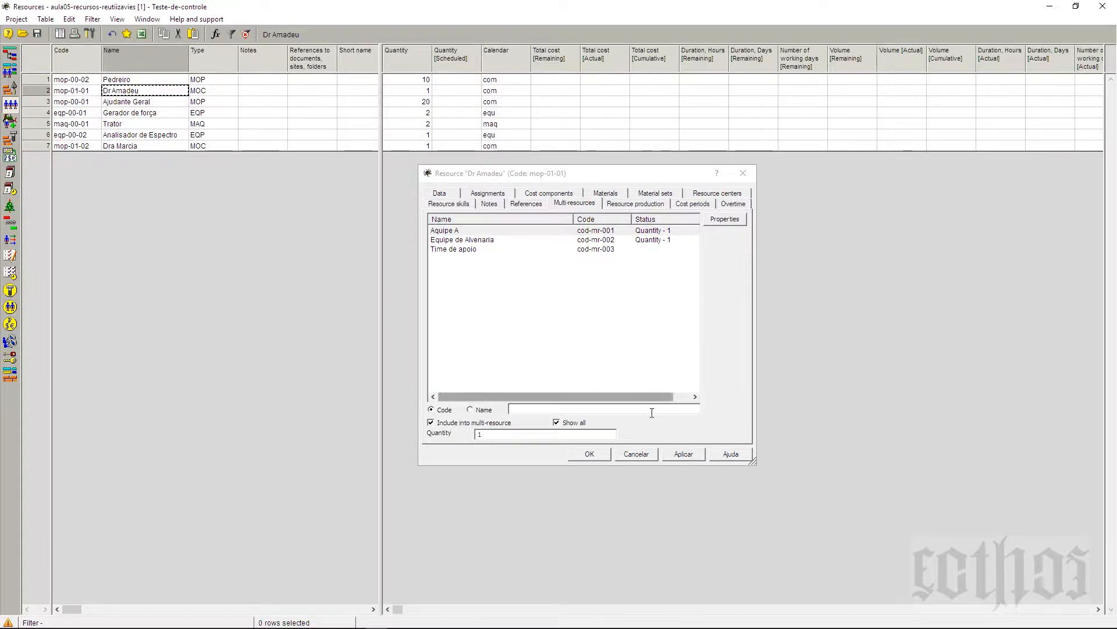
left_click(595, 459)
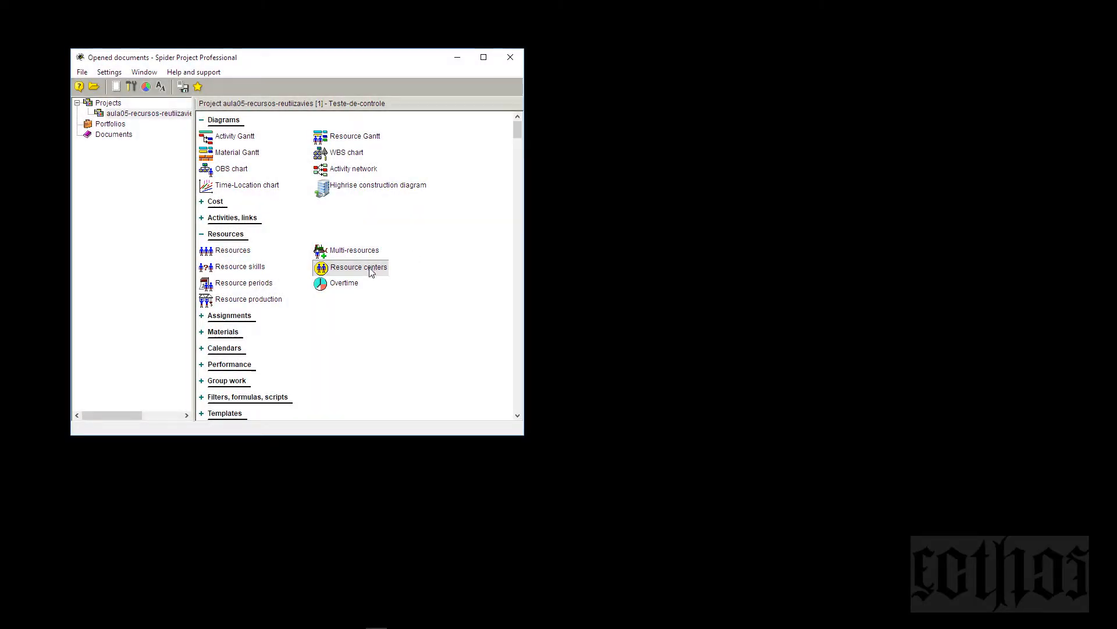
Step: Open the project's Resource centers table and add two new resource centers
right_click(371, 269)
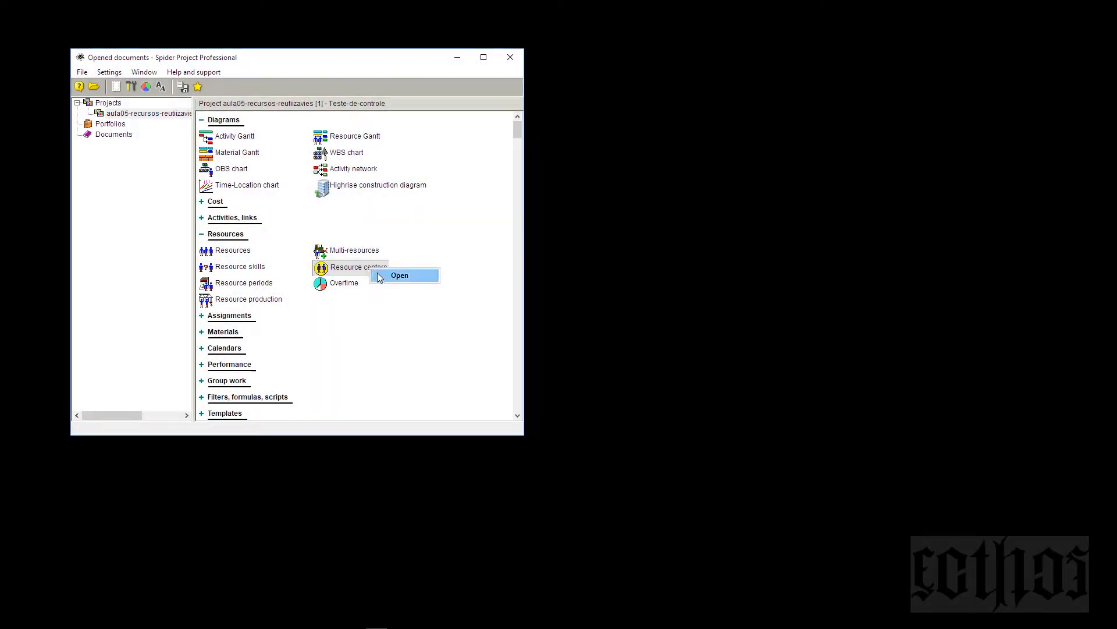
left_click(400, 276)
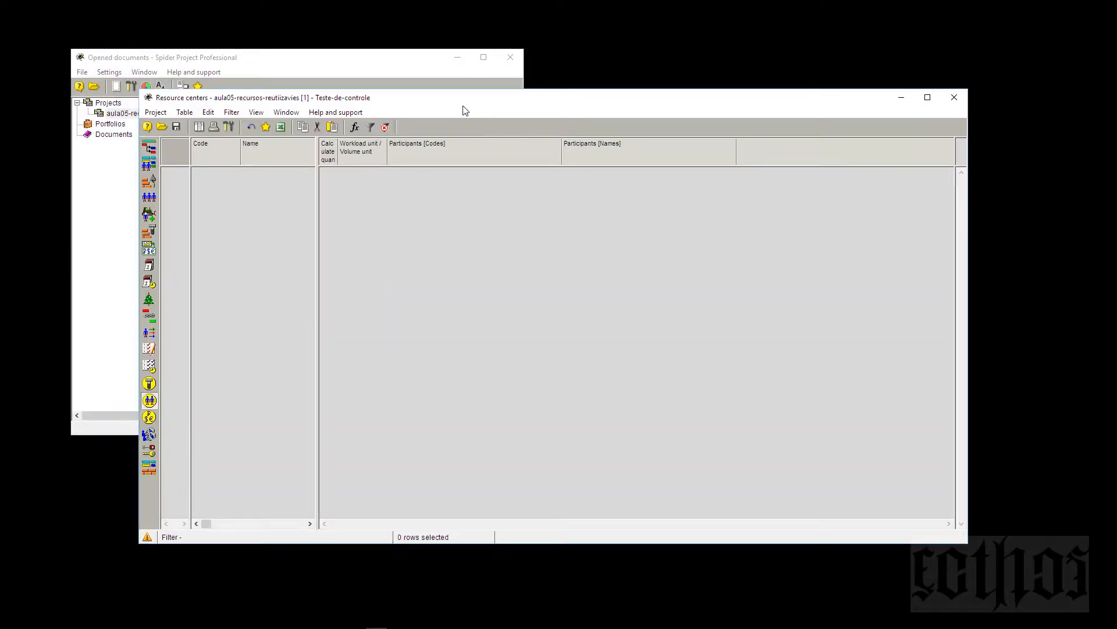
left_click_drag(465, 111, 551, 150)
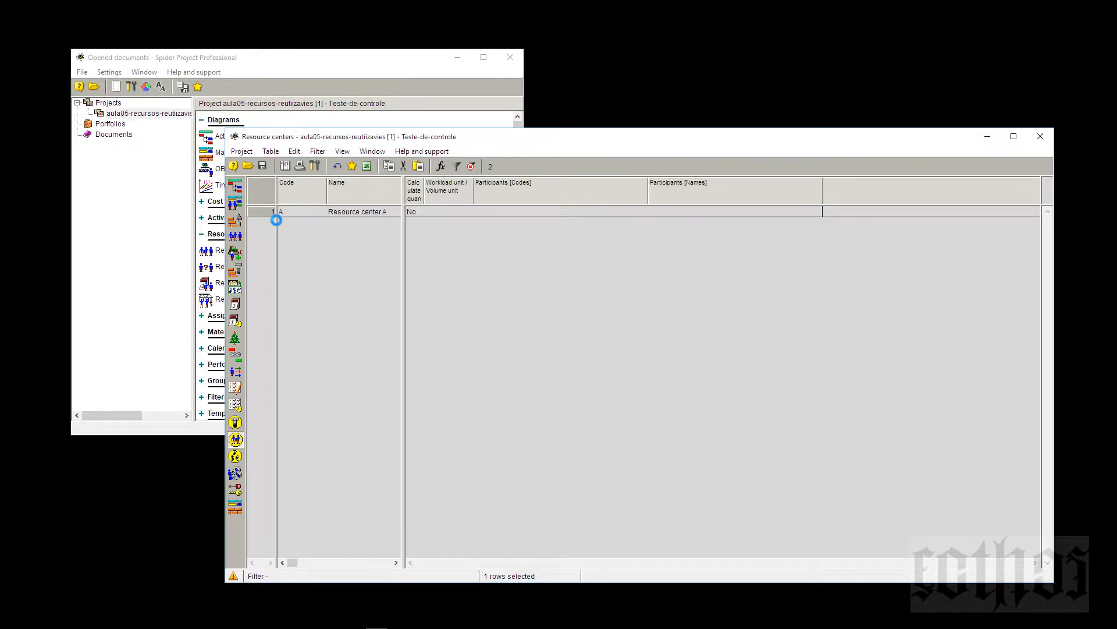
Step: Open the properties of the resource center with code A
left_click(267, 212)
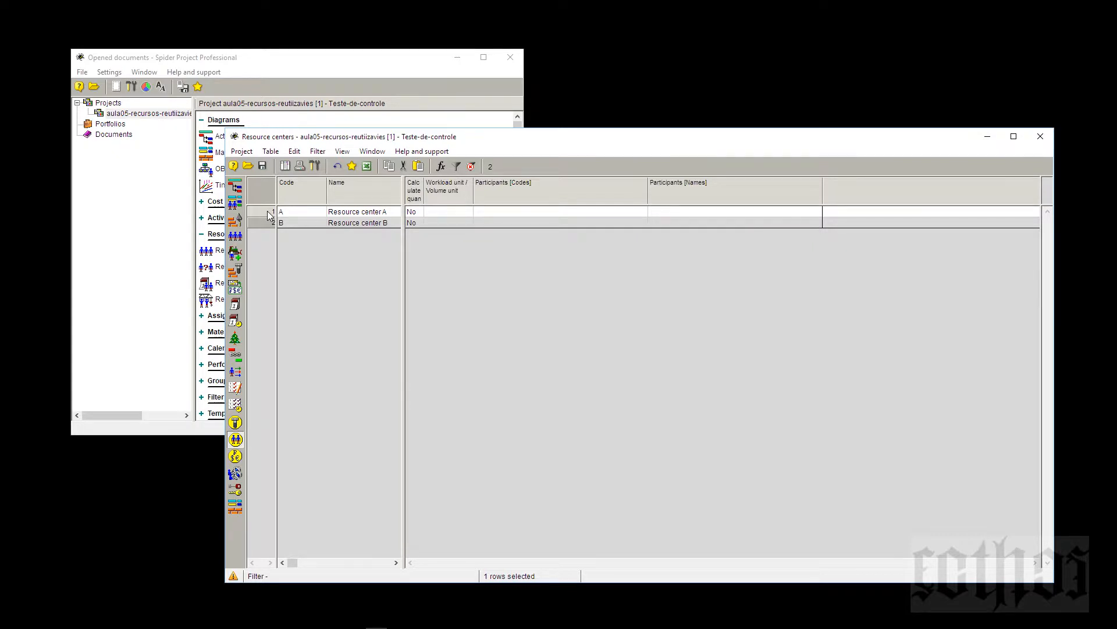
right_click(267, 212)
left_click(282, 220)
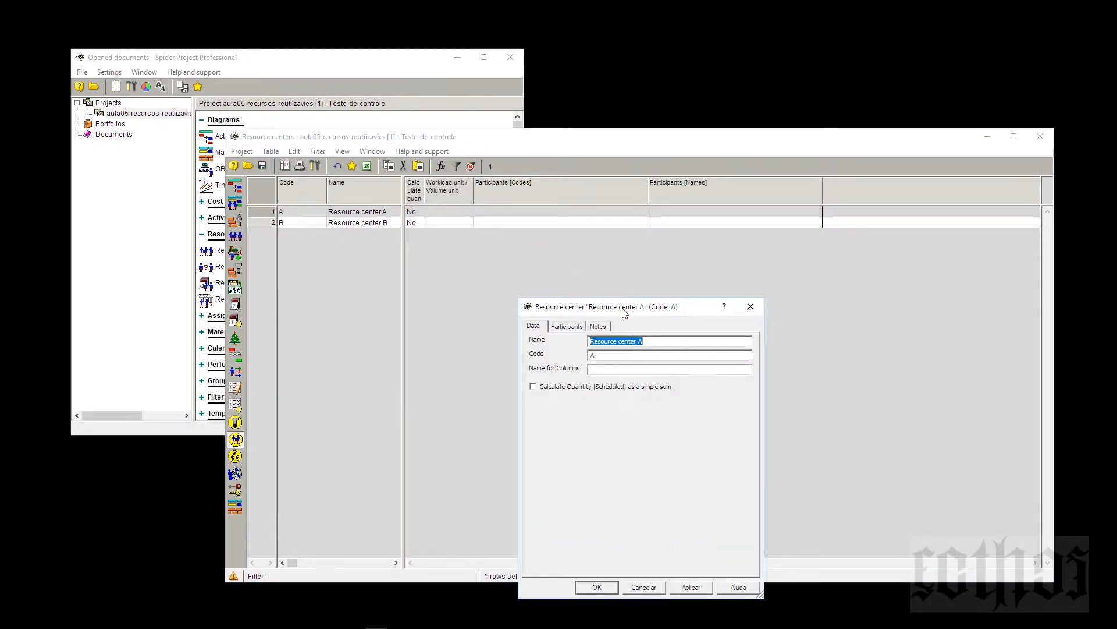
Step: Set the code of Resource center A to cod1010
left_click_drag(623, 305, 695, 275)
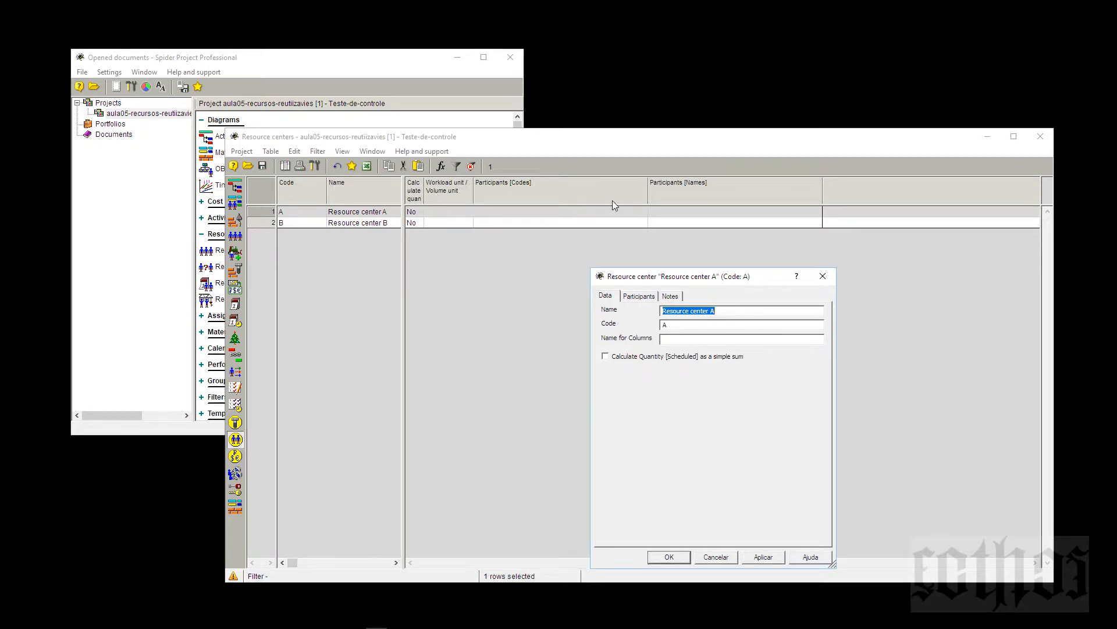
left_click(660, 327)
type("cod1010")
Step: Add resources mop-00-01, mop-00-02, mop-01-01 and mop-01-02 as participants of resource center cod1010 and confirm its properties
left_click(644, 299)
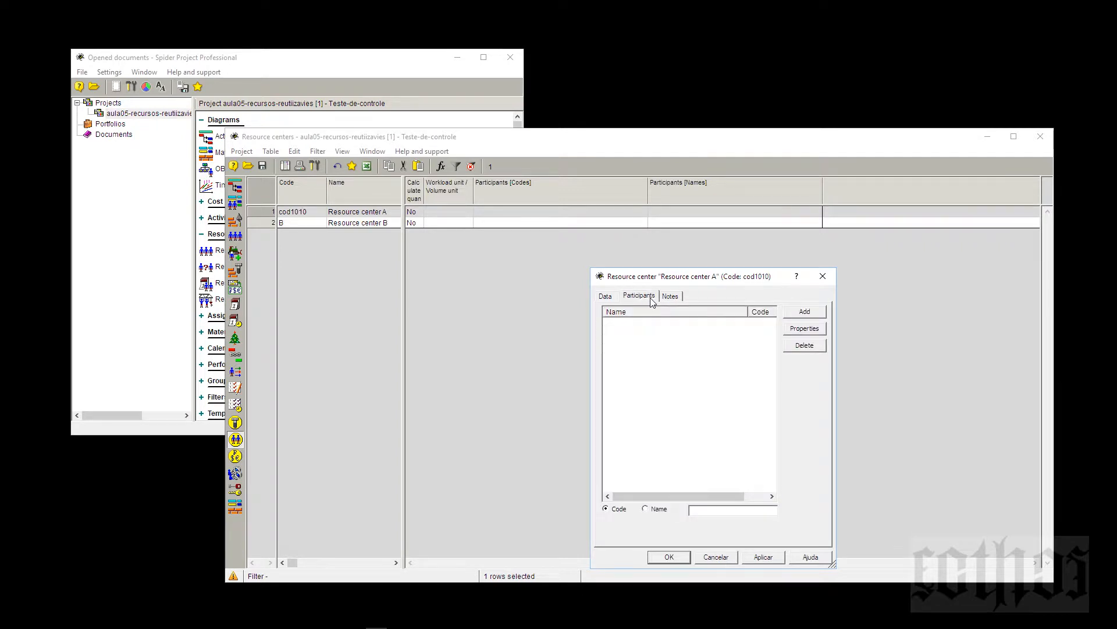
left_click(824, 312)
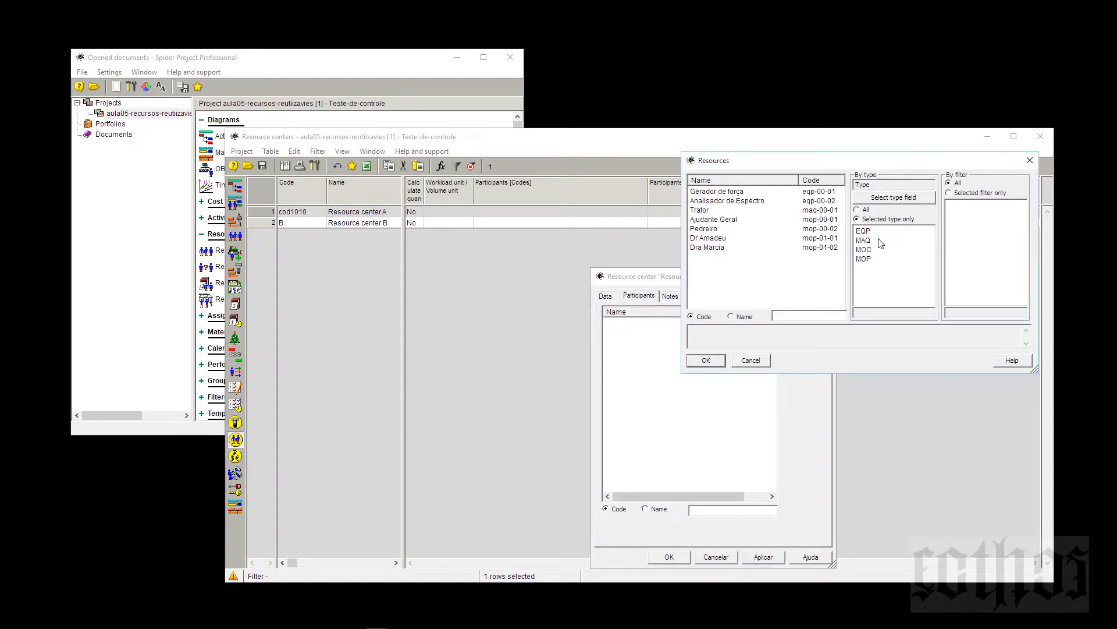
left_click_drag(866, 163, 847, 243)
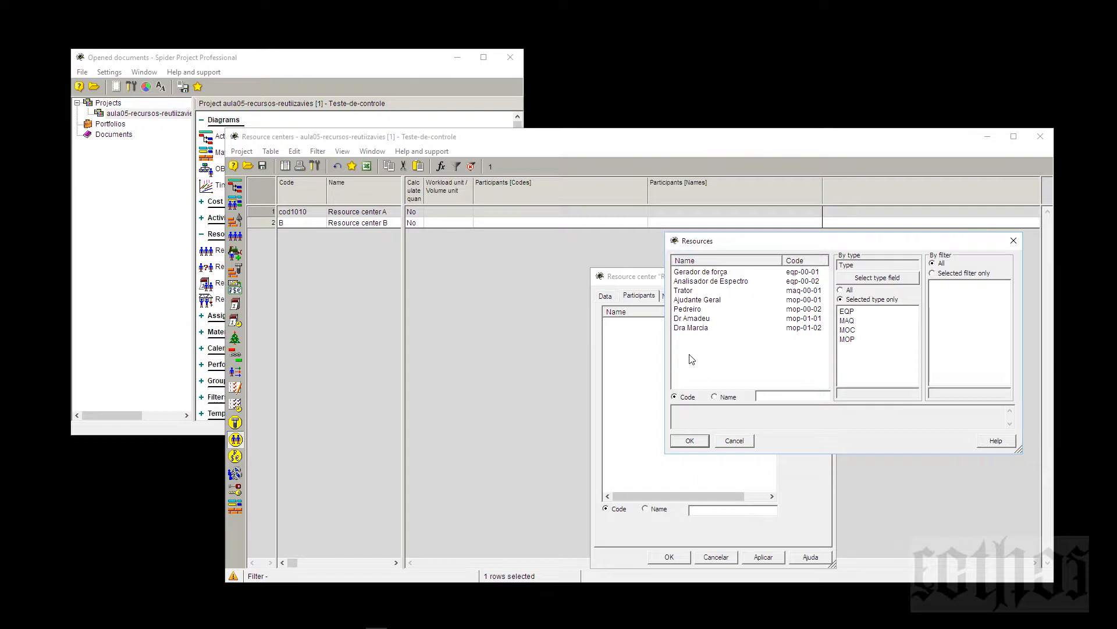
left_click(689, 319)
left_click(689, 309)
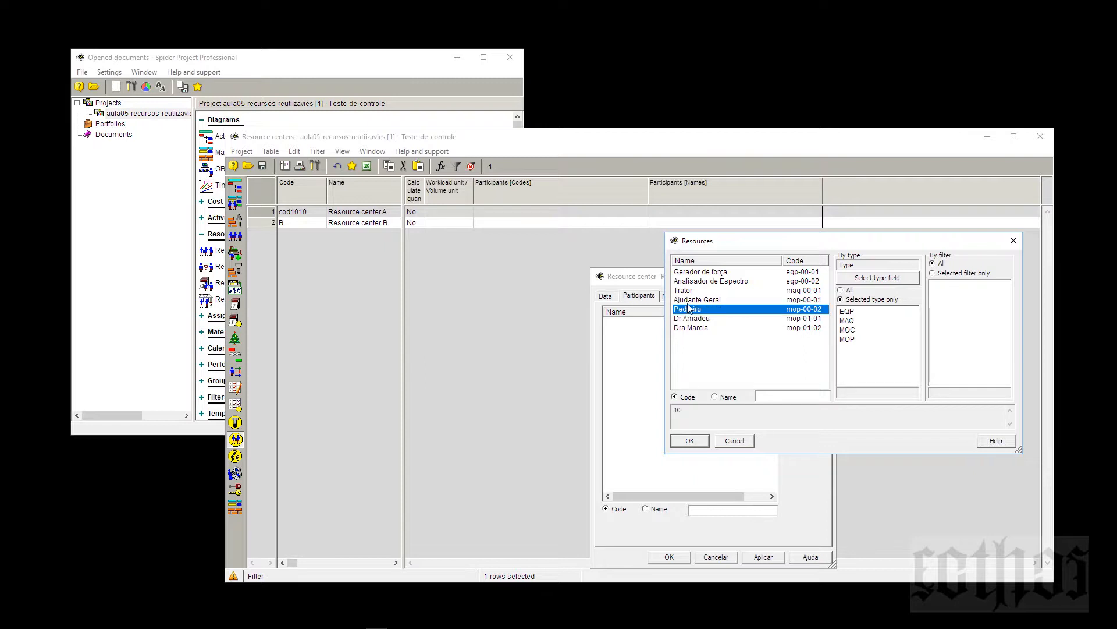
left_click(689, 301, "ctrl")
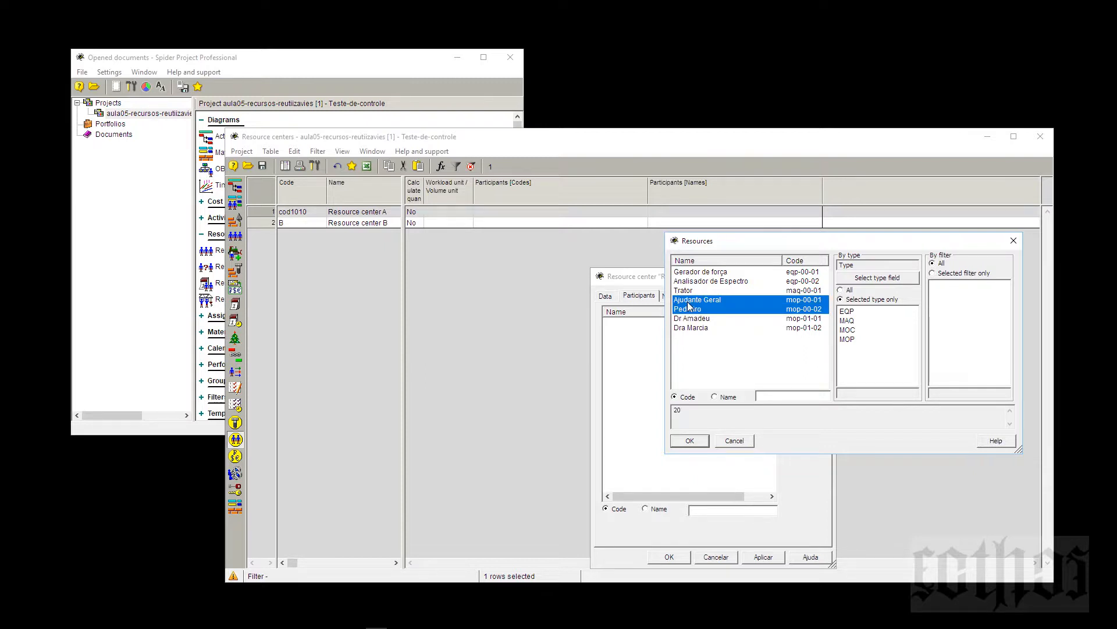
left_click(693, 319, "ctrl")
left_click(696, 328, "ctrl")
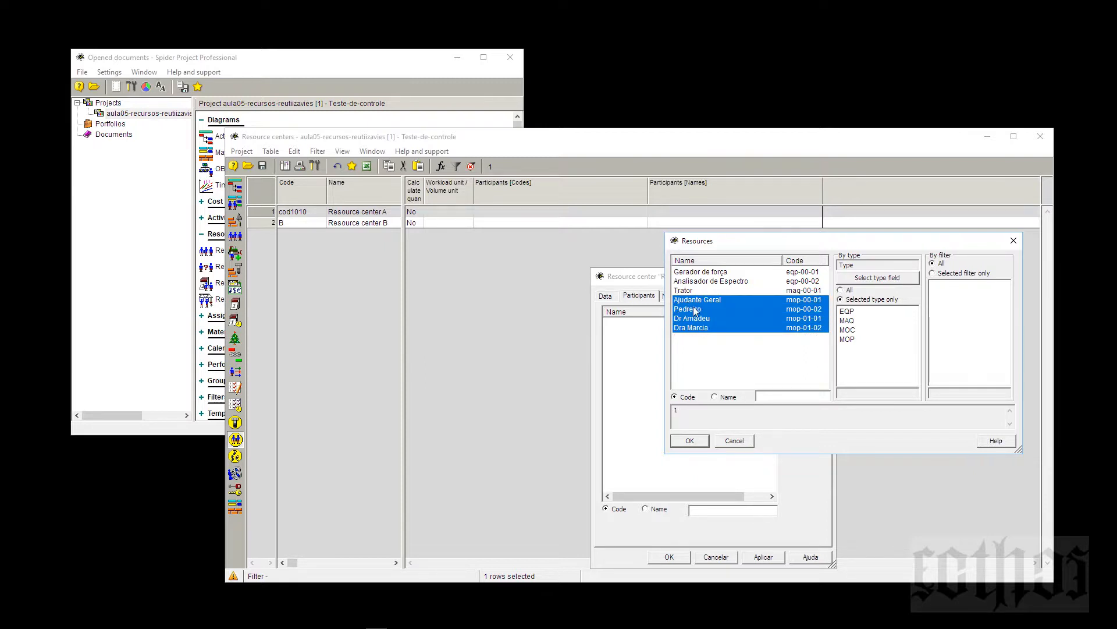
left_click(686, 441)
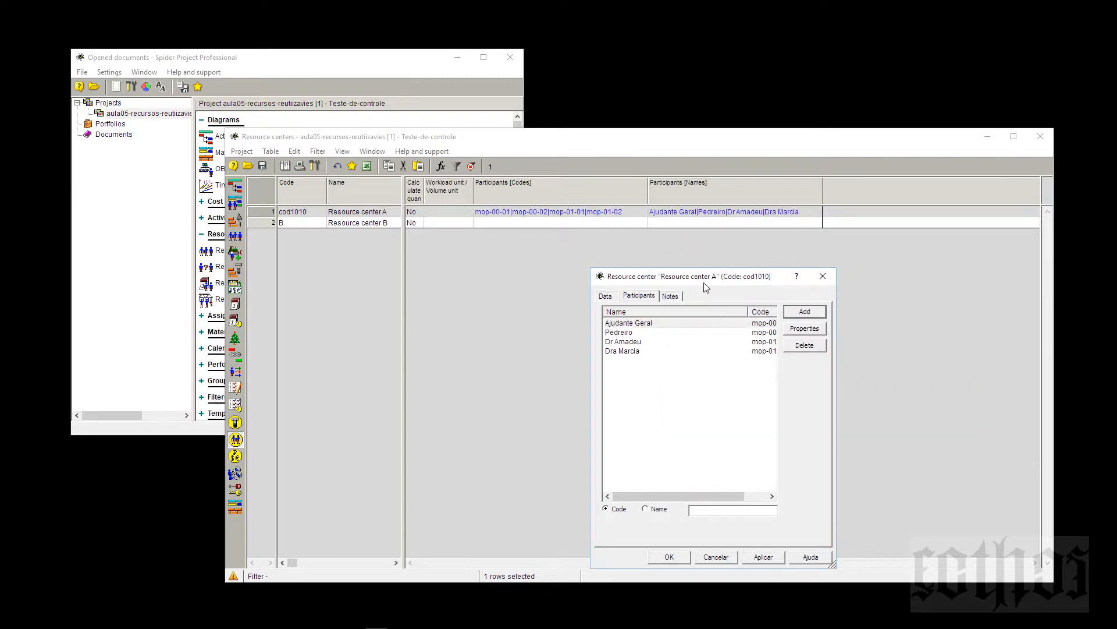
left_click_drag(706, 279, 717, 253)
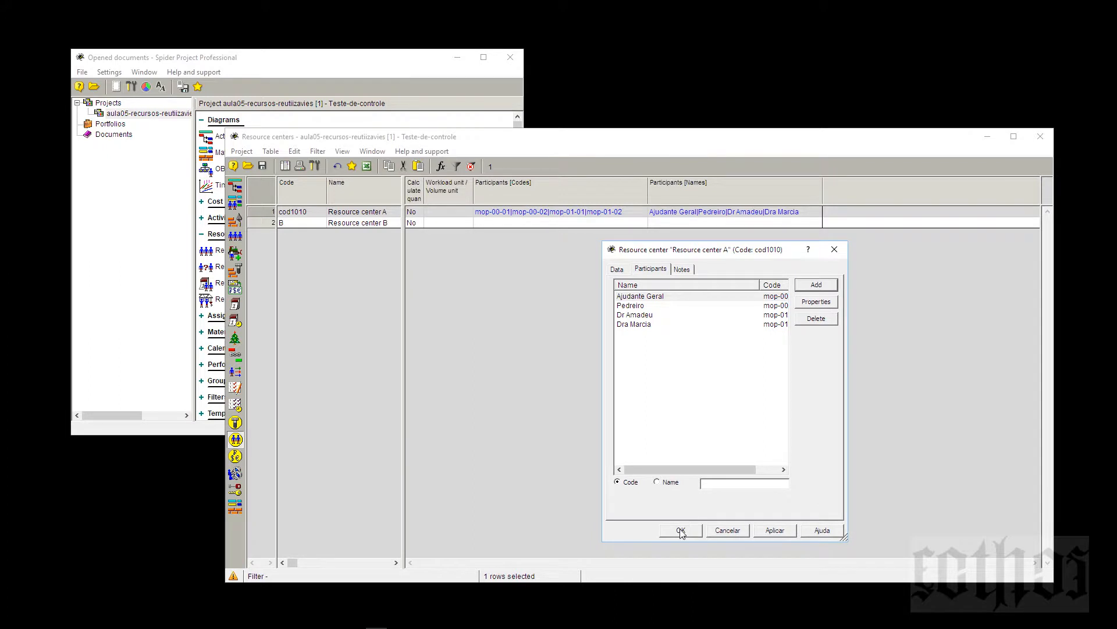
left_click(681, 531)
Step: Rename resource center cod1010 as "Centro Recursos MO"
left_click(360, 213)
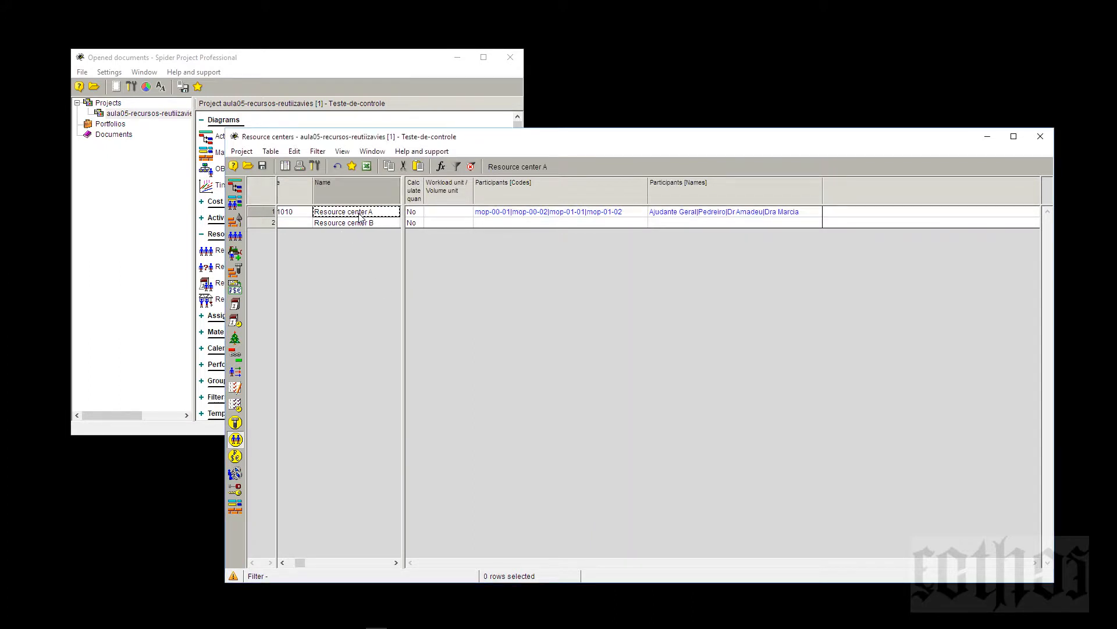
type("Centro Recursos MO")
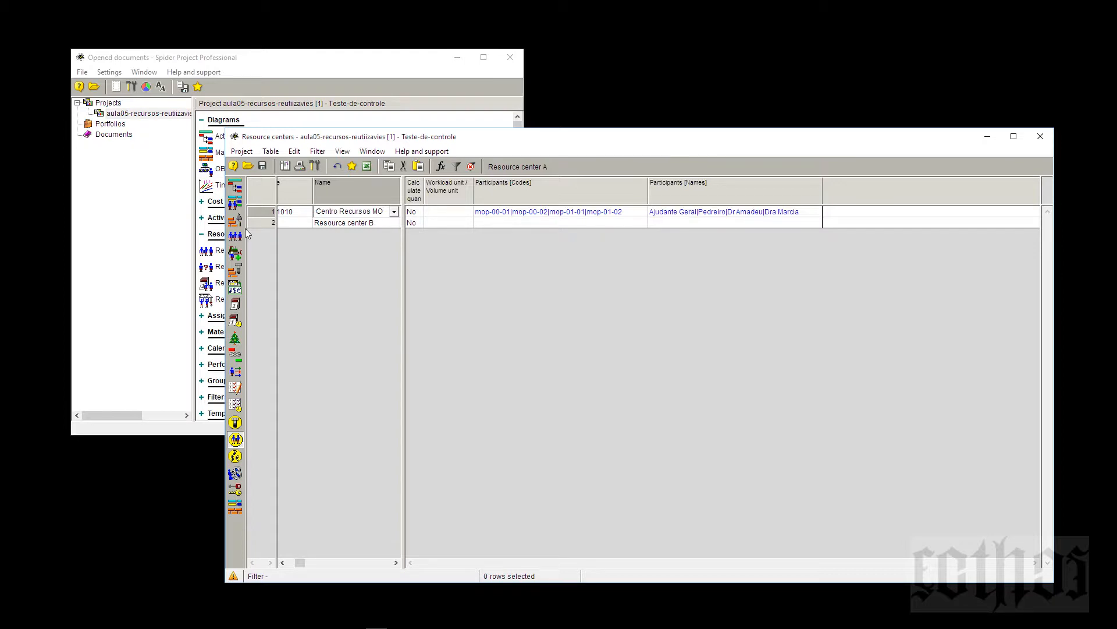
left_click(259, 223)
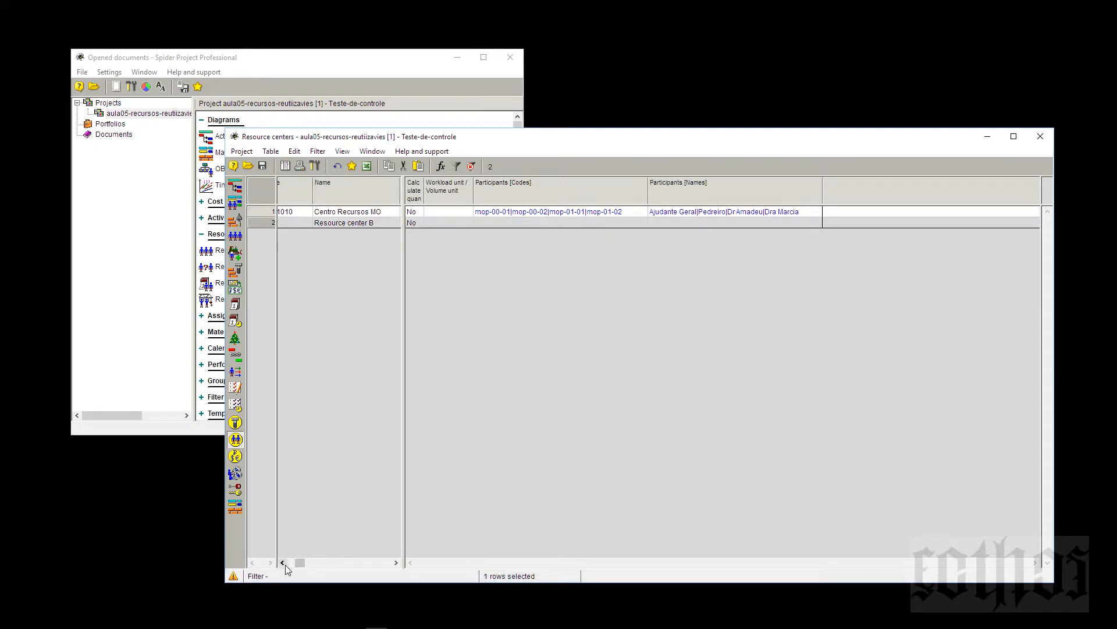
Step: Give the second resource center the code cod1020 and the name "Cenbtro de Recursos EQP/MAT"
left_click(284, 563)
left_click(285, 563)
left_click(305, 224)
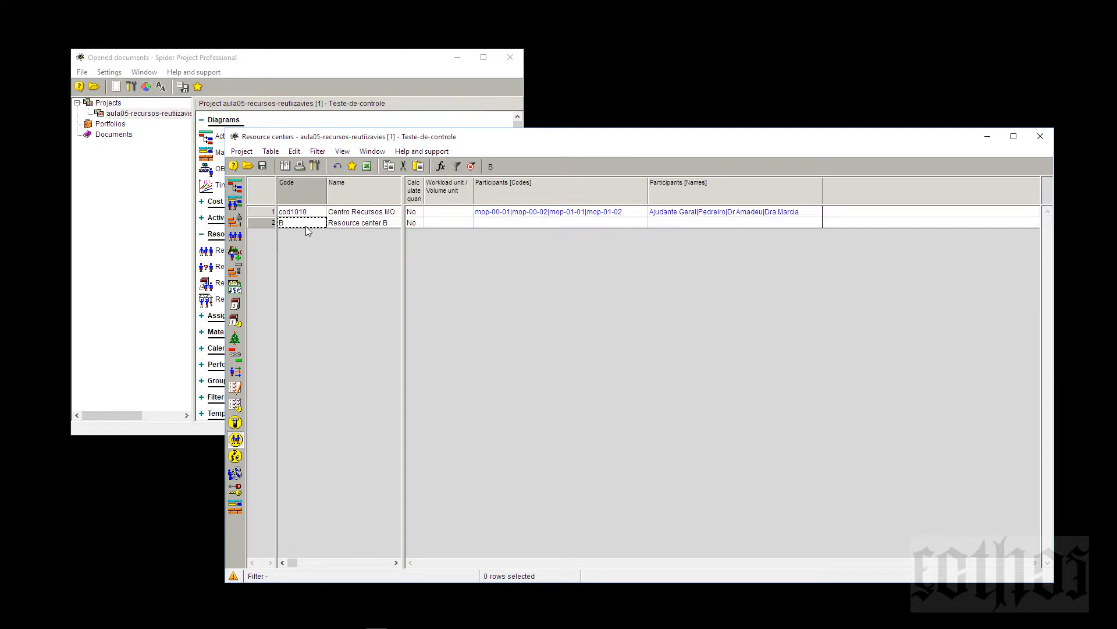
type("cod1020")
left_click(369, 227)
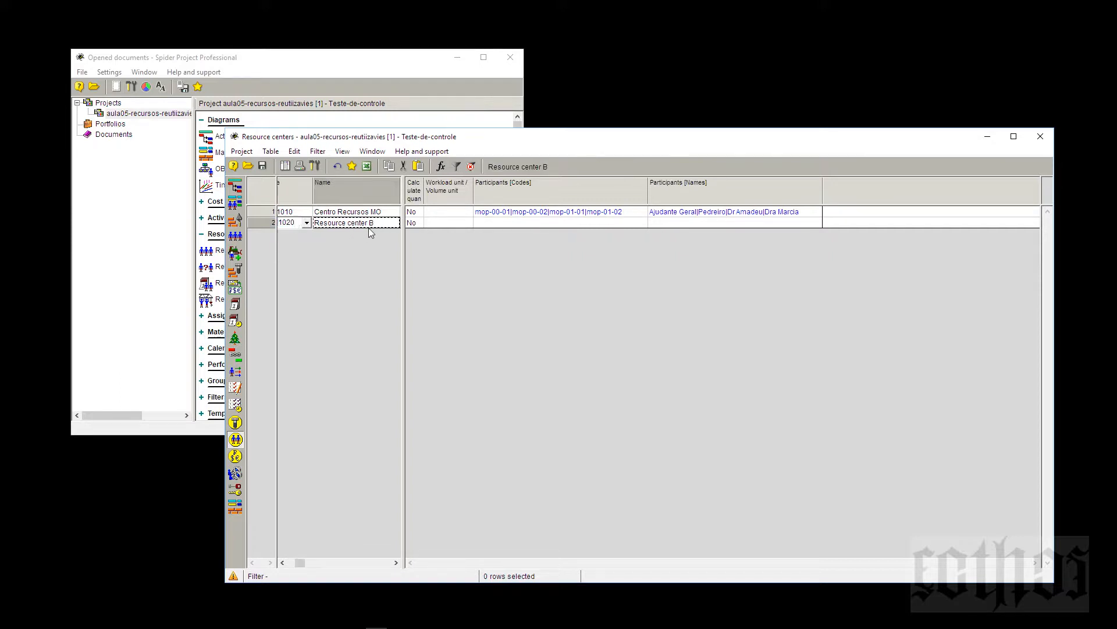
type("Cenbtro de ")
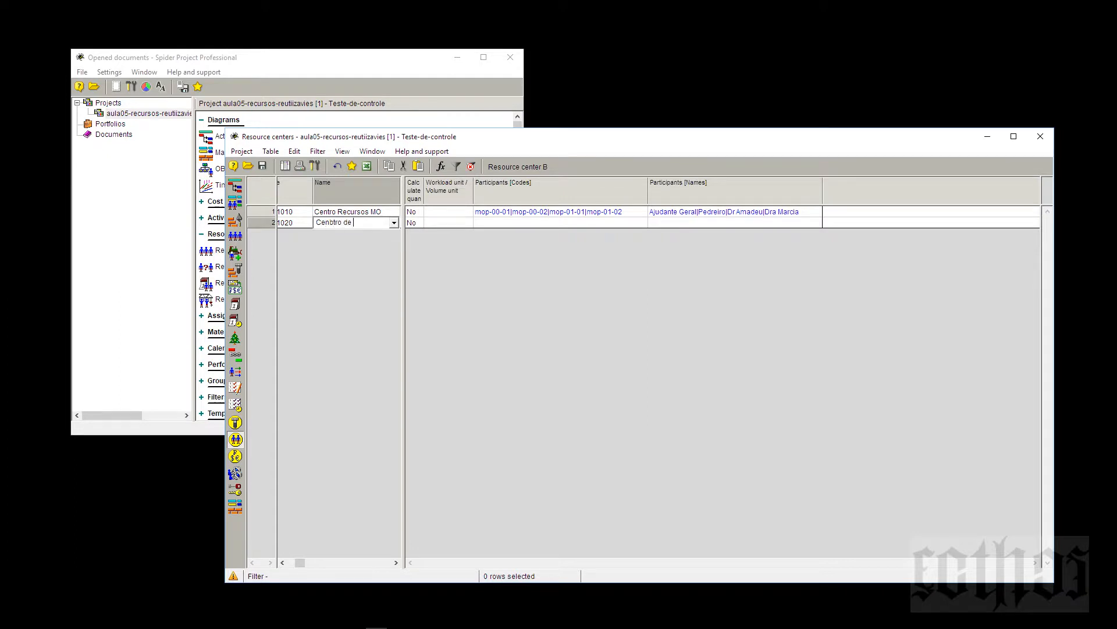
type("Recurso")
key("BackSpace")
type("os EQP/MAT")
Step: Add Gerador de força, Analisador de Espectro and Trator as participants of resource center cod1020 and confirm its properties
right_click(268, 223)
left_click(290, 230)
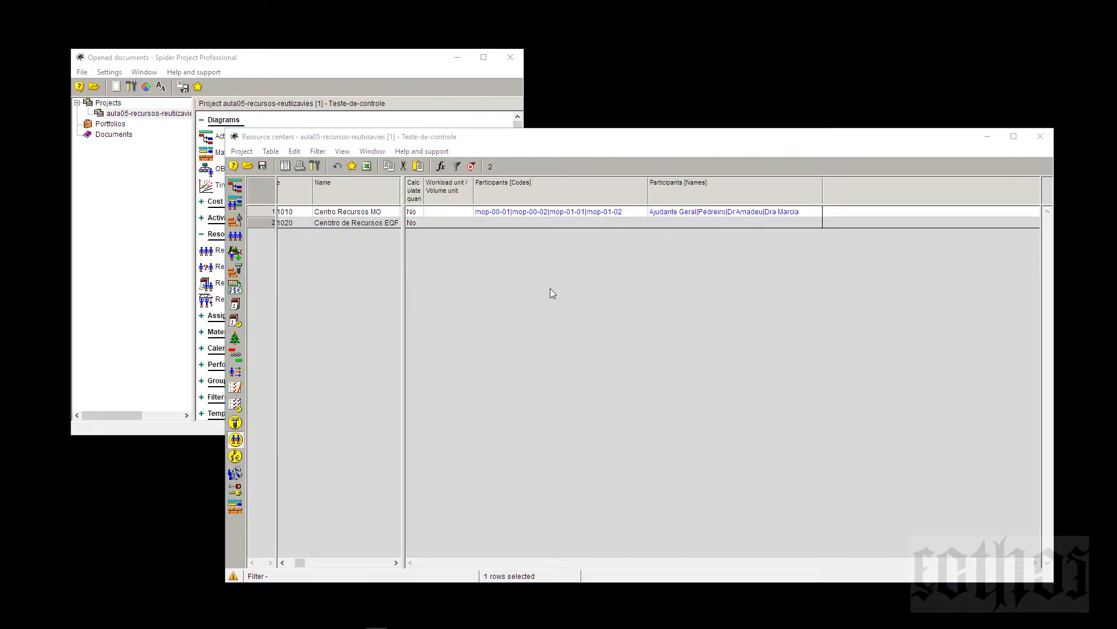
left_click(650, 269)
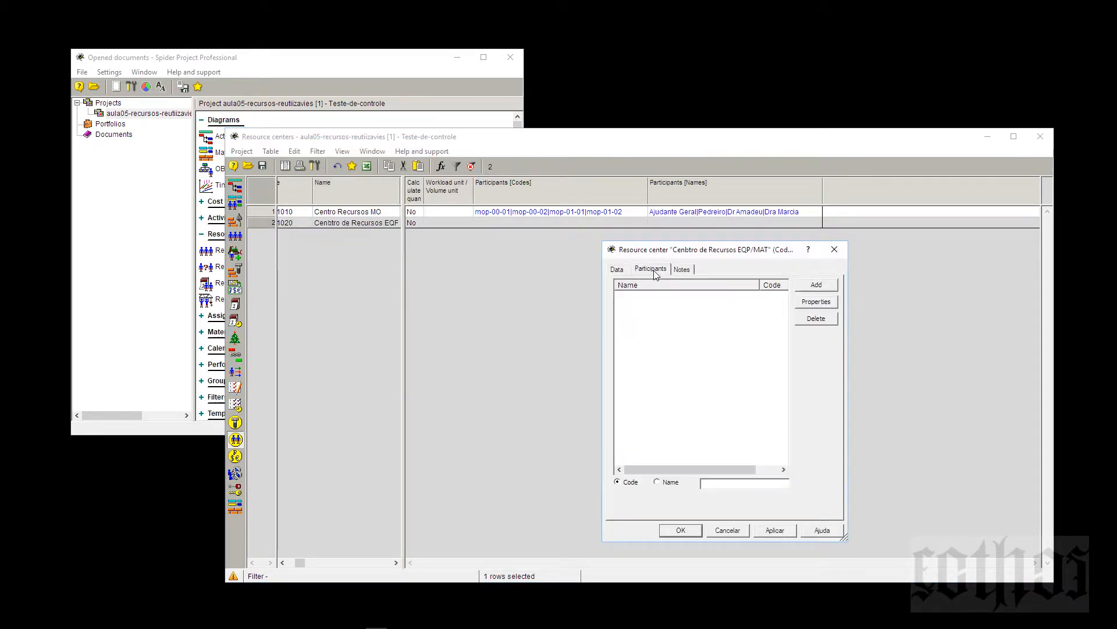
left_click(816, 285)
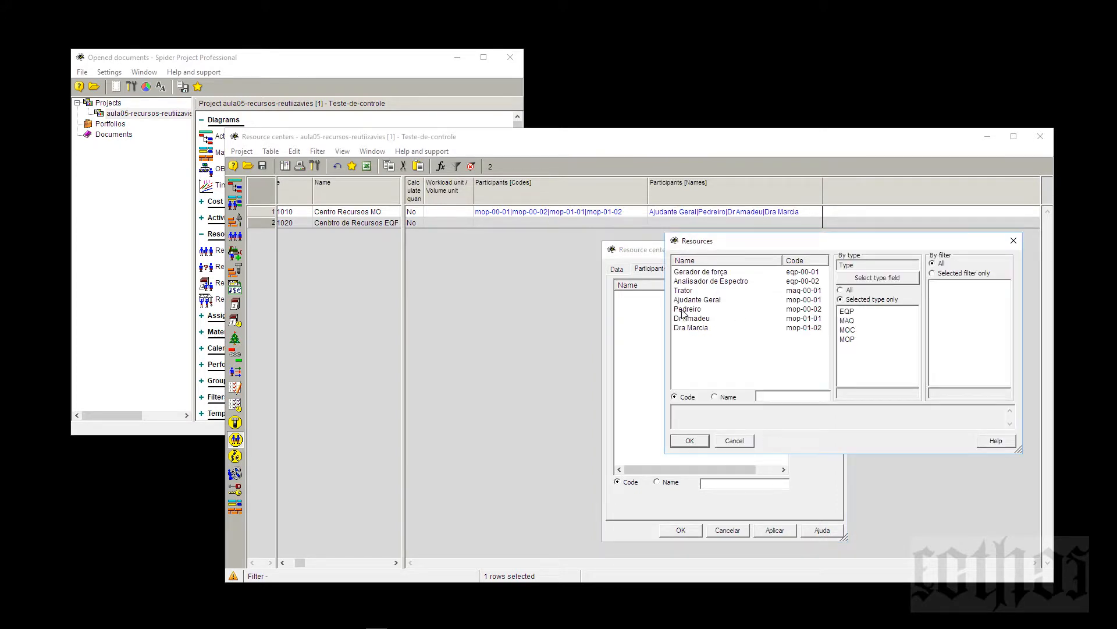
left_click(688, 275)
left_click(693, 281, "ctrl")
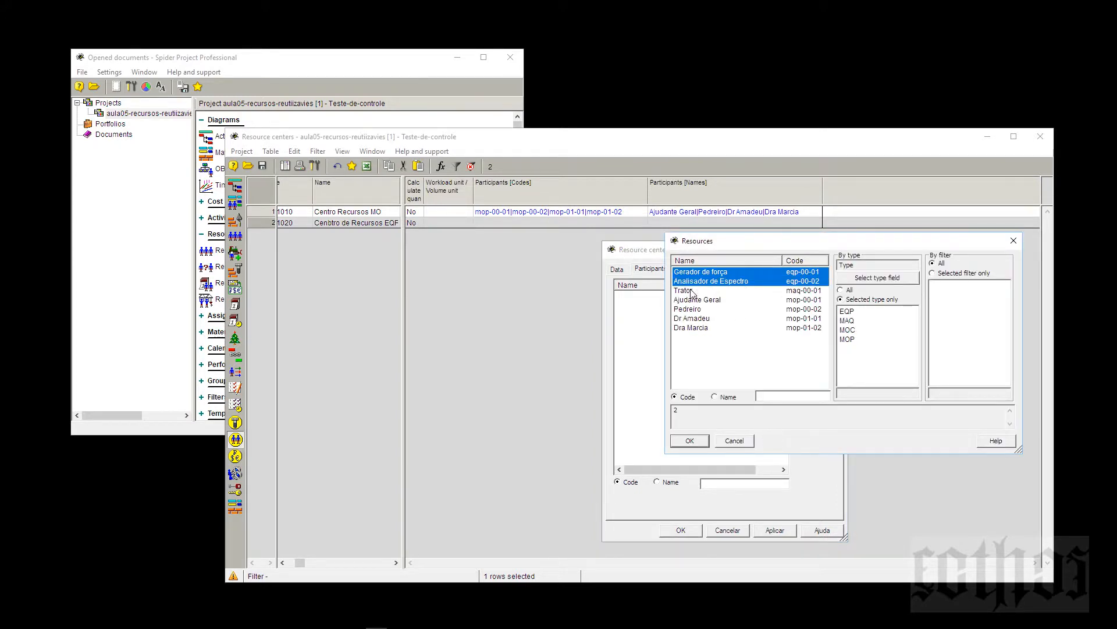
left_click(694, 291, "ctrl")
left_click(692, 441)
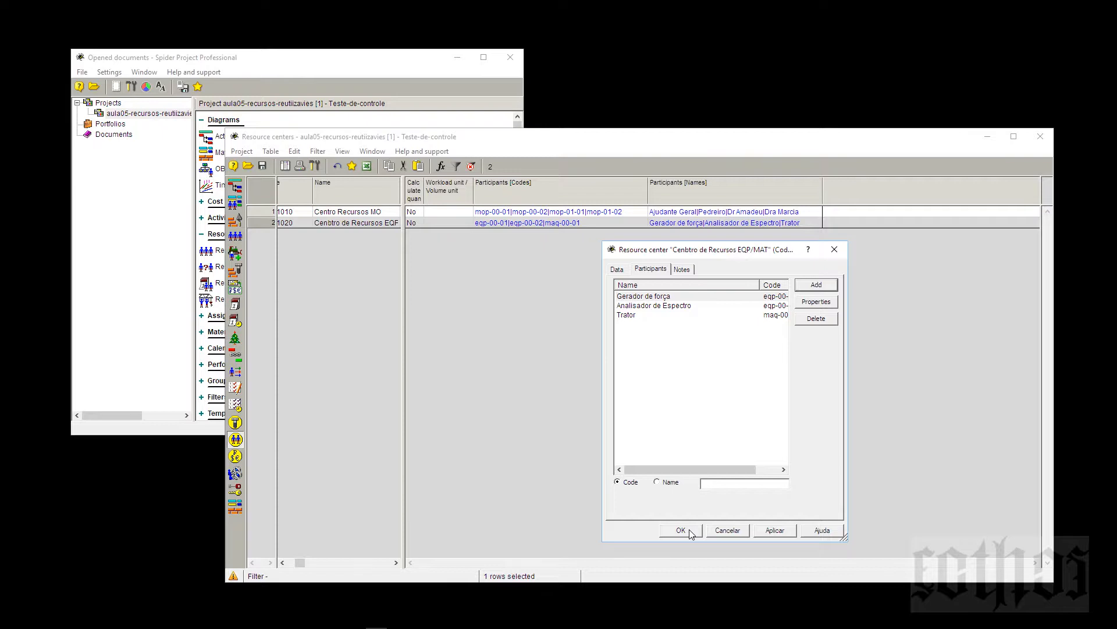
left_click(690, 531)
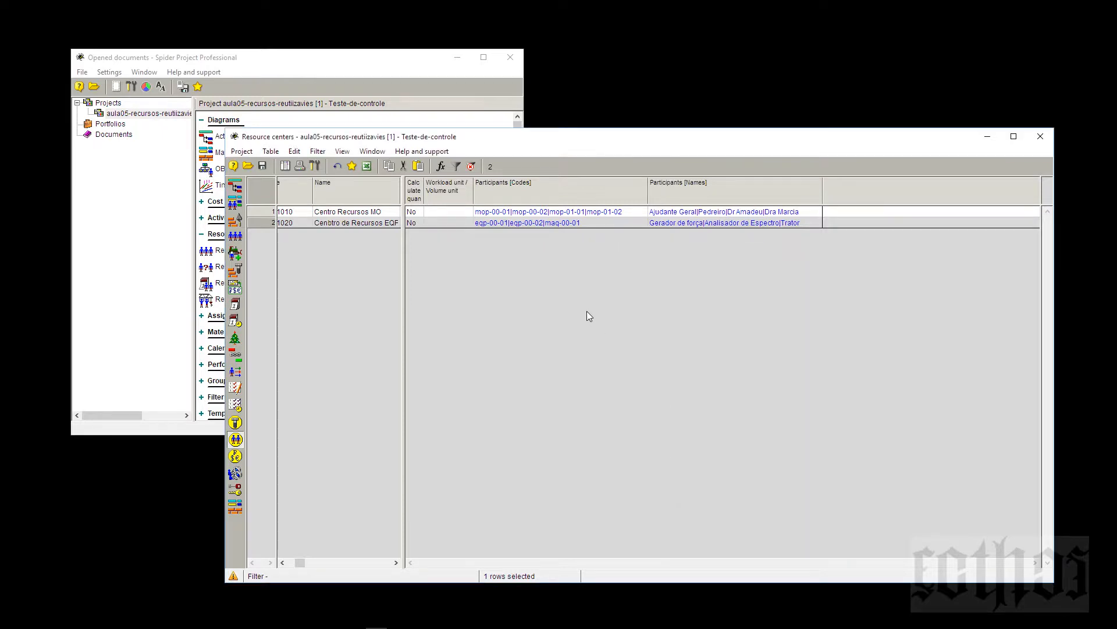
Step: Enable calculating the scheduled quantity as a simple sum for both resource centers, and widen that column
mouse_move(410, 261)
left_mouse_down()
mouse_move(420, 259)
mouse_move(410, 264)
left_mouse_up()
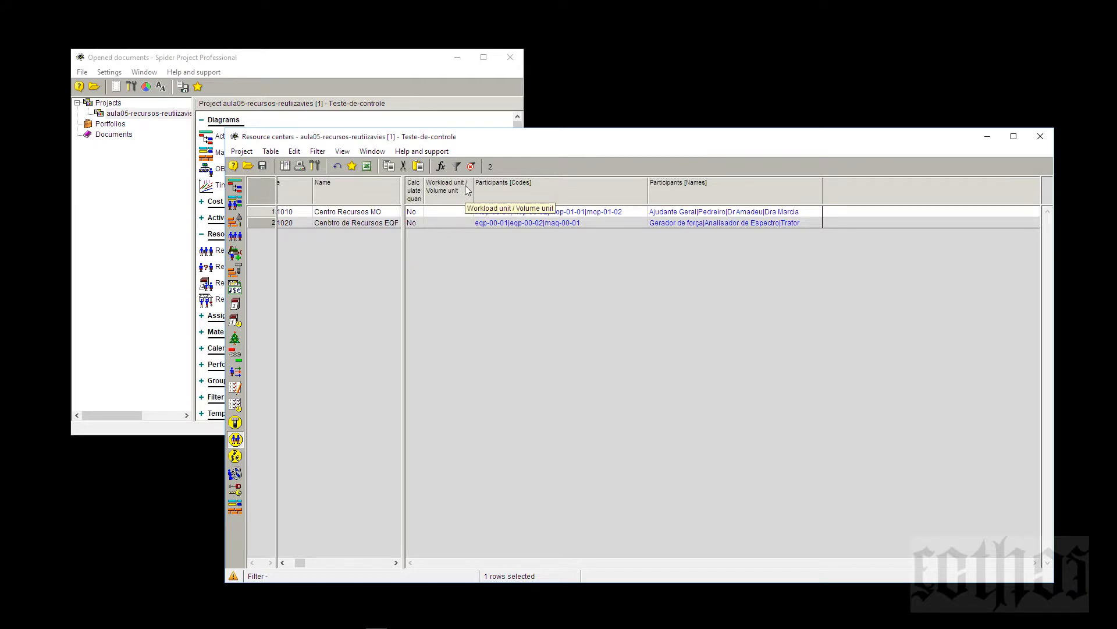
right_click(256, 221)
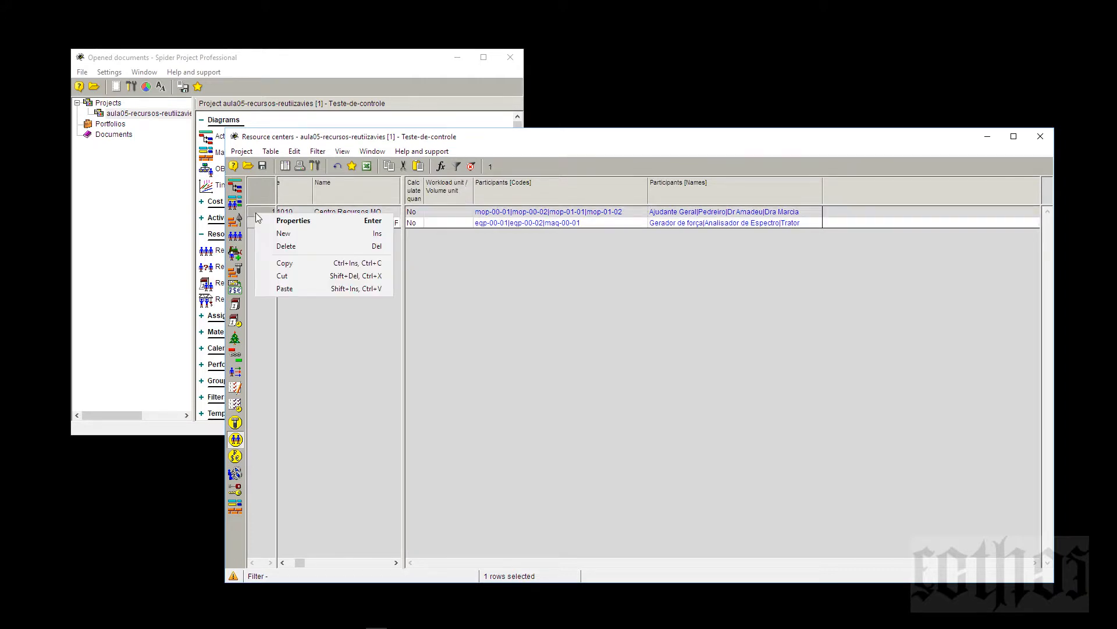
left_click(268, 221)
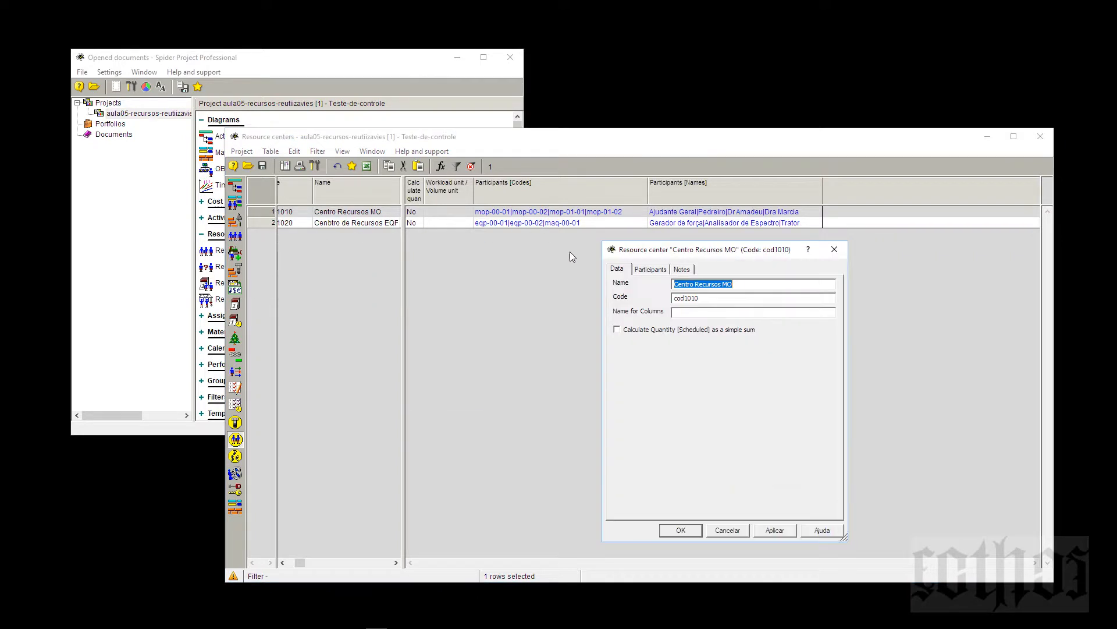
left_click_drag(670, 250, 675, 257)
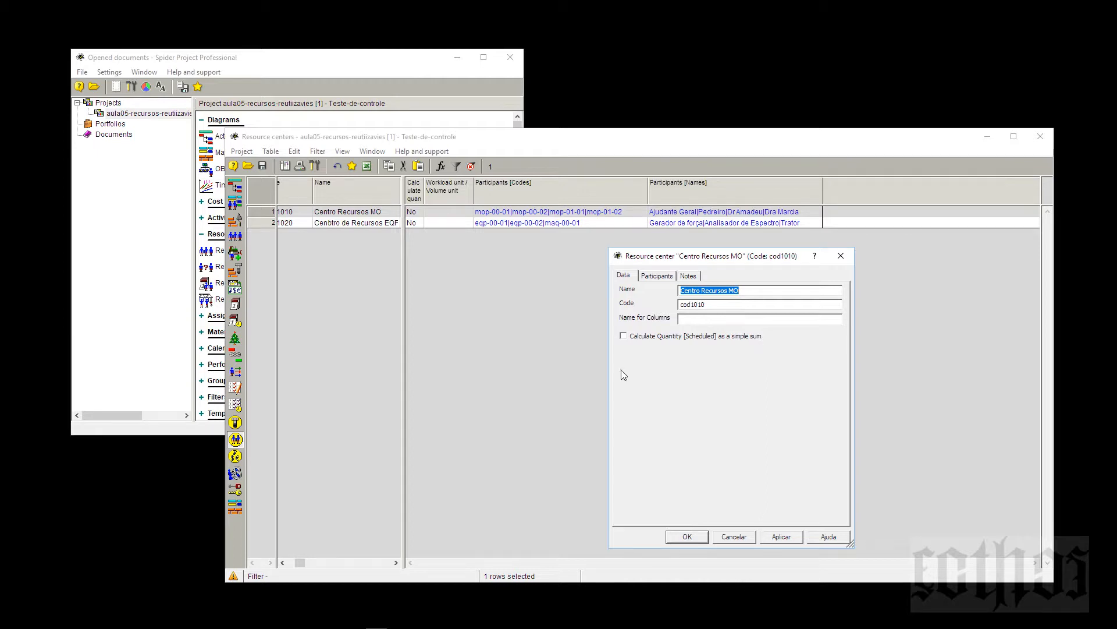
left_click(625, 336)
left_click(686, 536)
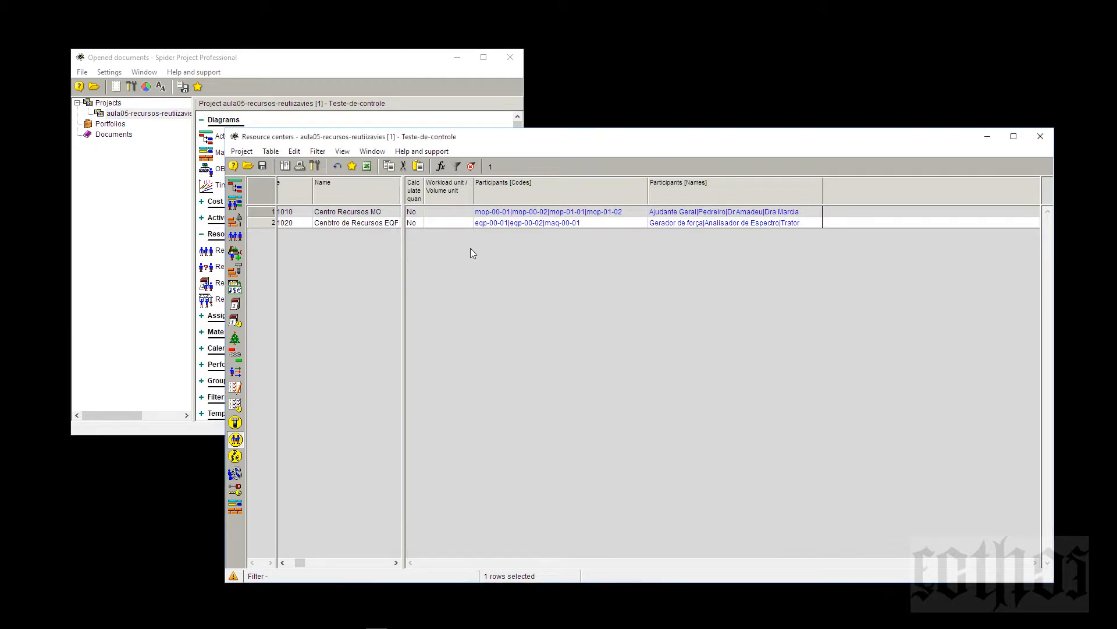
left_click(413, 226)
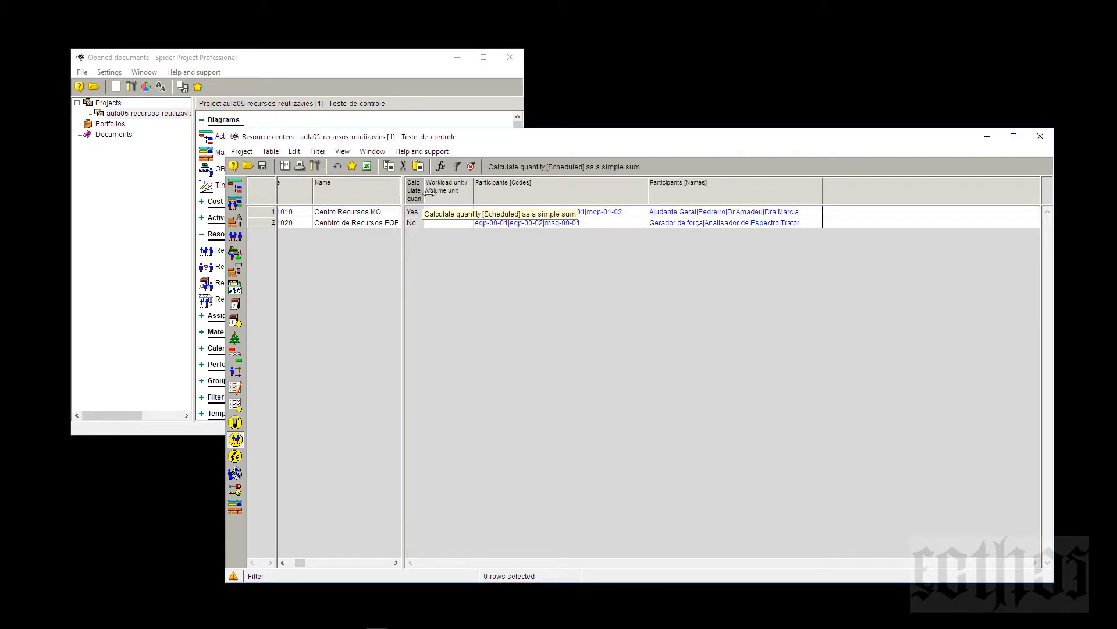
double_click(414, 225)
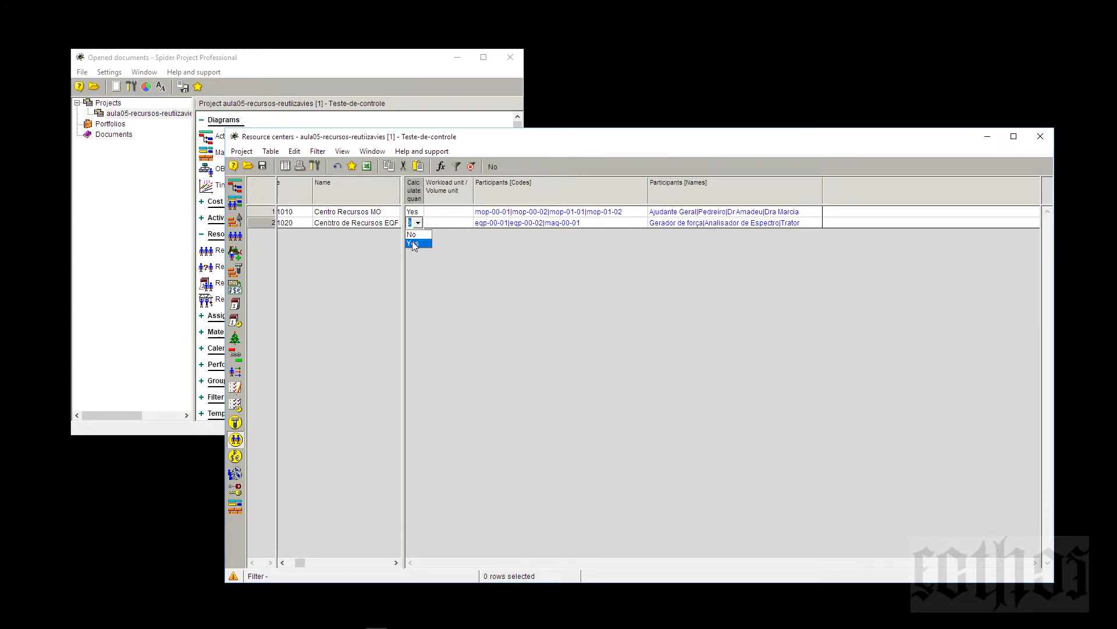
left_click_drag(423, 195, 438, 196)
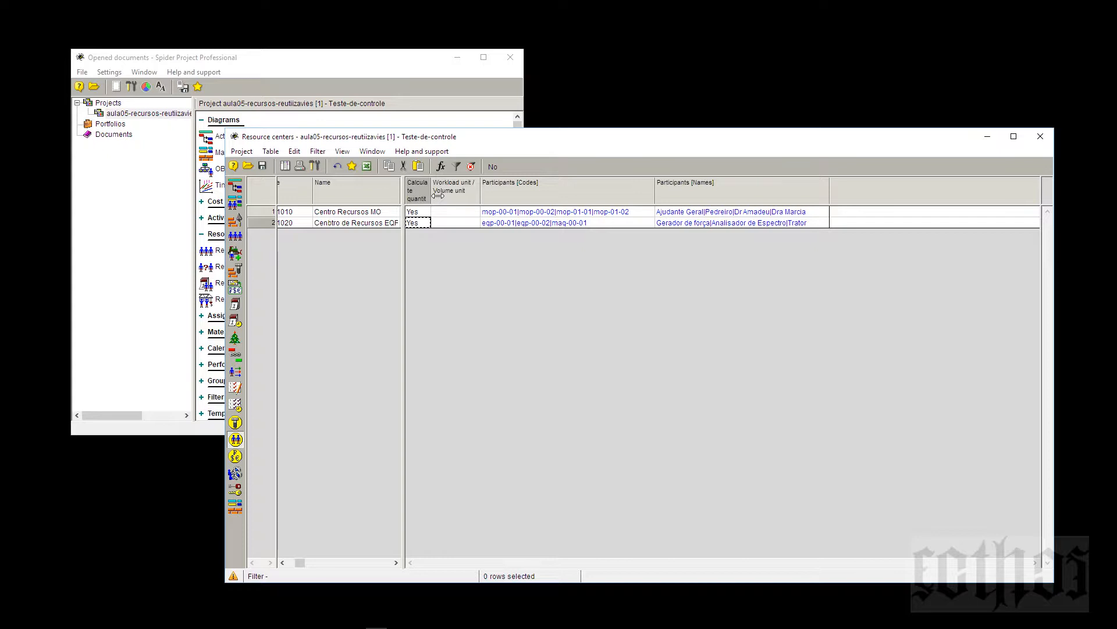
Step: Set the workload unit to man-hours for Centro Recursos MO and machine-hours for the EQP/MAT resource center
double_click(459, 212)
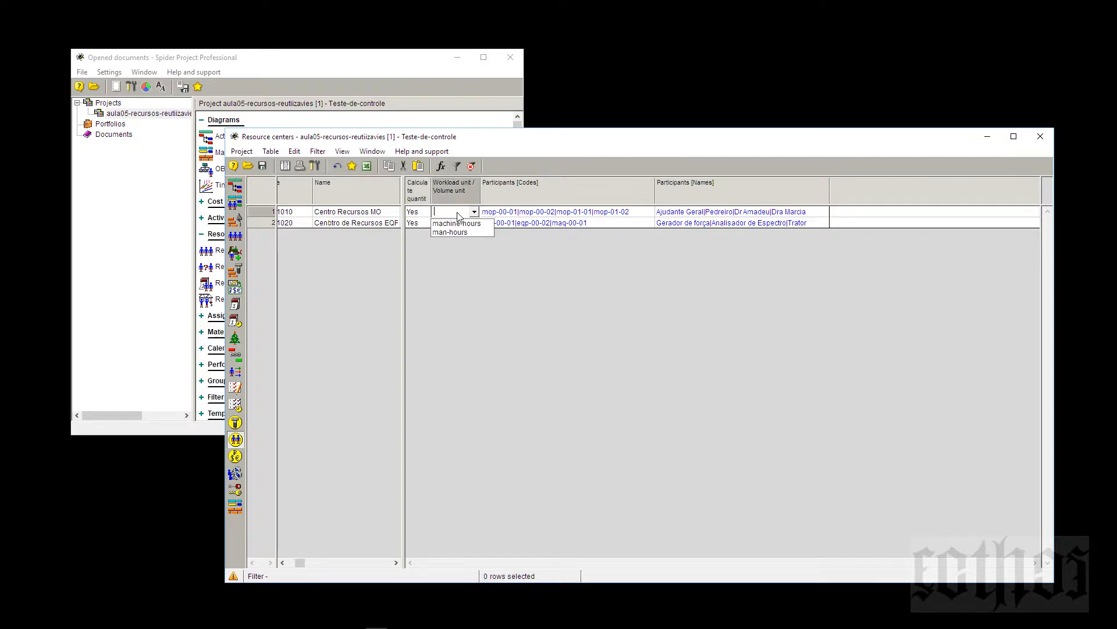
left_click(486, 226)
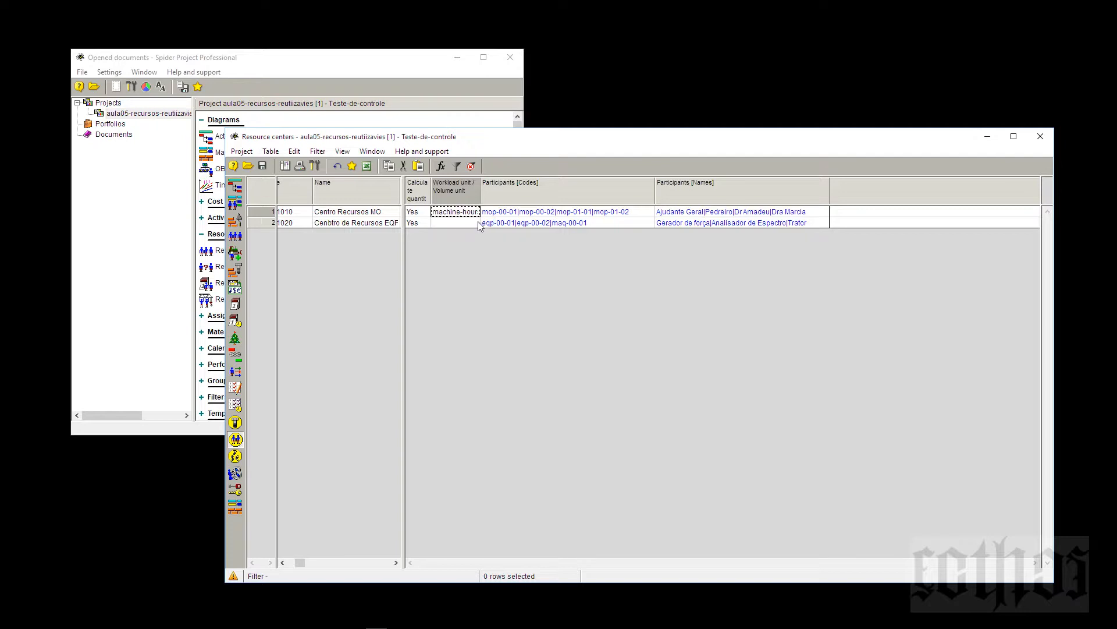
double_click(465, 212)
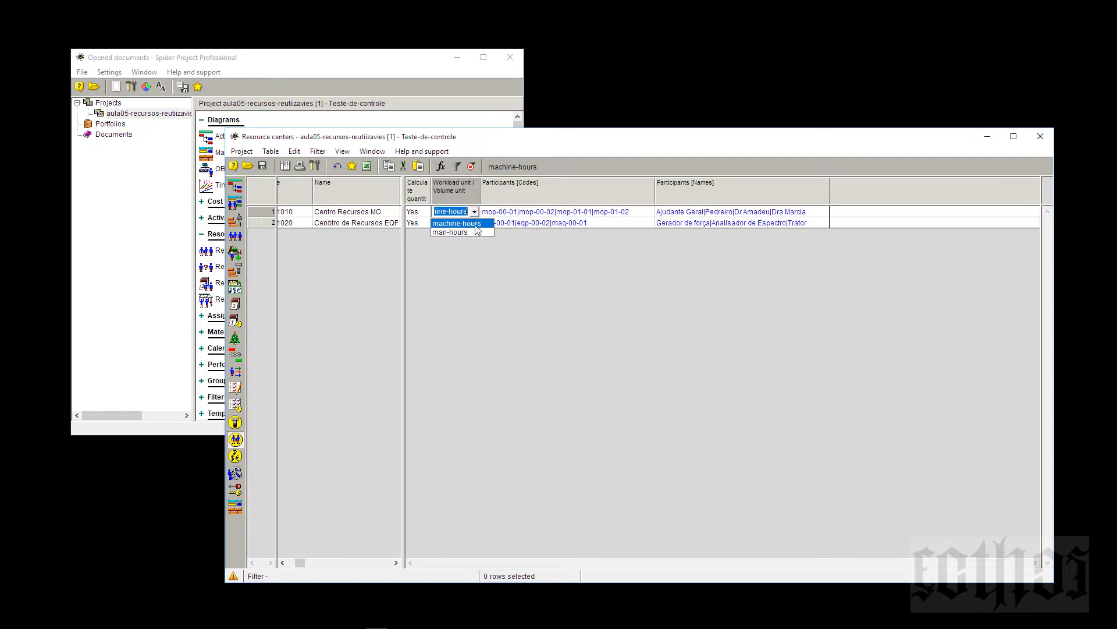
left_click(476, 232)
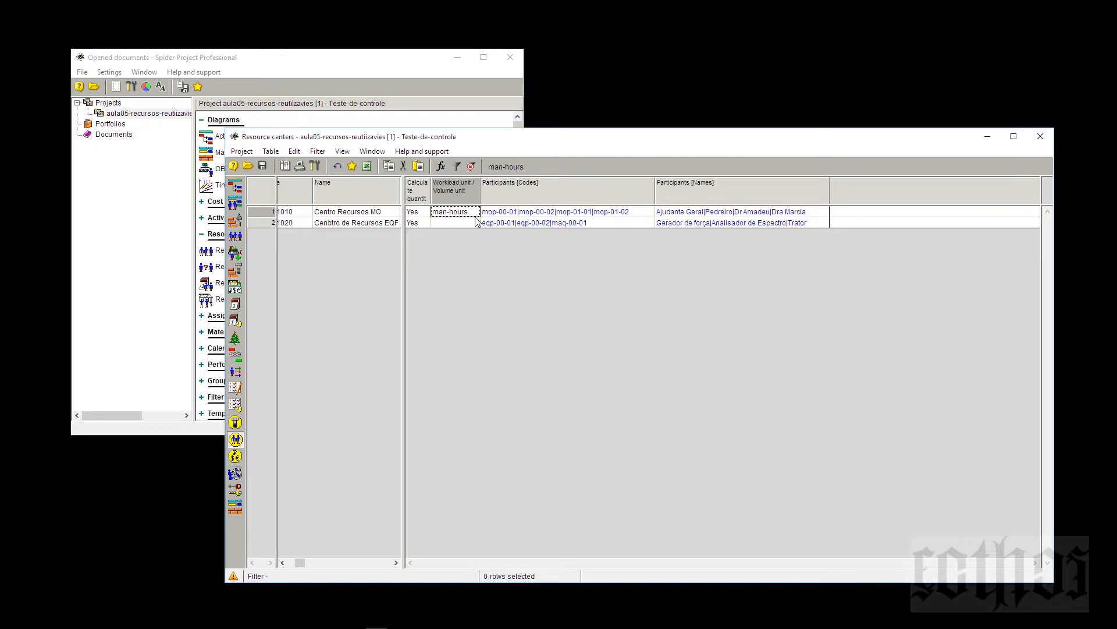
double_click(471, 212)
left_click(475, 234)
double_click(473, 223)
left_click(476, 234)
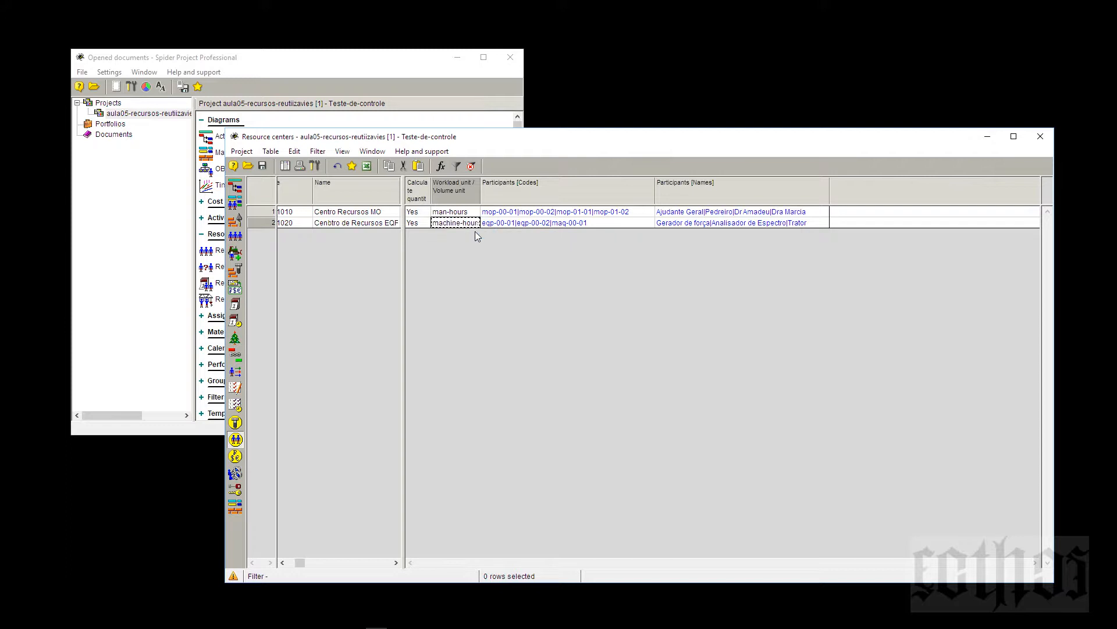
left_click(336, 228)
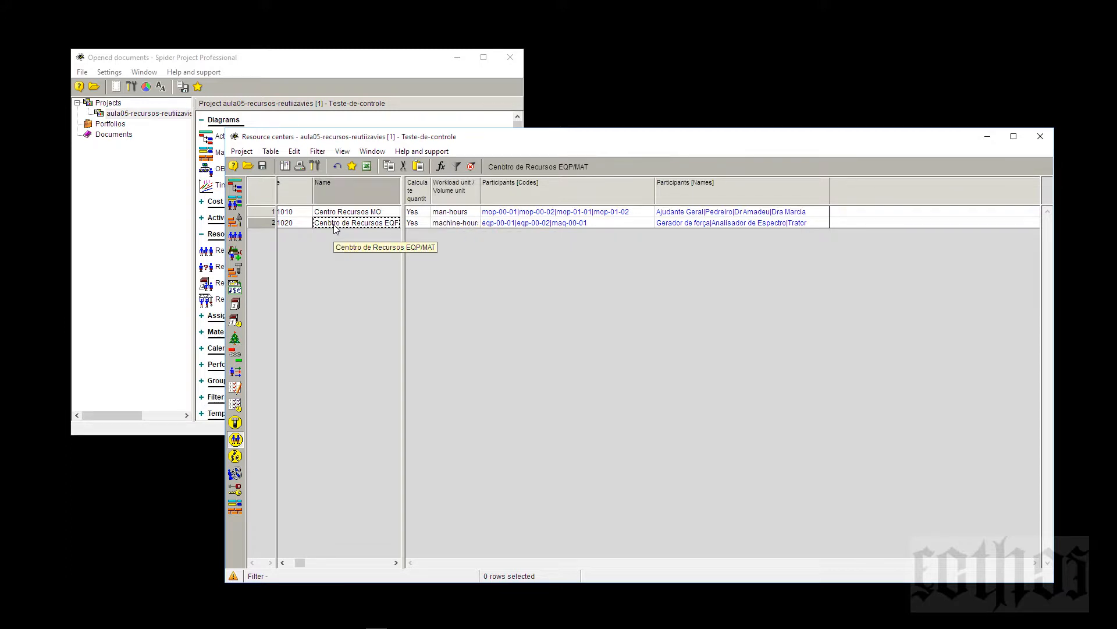
Step: Correct the name of resource center cod1020 to "Centro de Recursos EQP/MAT"
double_click(334, 225)
left_click(336, 225)
double_click(335, 225)
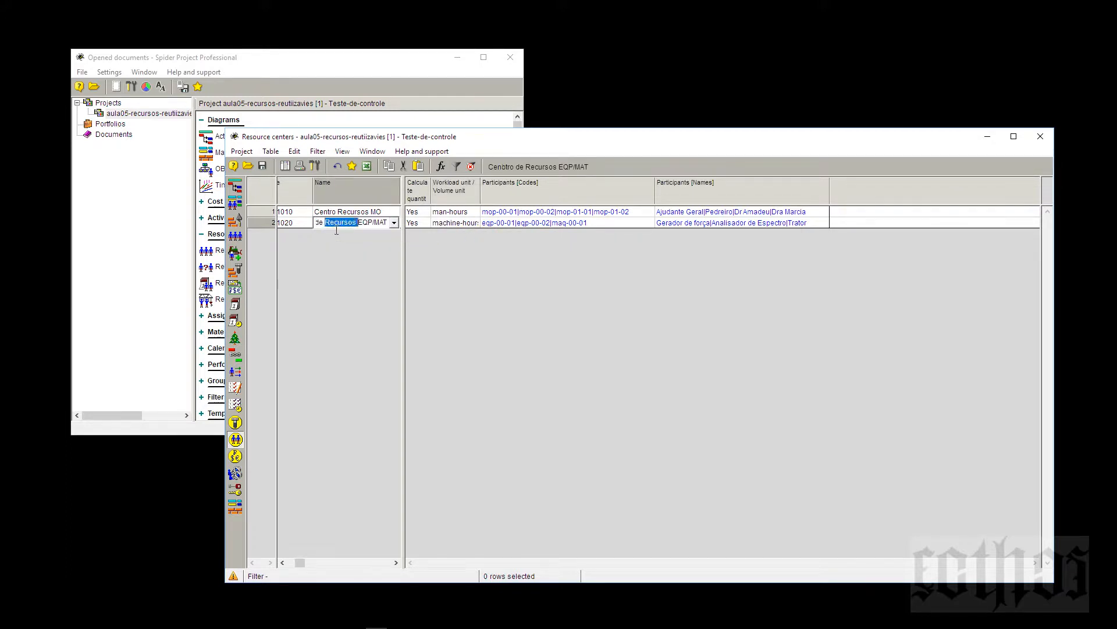
left_click_drag(336, 225, 314, 222)
left_click(338, 230)
key("BackSpace")
type("n")
key("BackSpace")
key("Up")
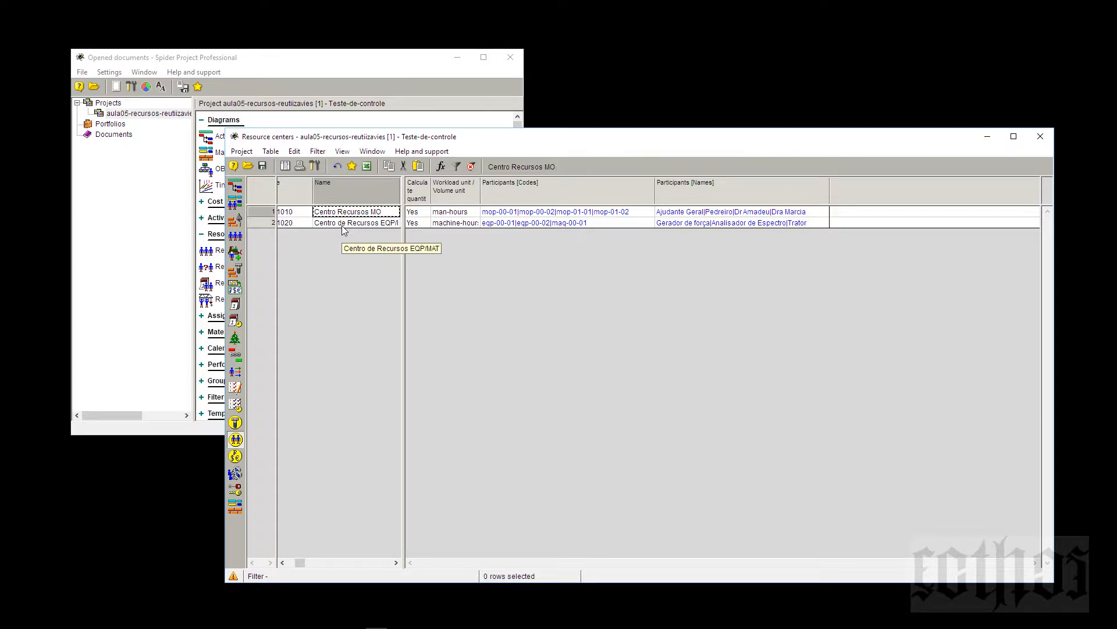
Step: Review the codes, names and workload units of both resource centers, and close the resource centers table
left_click(282, 562)
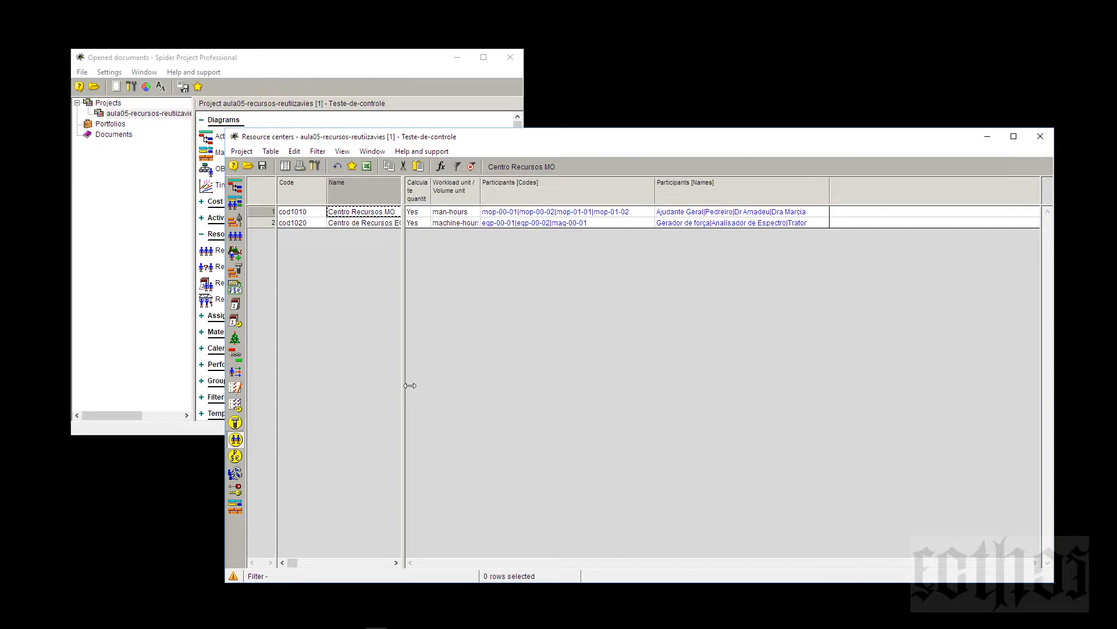
left_click_drag(411, 385, 434, 386)
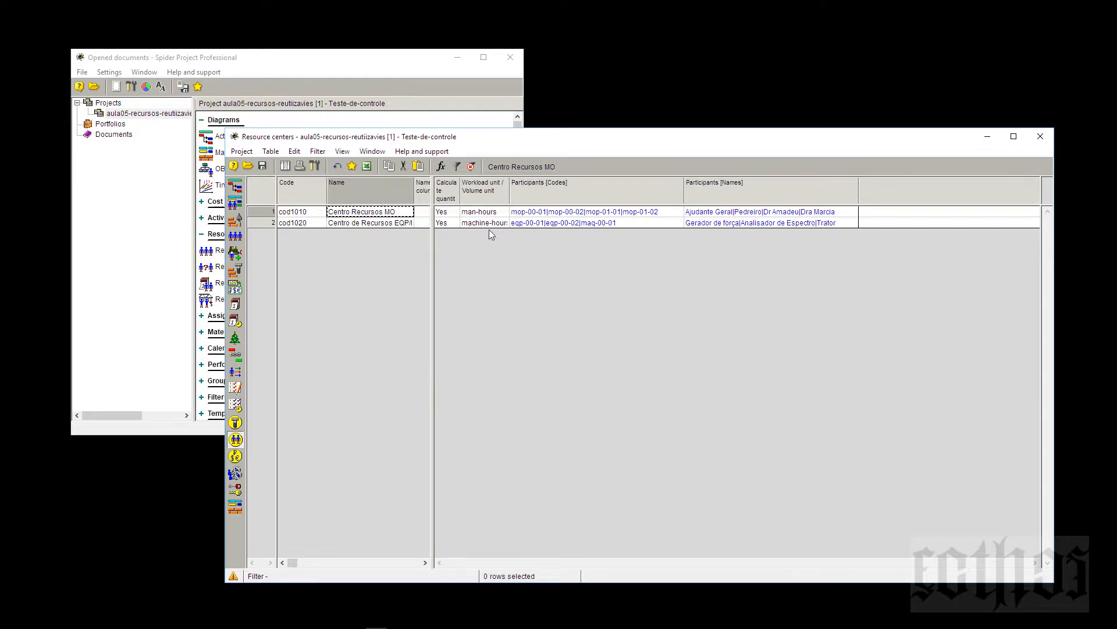
left_click(486, 213)
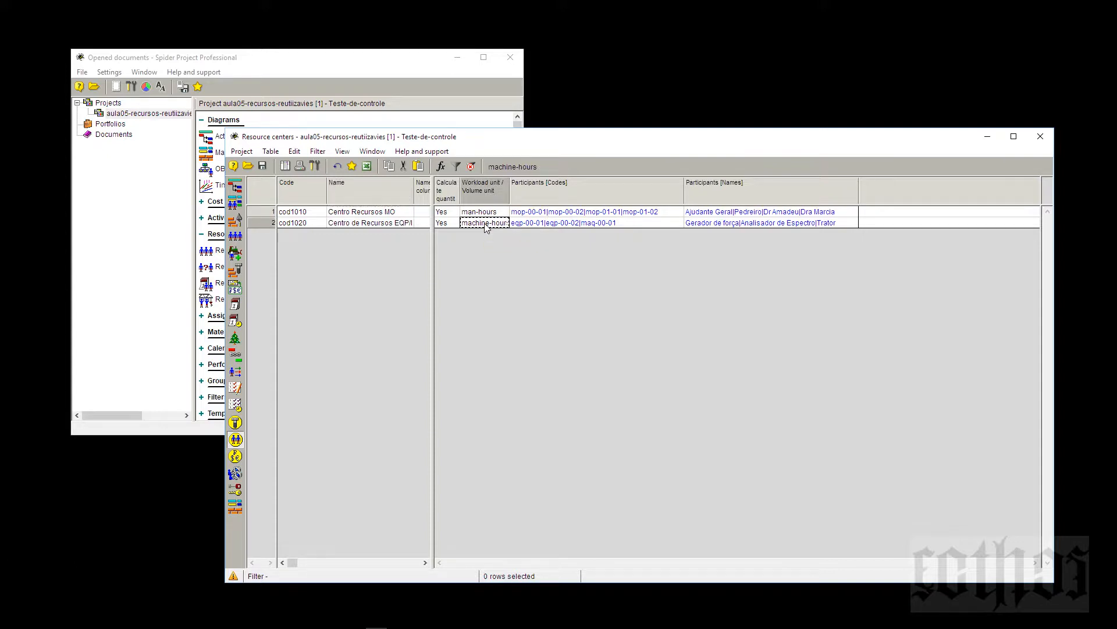
left_click(487, 223)
left_click_drag(951, 142, 967, 117)
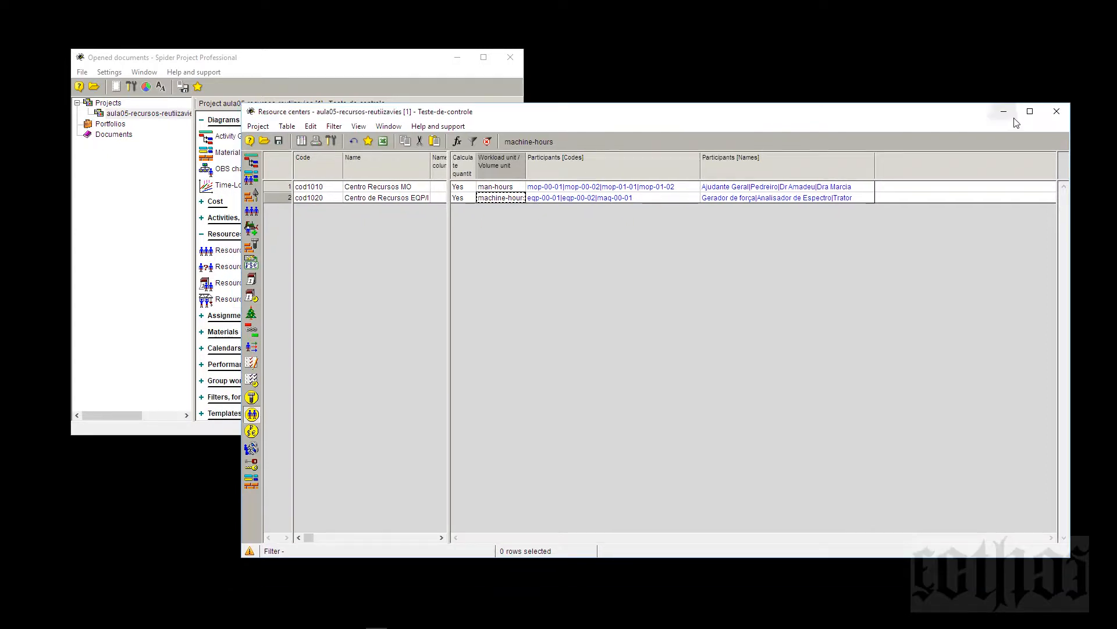
left_click(1053, 114)
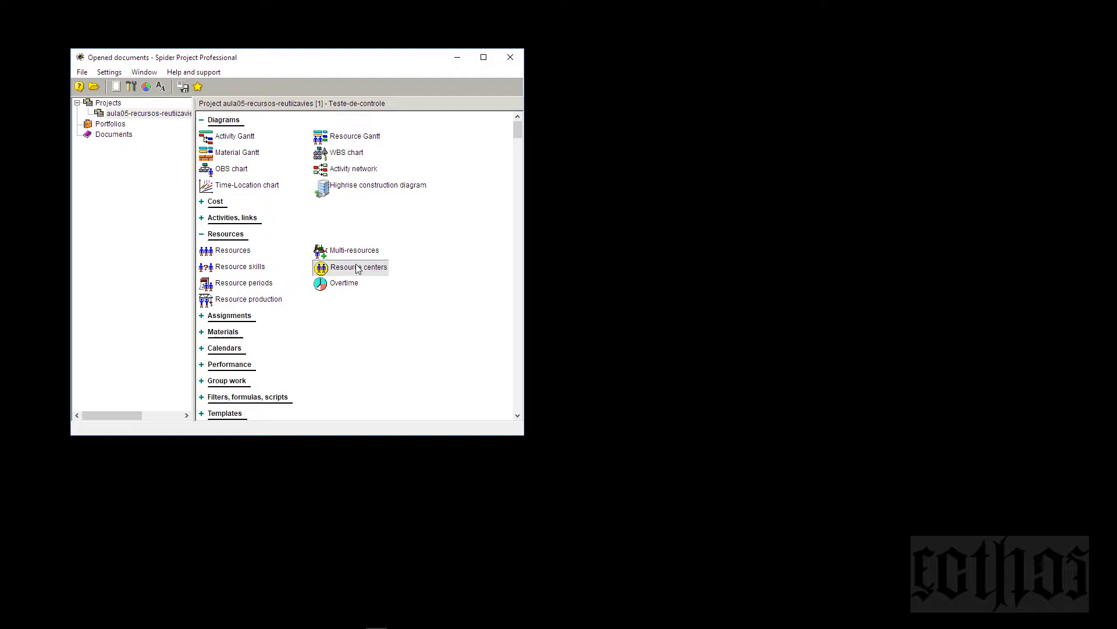
Step: Check which resource centers the resource Pedreiro belongs to, leaving its properties without saving, and close the resources table
left_click(235, 254)
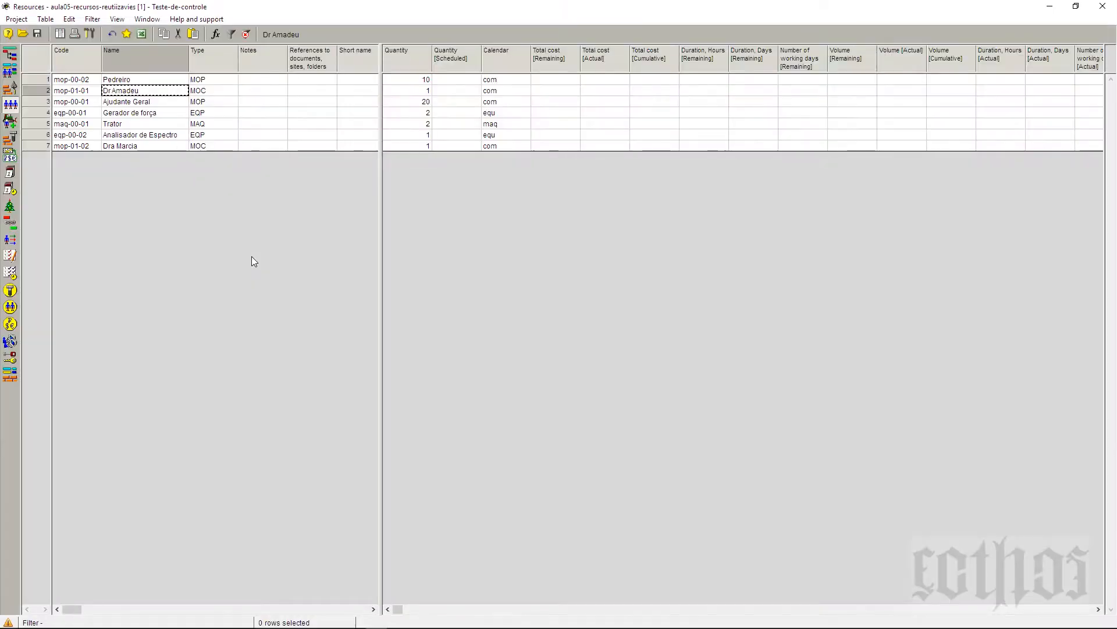
right_click(37, 86)
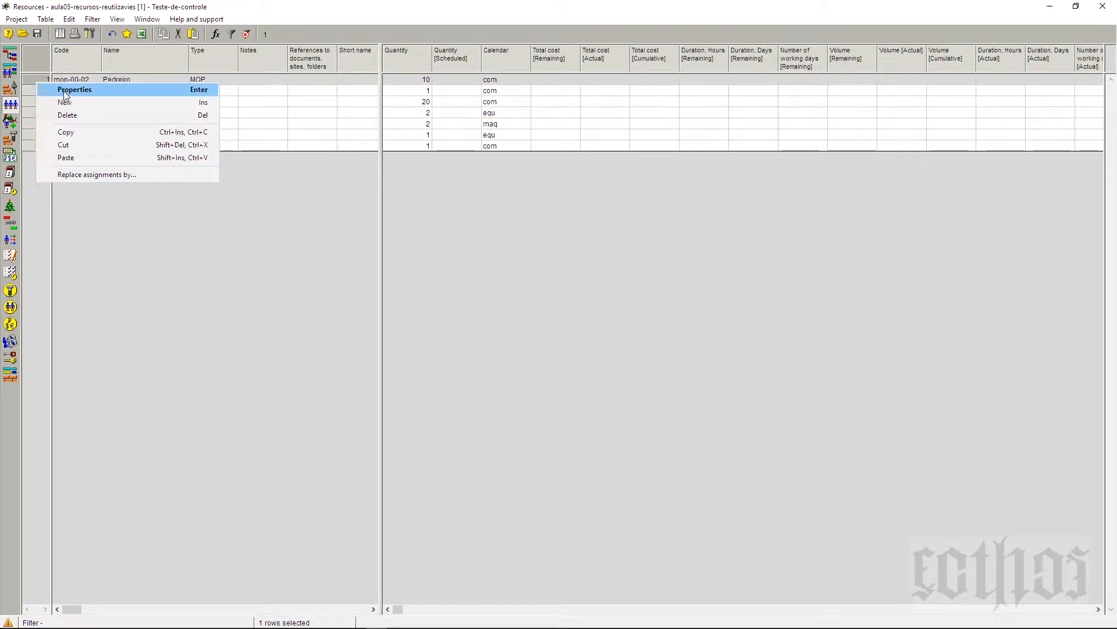
left_click(64, 91)
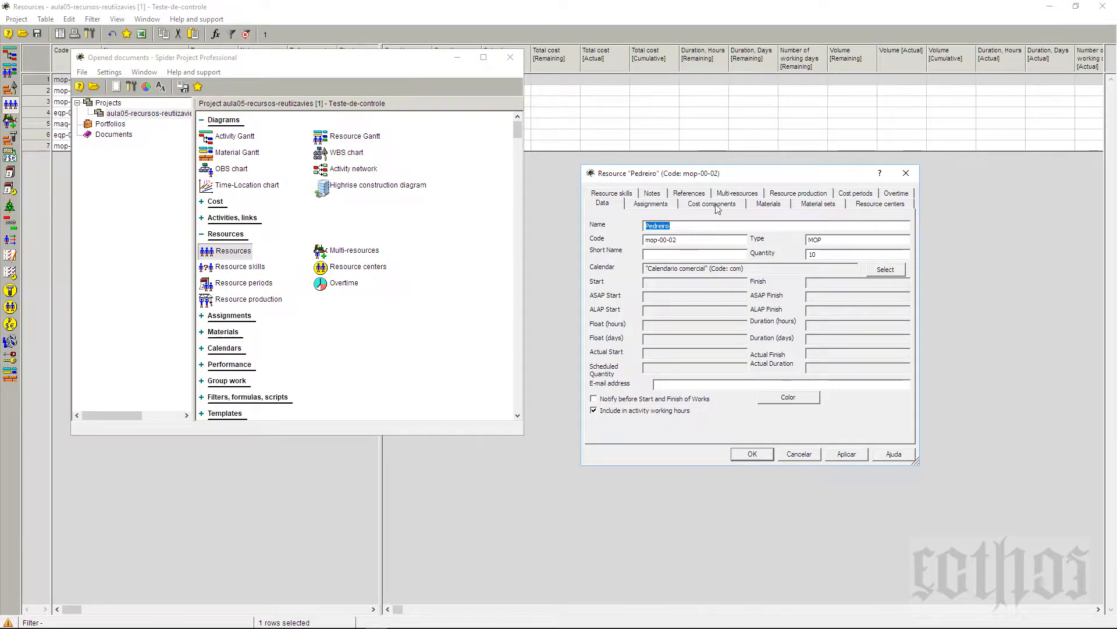
left_click(881, 203)
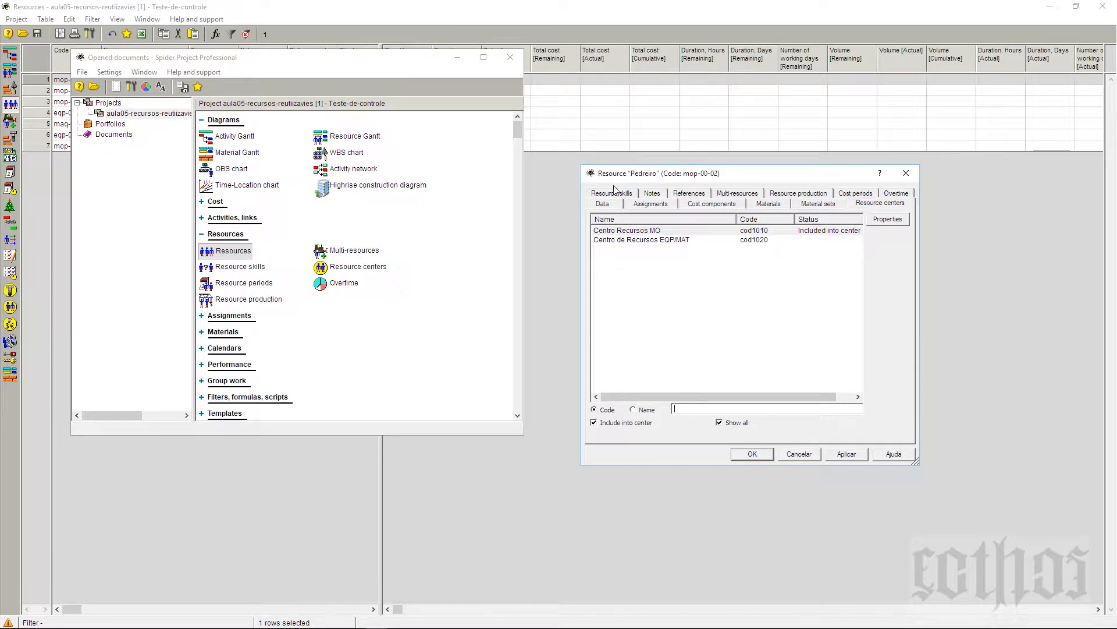
left_click(638, 233)
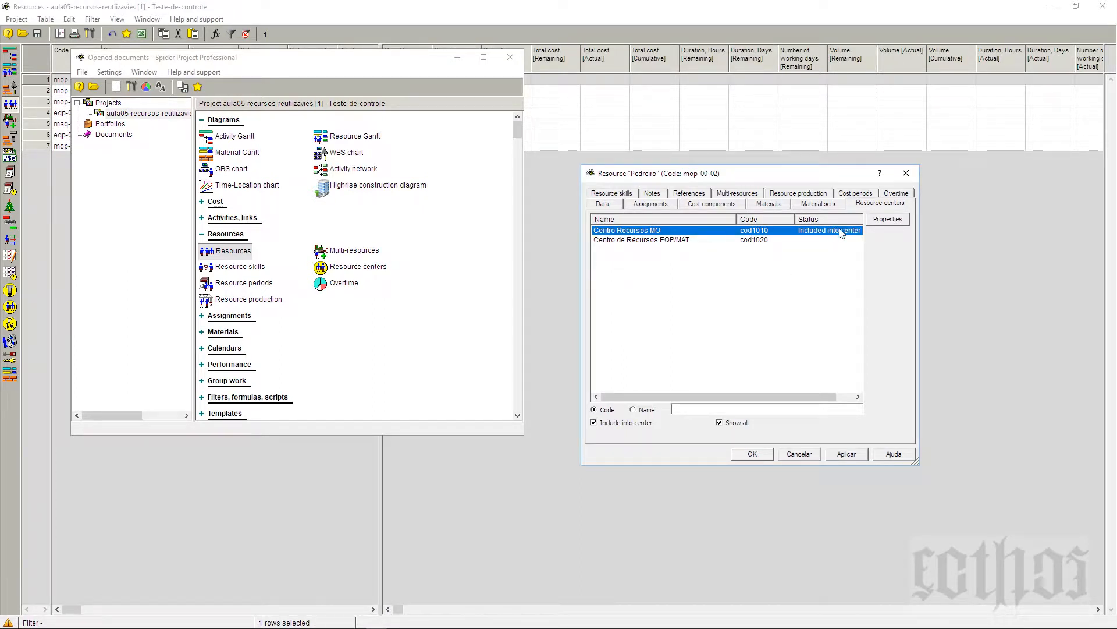
left_click(655, 241)
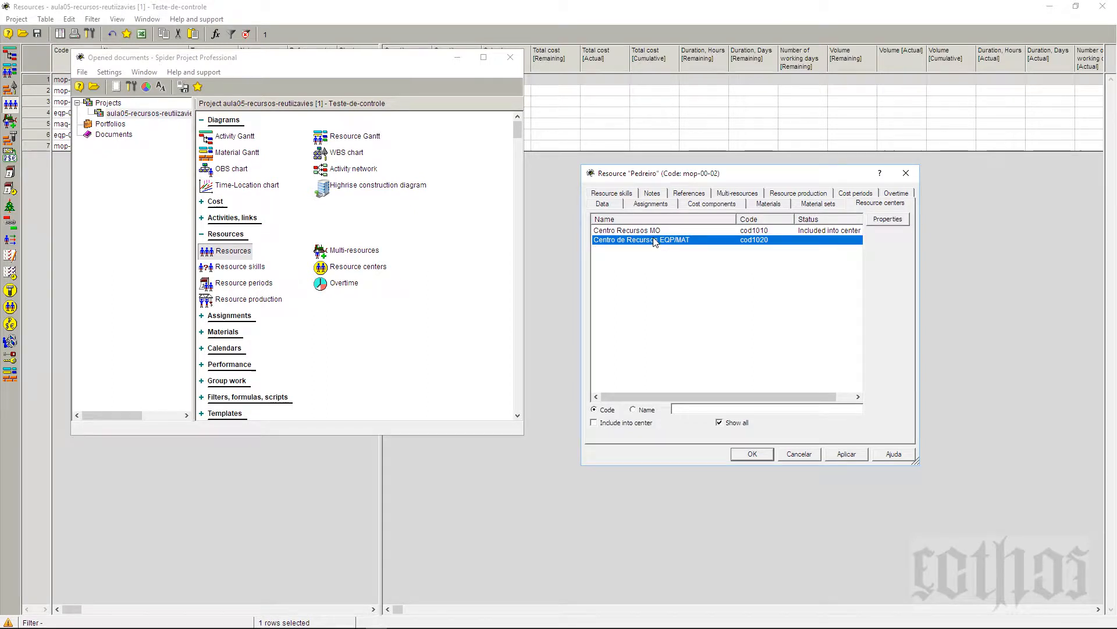
left_click(614, 426)
left_click(615, 427)
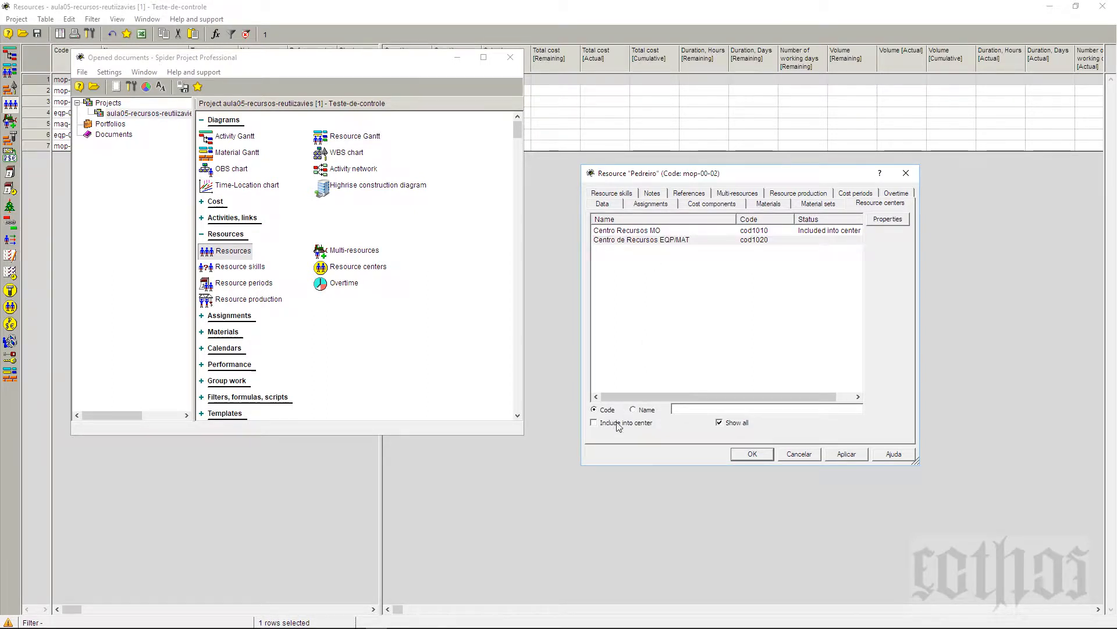
left_click(804, 454)
left_click(781, 430)
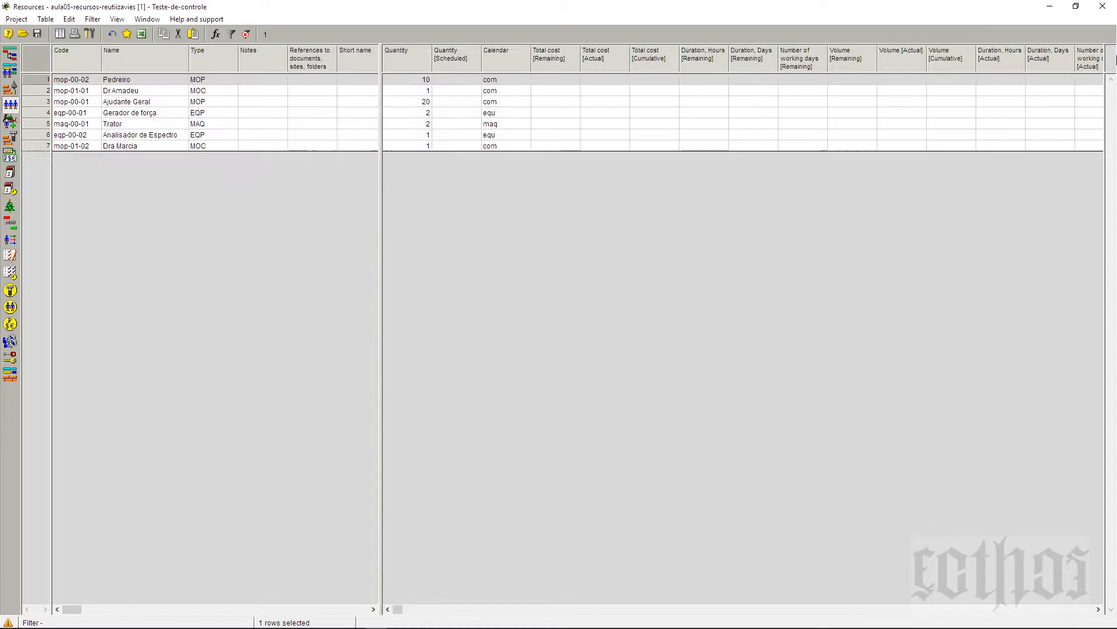
left_click(1109, 8)
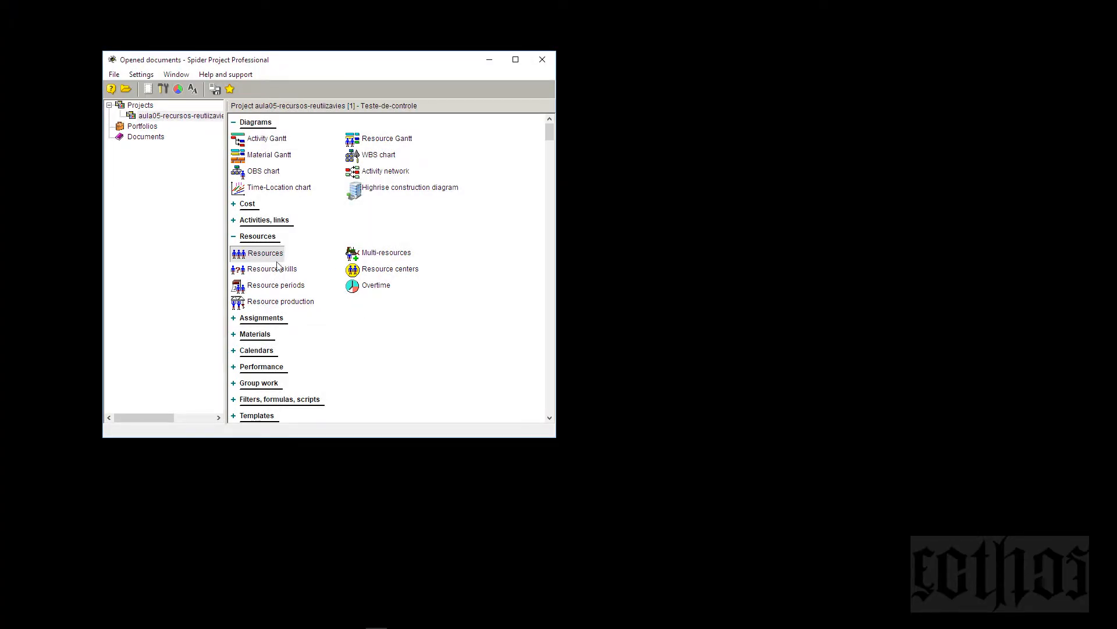
Step: Open the project's resource skills table and add two new resource skills
left_click(261, 274)
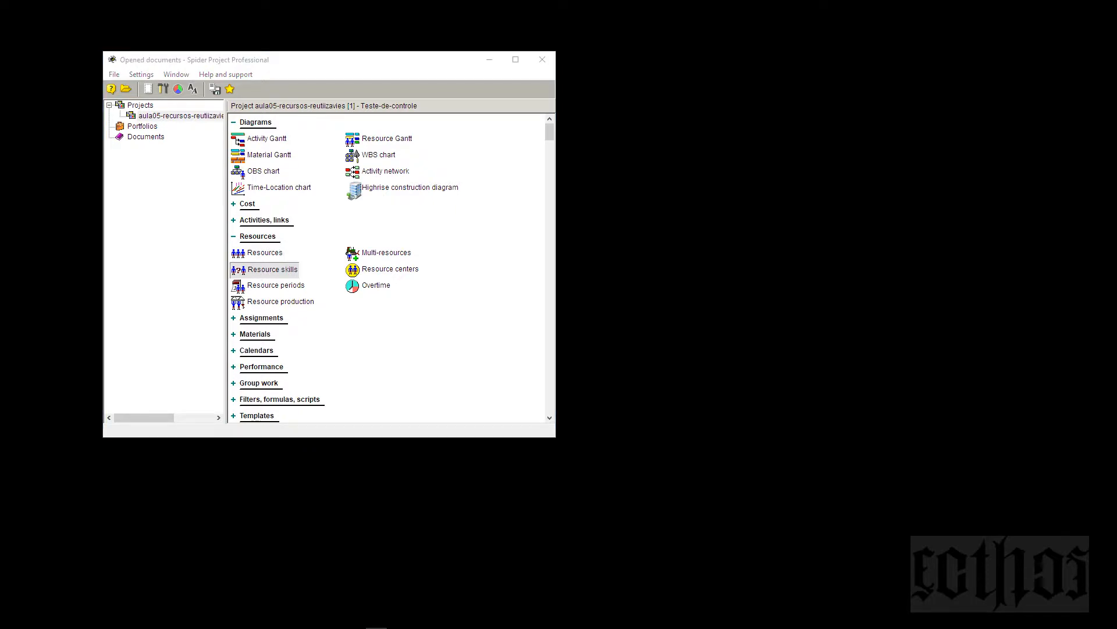
left_click_drag(0, 186, 879, 129)
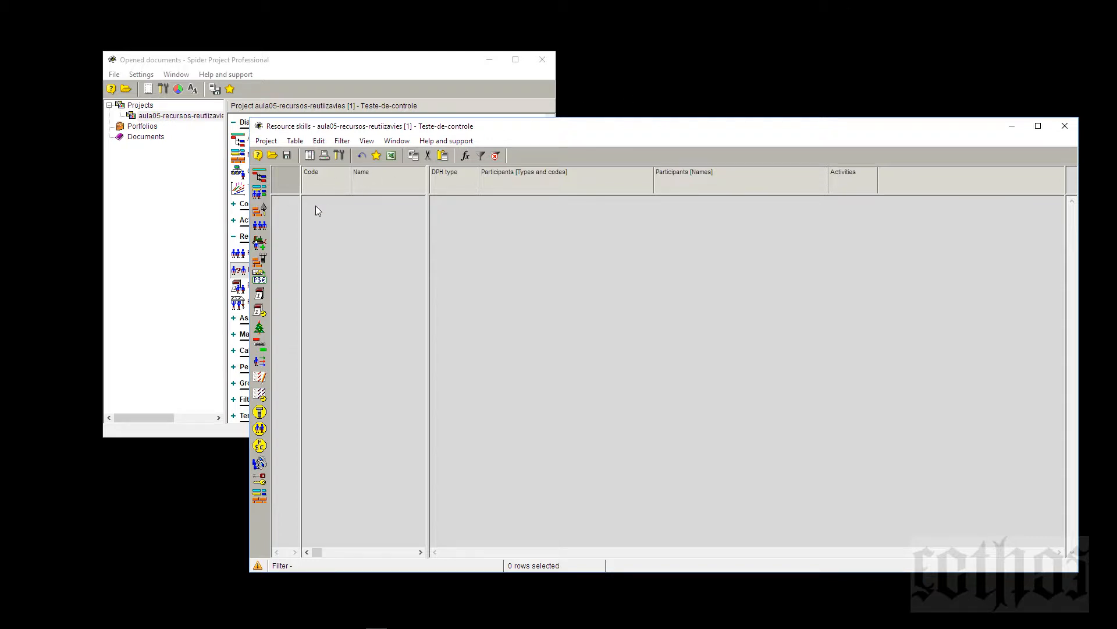
key("Insert")
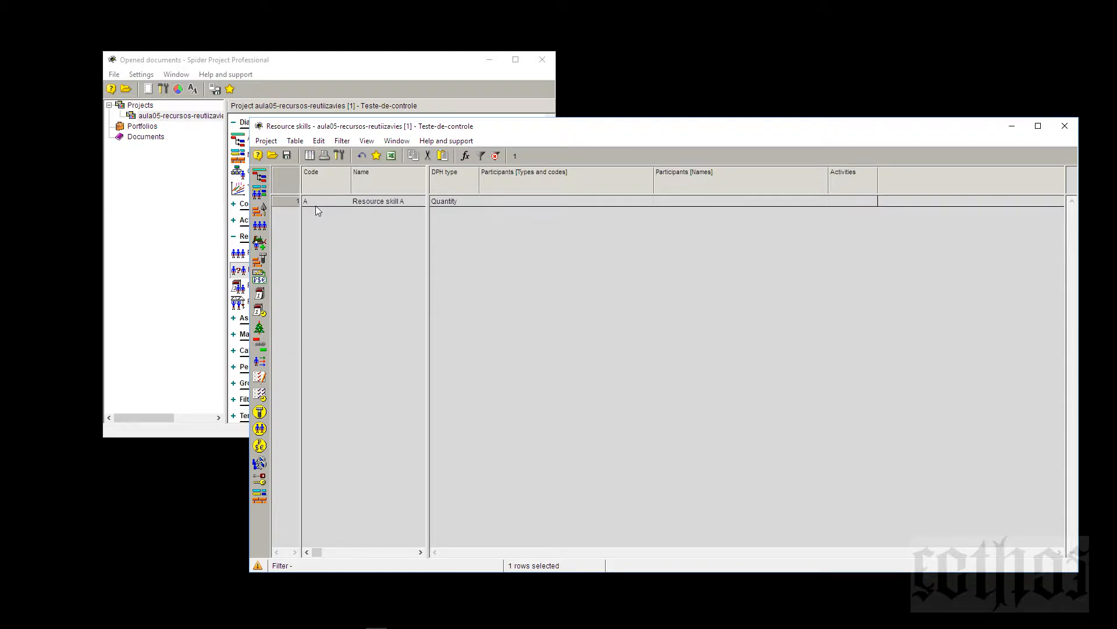
key("Insert")
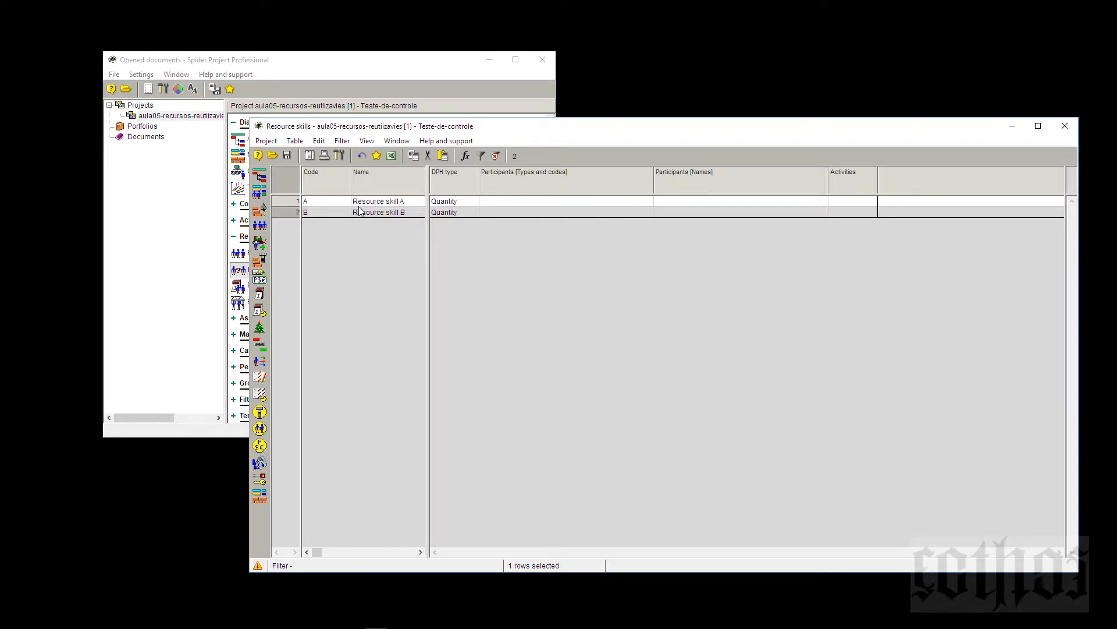
Step: Give the first resource skill the name "pedreiro" and the code skill001 in its properties
right_click(294, 202)
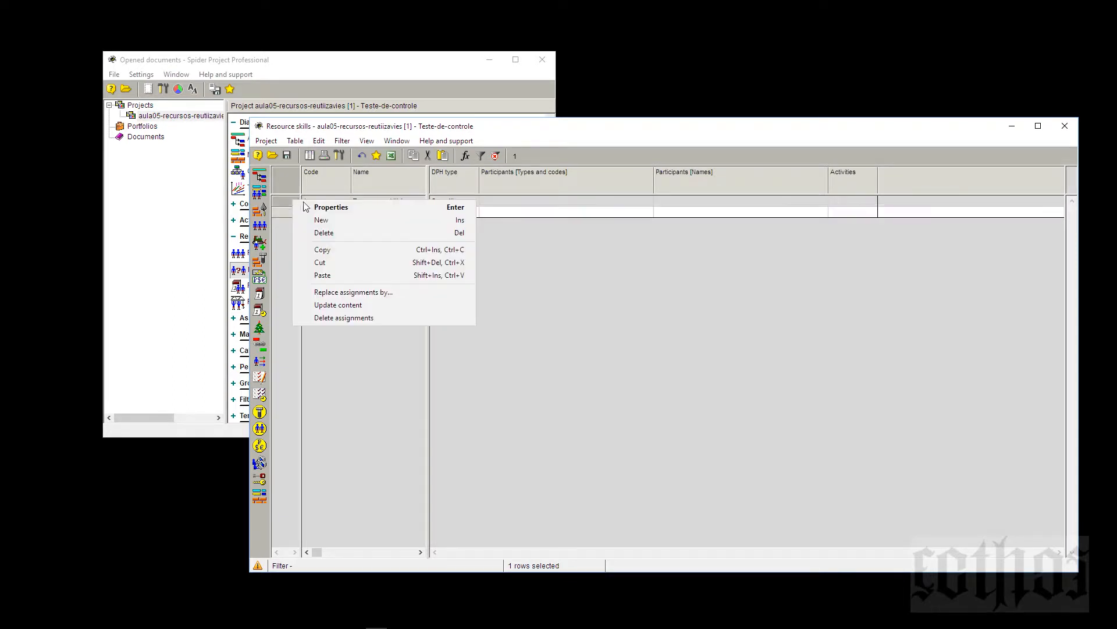
left_click(305, 207)
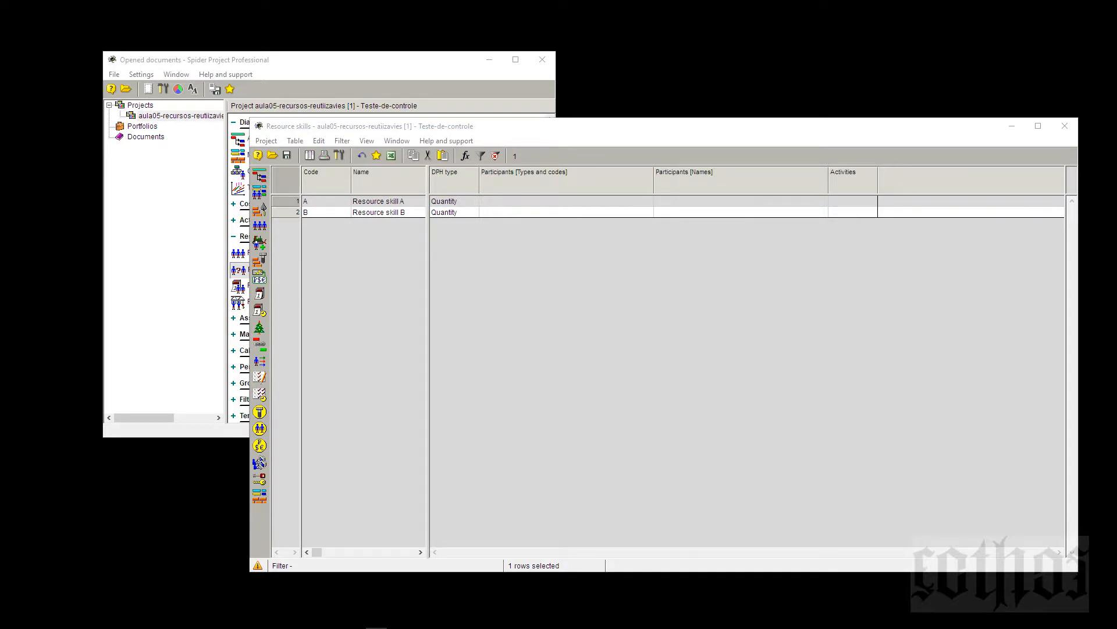
left_click_drag(0, 304, 818, 262)
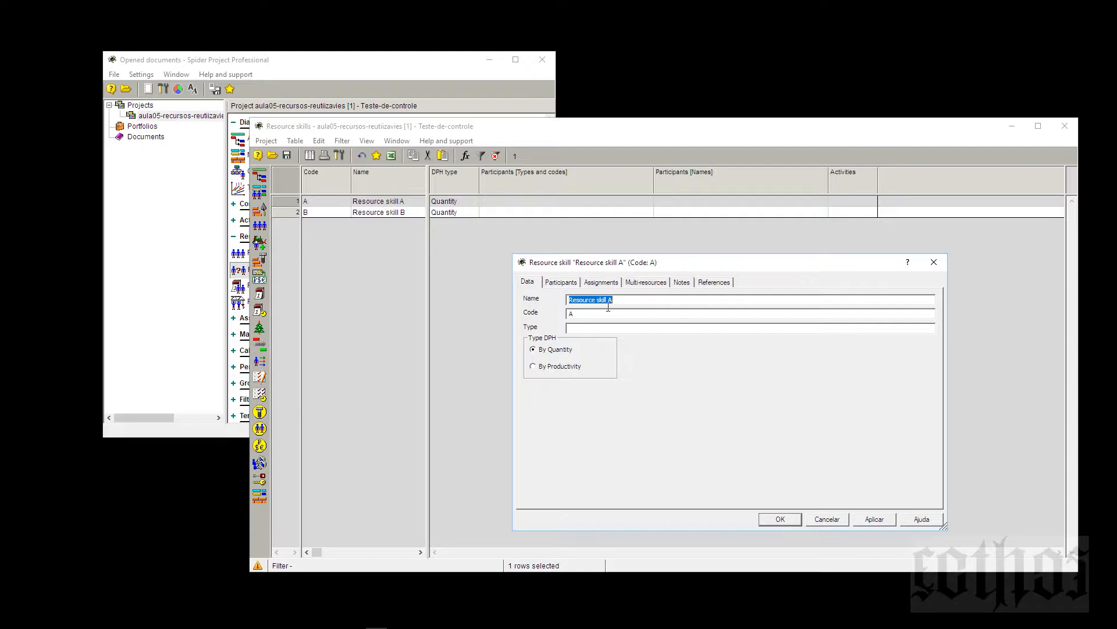
left_click(640, 303)
left_click_drag(639, 303, 554, 303)
type("pedreiro")
key("Tab")
type("skill001")
Step: Add the resources mop-00-02 (Pedreiro) and mop-01-01 as participants of resource skill skill001
left_click(561, 282)
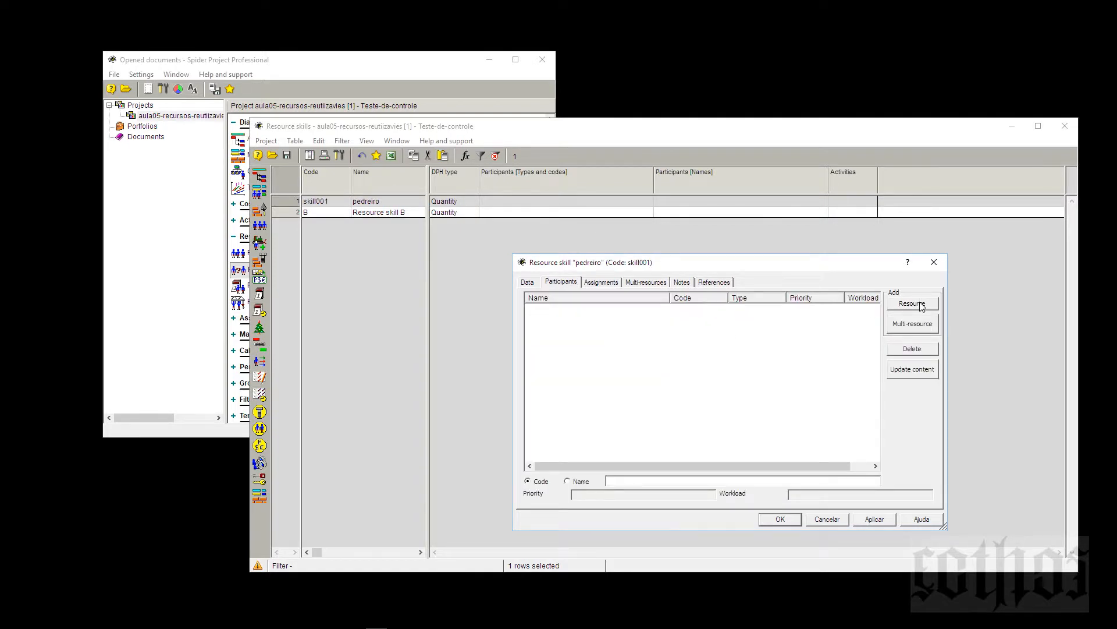
left_click(922, 307)
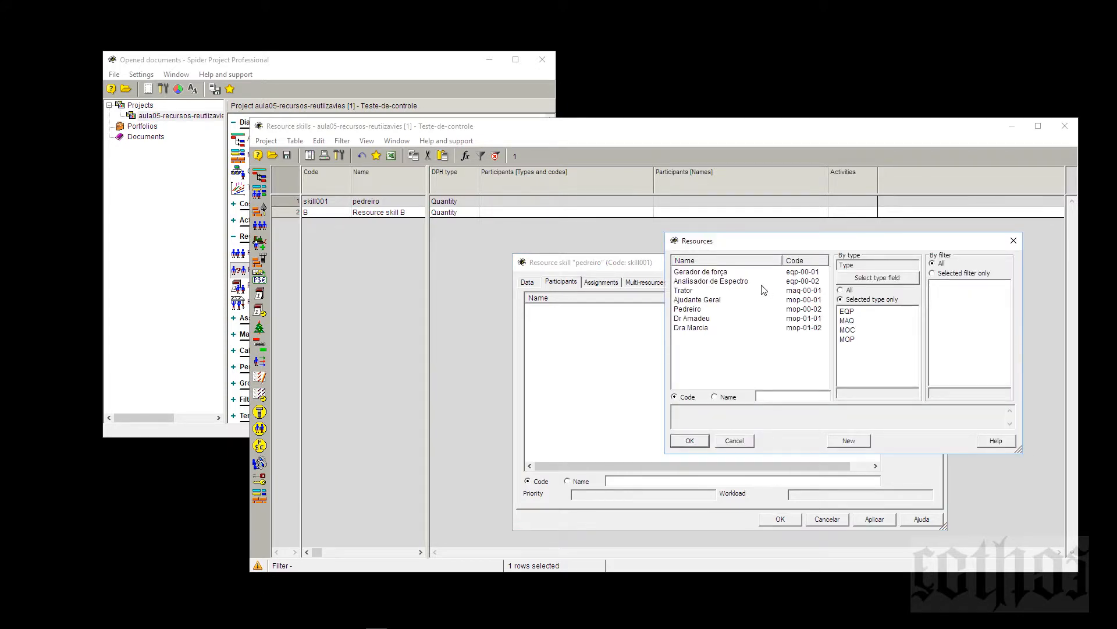
left_click(699, 309)
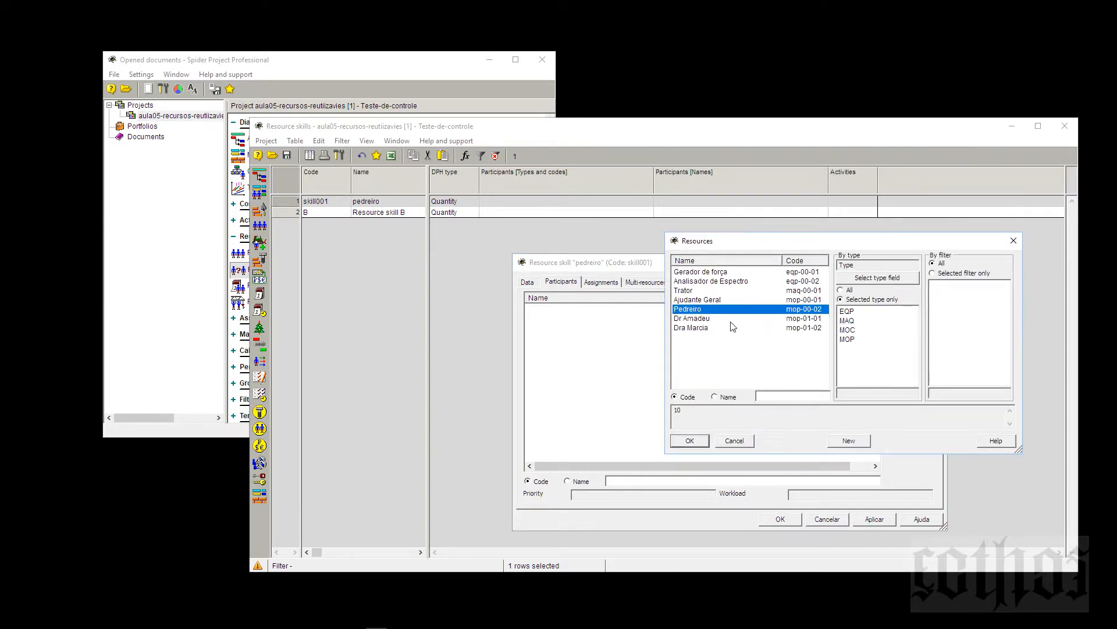
left_click(692, 320, "ctrl")
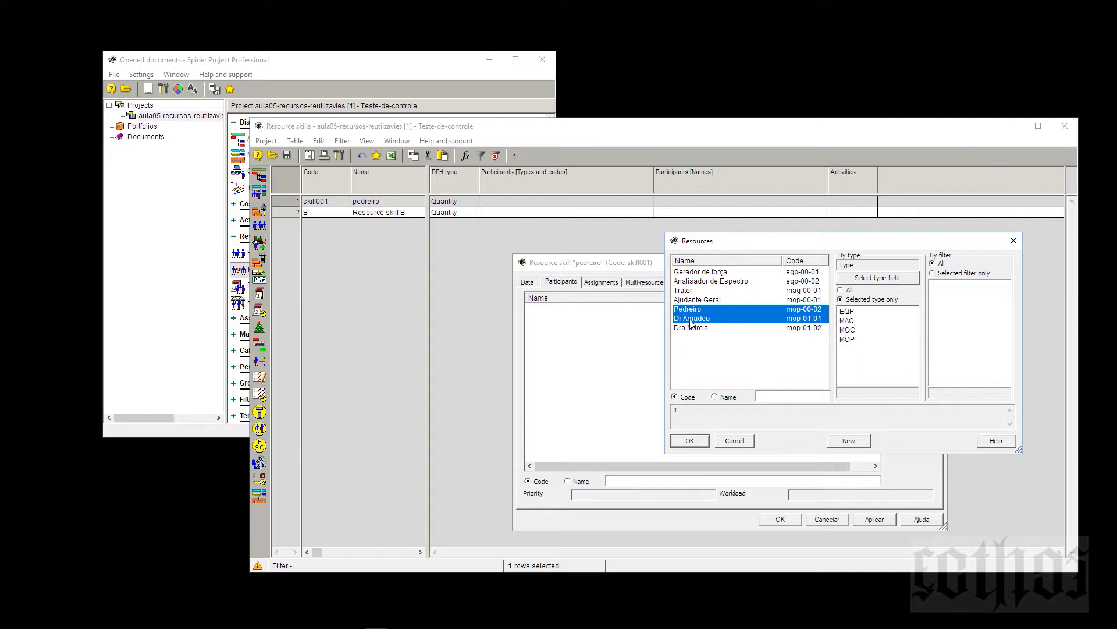
left_click(692, 444)
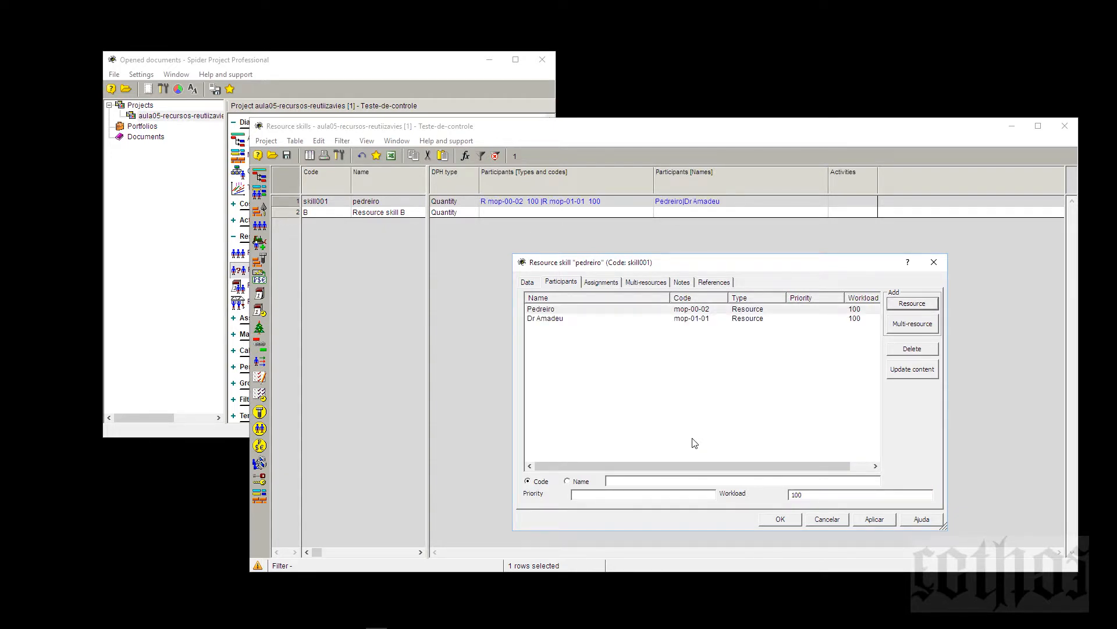
Step: Set the participant priorities of skill skill001 to 10000 for Pedreiro and 100 for resource mop-01-01
left_click(568, 312)
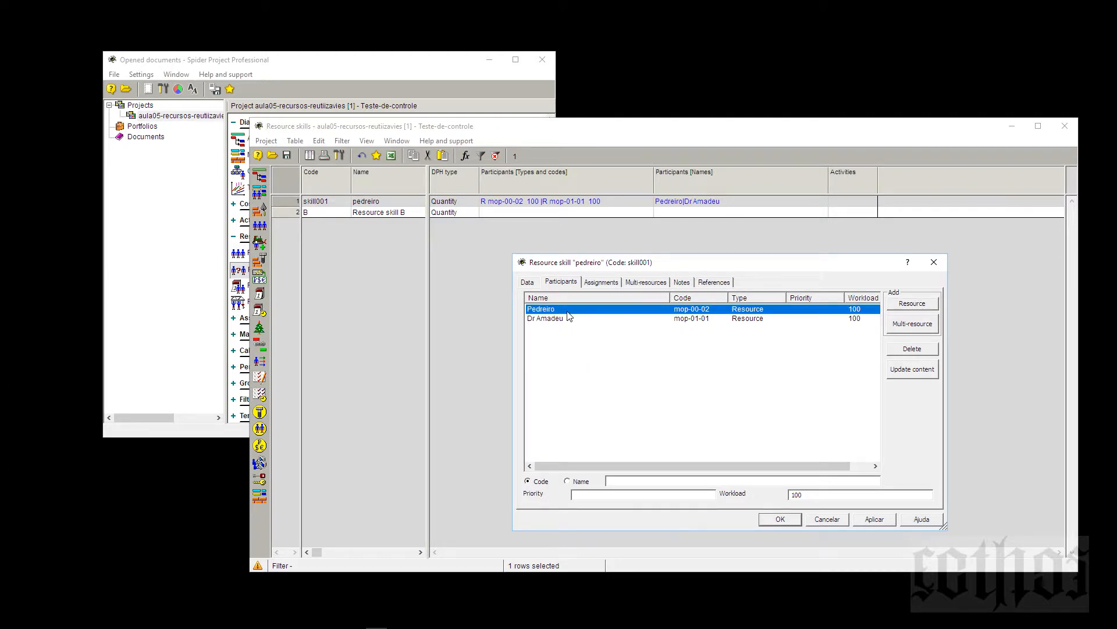
left_click(817, 498)
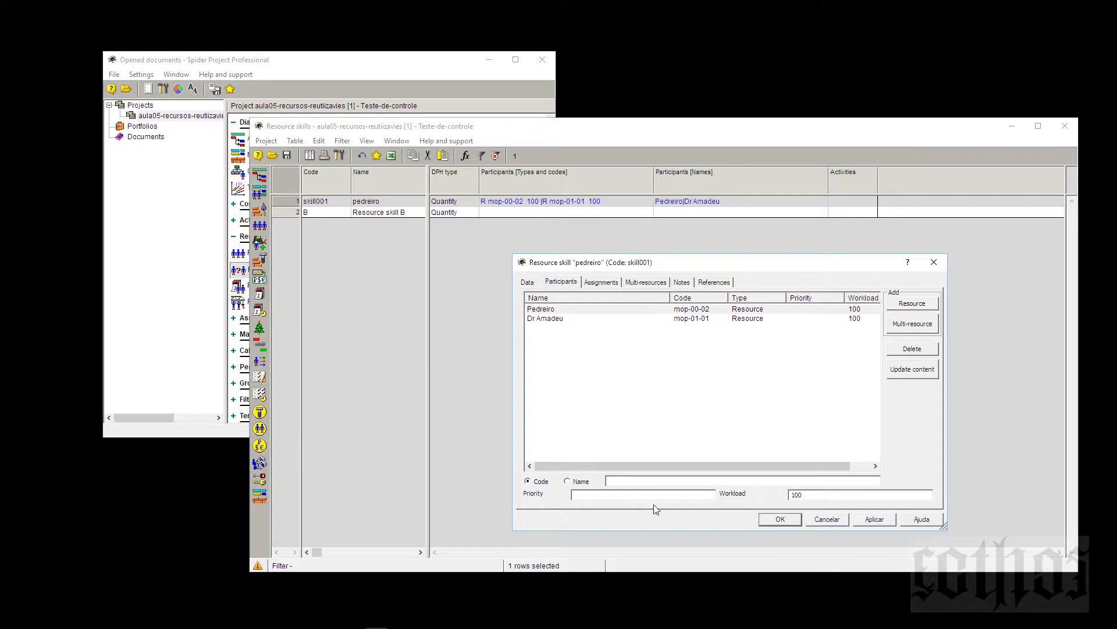
left_click(559, 315)
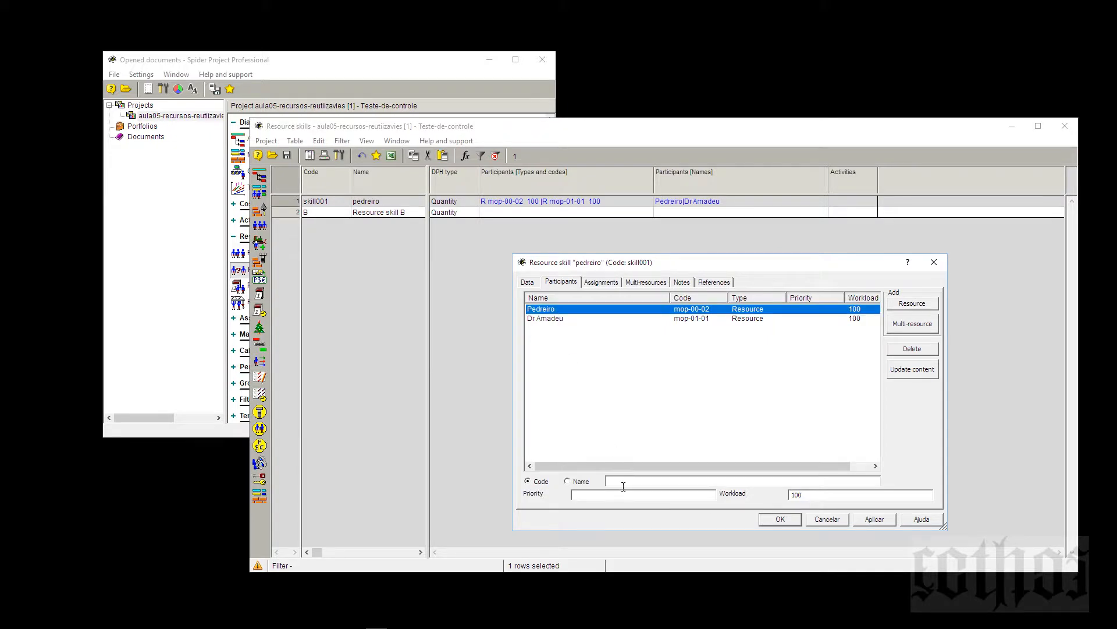
left_click(642, 500)
type("100000")
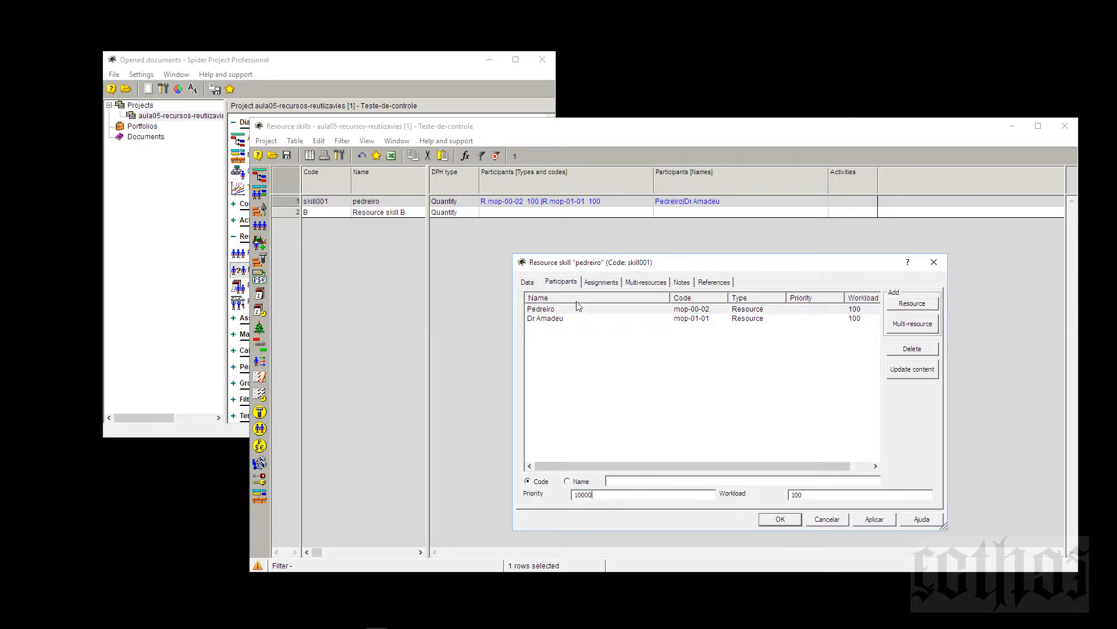
left_click(569, 320)
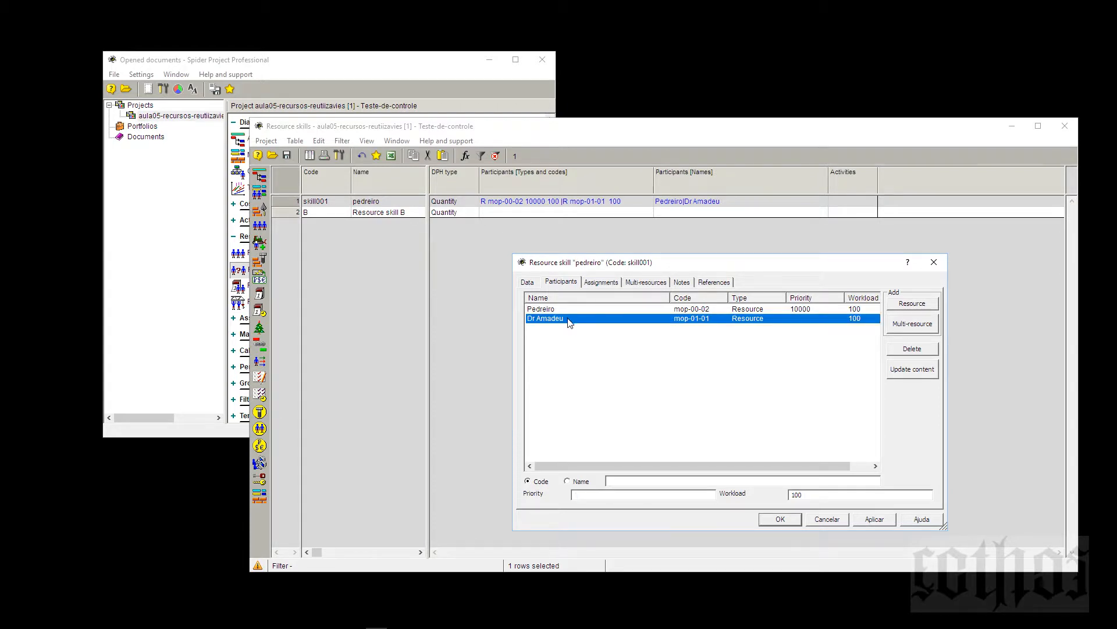
left_click(634, 499)
type("100")
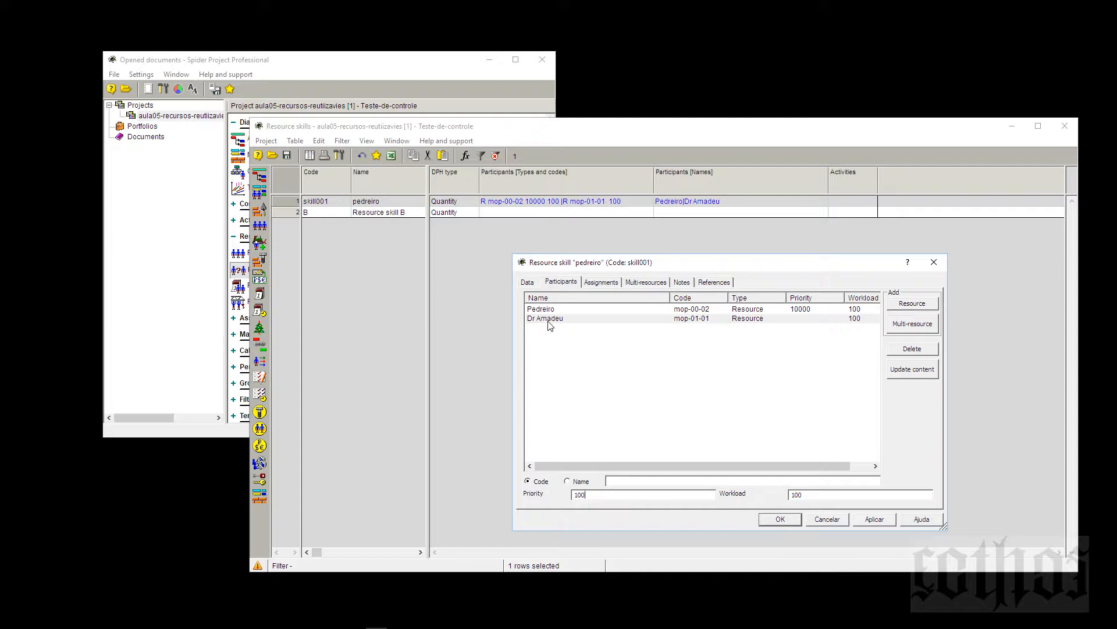
Step: Add the multi-resource Equipe de Alvenaria (cod-mr-002) as a participant of resource skill skill001
left_click(926, 328)
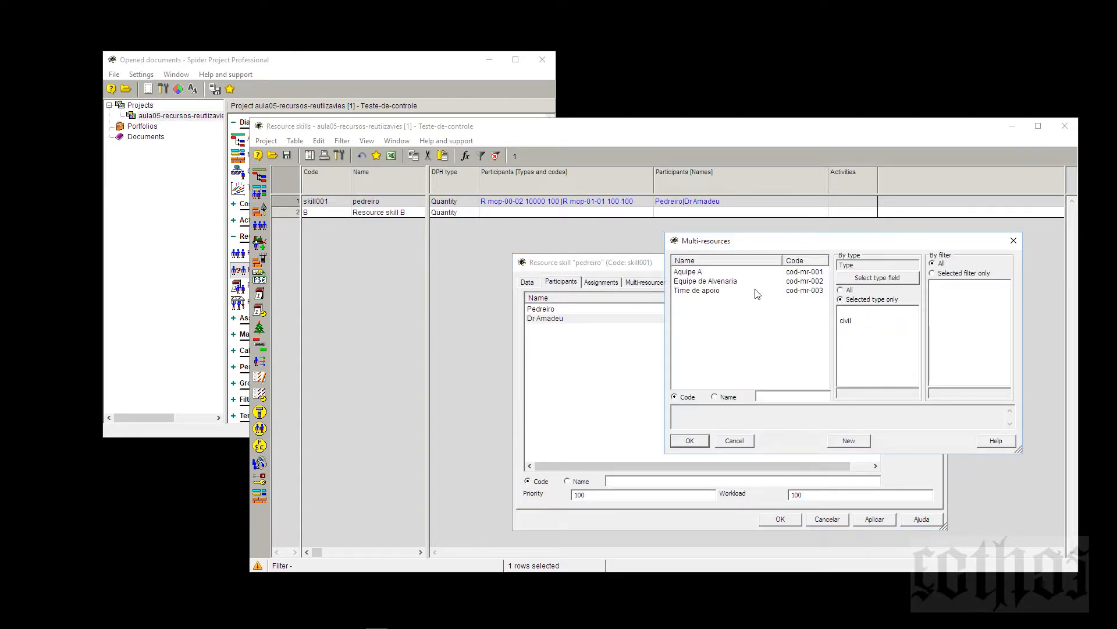
left_click(733, 285)
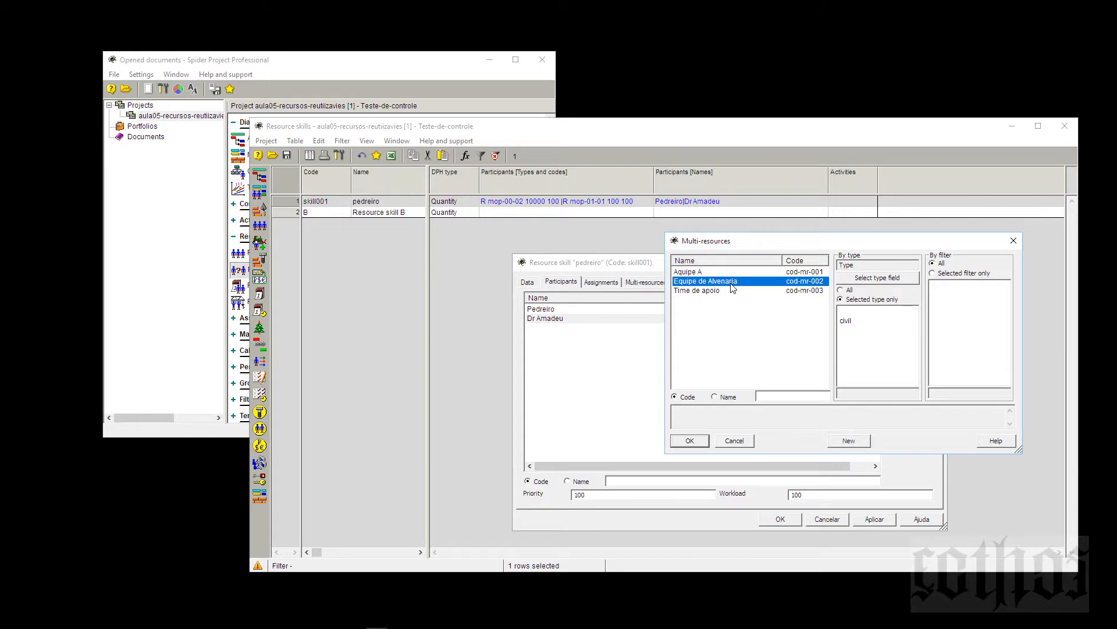
left_click(690, 441)
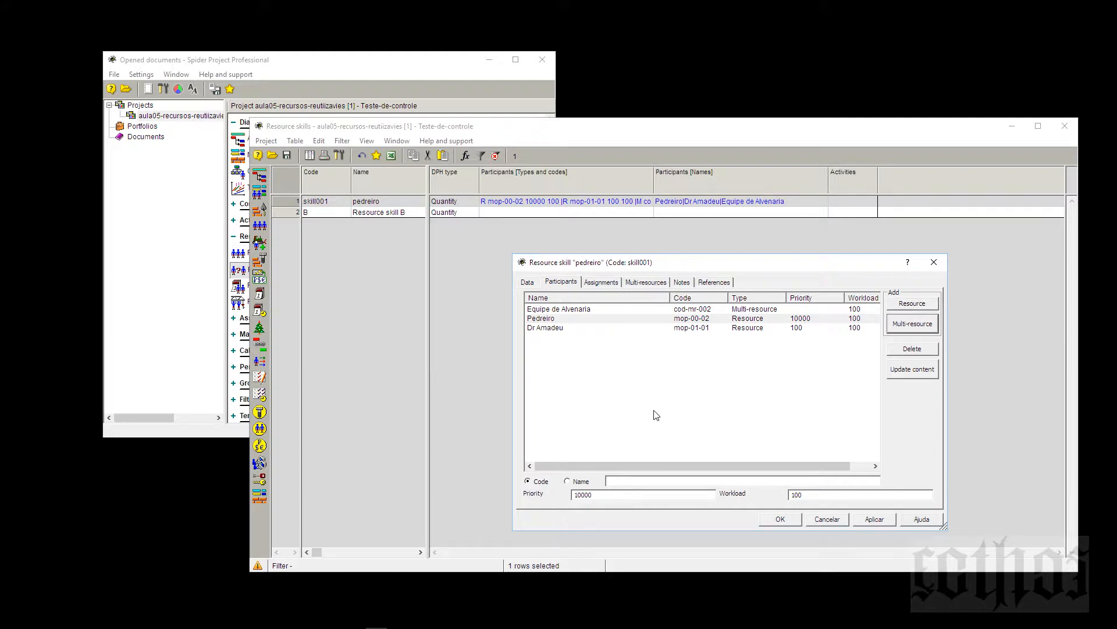
Step: Set the participant priority of Equipe de Alvenaria to 5000 in skill skill001 and apply it
left_click(589, 320)
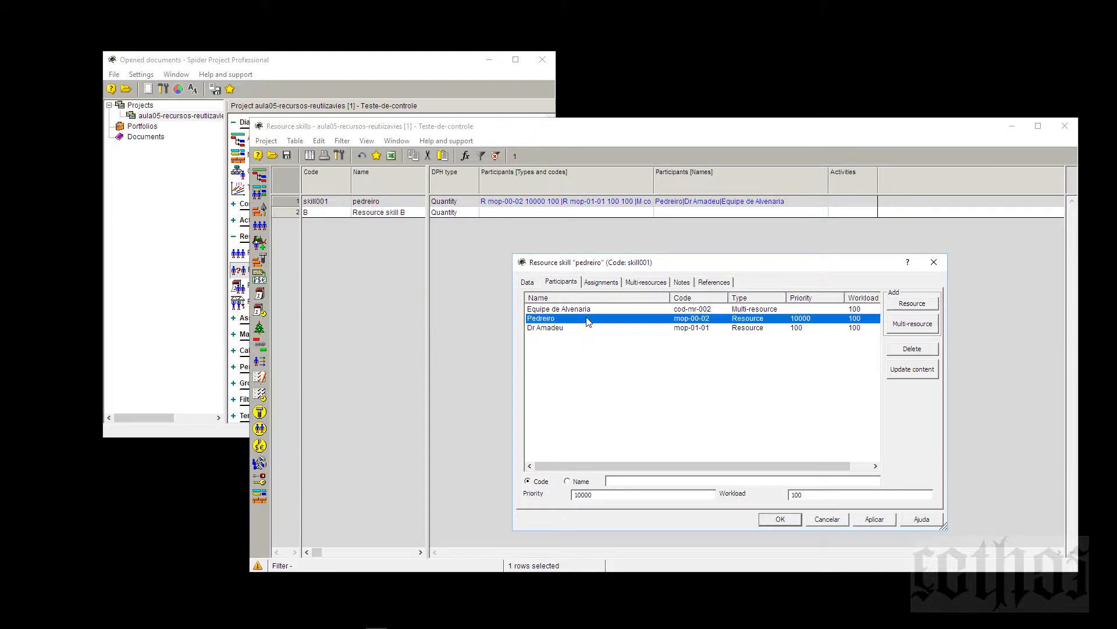
left_click(606, 496)
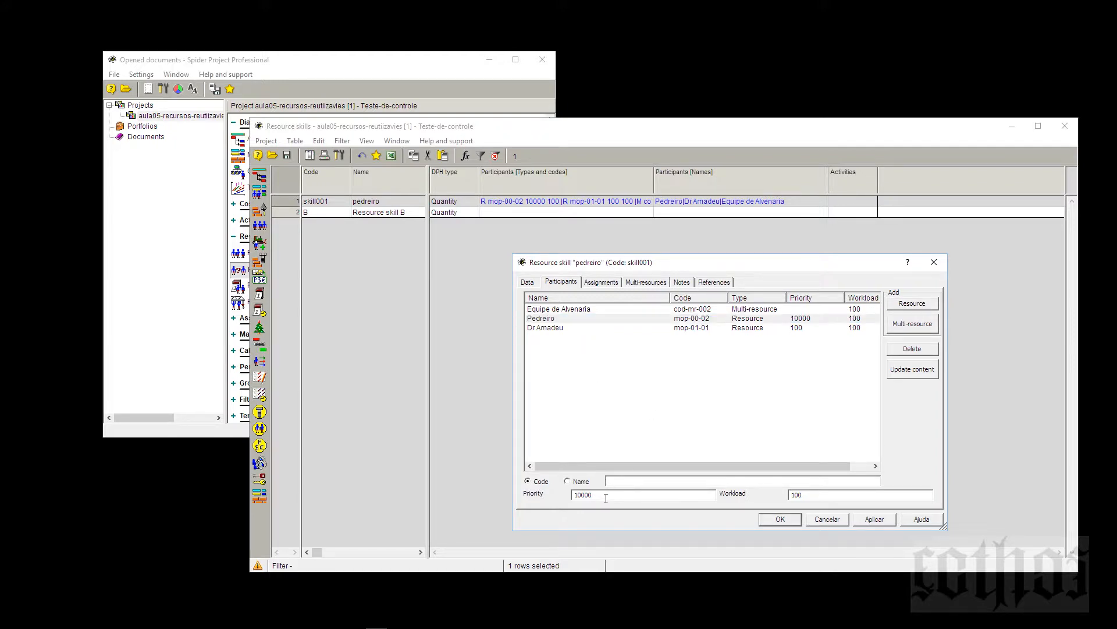
left_click(564, 313)
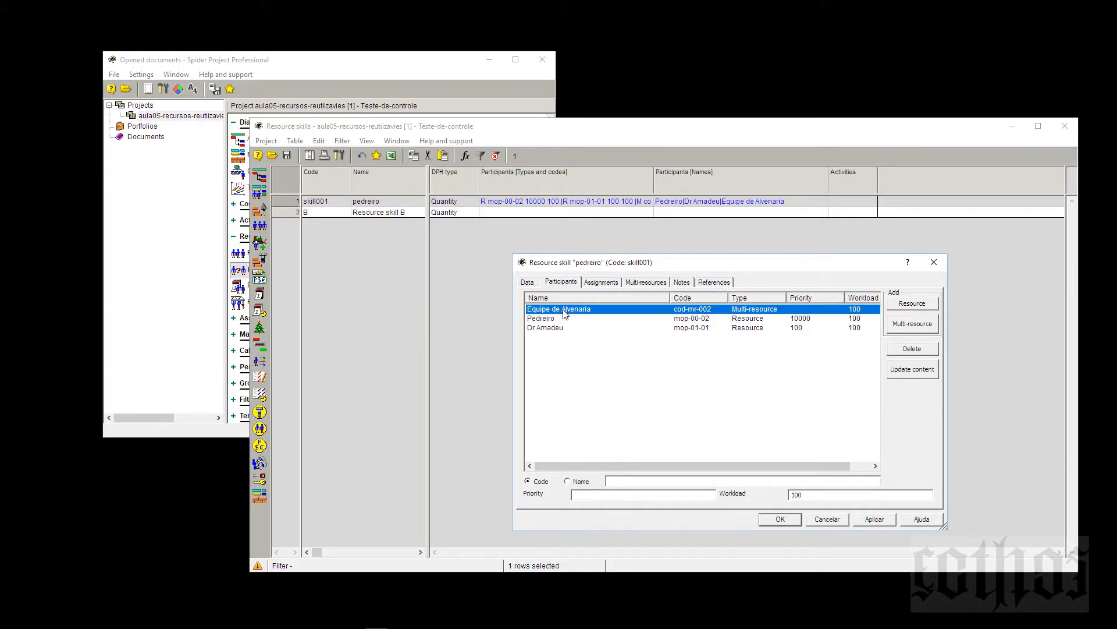
left_click(627, 496)
type("5")
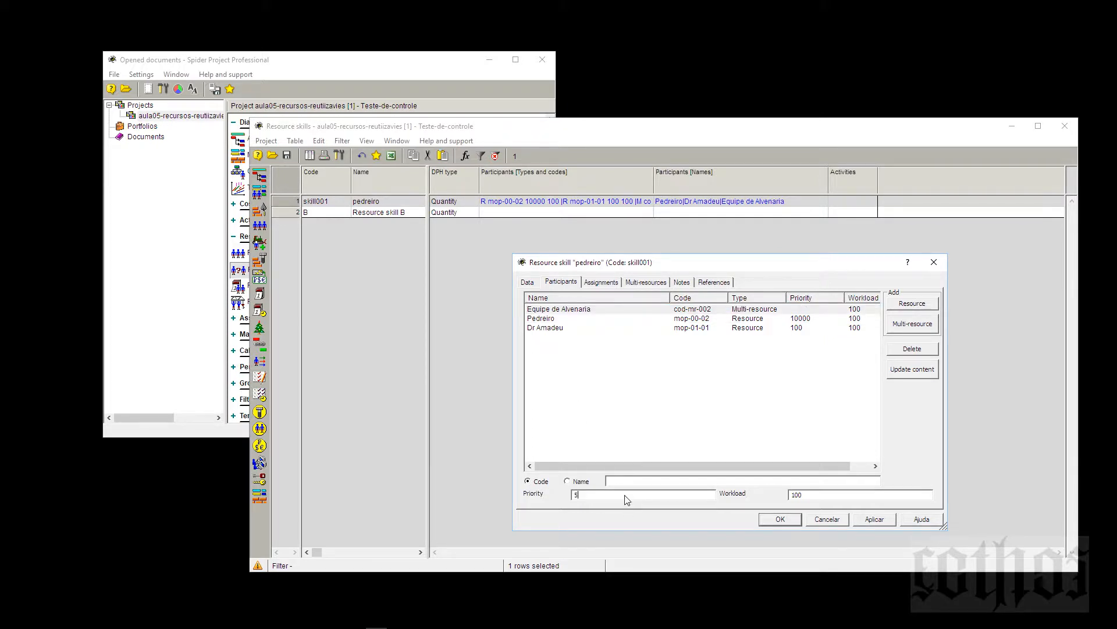
type("000")
left_click(885, 521)
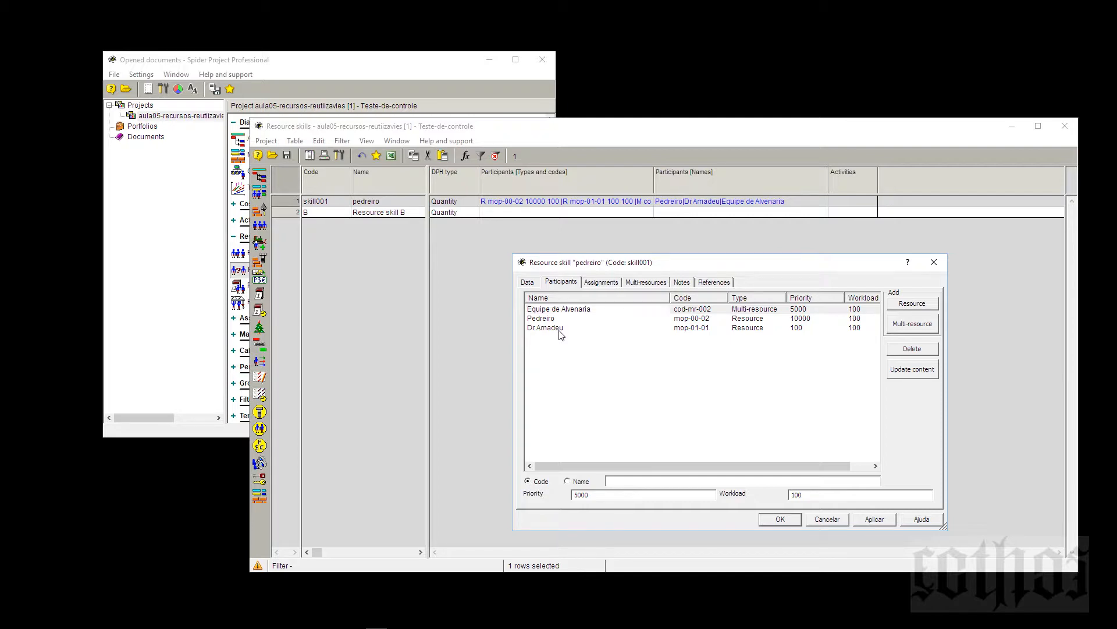
Step: Review the priority and workload of each of the three participants of skill skill001
left_click(560, 329)
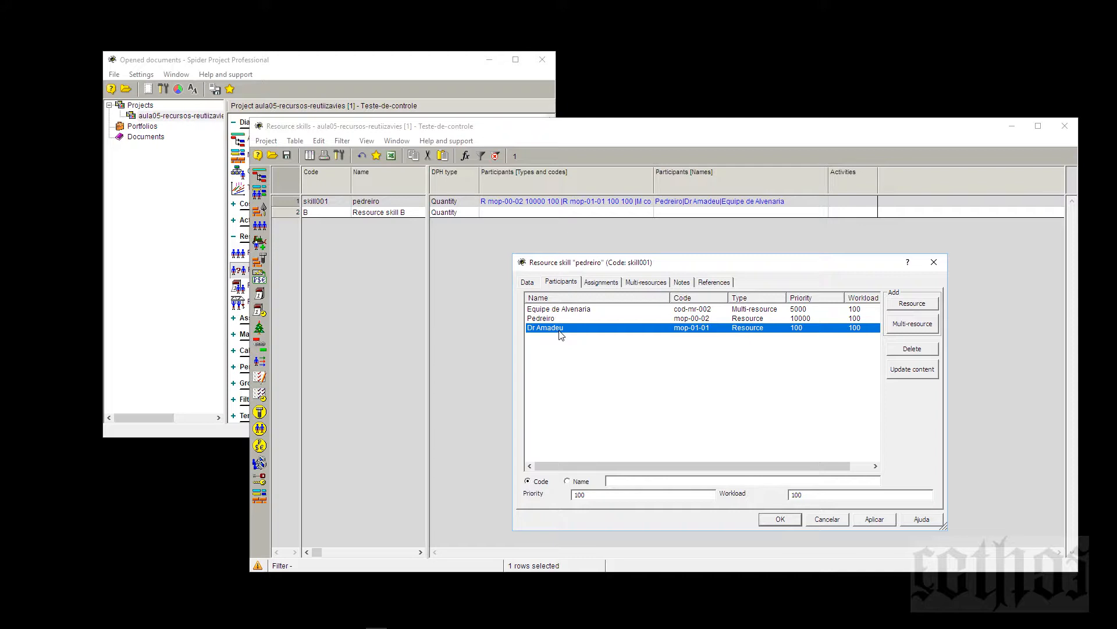
left_click(608, 498)
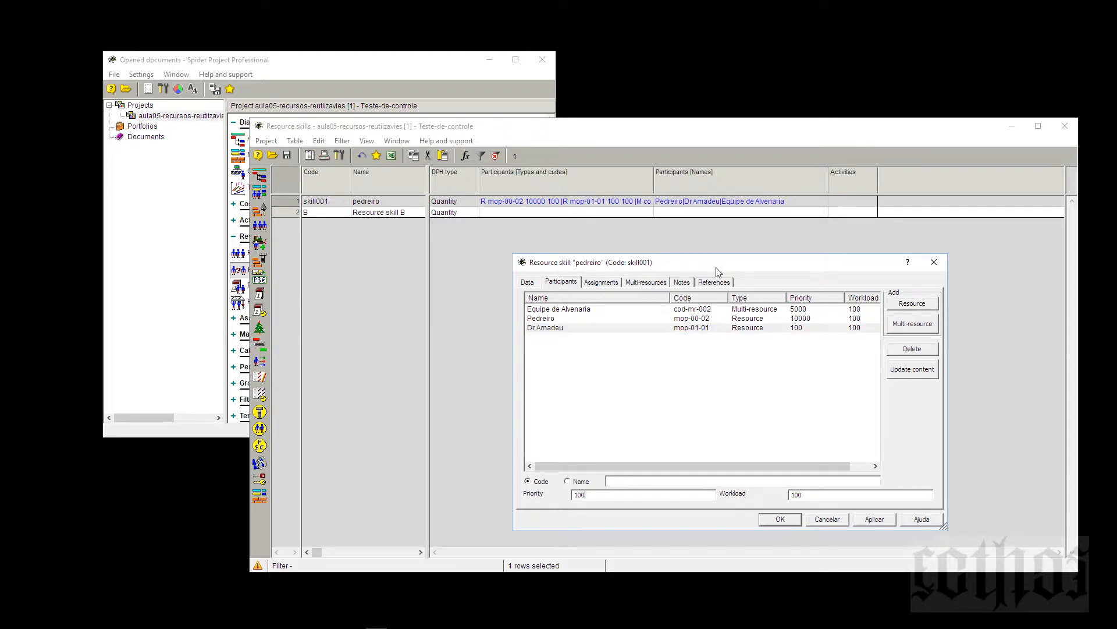
left_click_drag(718, 259, 718, 258)
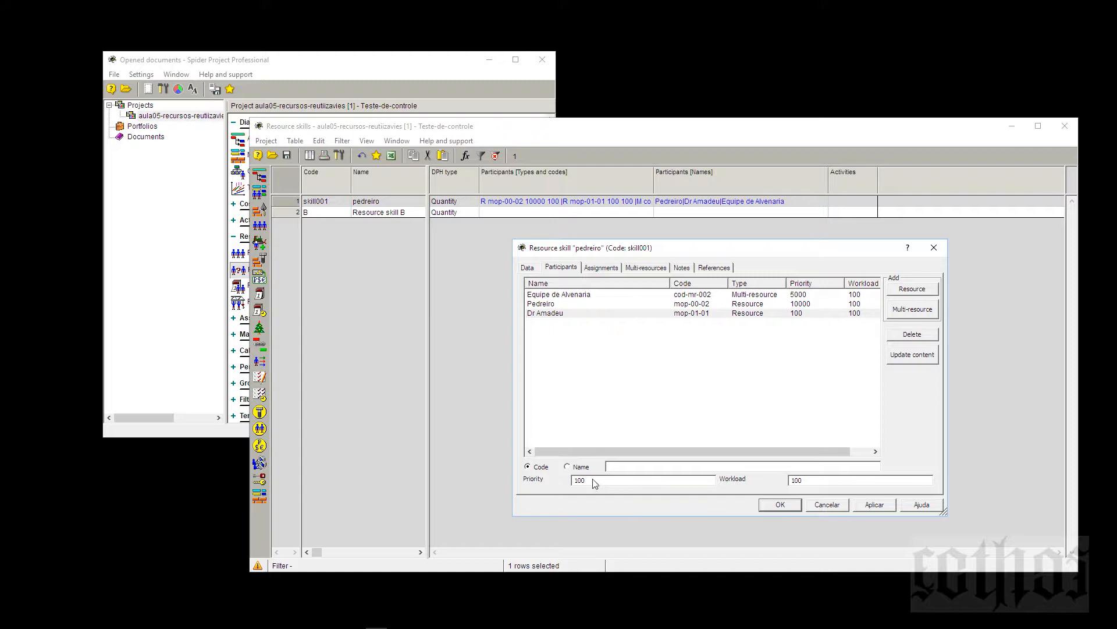
left_click(547, 314)
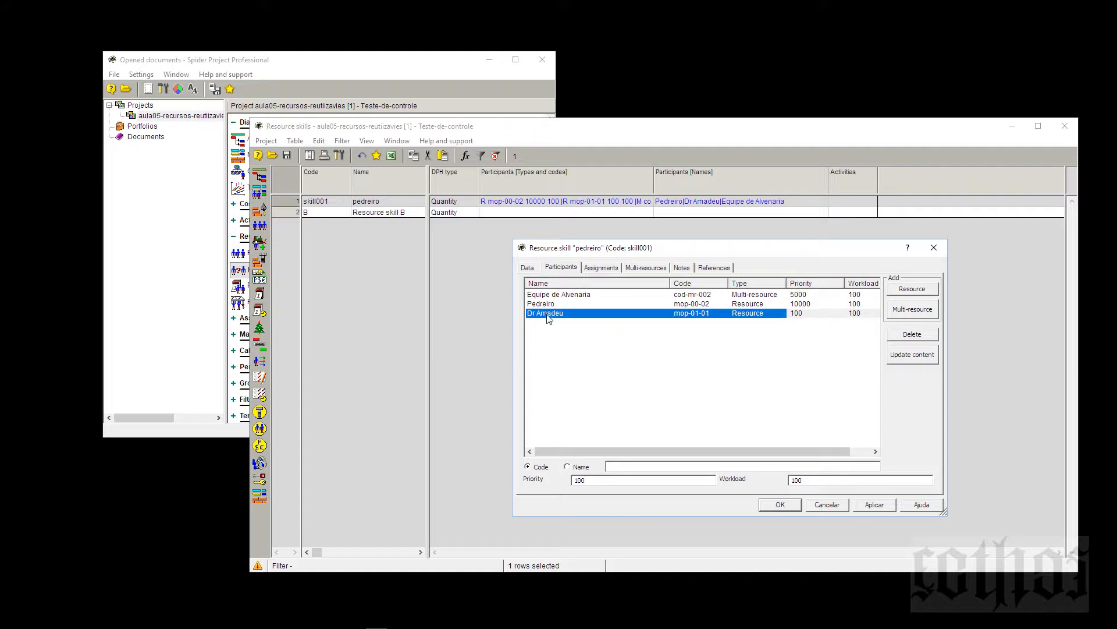
left_click(547, 306)
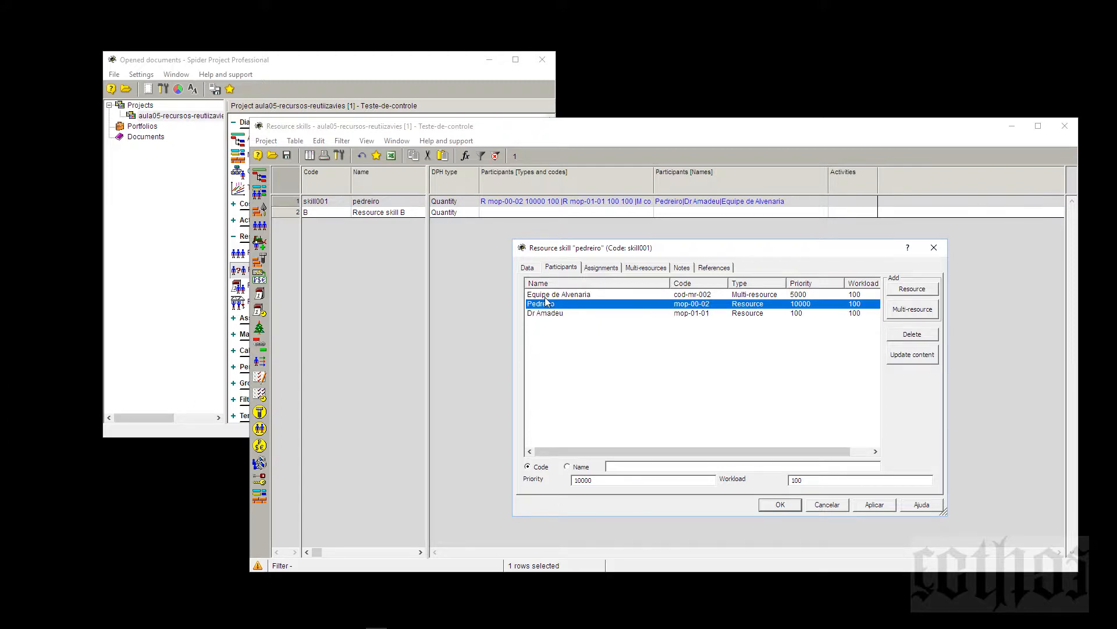
left_click(546, 298)
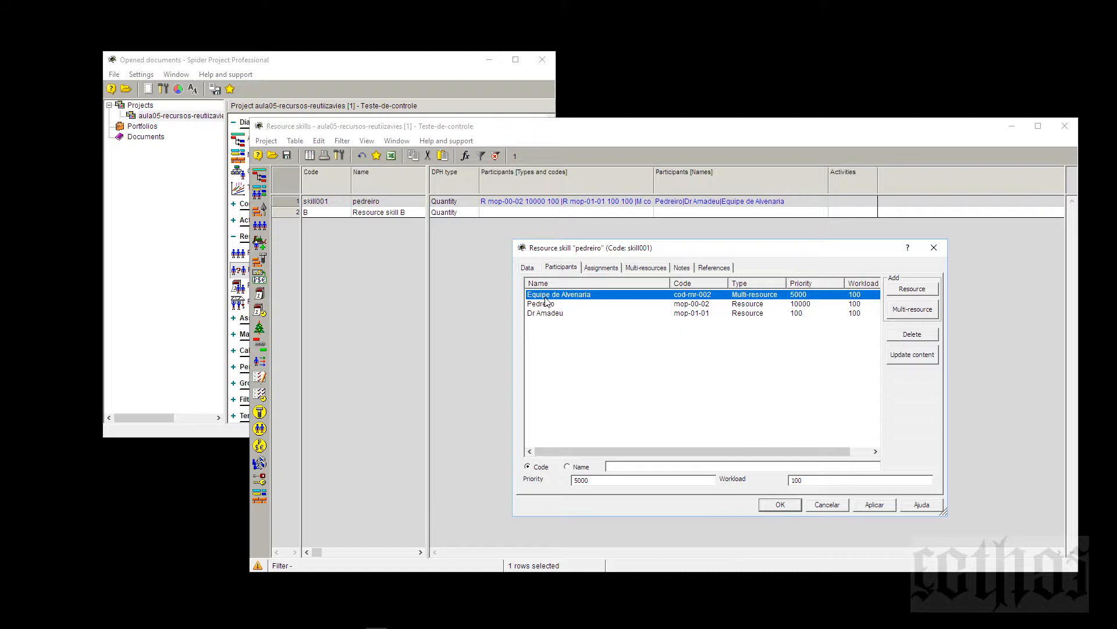
left_click(933, 289)
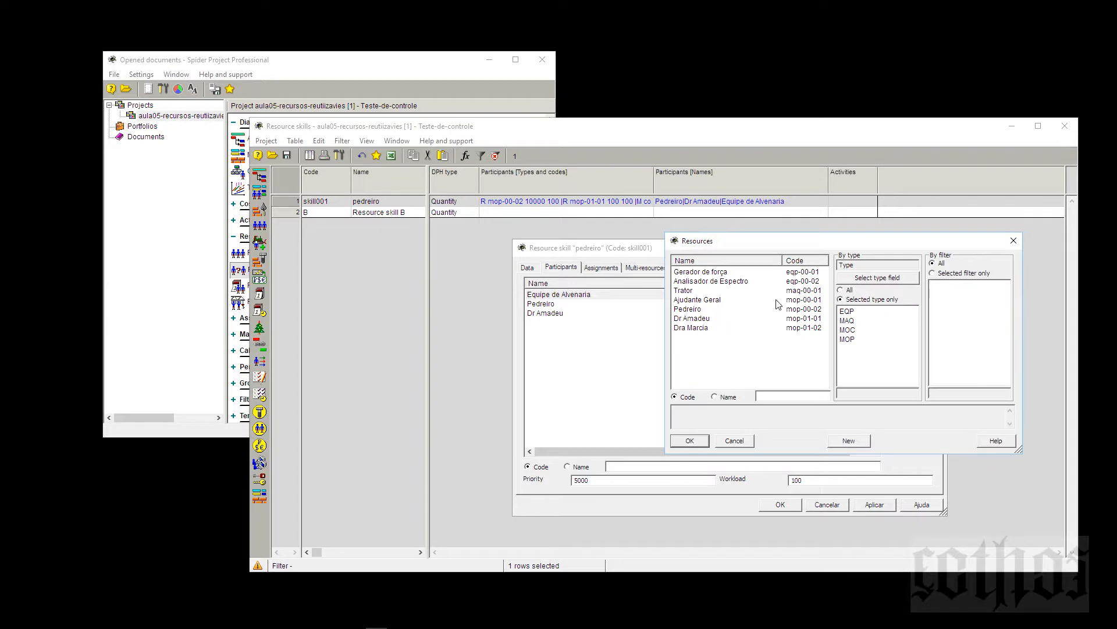
left_click(686, 291)
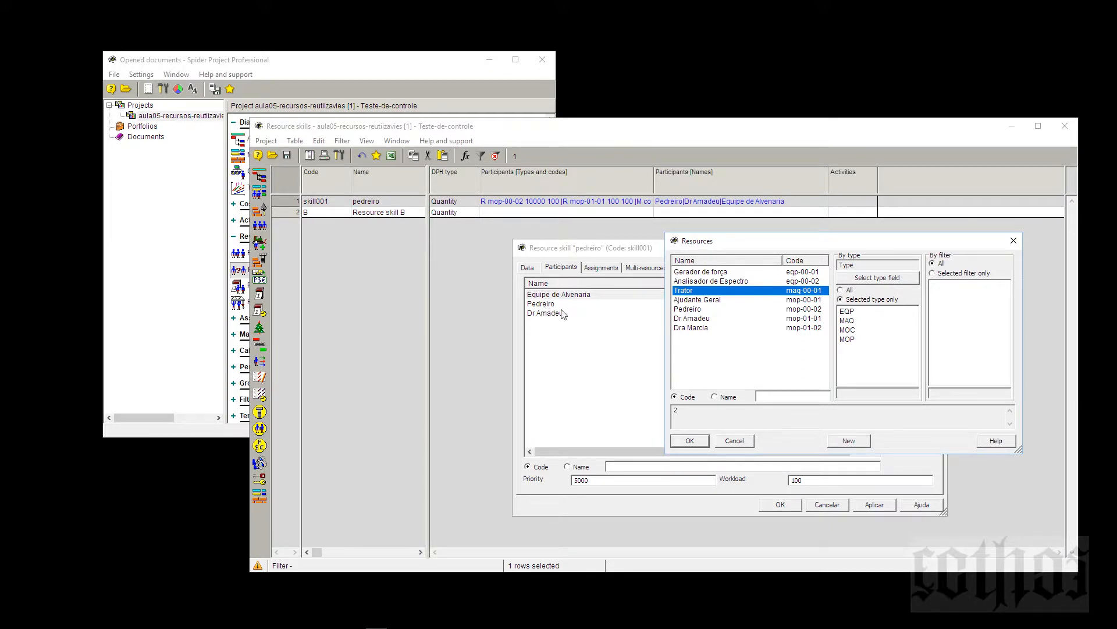
left_click(736, 440)
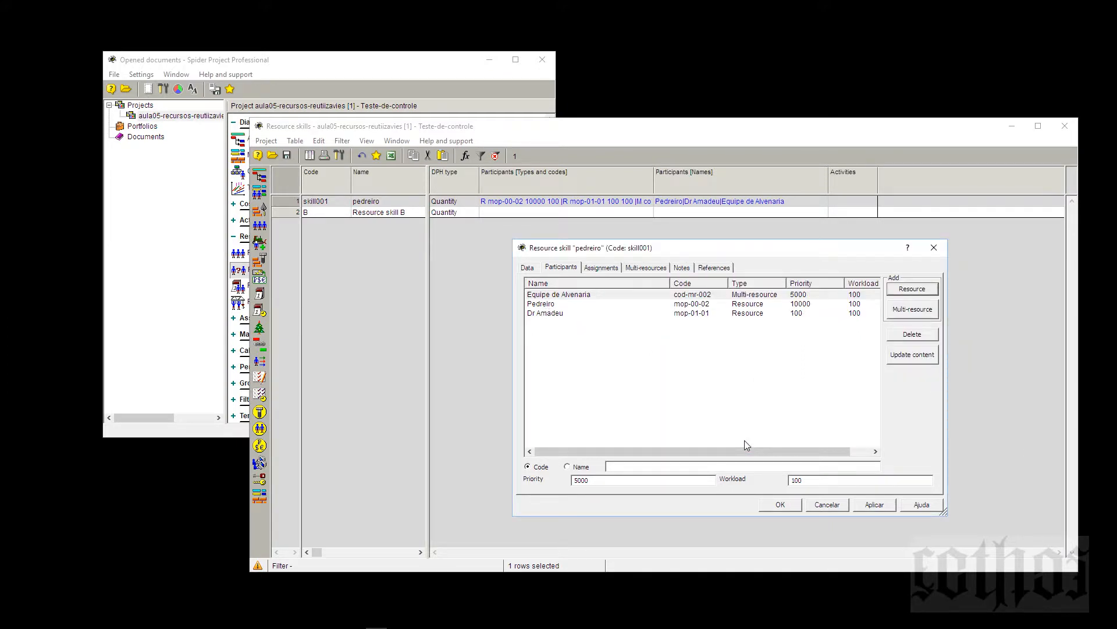
Step: Set the type of resource skill skill001 to alv in its general data
left_click(528, 267)
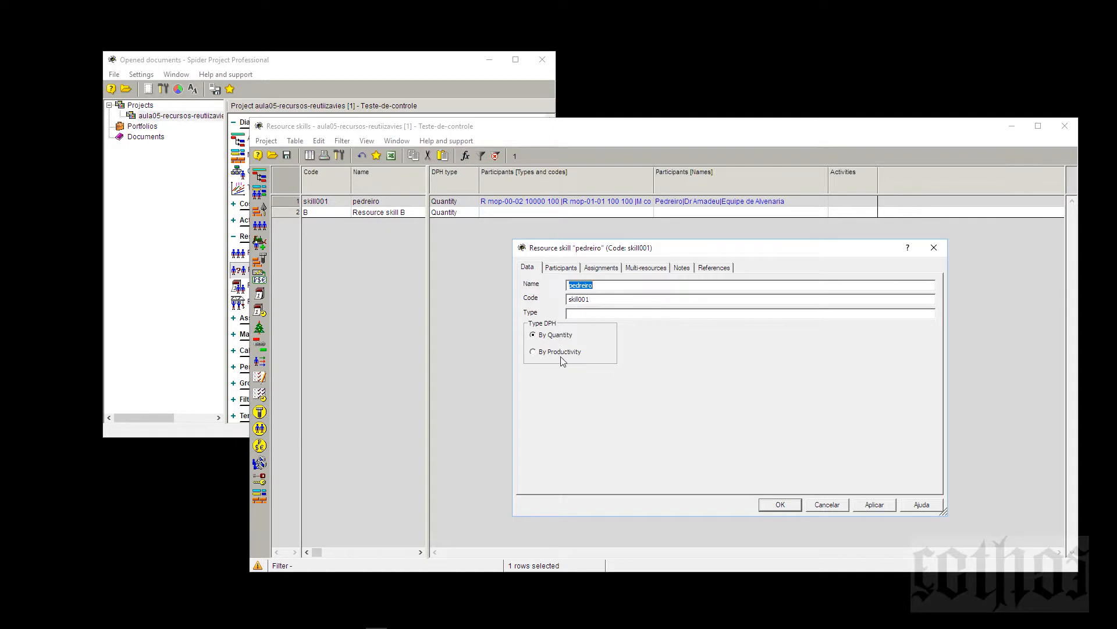
left_click(593, 315)
Step: Examine the assignments, available multi-resources, notes and references of resource skill skill001
left_click(603, 270)
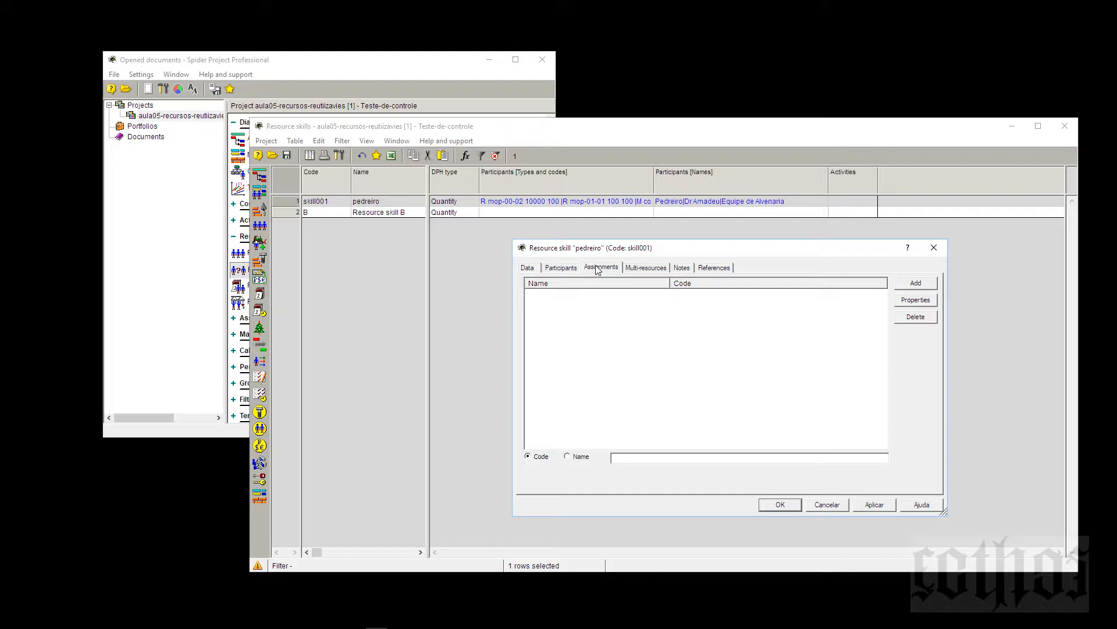
left_click(647, 267)
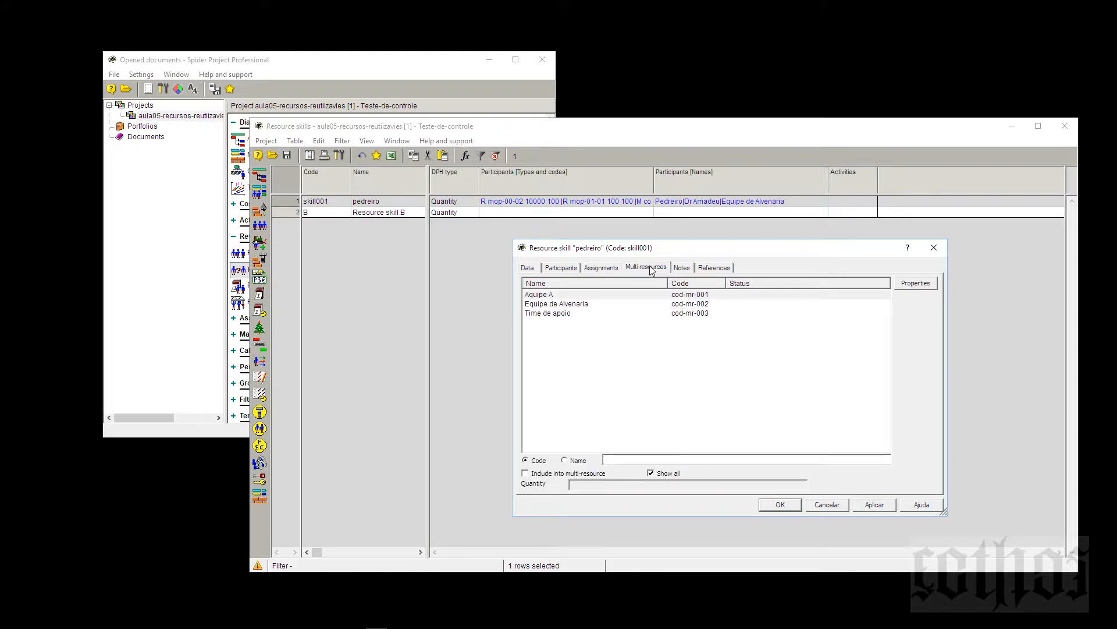
left_click(550, 295)
left_click(554, 303)
left_click(555, 314)
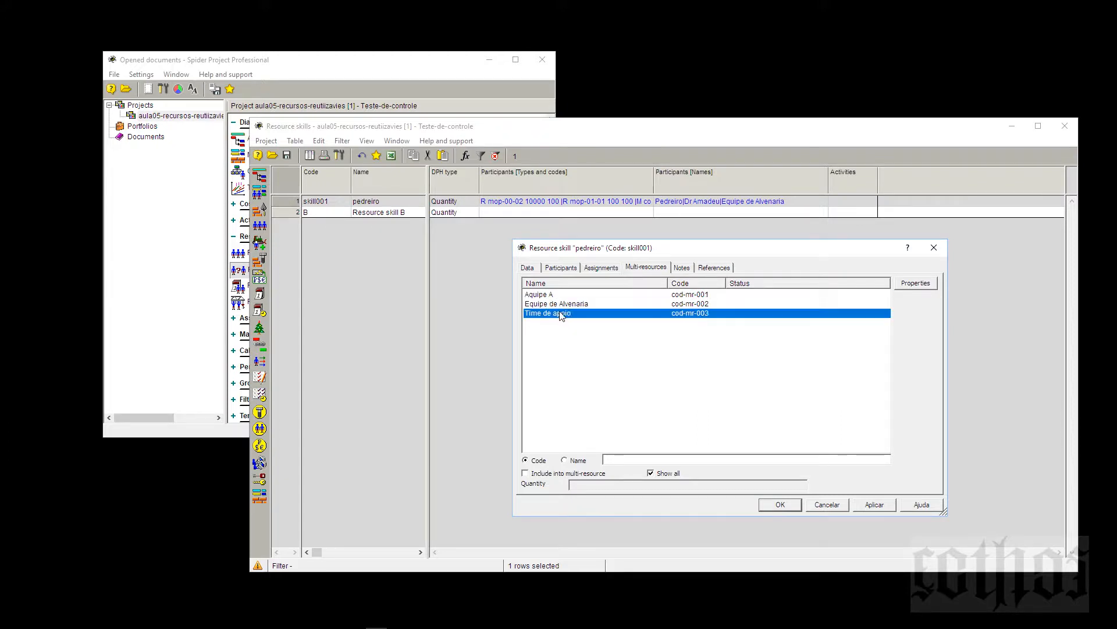
left_click(678, 269)
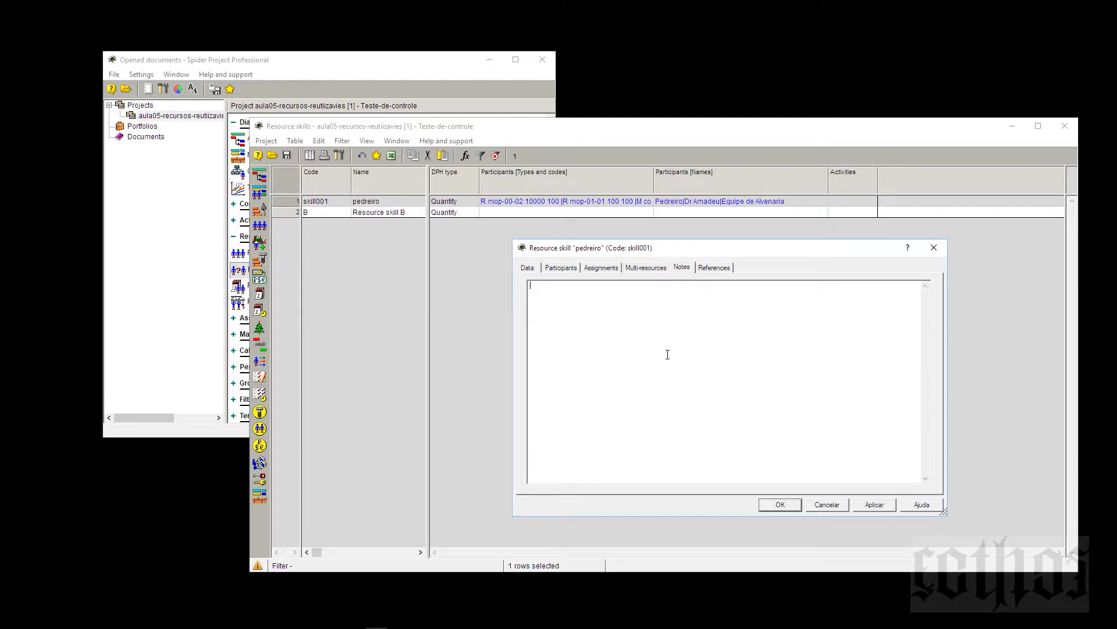
left_click(725, 273)
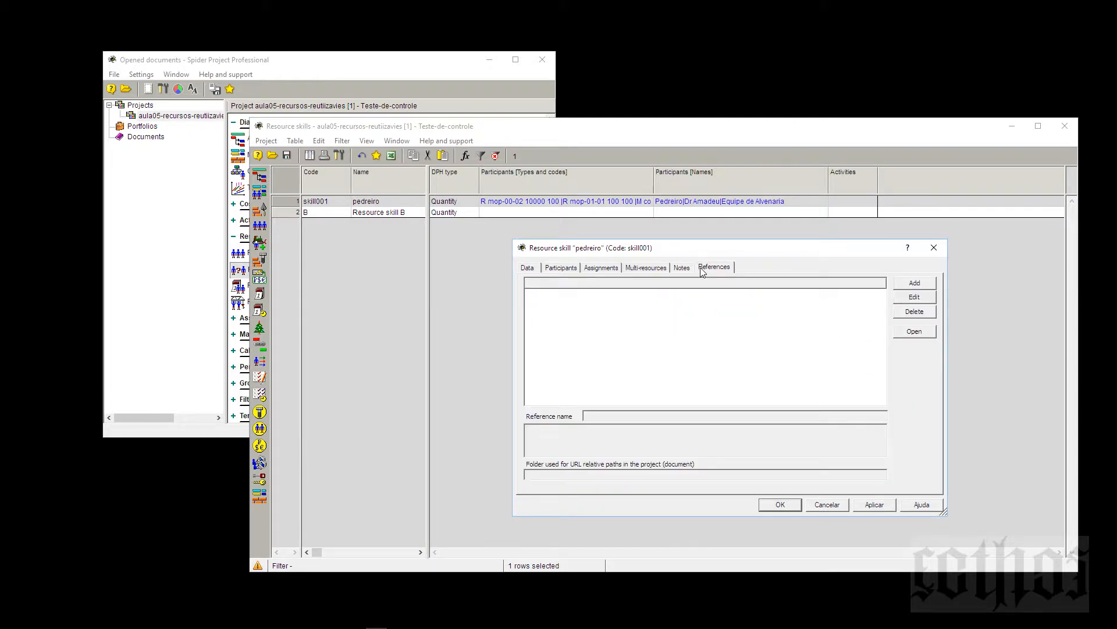
Step: Try including skill skill001 in the multi-resource Aquipe A and take it out again
left_click(655, 270)
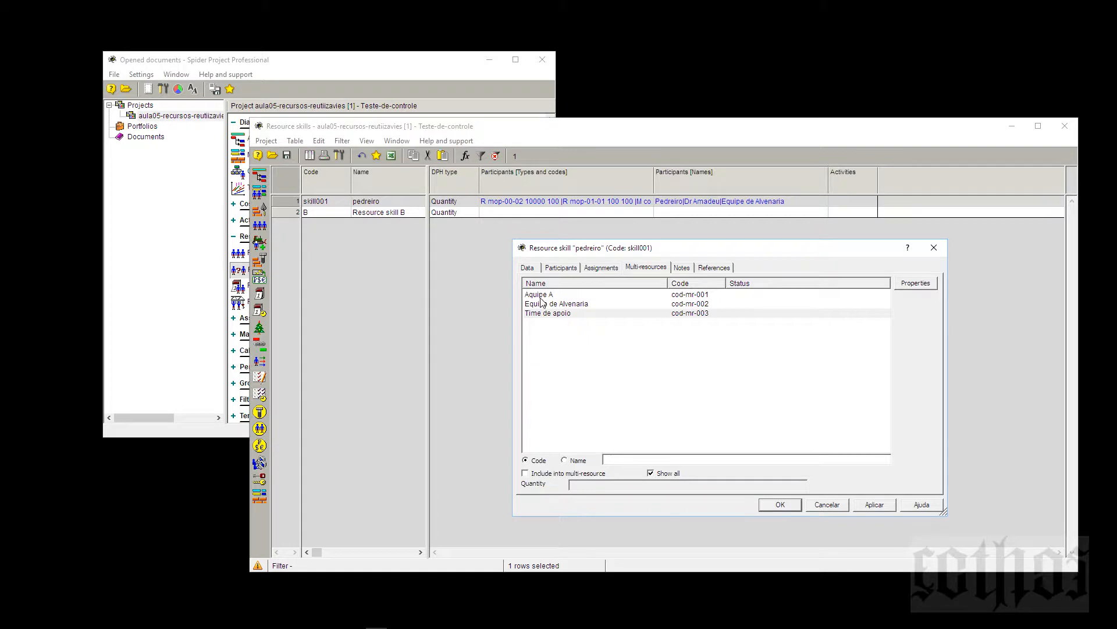
left_click(542, 301)
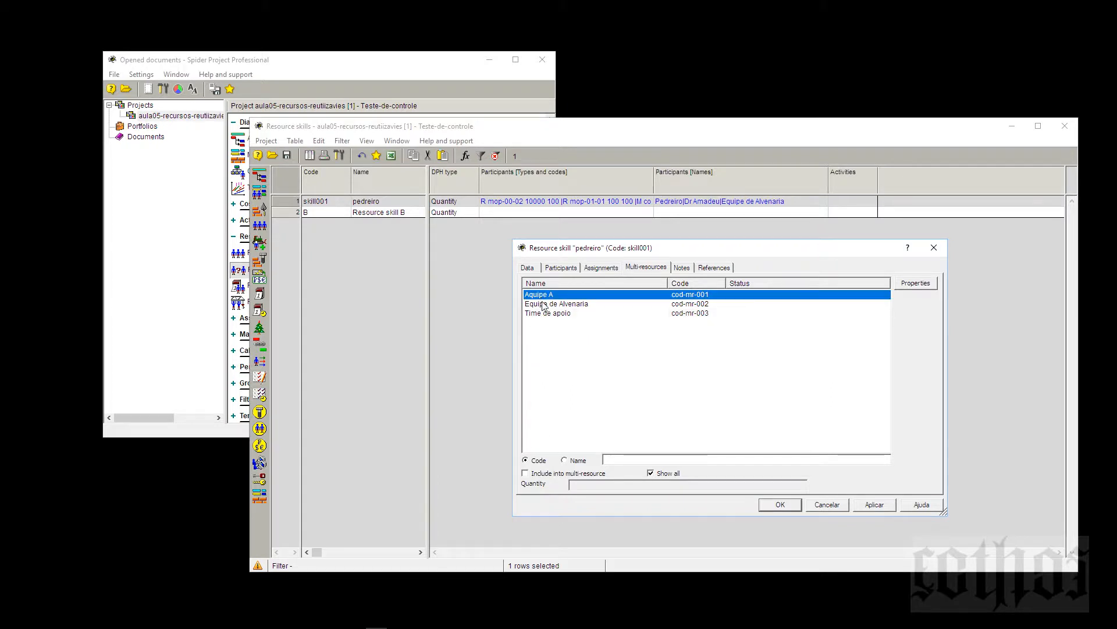
left_click(531, 475)
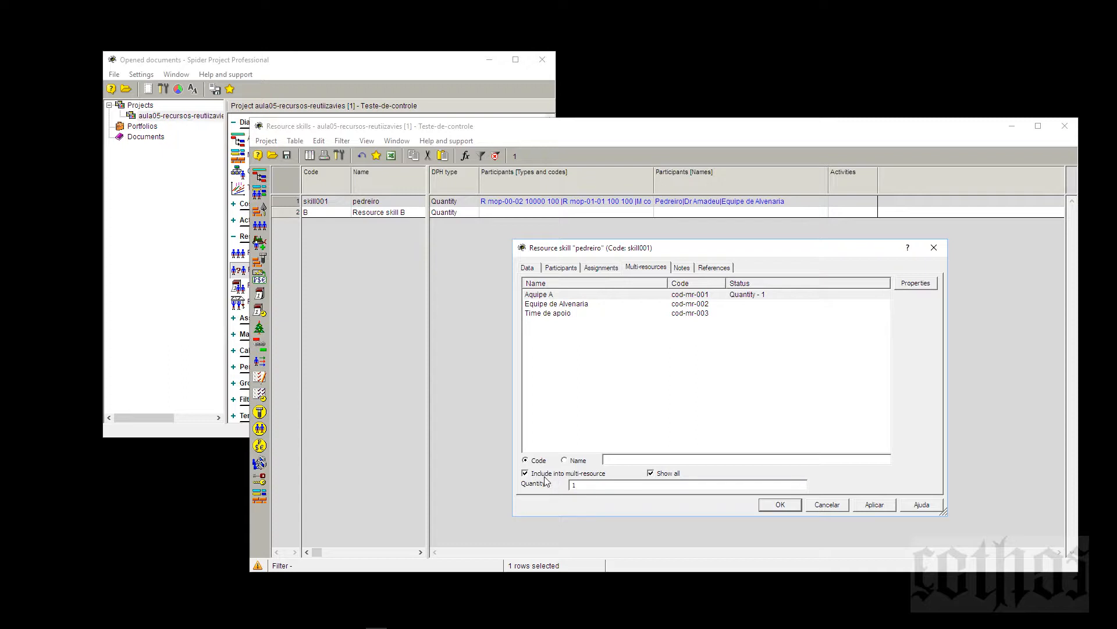
left_click(559, 473)
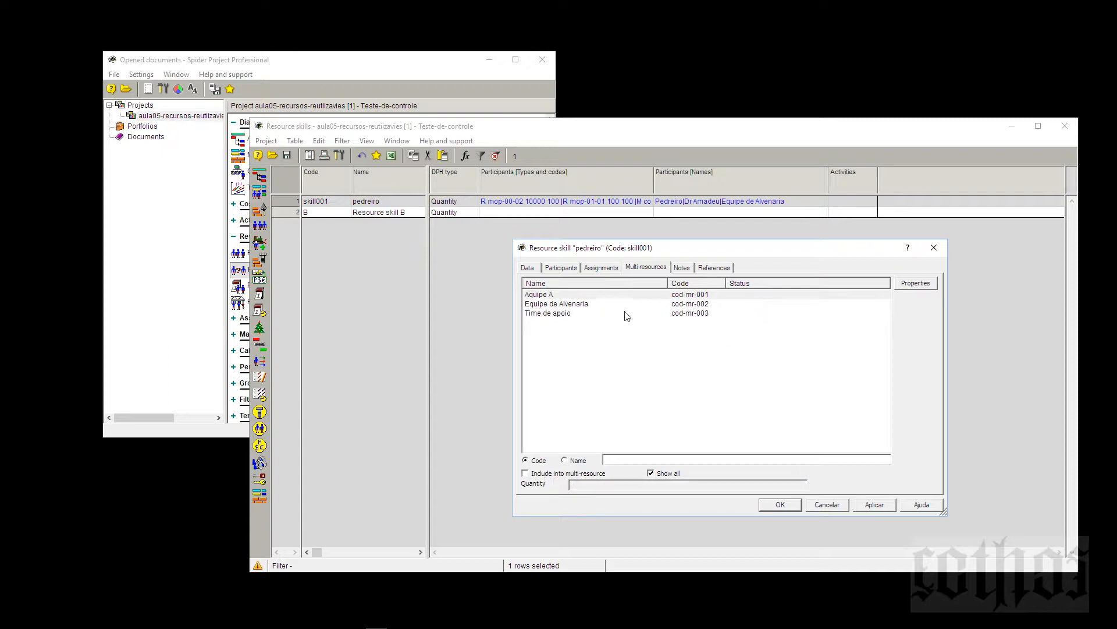
left_click(527, 268)
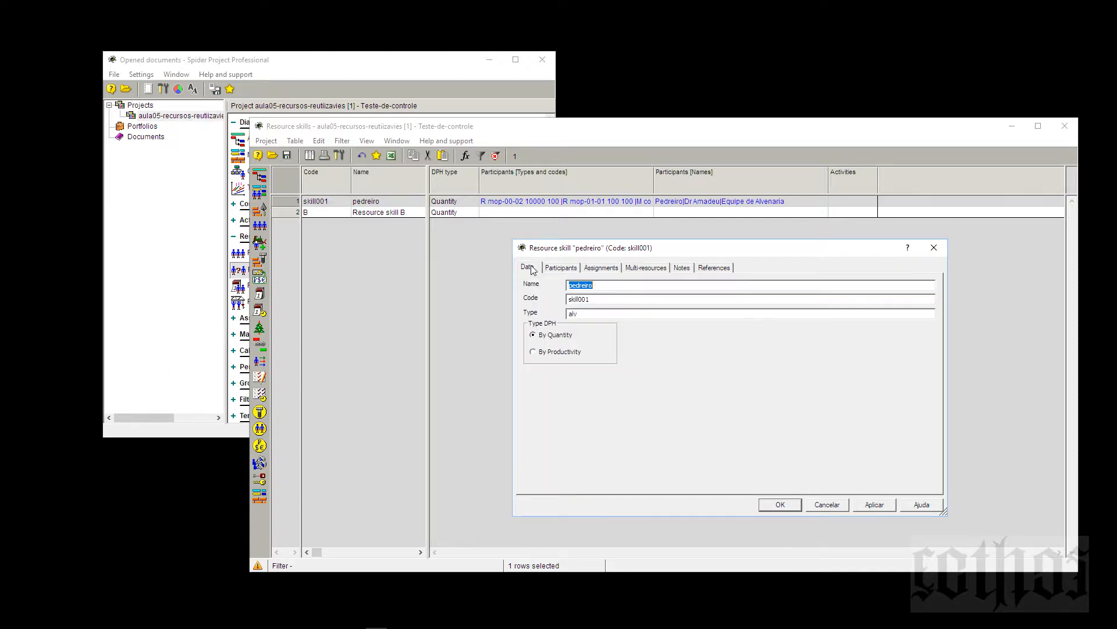
left_click(602, 268)
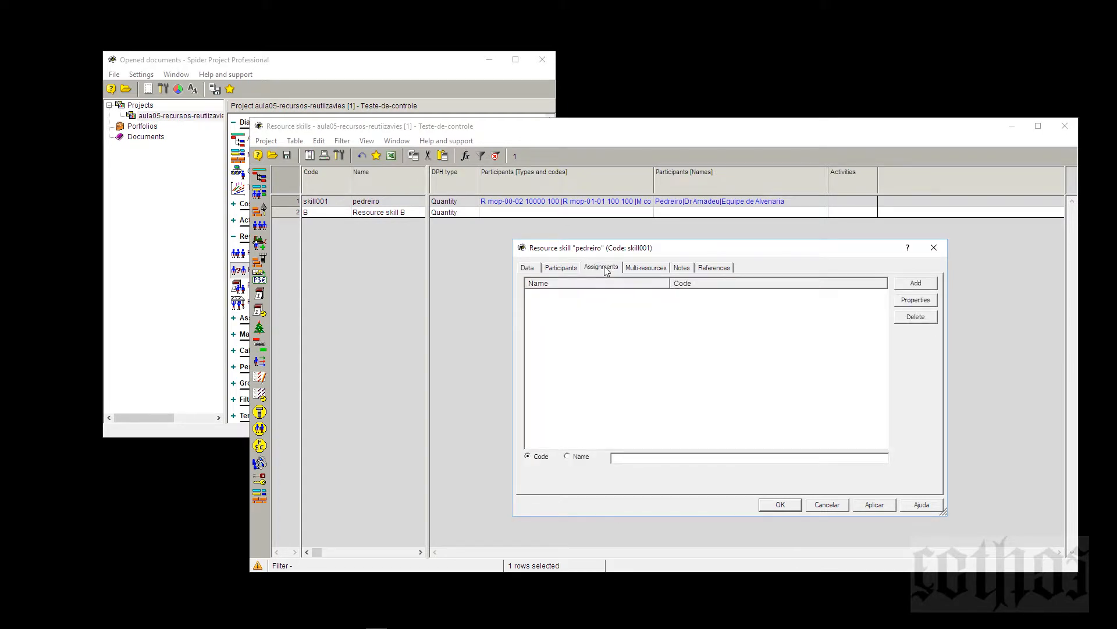
left_click(646, 268)
left_click(542, 474)
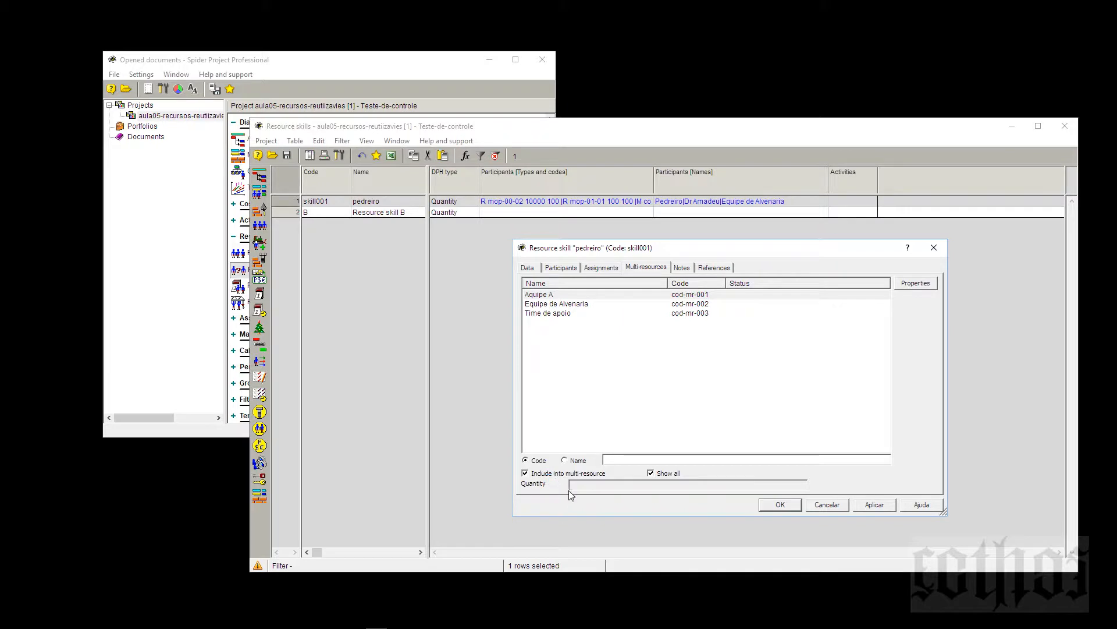
left_click(565, 306)
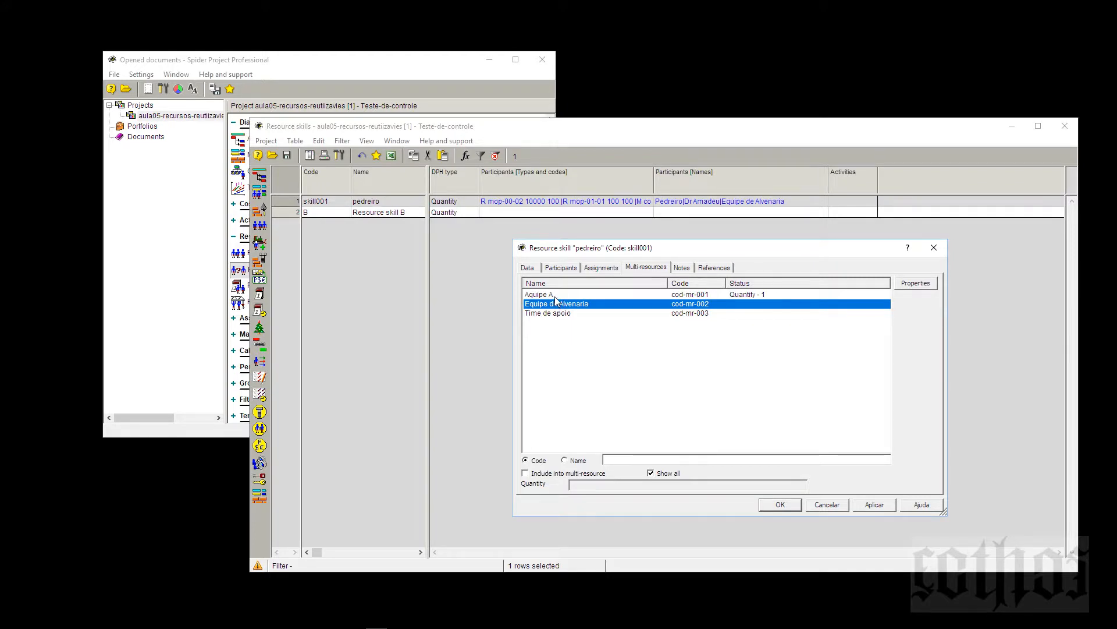
left_click(555, 296)
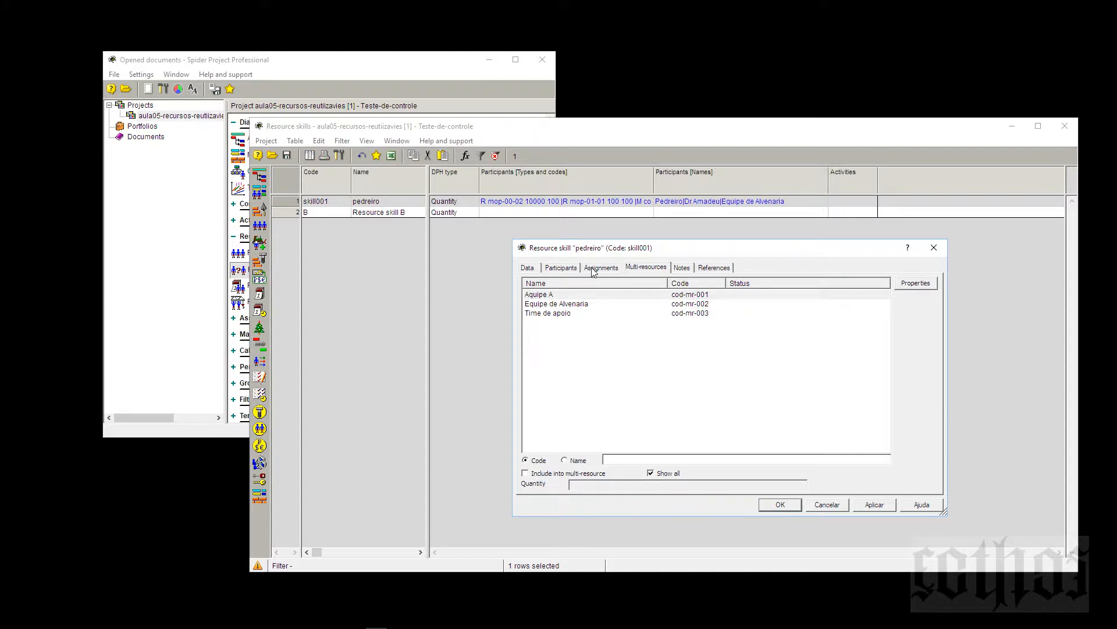
Step: Check the skill's participants, accept its properties and close the resource skills table
left_click(560, 269)
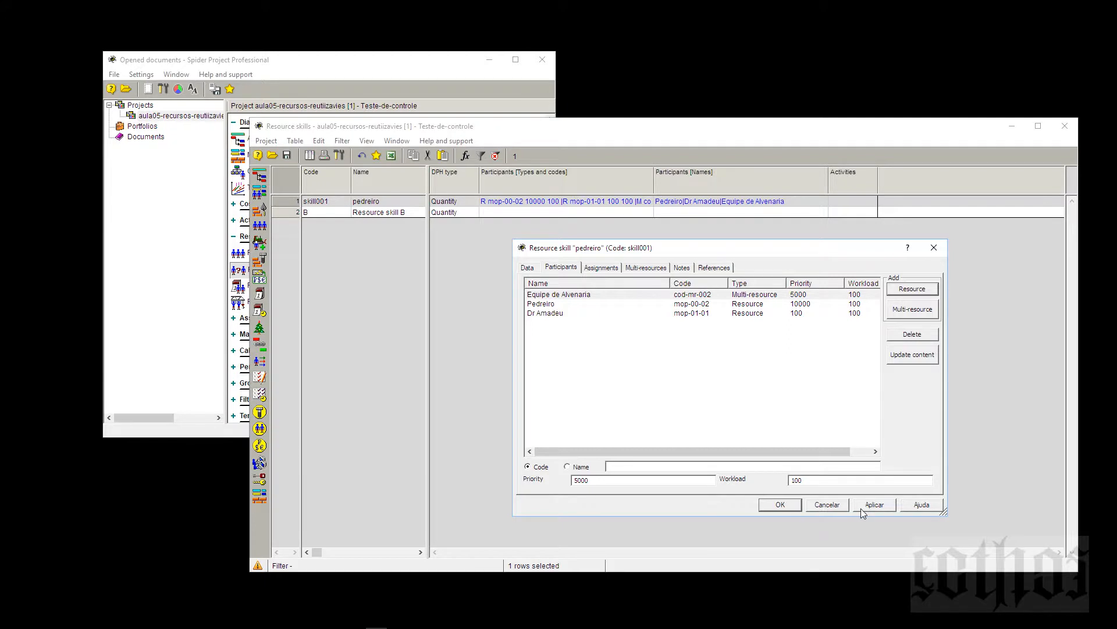
left_click(779, 505)
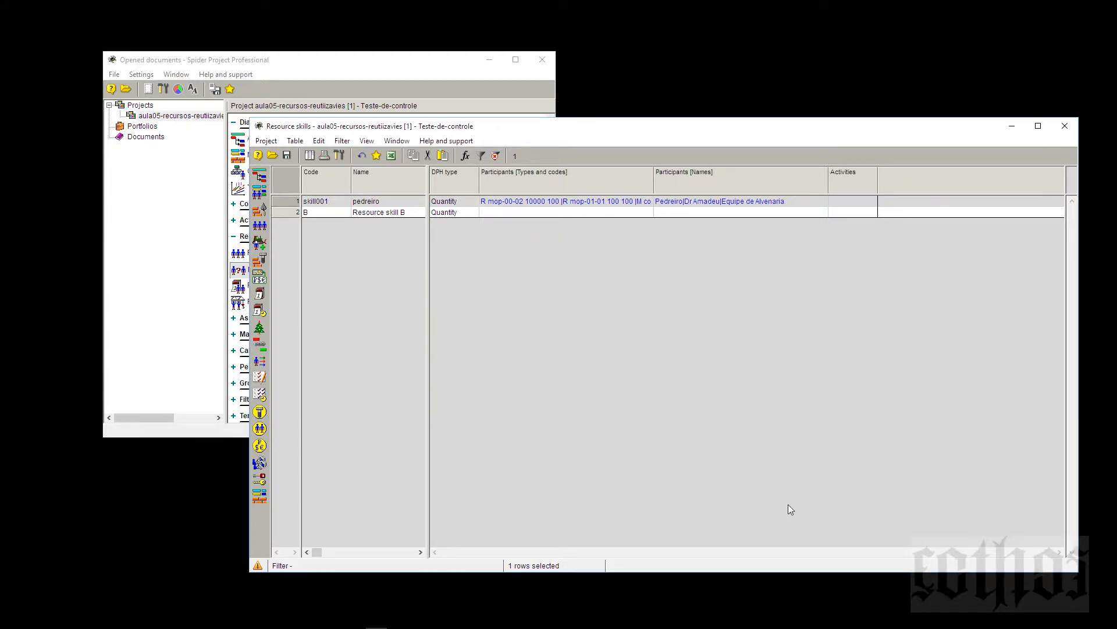
left_click(1065, 126)
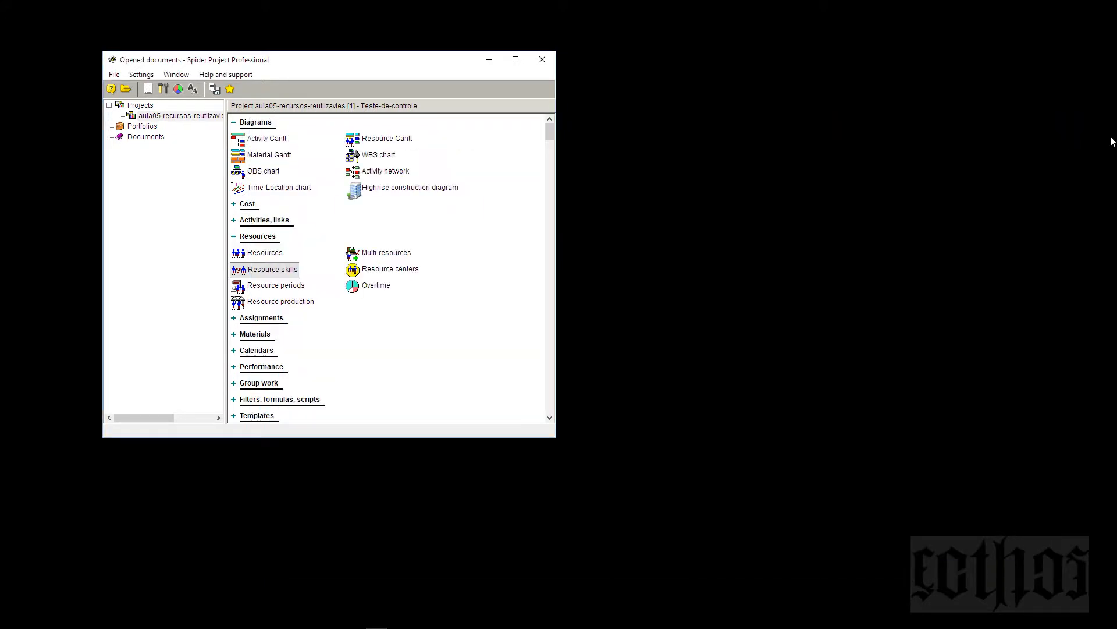
Step: Open the project's resources table and check which resource centers the resource Pedreiro belongs to
left_click(263, 254)
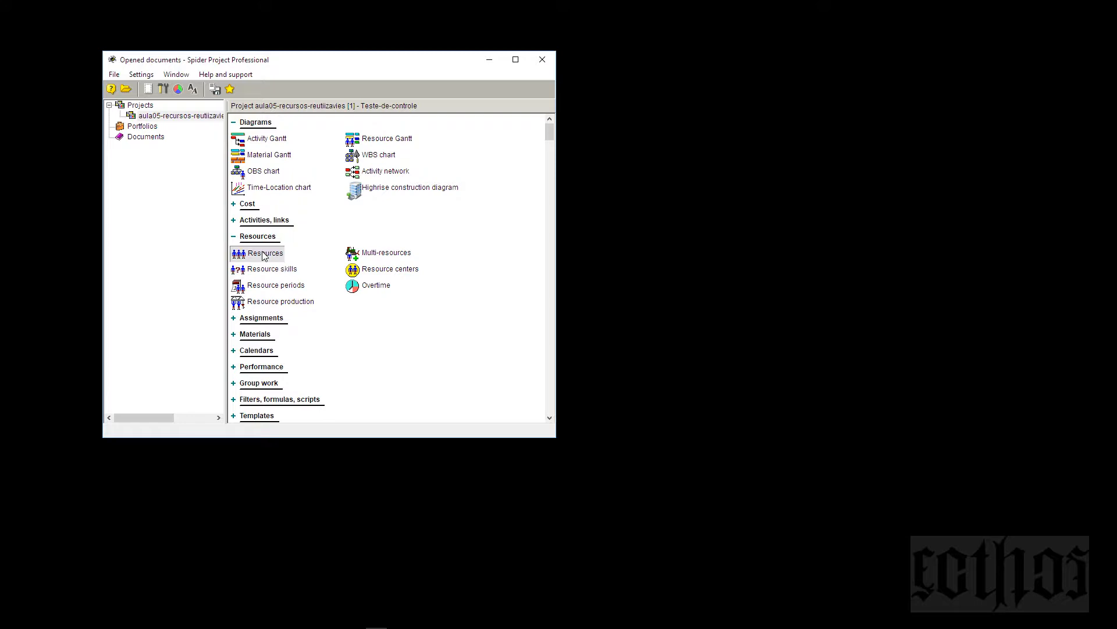
right_click(263, 253)
left_click(285, 258)
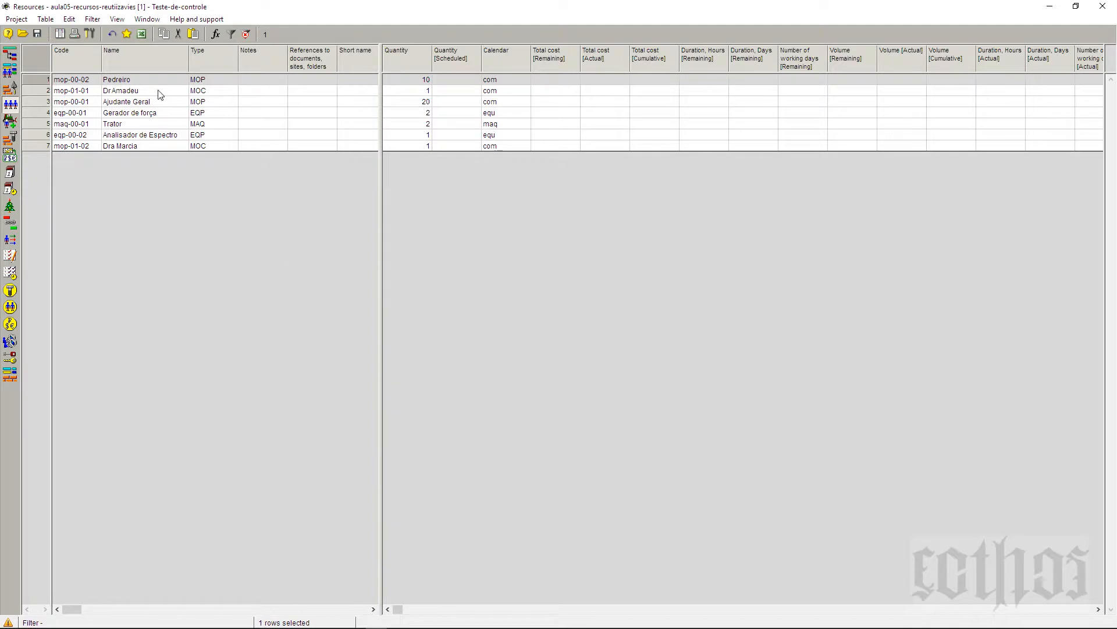
right_click(42, 82)
left_click(70, 82)
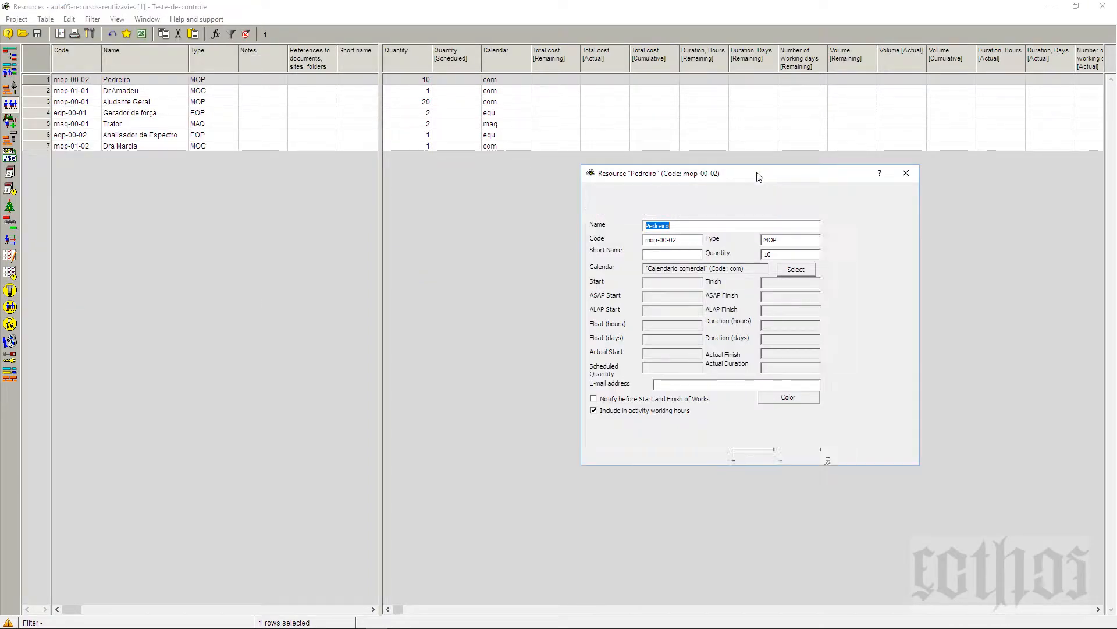
left_click_drag(760, 176, 624, 190)
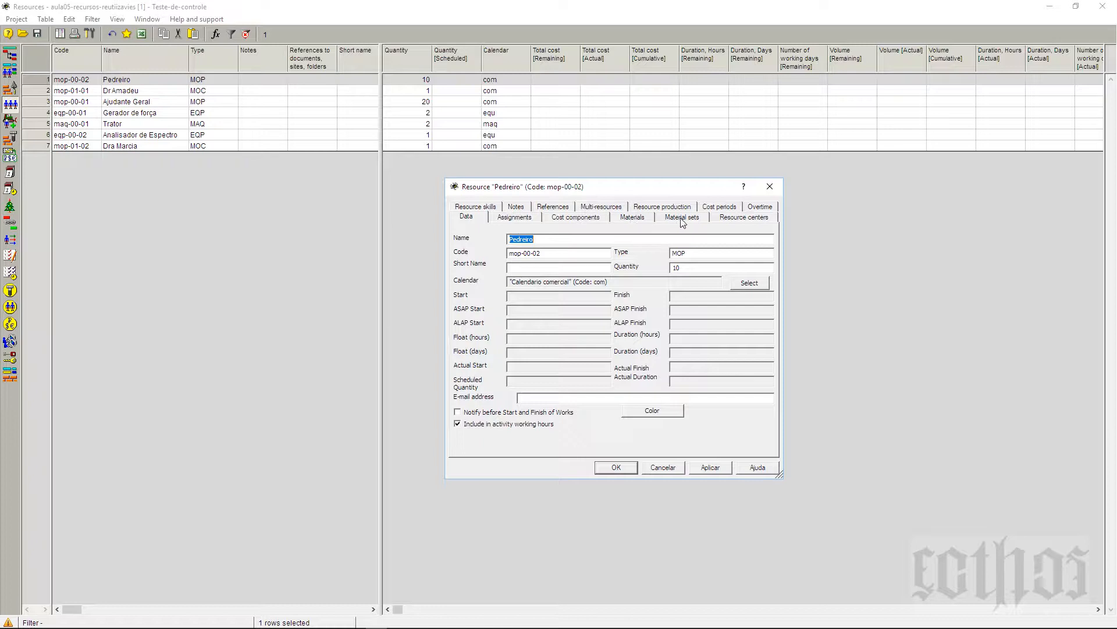
left_click(727, 221)
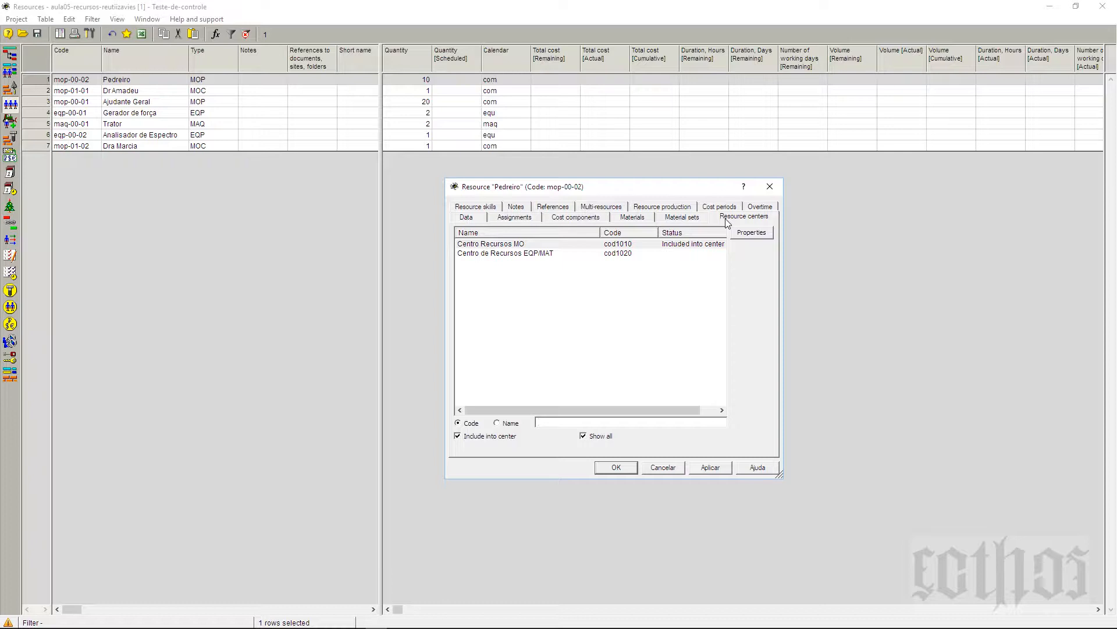
Step: Check Pedreiro's membership in the multi-resources Equipe de Alvenaria and Time de apoio and in resource skills, and close the resources table
left_click(596, 206)
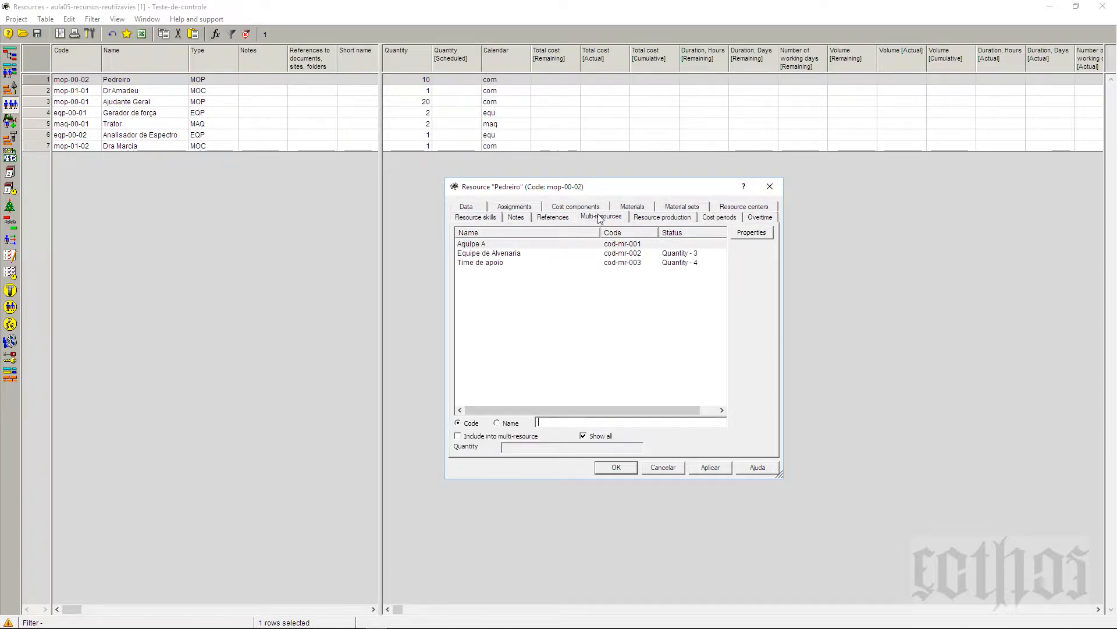
left_click(505, 255)
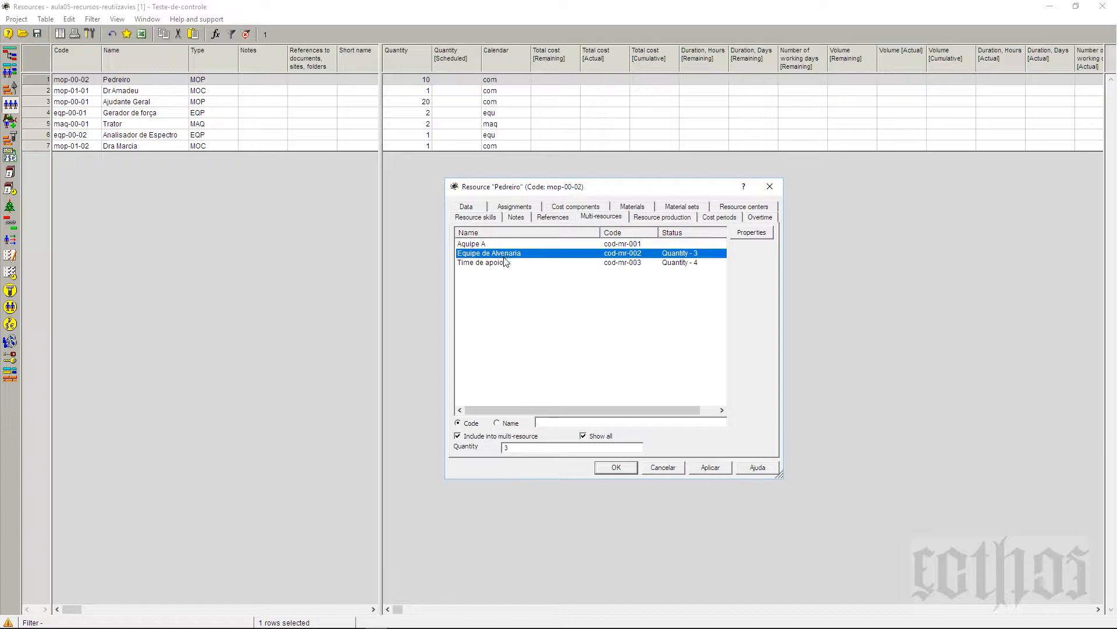
left_click(505, 263)
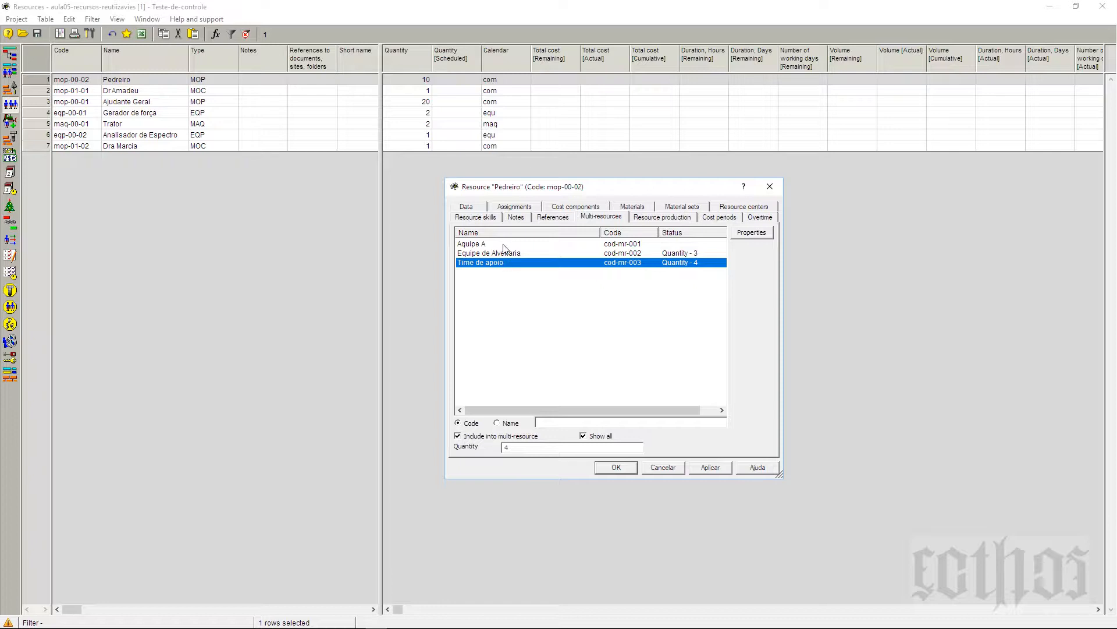
left_click(498, 218)
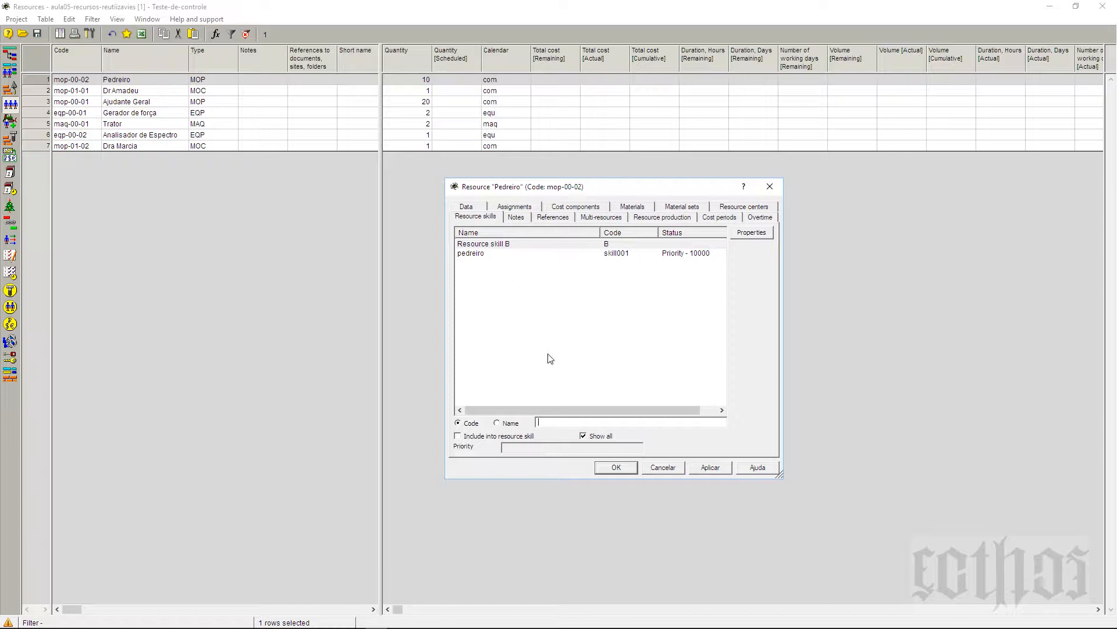
left_click(607, 469)
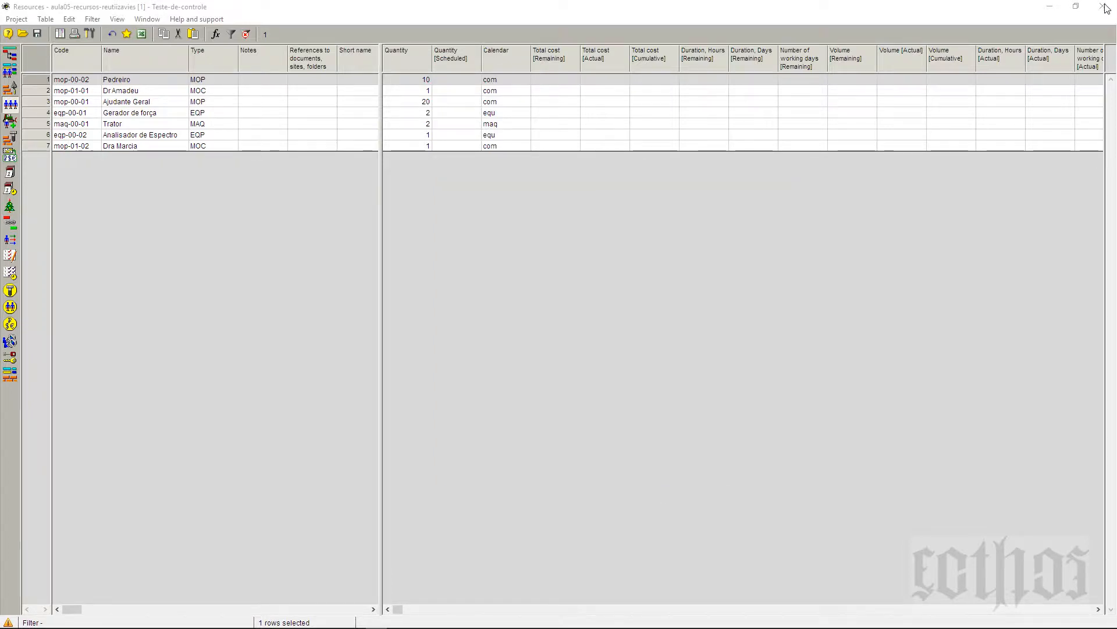
left_click(1107, 8)
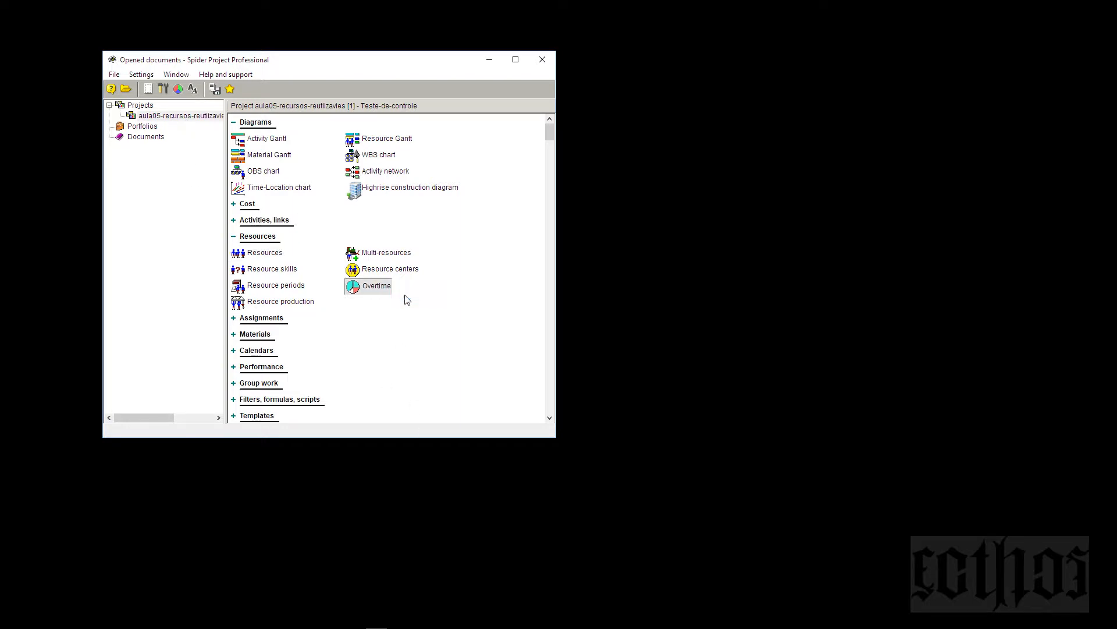
Step: Open the overtime table beside the project window and review the general data of the overtime 50% apos 18h ate 22h
left_click(379, 287)
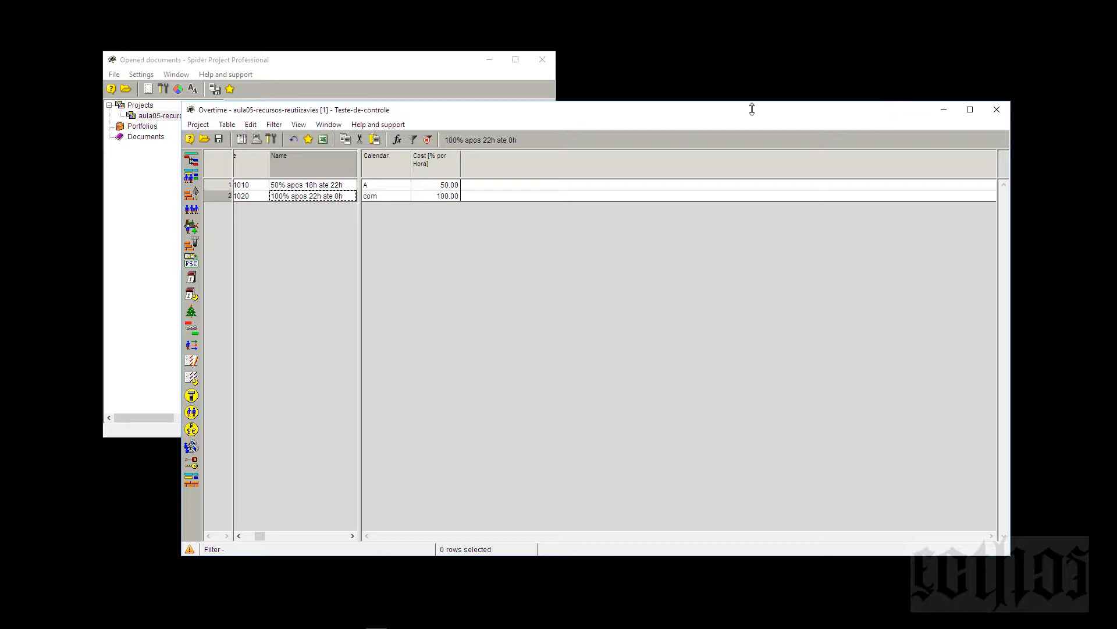
left_click_drag(669, 110, 1116, 120)
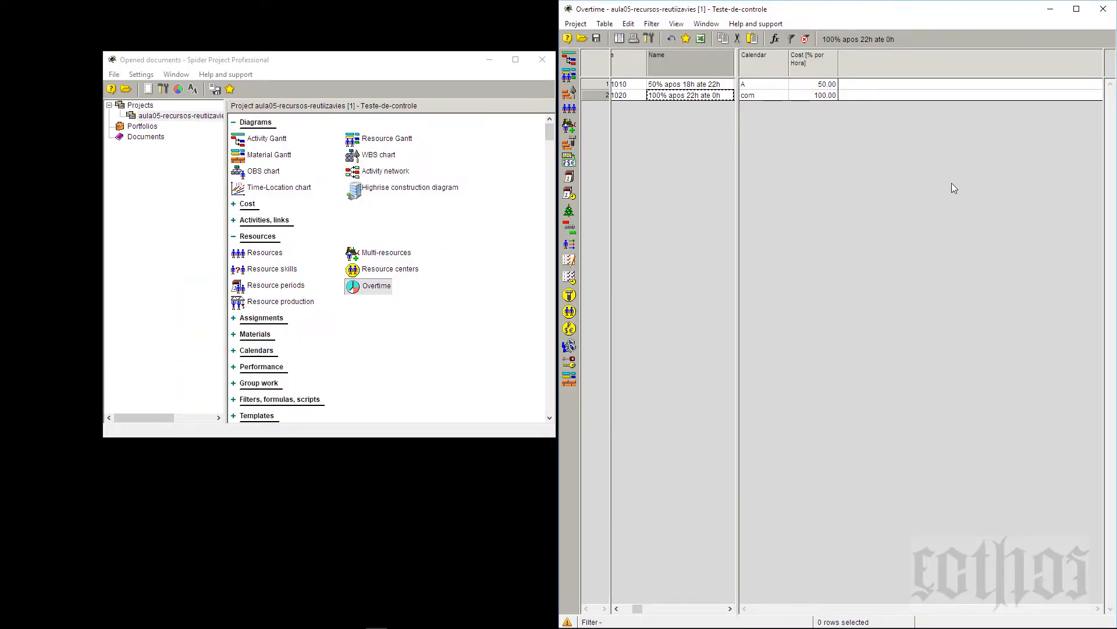
left_click(587, 85)
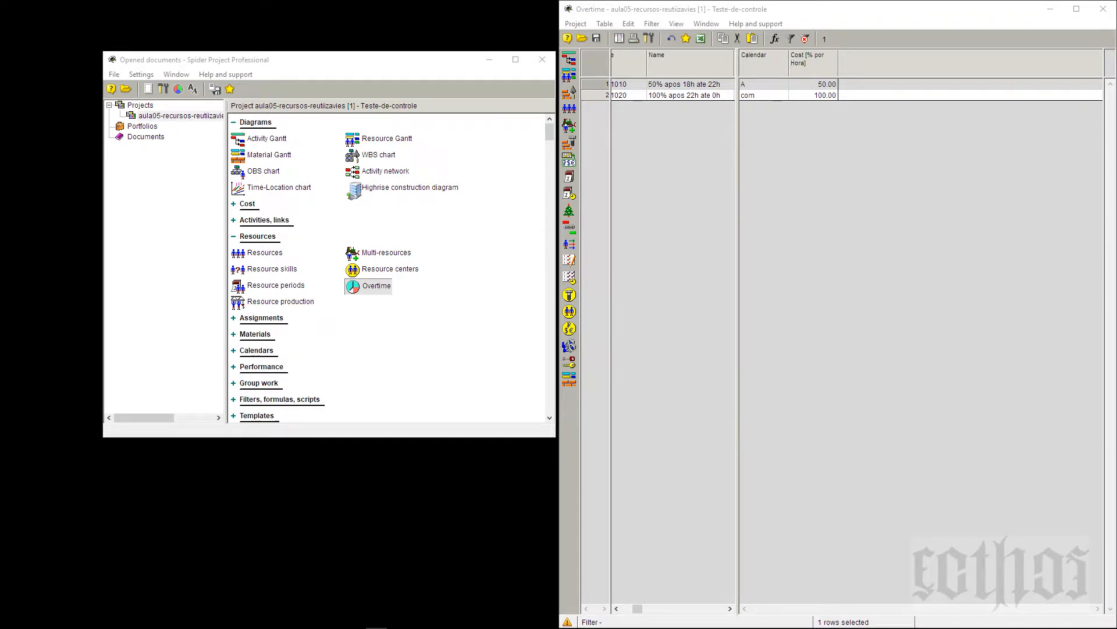
left_click_drag(0, 198, 820, 174)
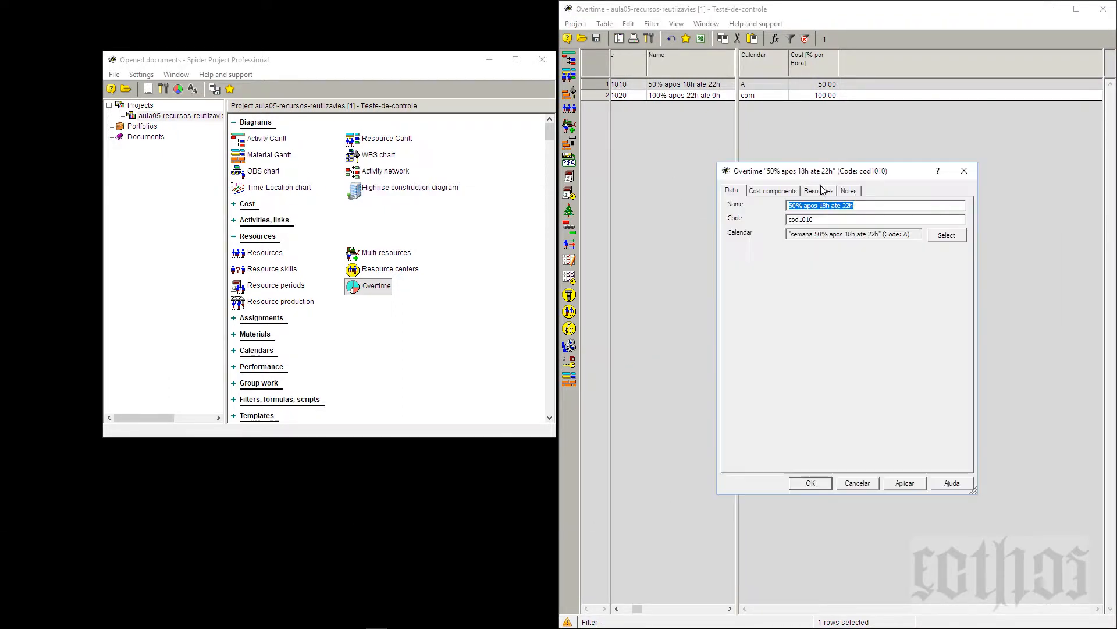
left_click(867, 209)
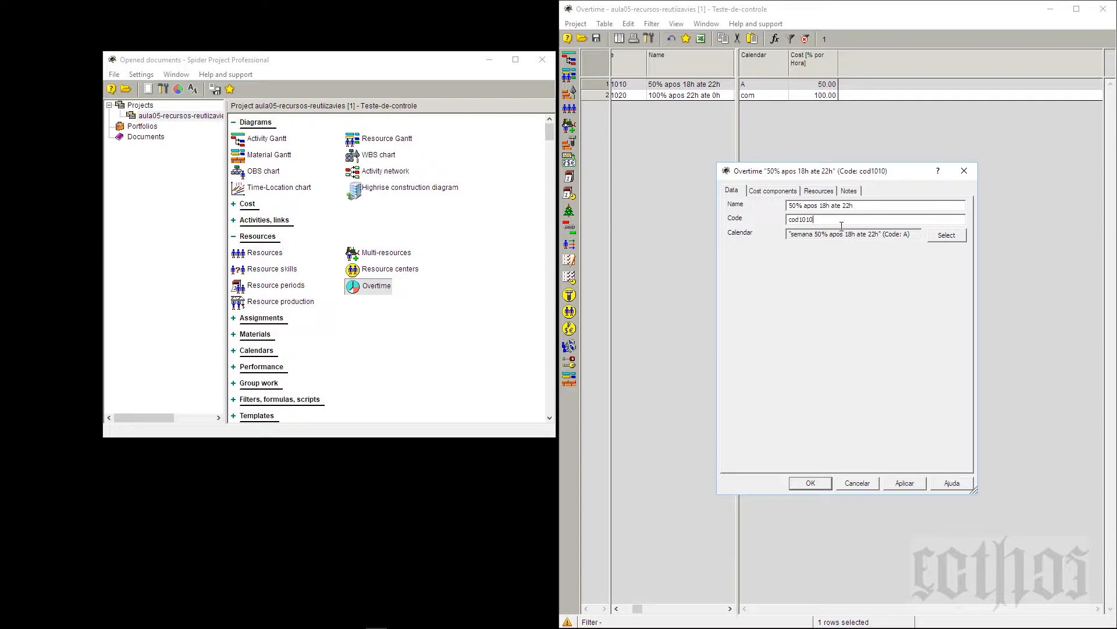
Step: Look through the calendars selectable for the overtime 50% apos 18h ate 22h and dismiss the list without choosing one
left_click(944, 238)
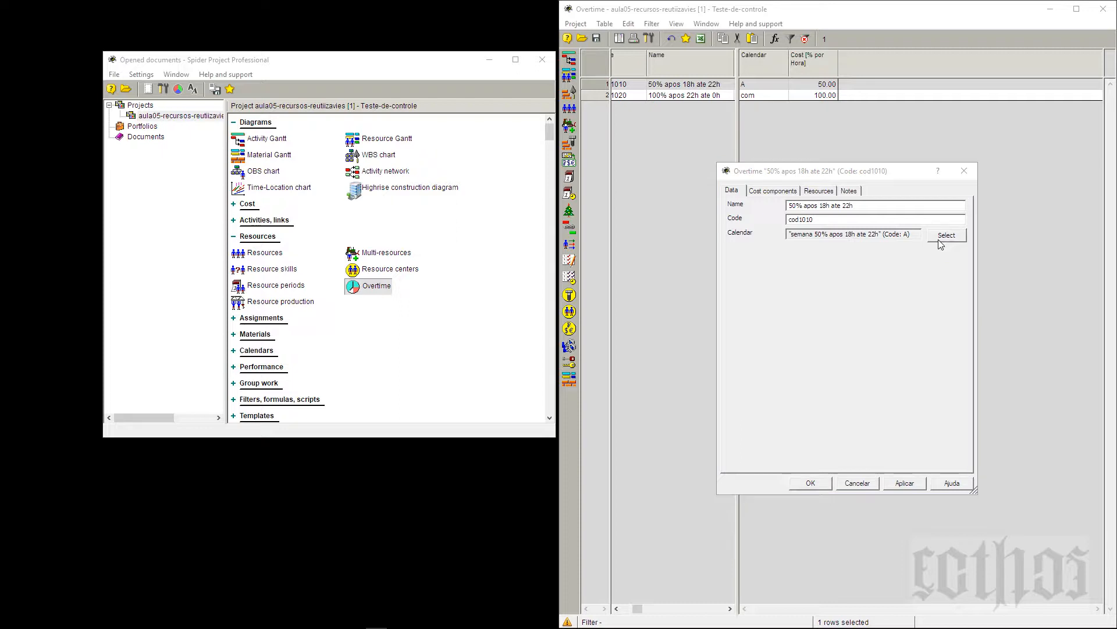
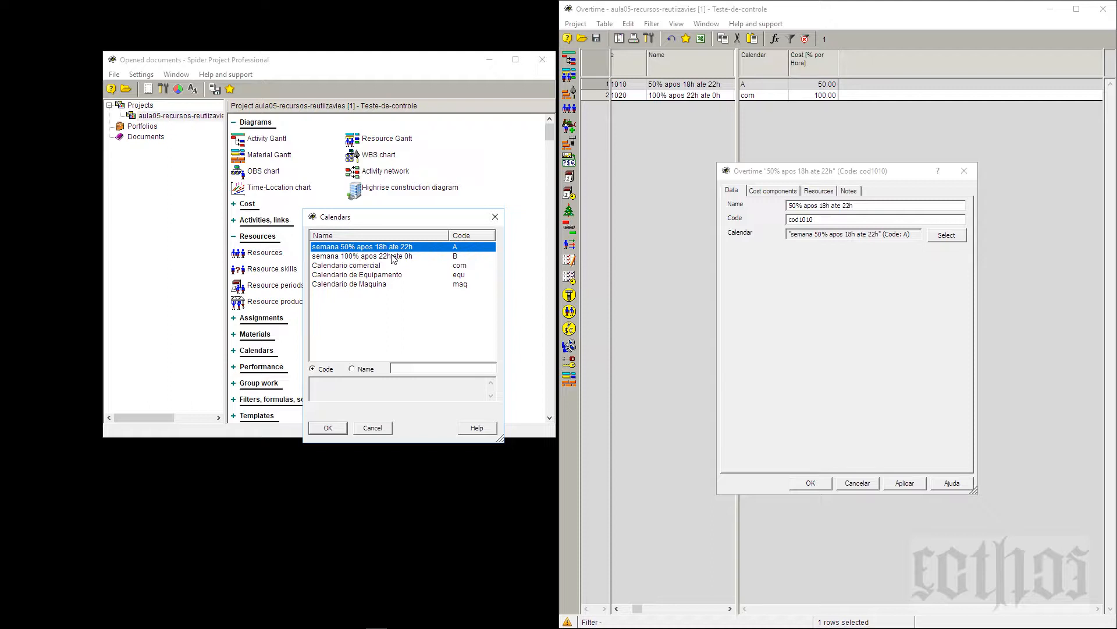
left_click(394, 258)
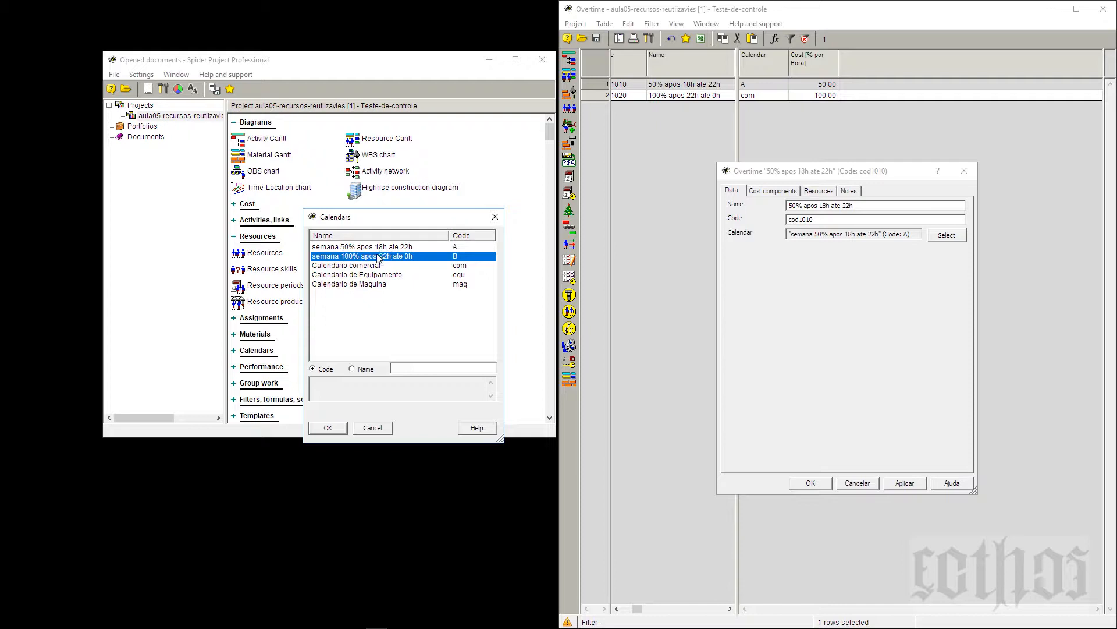
left_click(495, 216)
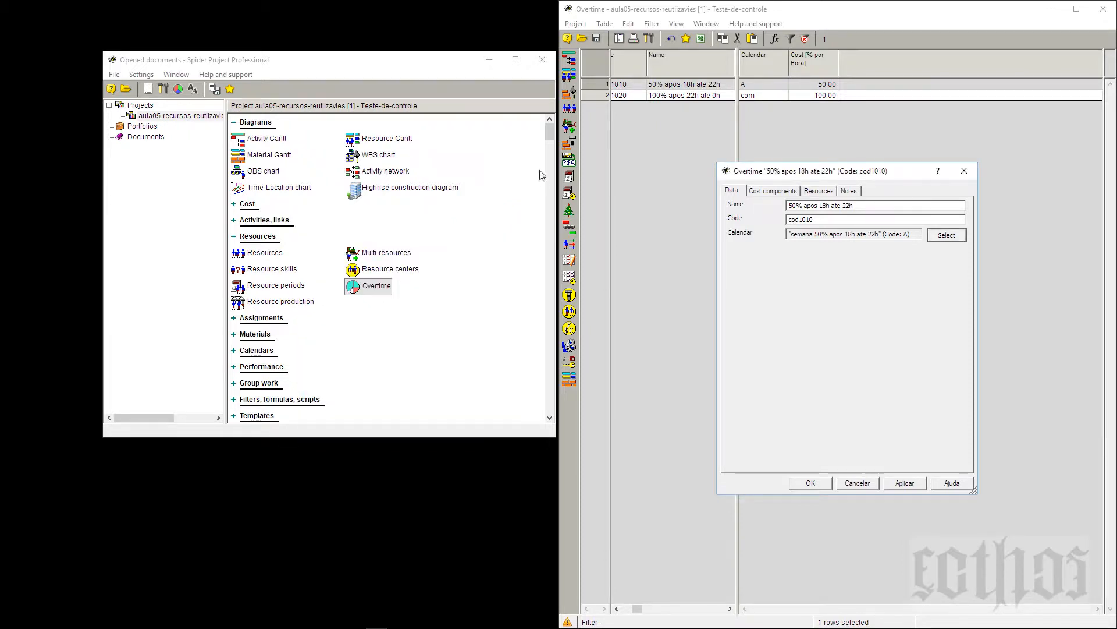
Step: In the calendars table, rename the calendar semana 50% apos 18h ate 22h to Calendario 50% apos 18h ate 22h and copy the word Calendario
left_click(570, 193)
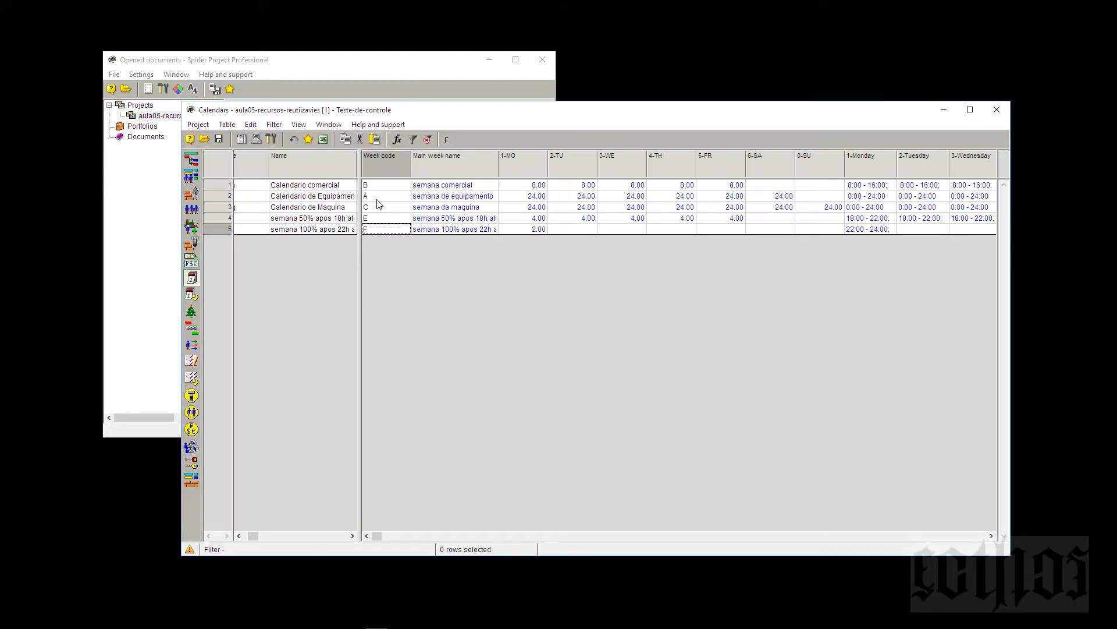
left_click(291, 221)
left_click(290, 222)
left_click_drag(289, 223, 218, 223)
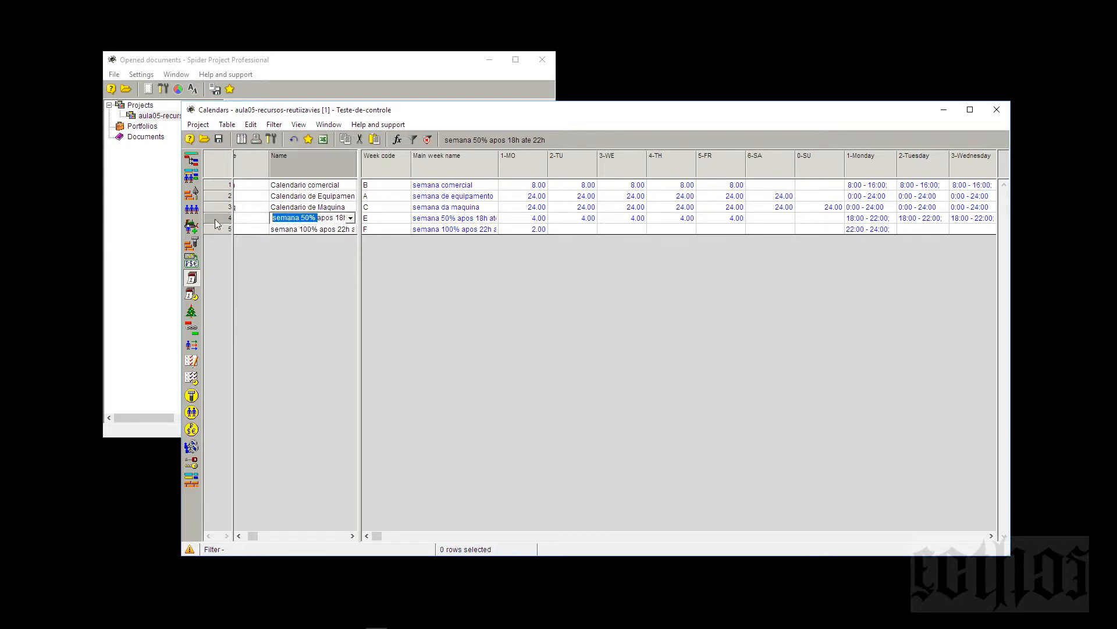
double_click(291, 223)
type("Calendario")
double_click(292, 228)
key("ctrl+c")
Step: Rename the calendar semana 100% apos 22h ate 0h to Calendario 100% apos 22h ate 0h
left_click(289, 230)
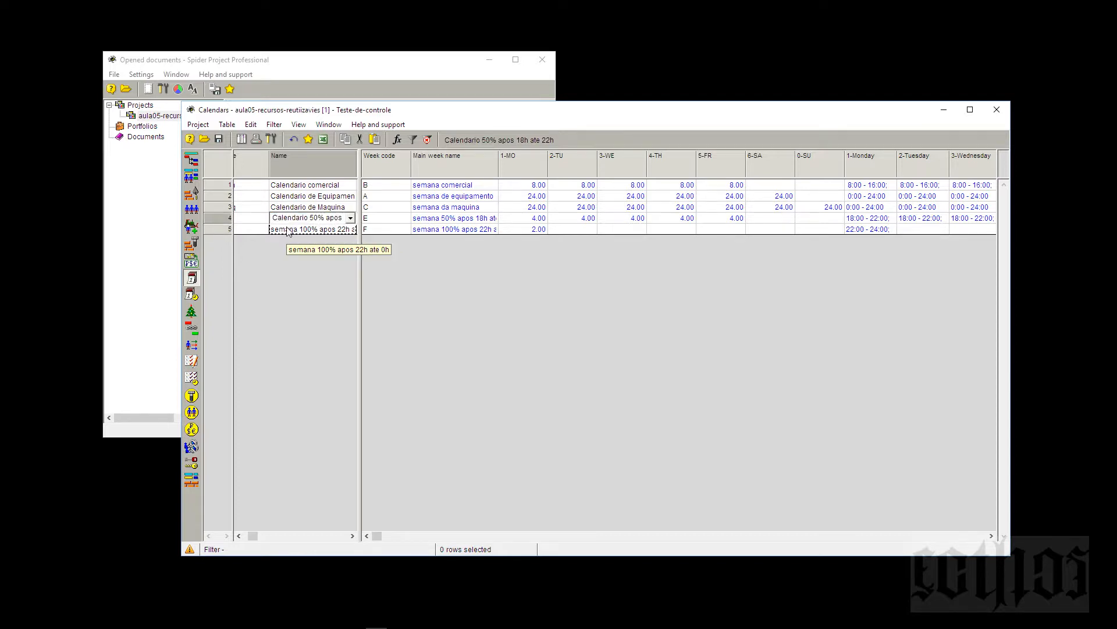
left_click(287, 231)
left_click_drag(292, 229, 222, 229)
left_click(294, 232)
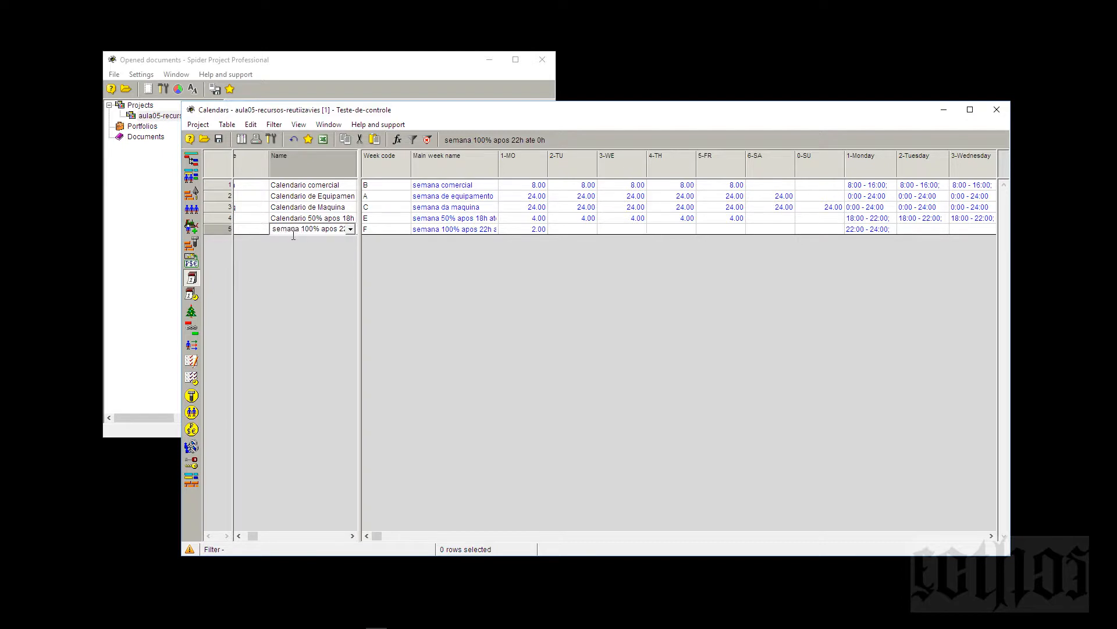
double_click(293, 232)
key("ctrl+v")
Step: Try to edit the Tuesday hours of Calendario 100% apos 22h ate 0h directly in the calendars table
left_click(526, 233)
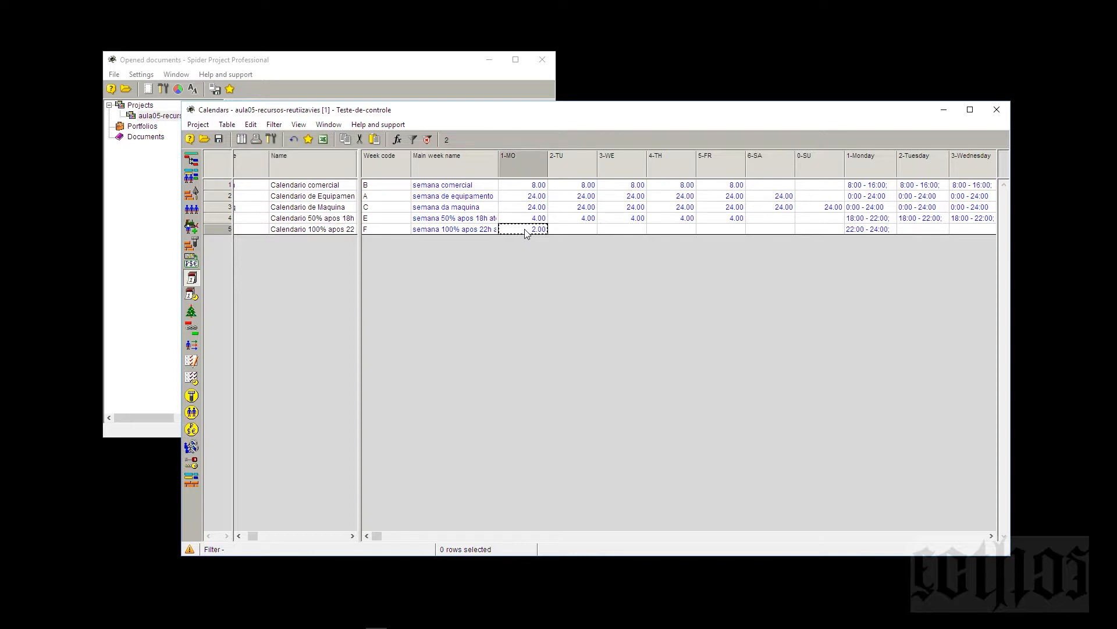
left_click(561, 230)
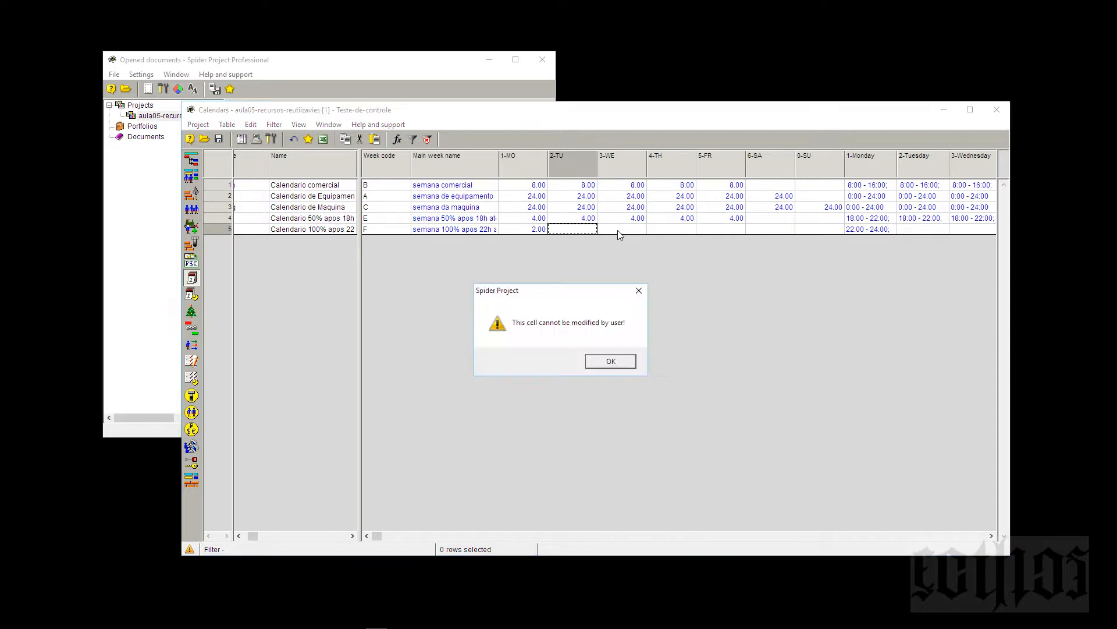
key("Return")
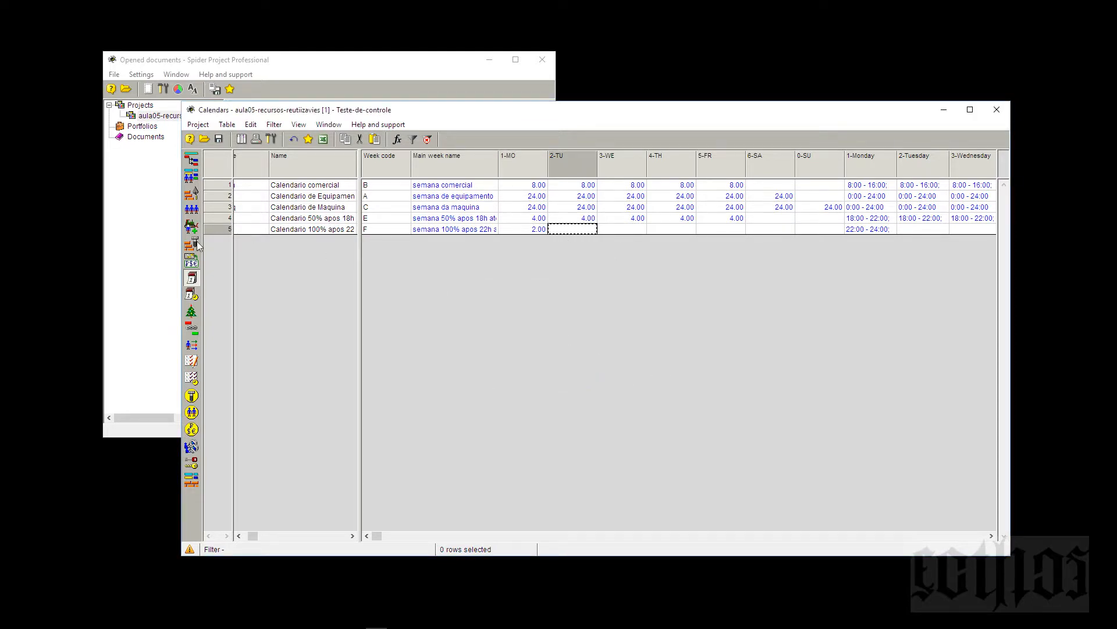
Step: In the weeks table, fill Tuesday through Friday of semana 100% apos 22h ate 0h with 2 hours
left_click(192, 296)
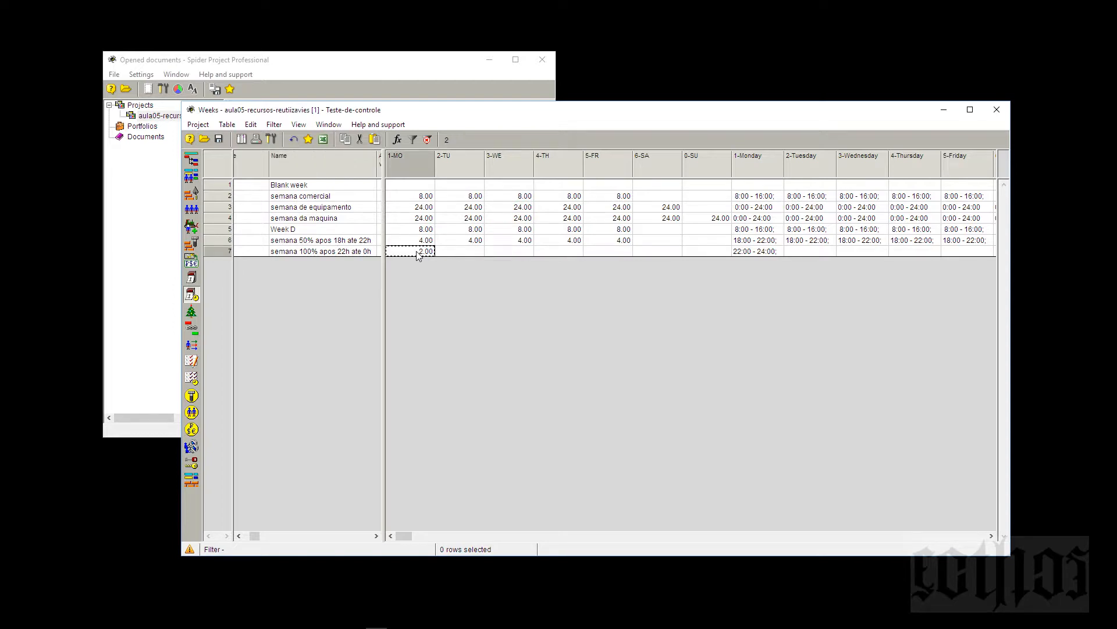
left_click(474, 255)
left_click(621, 254, "shift")
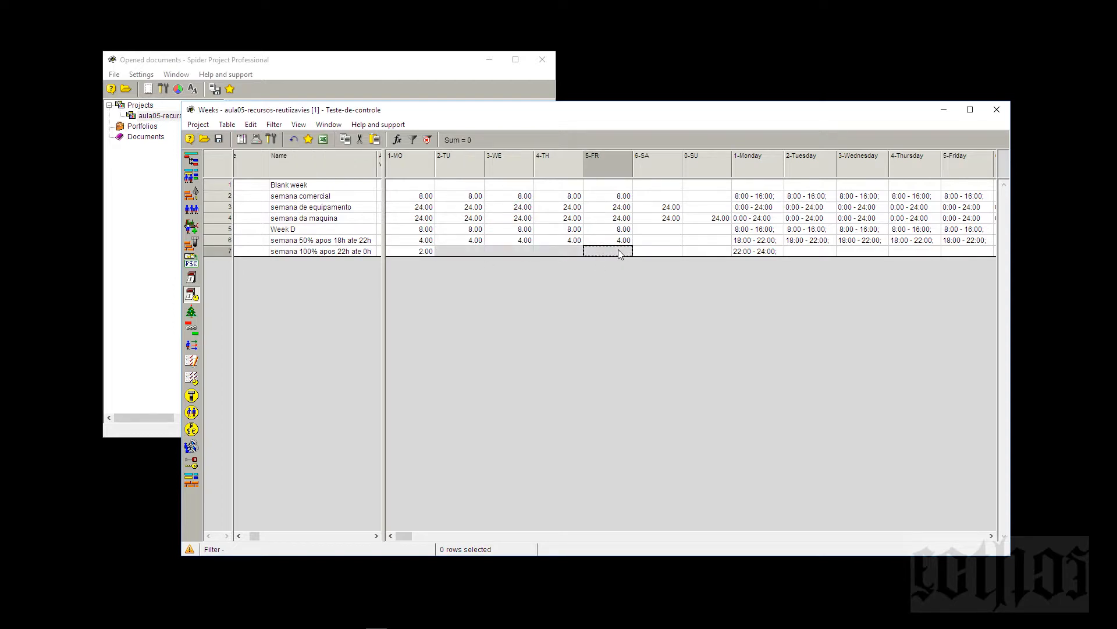
right_click(620, 254)
left_click(635, 310)
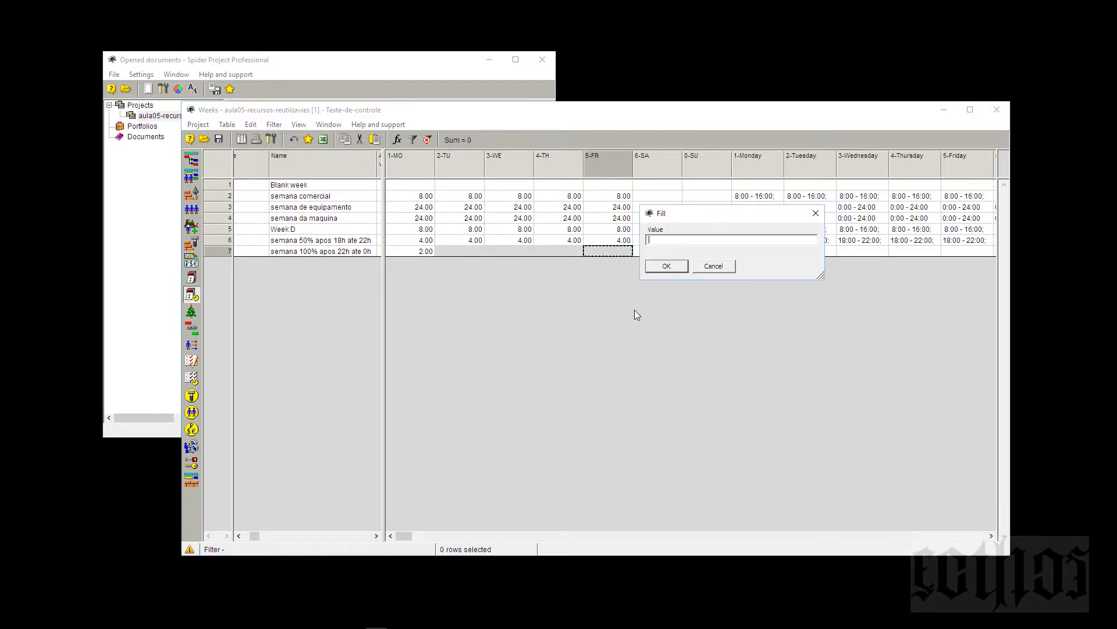
type("2")
key("Return")
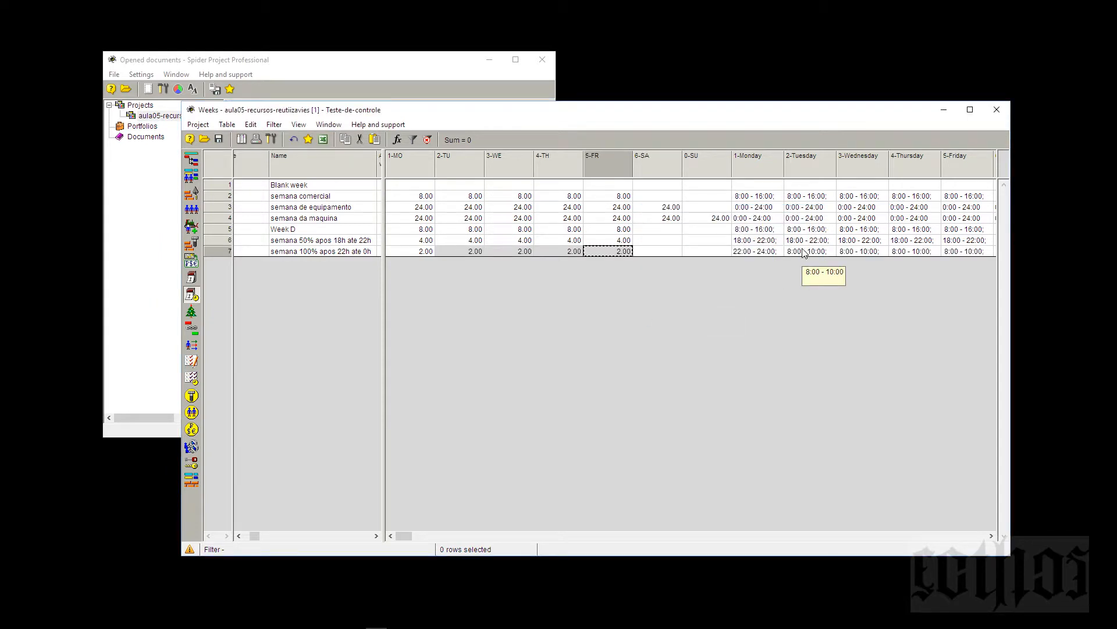
Step: Fill the Tuesday through Friday working intervals of semana 100% apos 22h ate 0h with Monday's 22:00 - 24:00
left_click(759, 252)
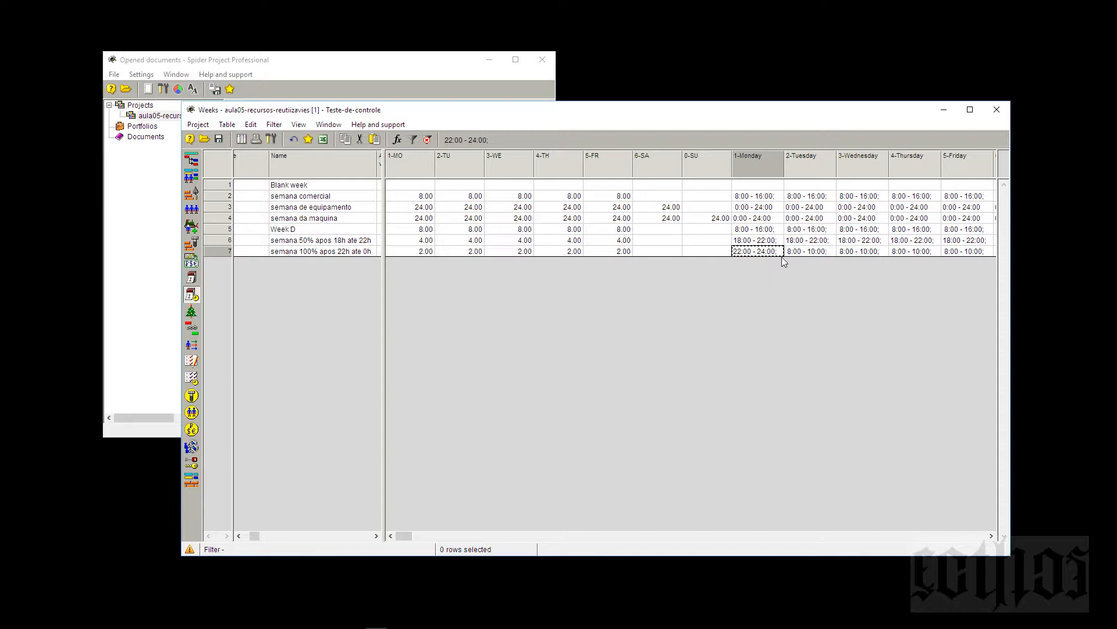
left_click(800, 252)
left_click(971, 251, "shift")
right_click(971, 250)
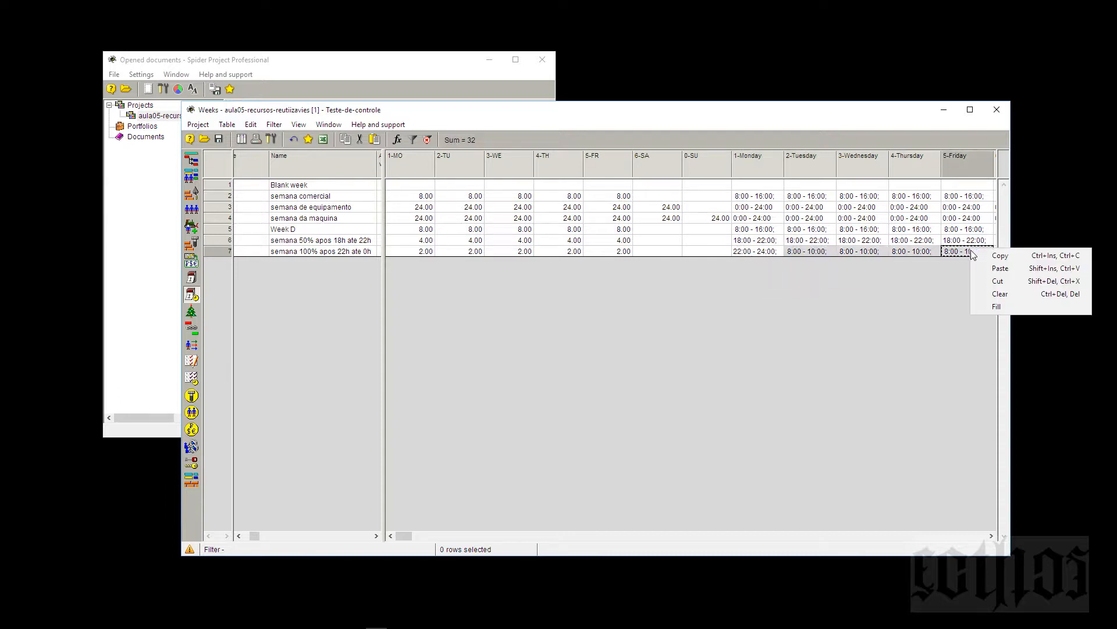
left_click(985, 306)
key("ctrl+v")
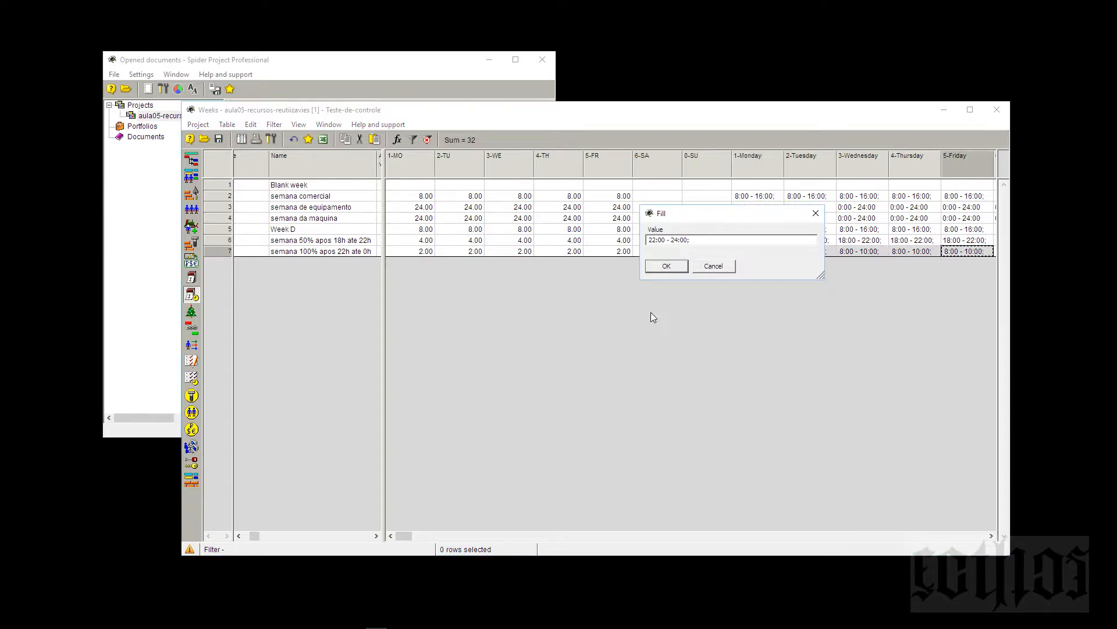
left_click(666, 266)
left_click(335, 244)
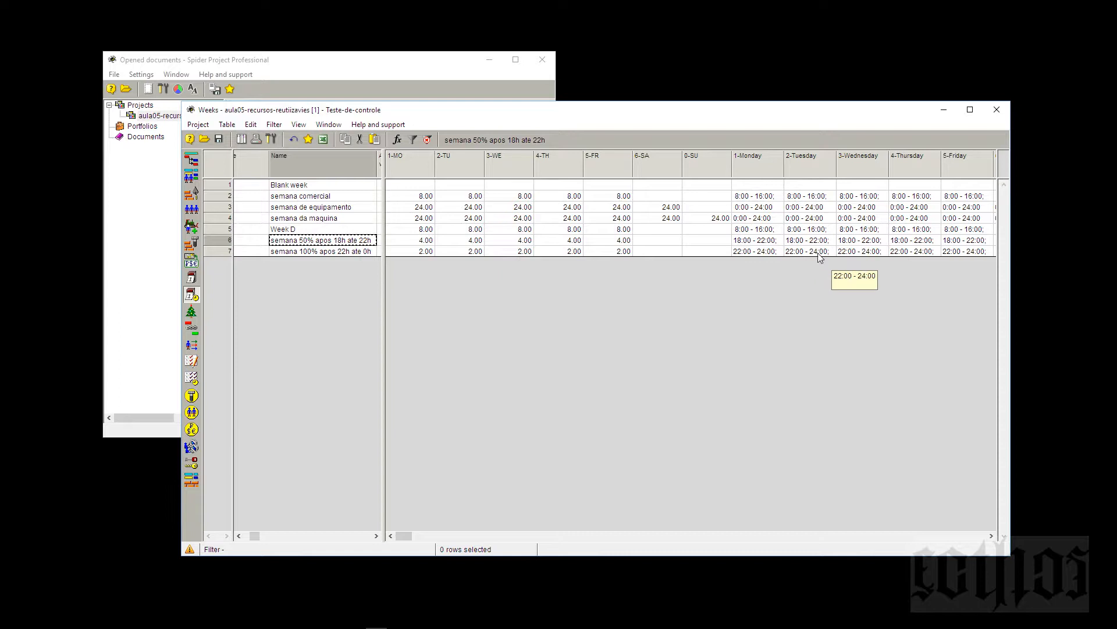
Step: Check the Monday hours of semana 50% apos 18h ate 22h and semana 100% apos 22h ate 0h in the weeks table
left_click(411, 240)
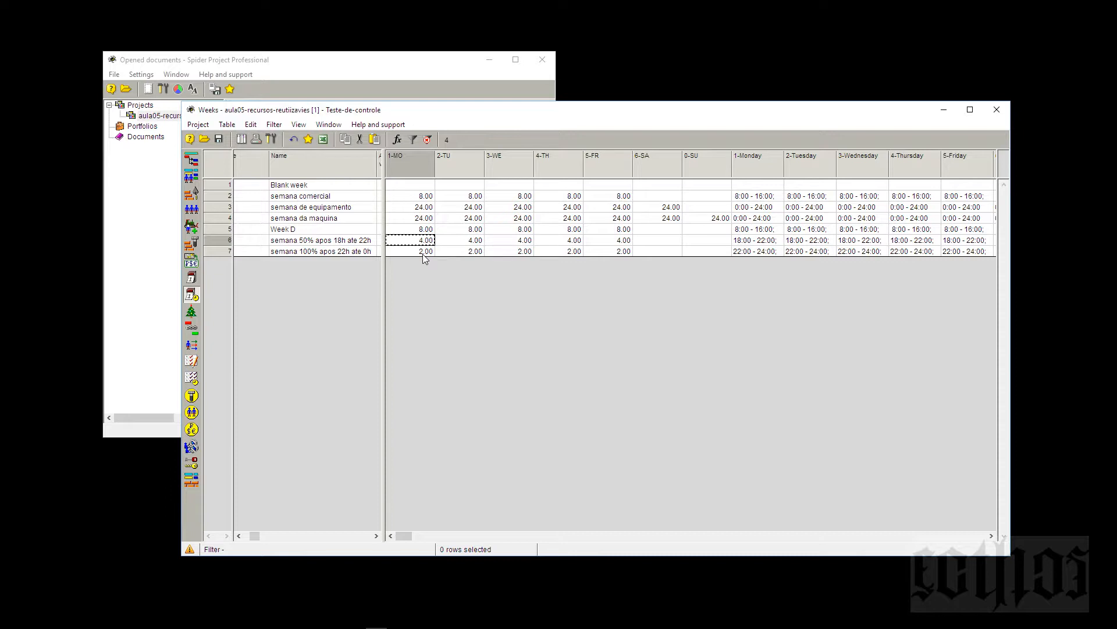
left_click(424, 253)
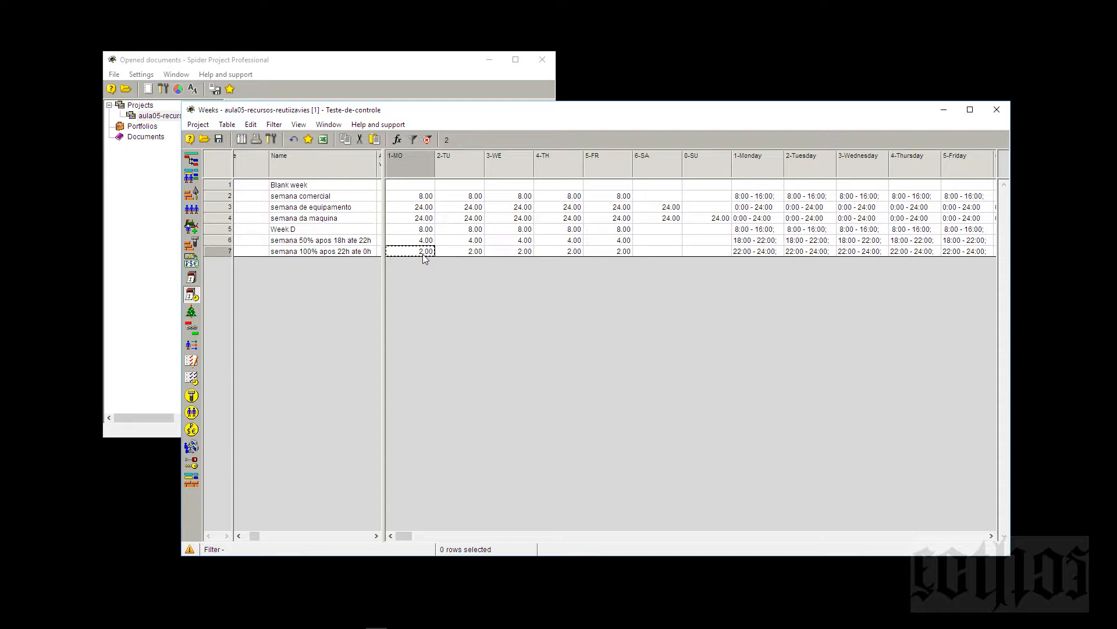
left_click(313, 242)
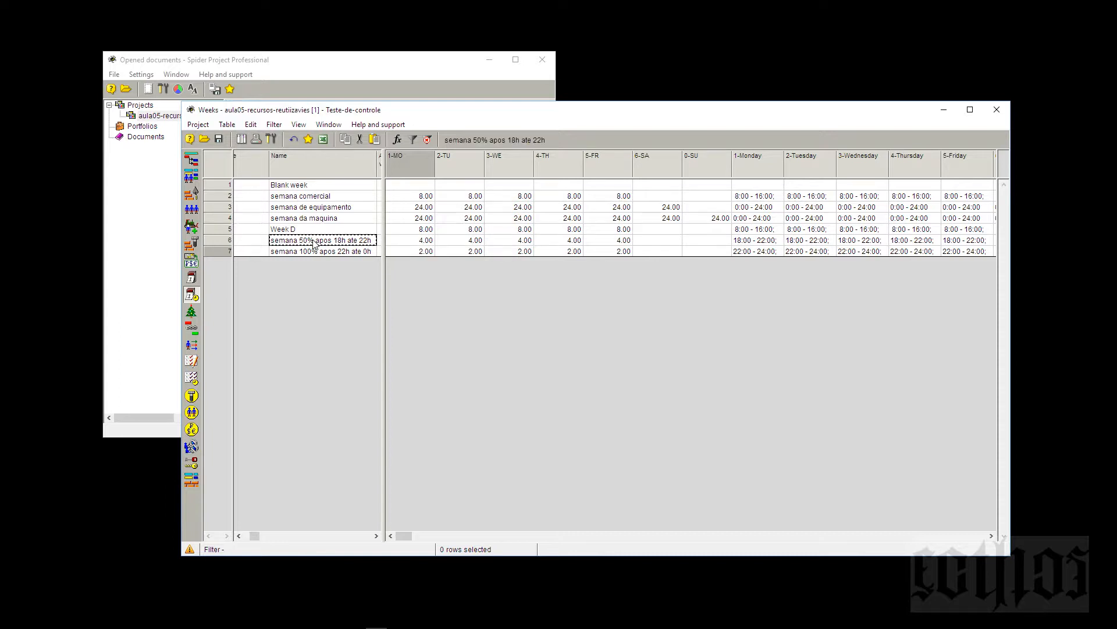
Step: Show the calendars table with its fixed pane enlarged and the Name column widened to fit the full calendar names
left_click(192, 278)
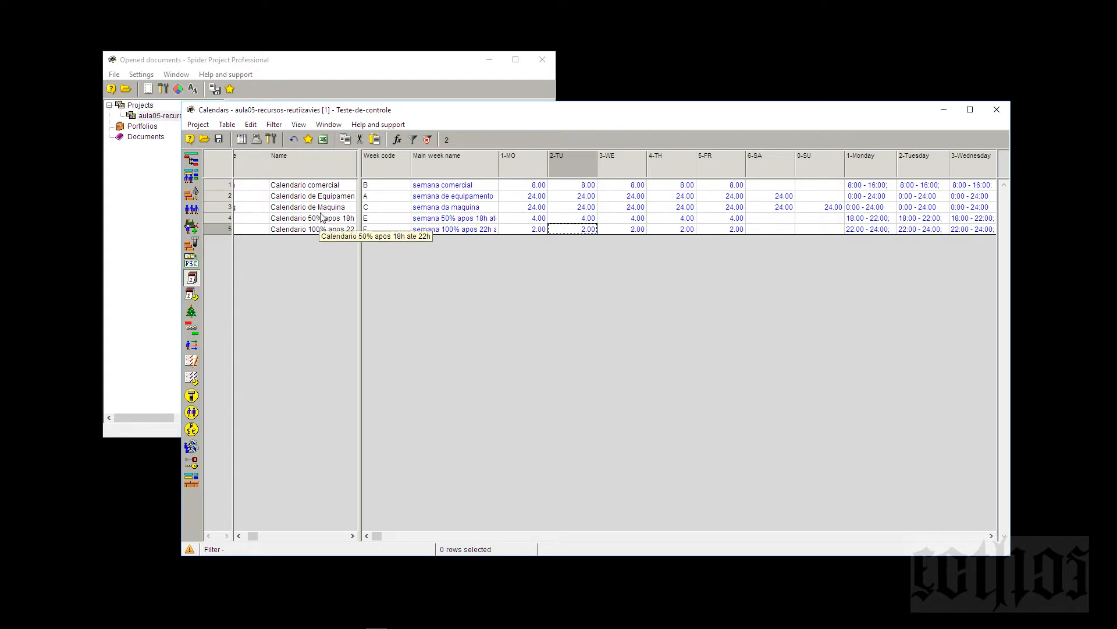
left_click_drag(359, 199, 526, 179)
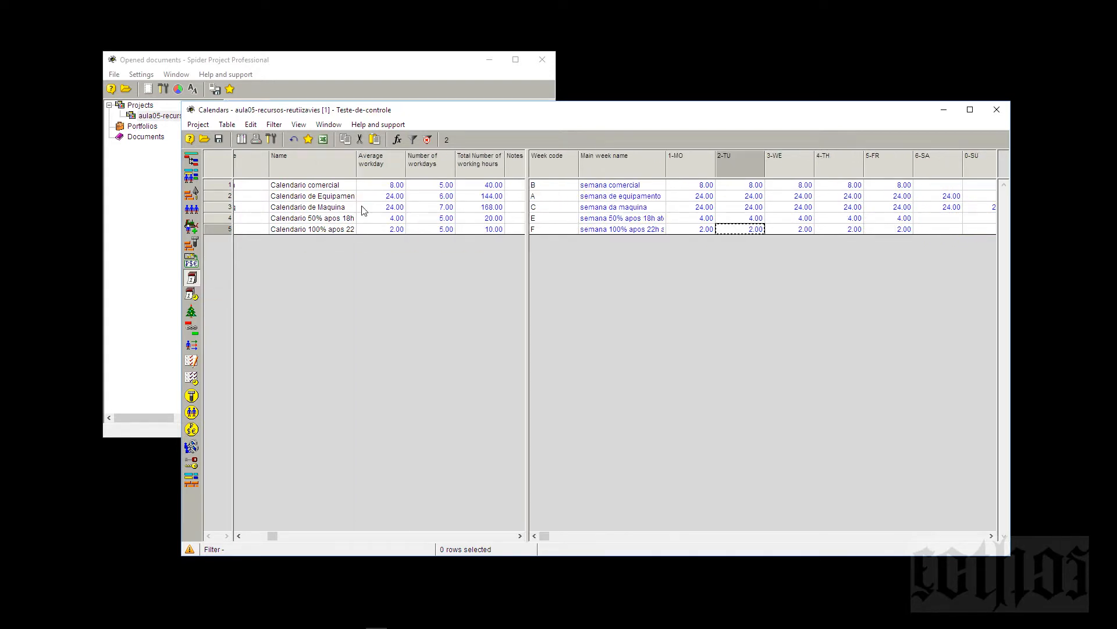
double_click(356, 168)
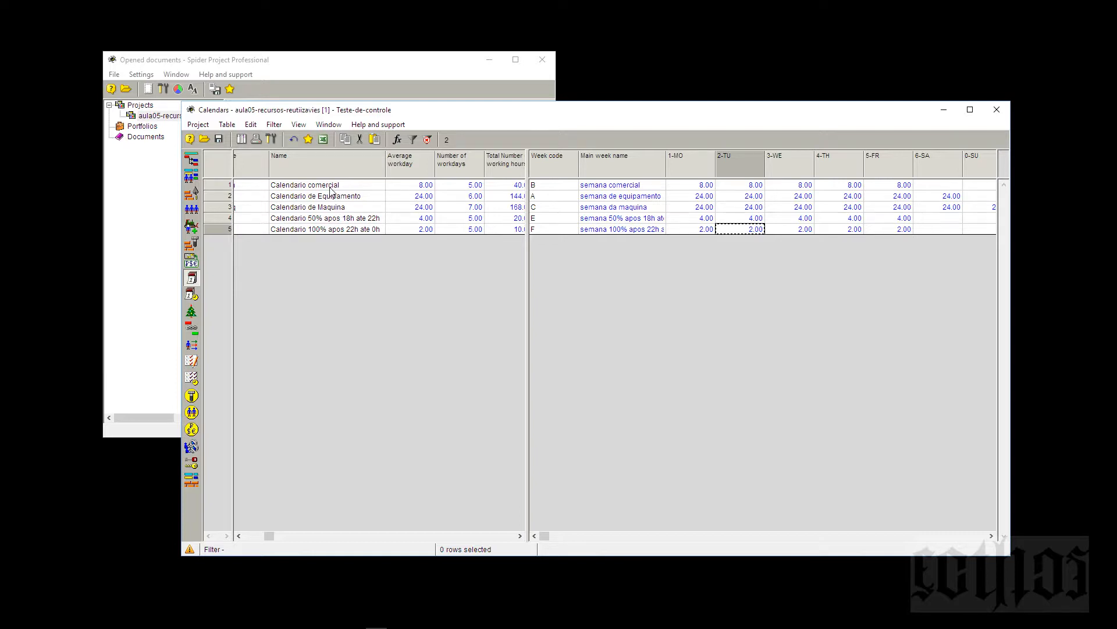
left_click(330, 186)
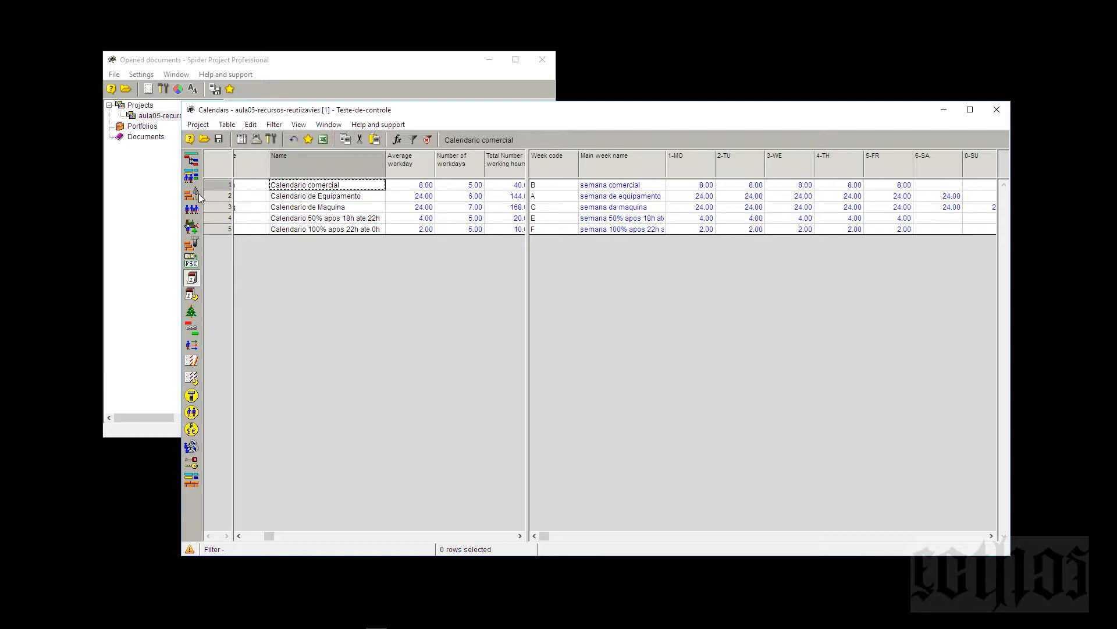
Step: Open the properties of the resource Pedreiro from the resources table
left_click(193, 209)
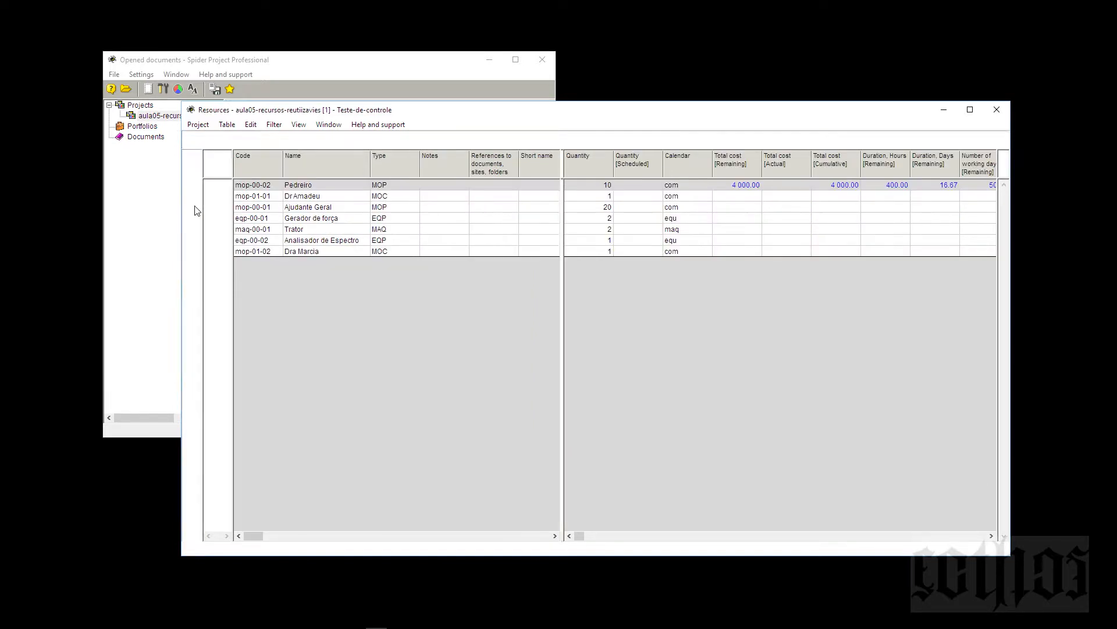
right_click(217, 189)
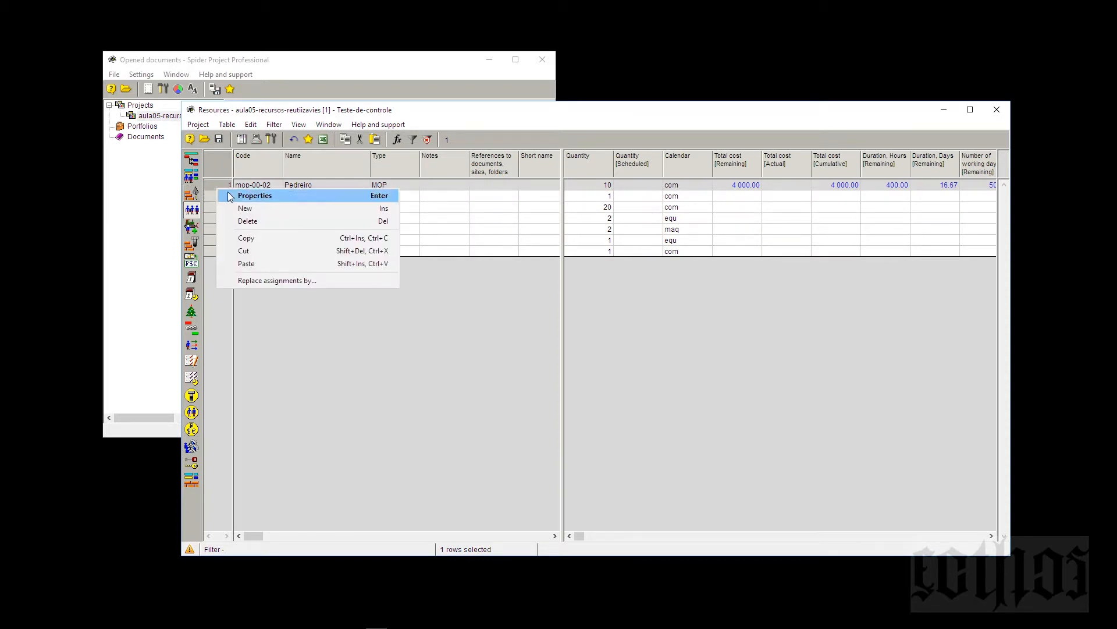
left_click(231, 197)
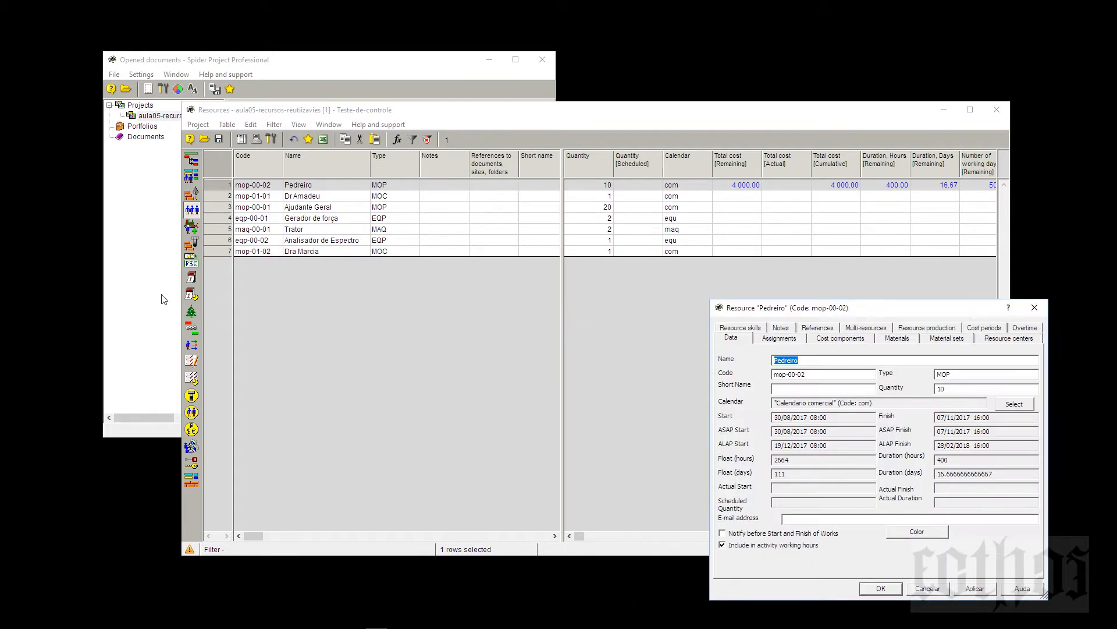
Step: Bring up the Overtime table and place it beside the Pedreiro resource properties
left_click(391, 69)
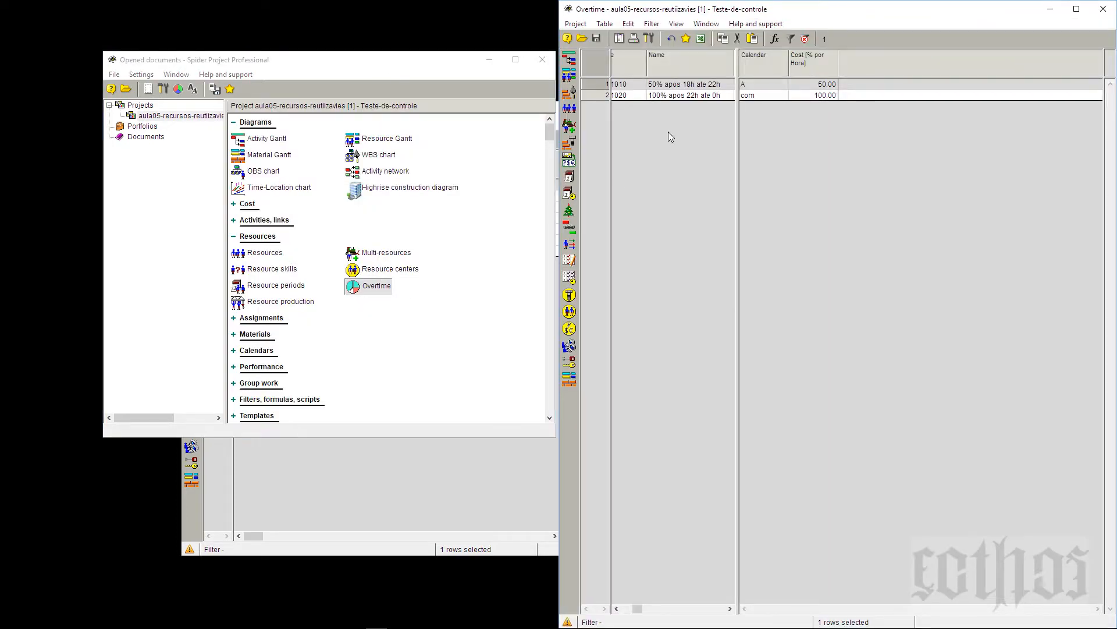
left_click_drag(777, 8, 5, 129)
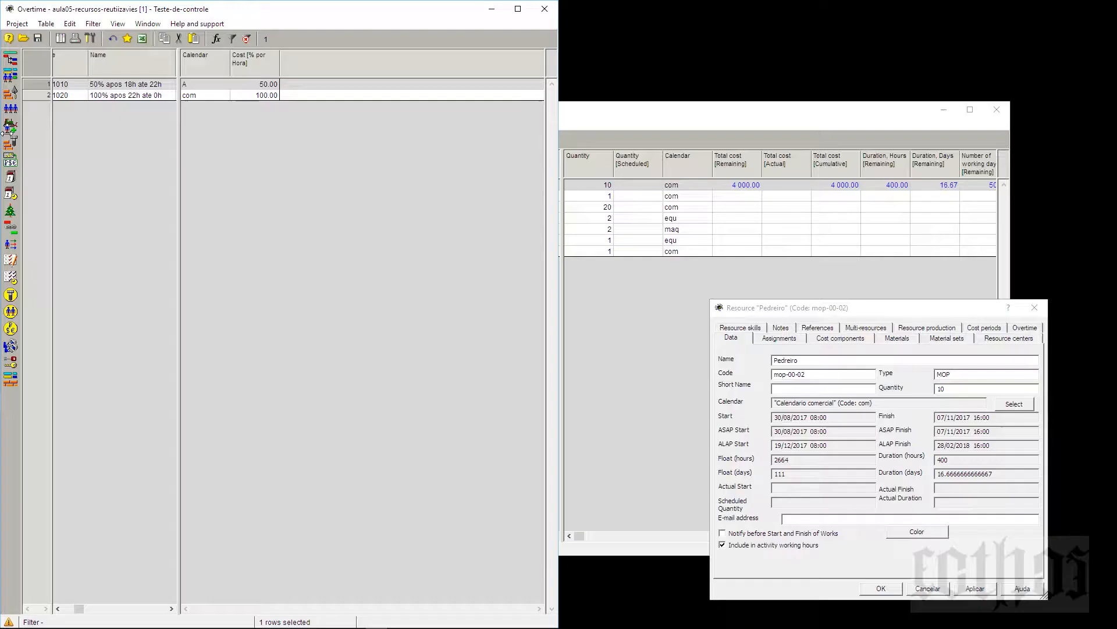
left_click(114, 86)
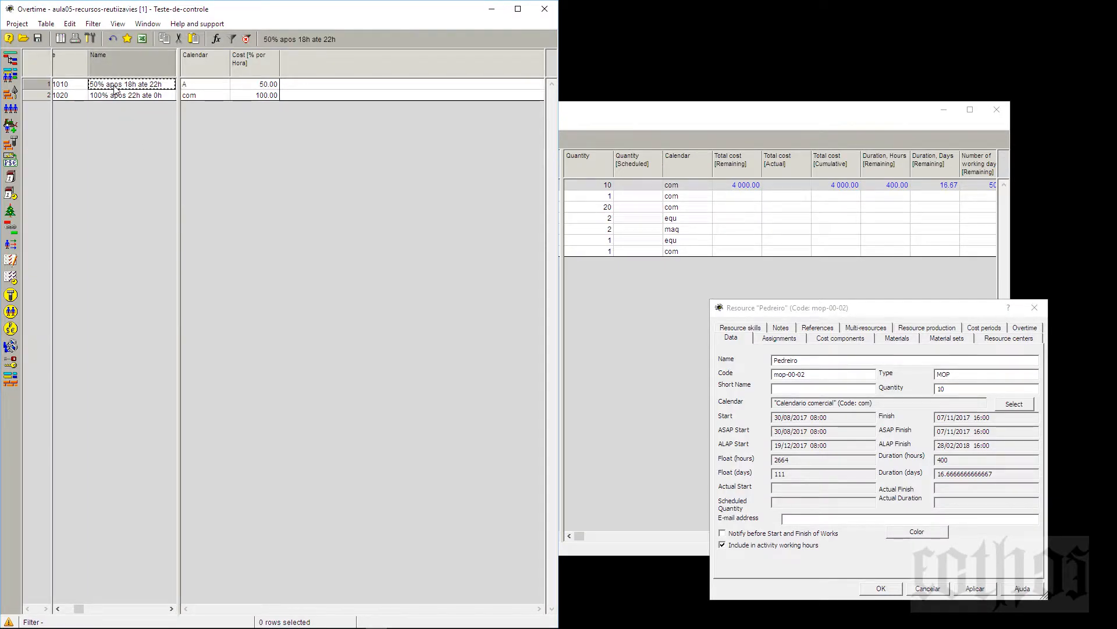
left_click(115, 97)
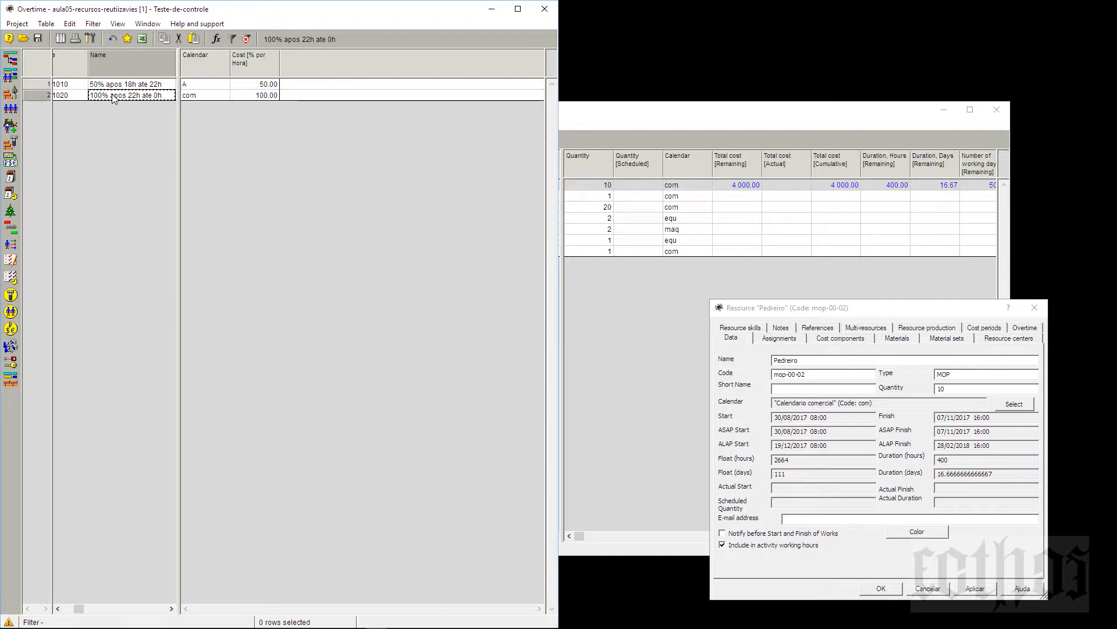
Step: Open the properties of the overtime 50% apos 18h ate 22h and place the dialog over the Overtime table
left_click(53, 95)
right_click(54, 94)
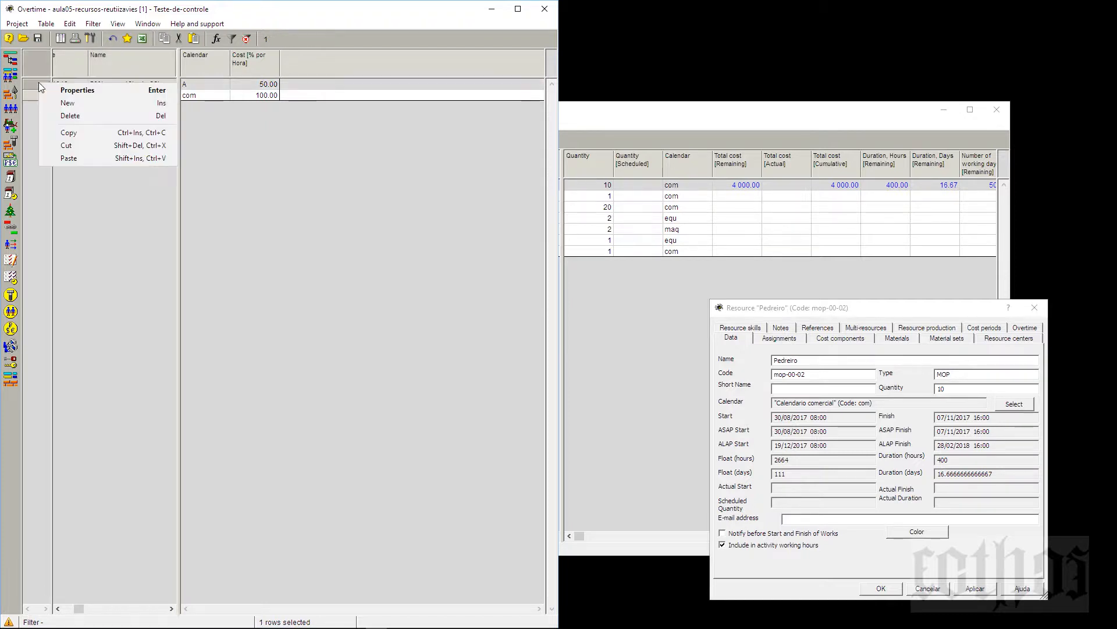
key("Escape")
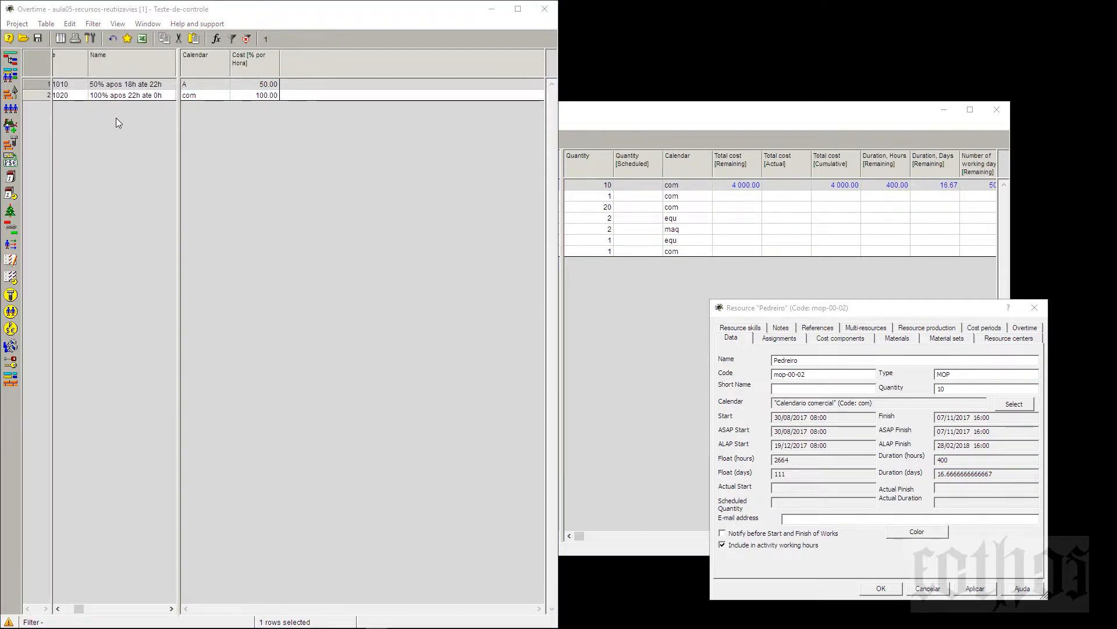
left_click_drag(793, 171, 332, 153)
left_click(410, 191)
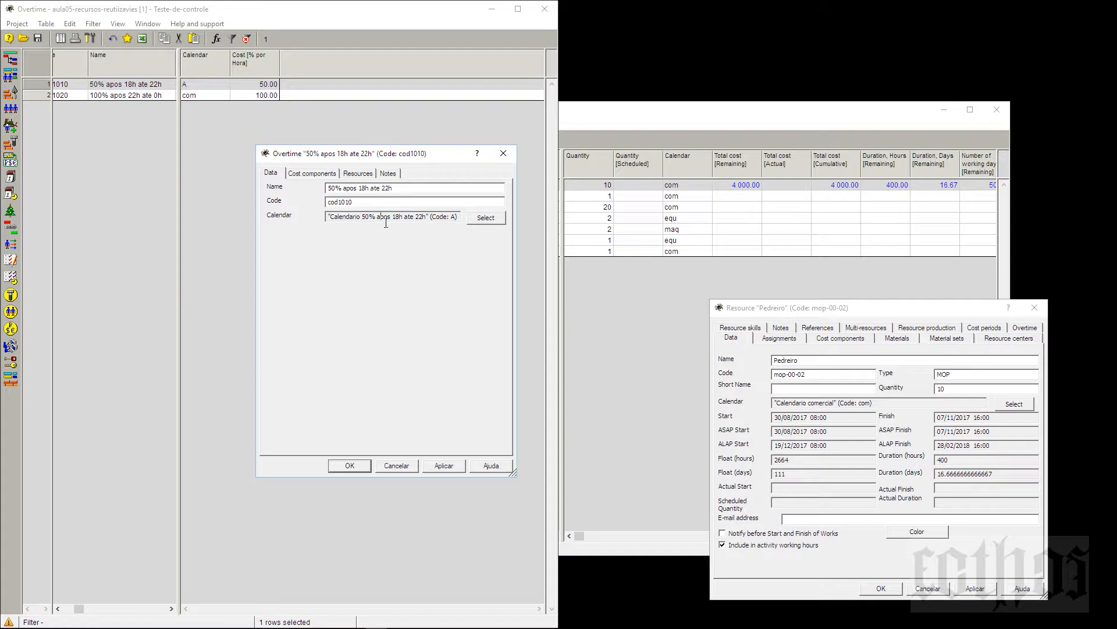
Step: Review the cost component percentage, the resources and the general data of the overtime 50% apos 18h ate 22h
left_click(326, 174)
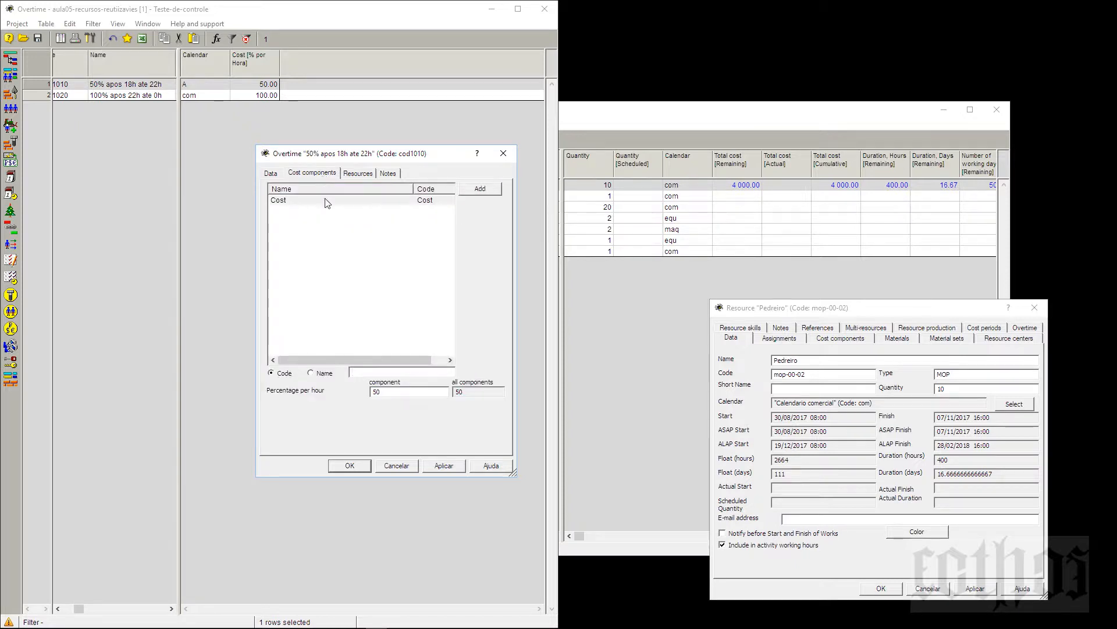
left_click(322, 202)
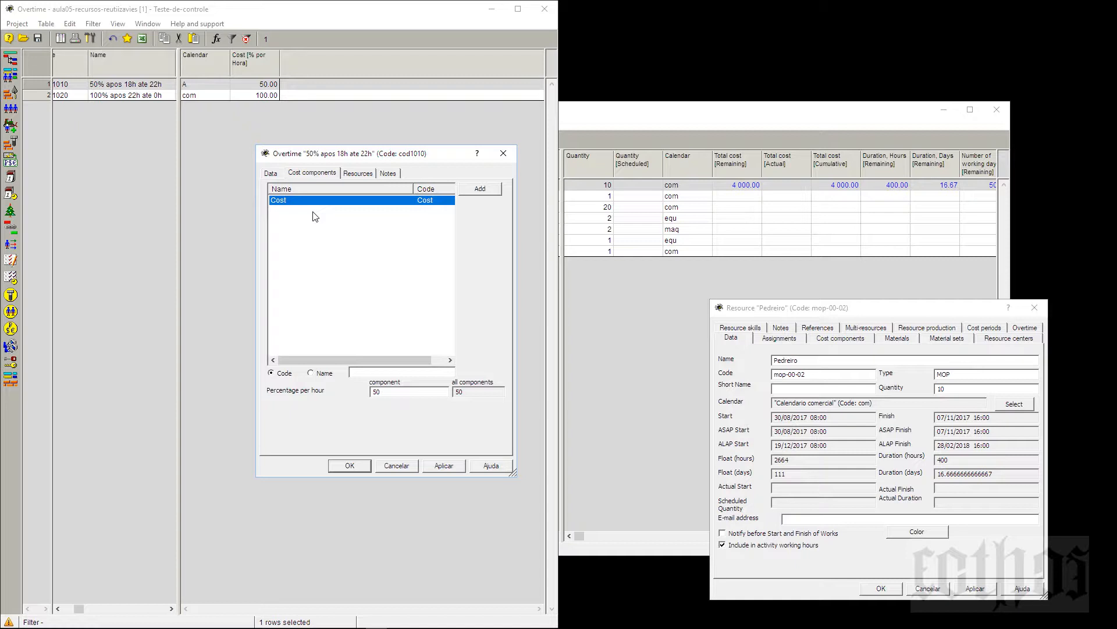
left_click(403, 396)
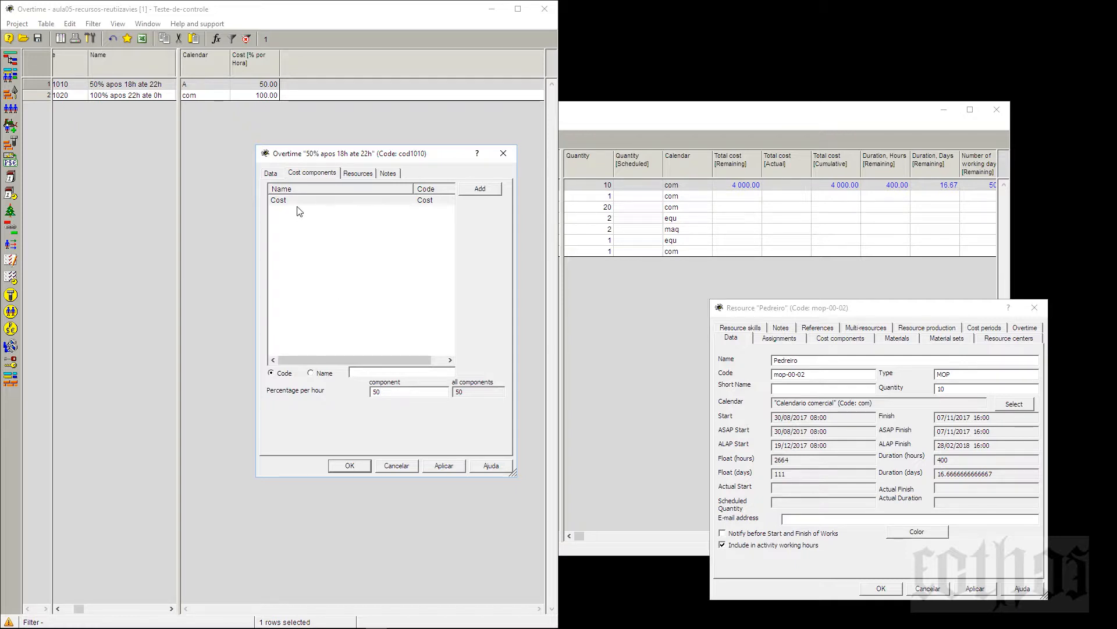
left_click(358, 175)
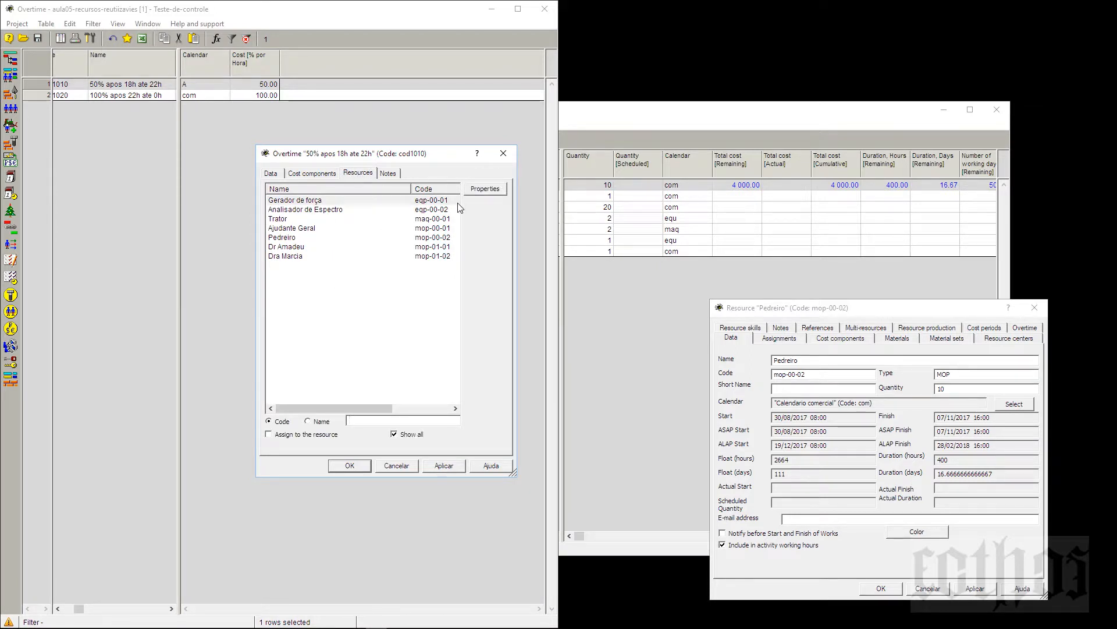
left_click(281, 173)
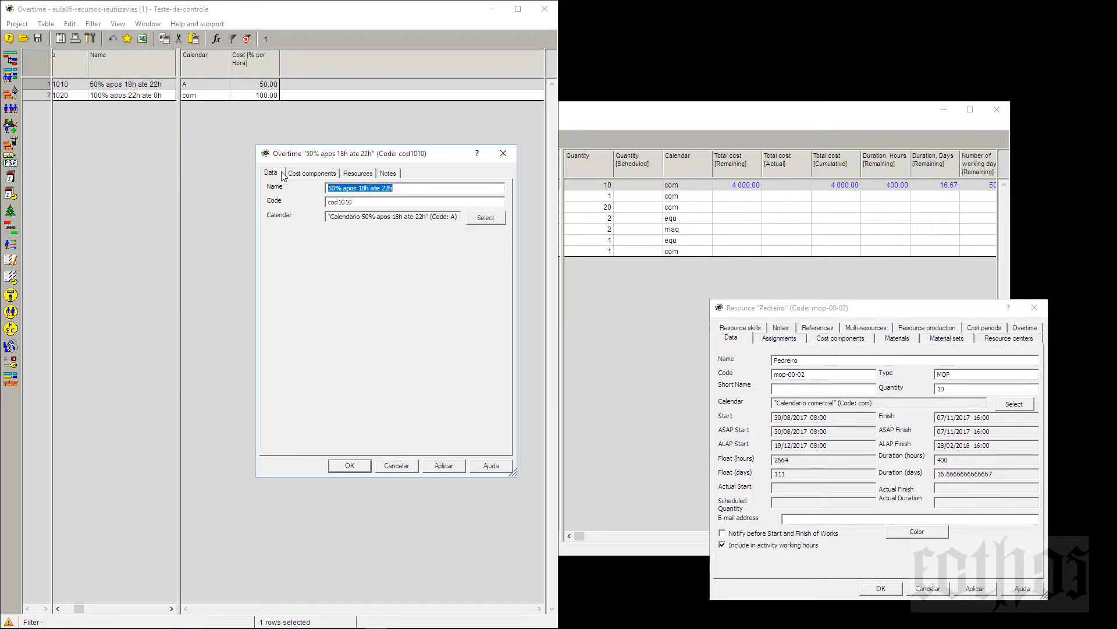
left_click(410, 191)
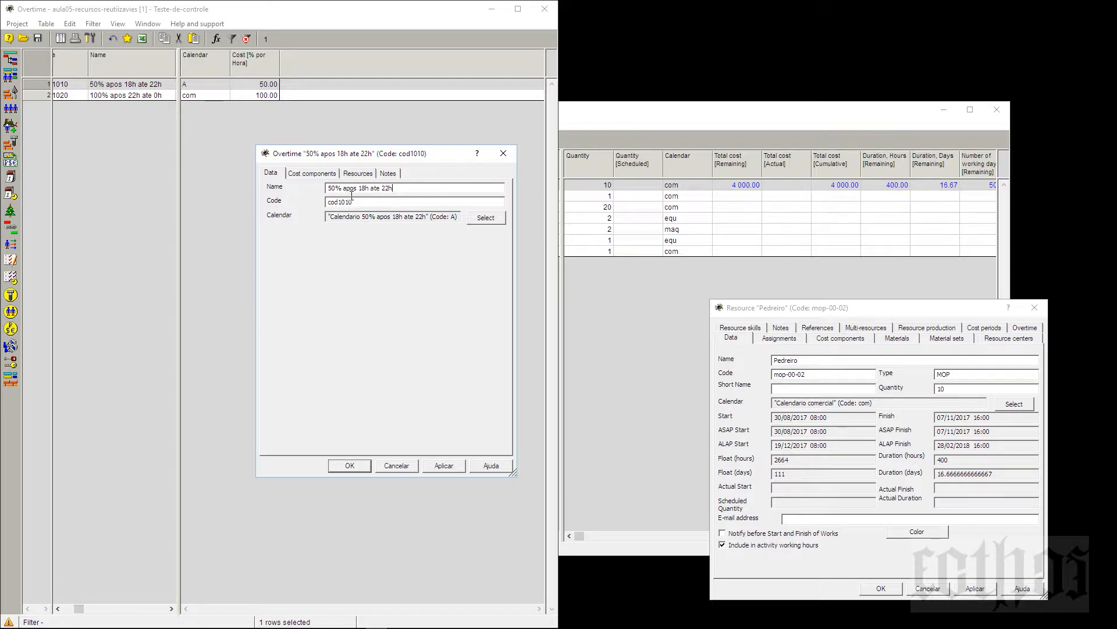
left_click_drag(344, 191, 324, 192)
left_click(314, 174)
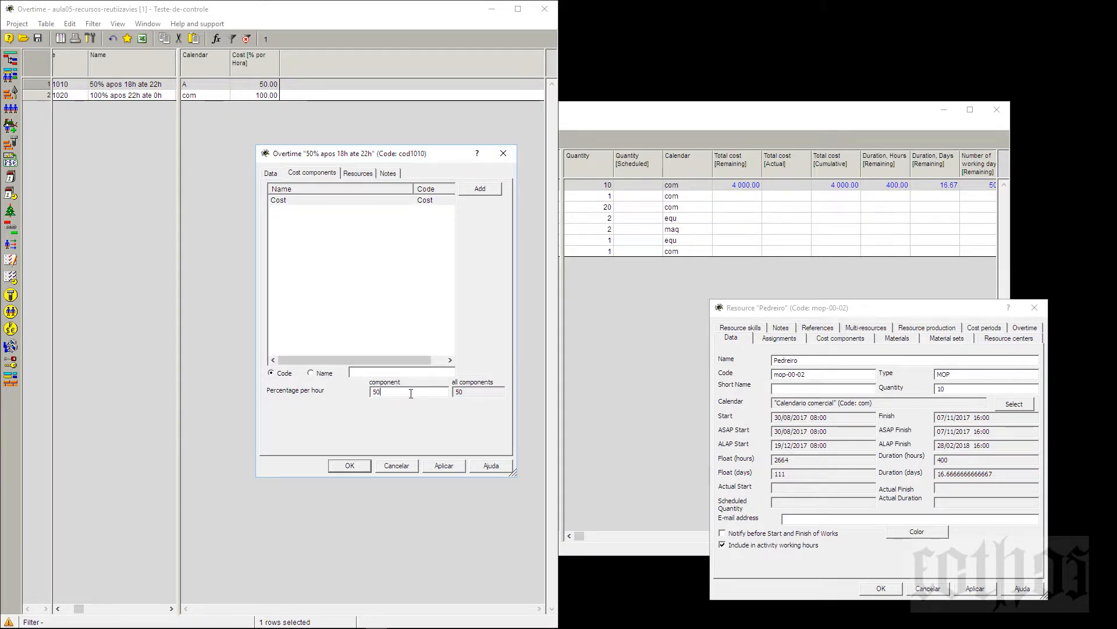
left_click(455, 466)
Step: Rename the overtime 100% apos 22h ate 0h to 100% apos 22h ate 24h in its properties
left_click(30, 96)
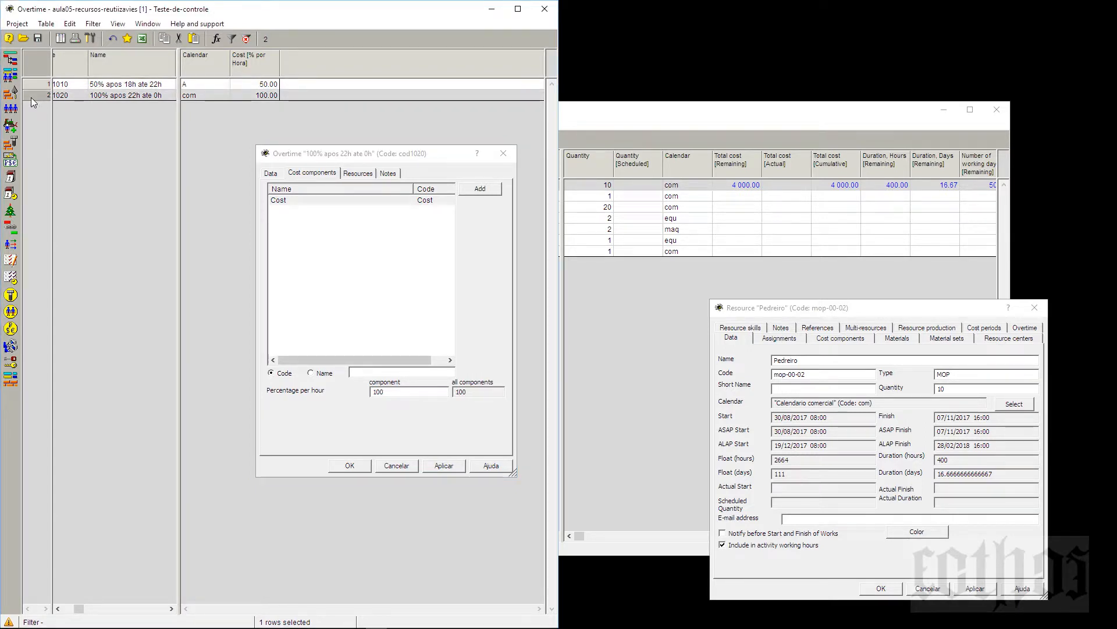
left_click(271, 173)
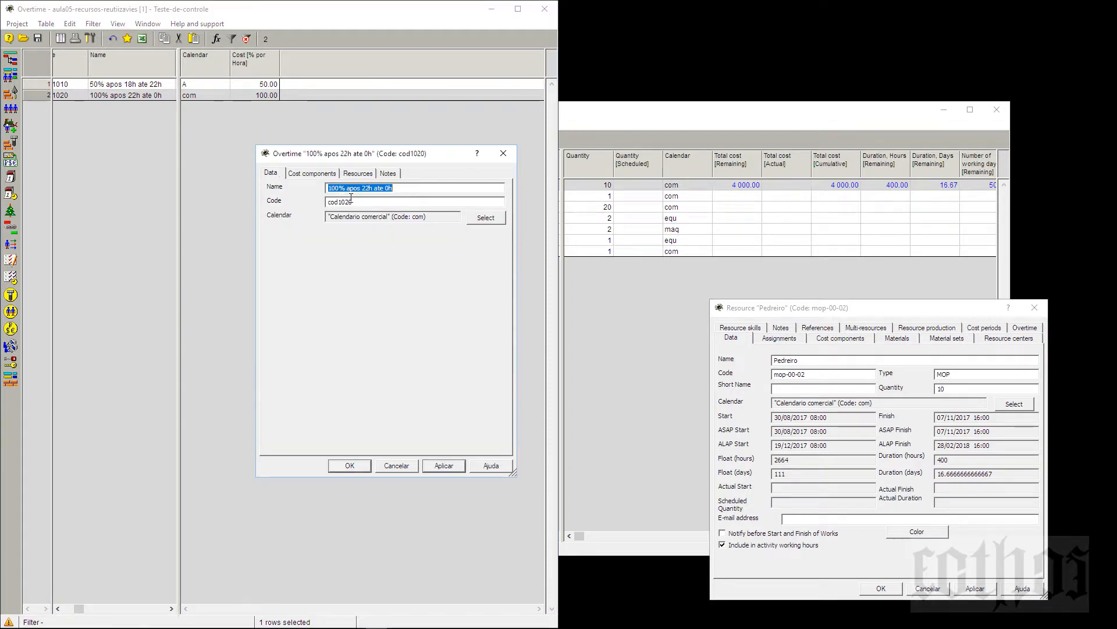
left_click(365, 189)
left_click(393, 194)
type("24")
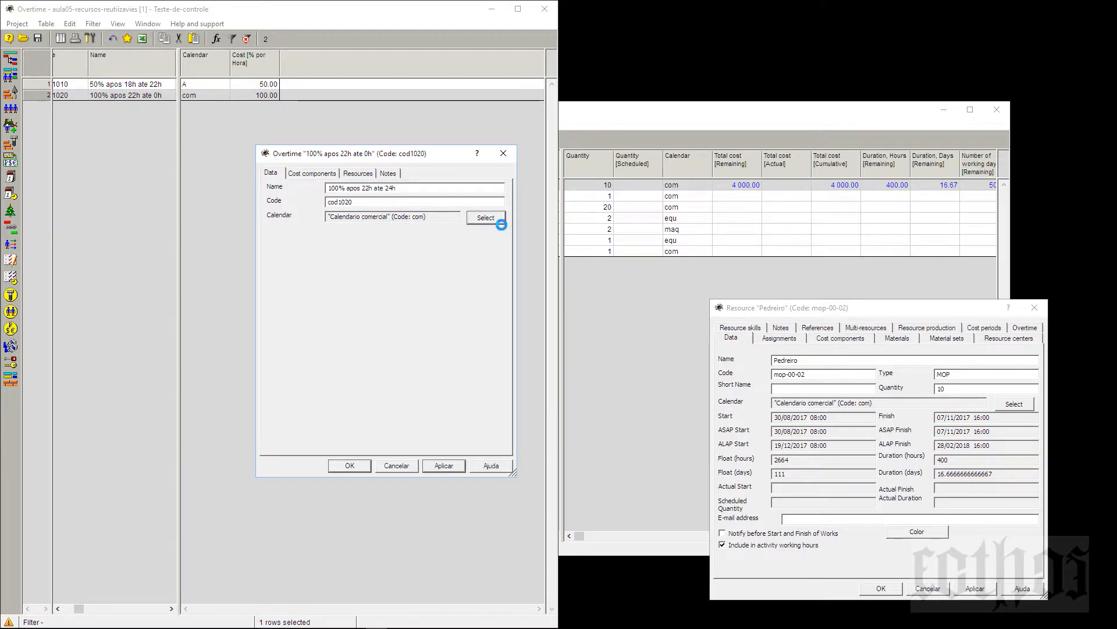
Step: Assign Calendario 100% apos 22h ate 0h to the 100% overtime, check its cost component percentage and save the properties
left_click(494, 220)
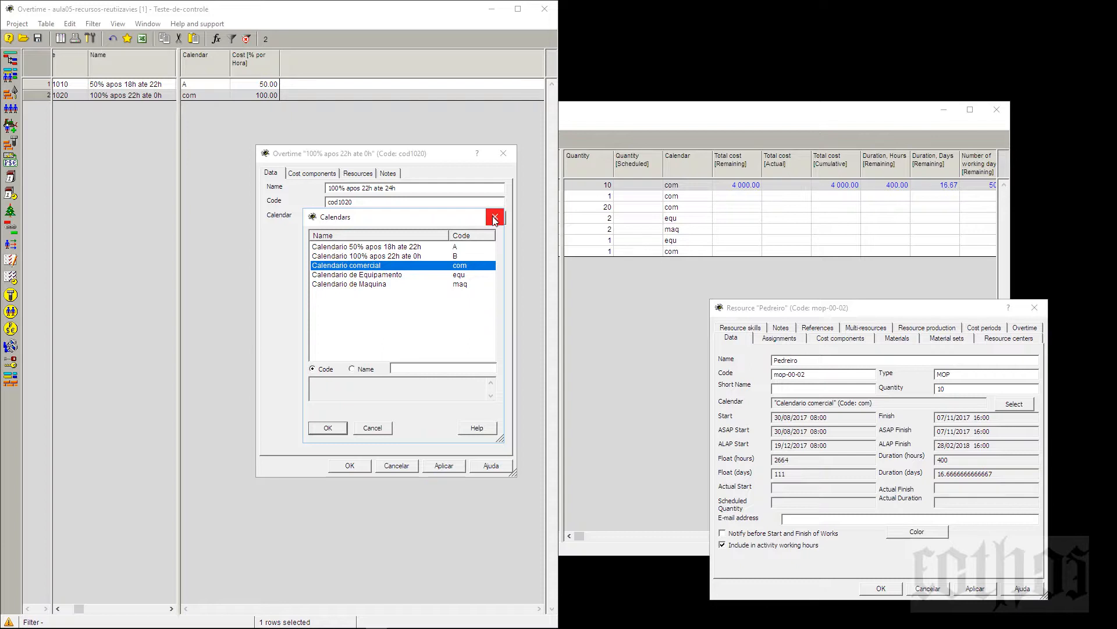
left_click(394, 256)
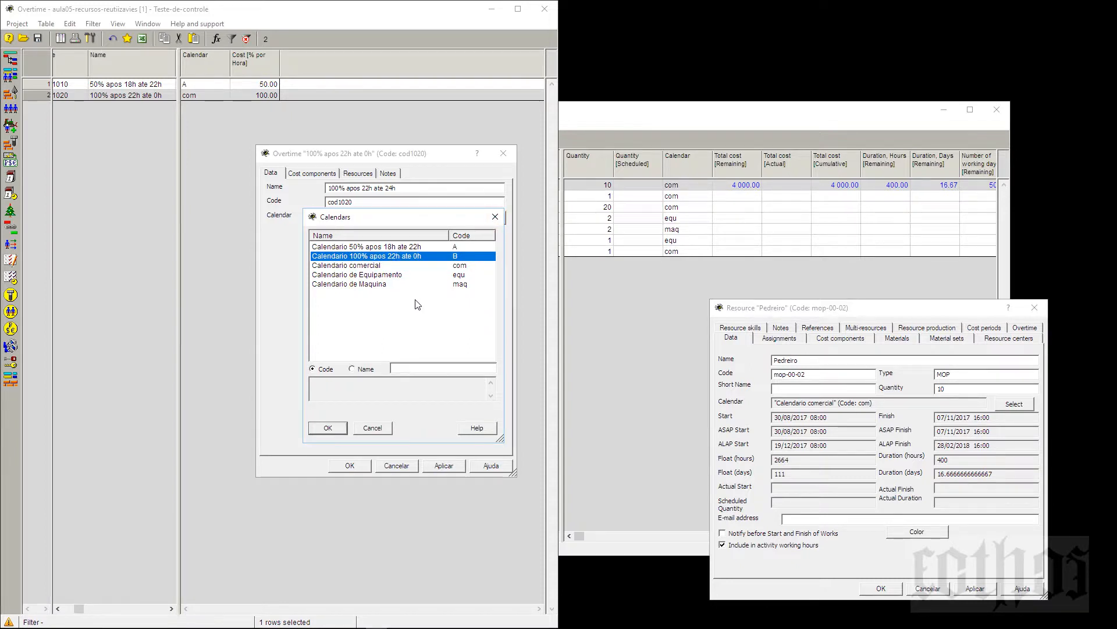
left_click(337, 431)
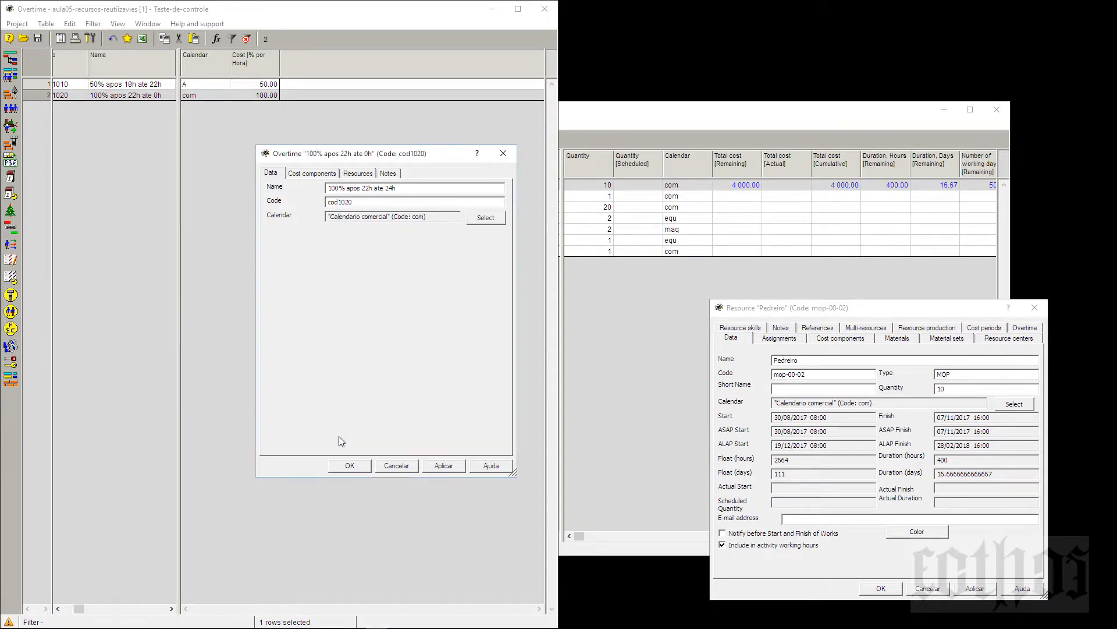
left_click(438, 467)
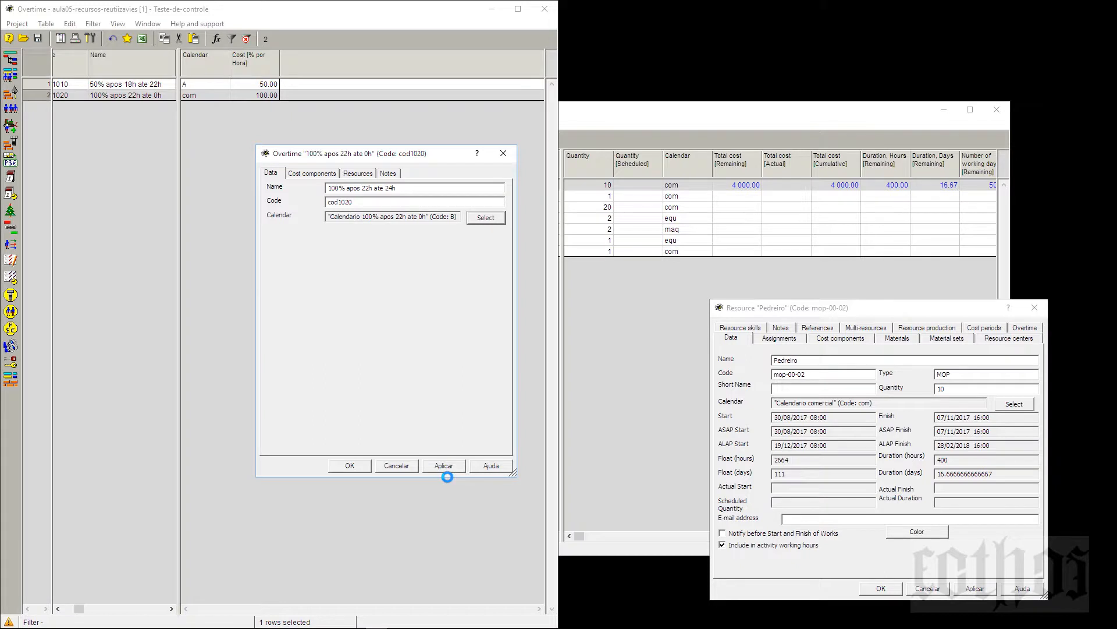
left_click(322, 173)
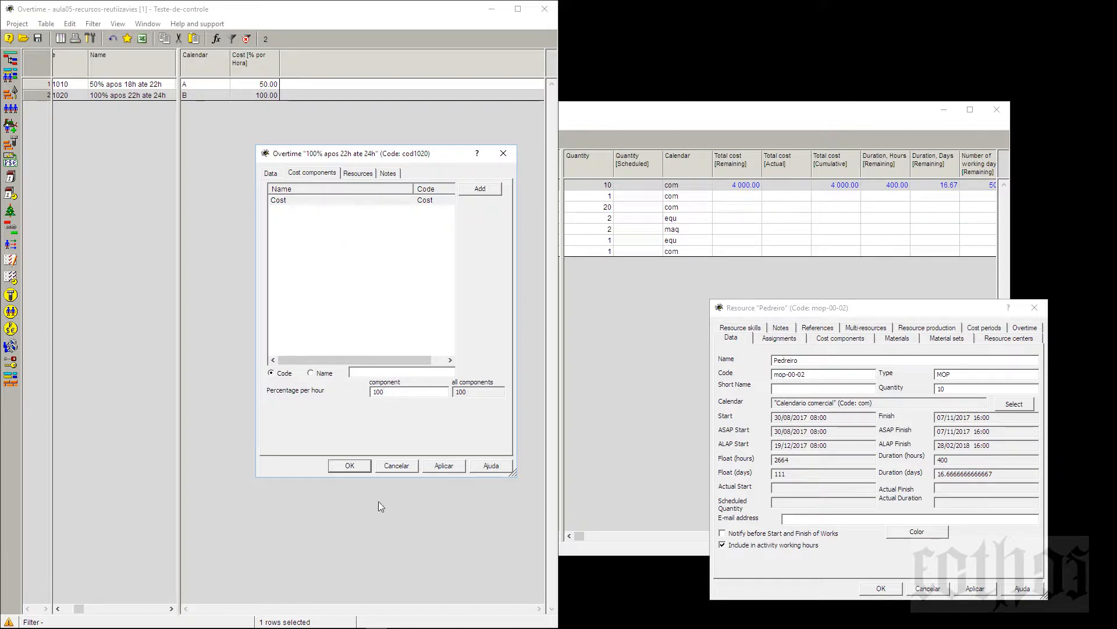
left_click(357, 466)
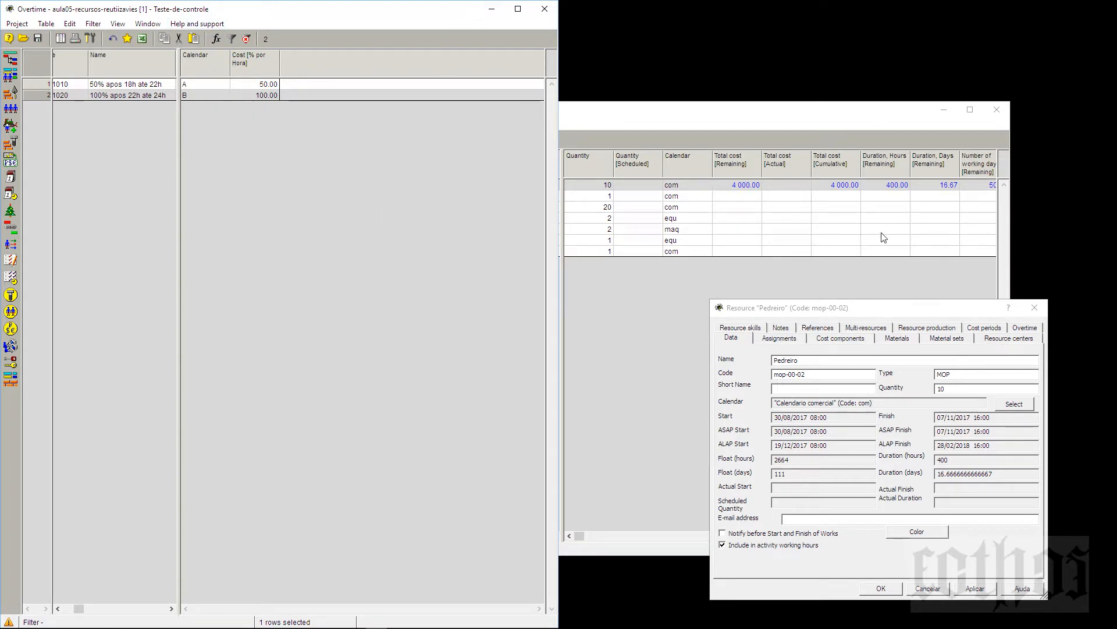
Step: Place the Pedreiro properties dialog over the Overtime window and move the Resources window clear of both
left_click(889, 312)
left_click_drag(889, 313, 368, 250)
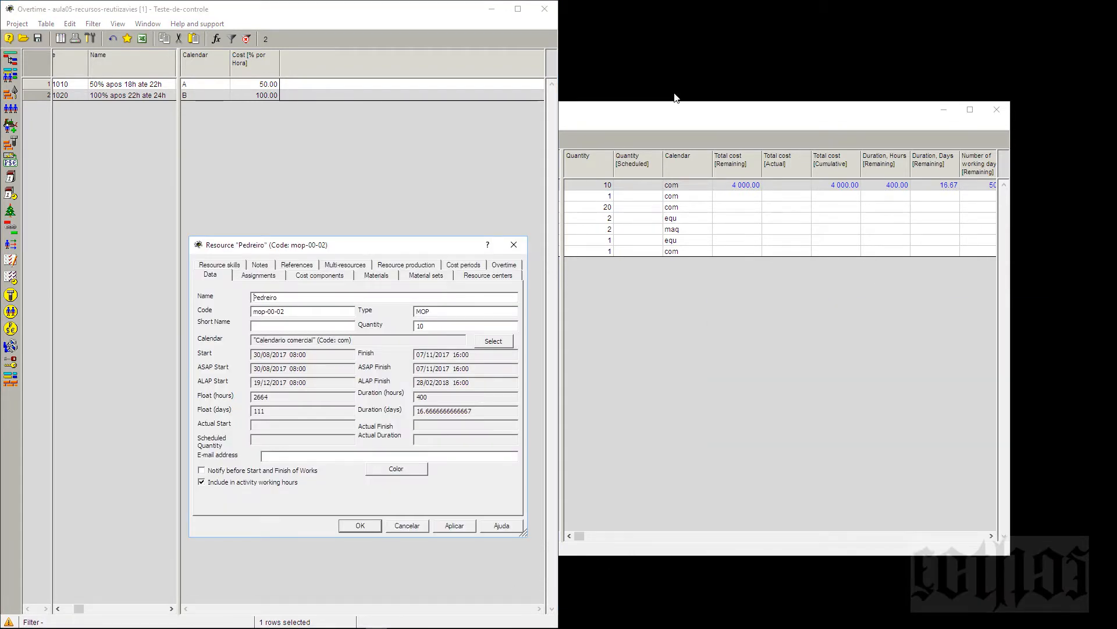
left_click_drag(672, 109, 1116, 179)
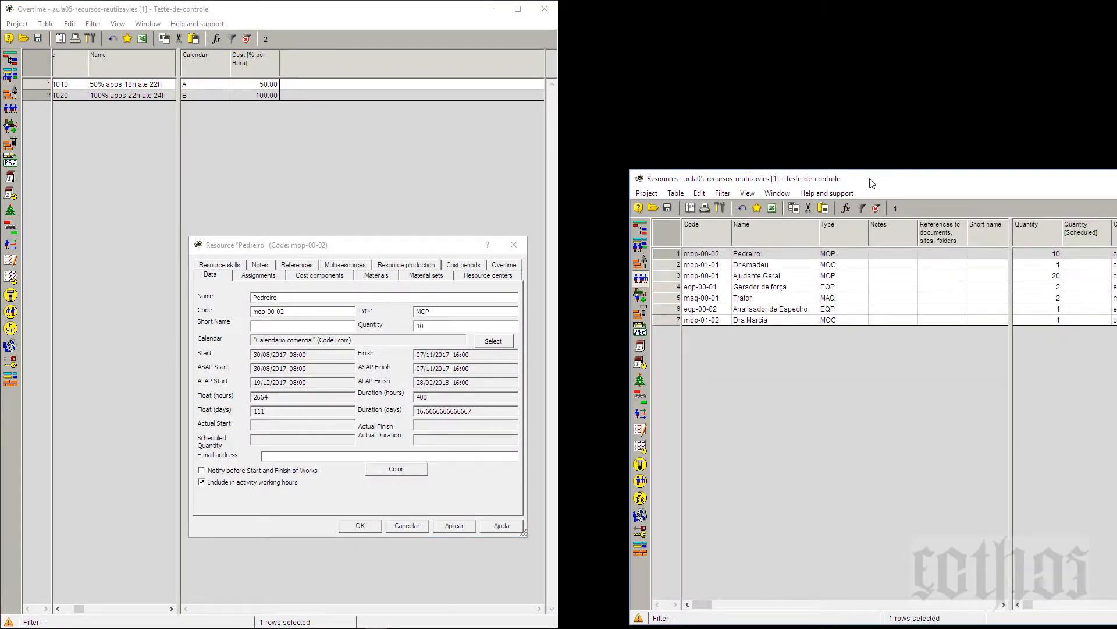
Step: Place the Resources window beside the Overtime window and return to the Pedreiro properties dialog
left_click_drag(870, 179, 1116, 187)
left_click(704, 85)
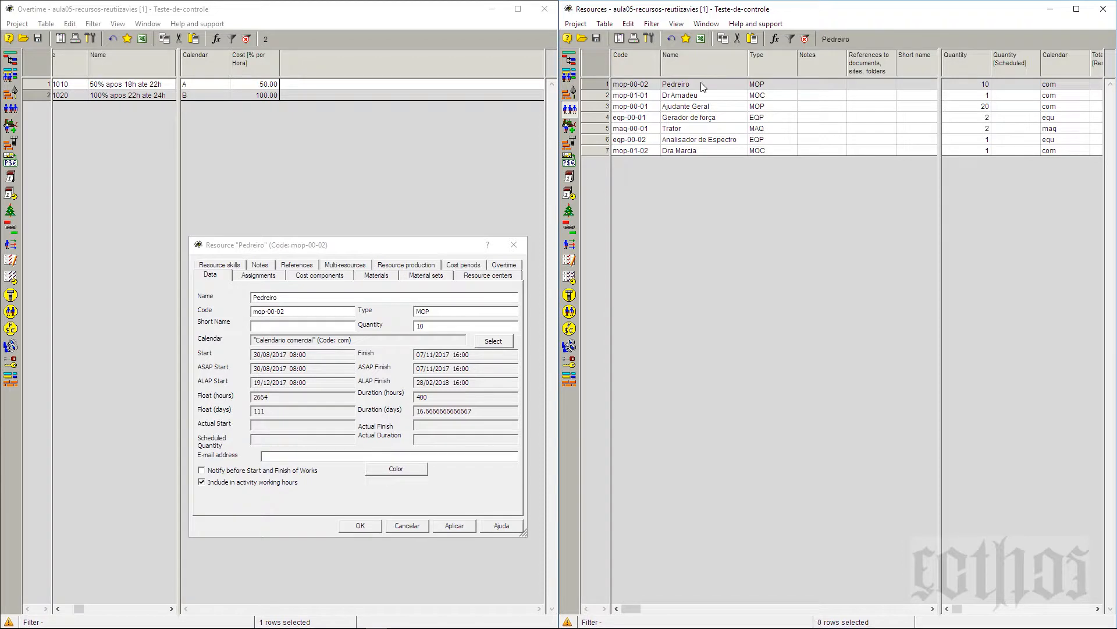
left_click(298, 300)
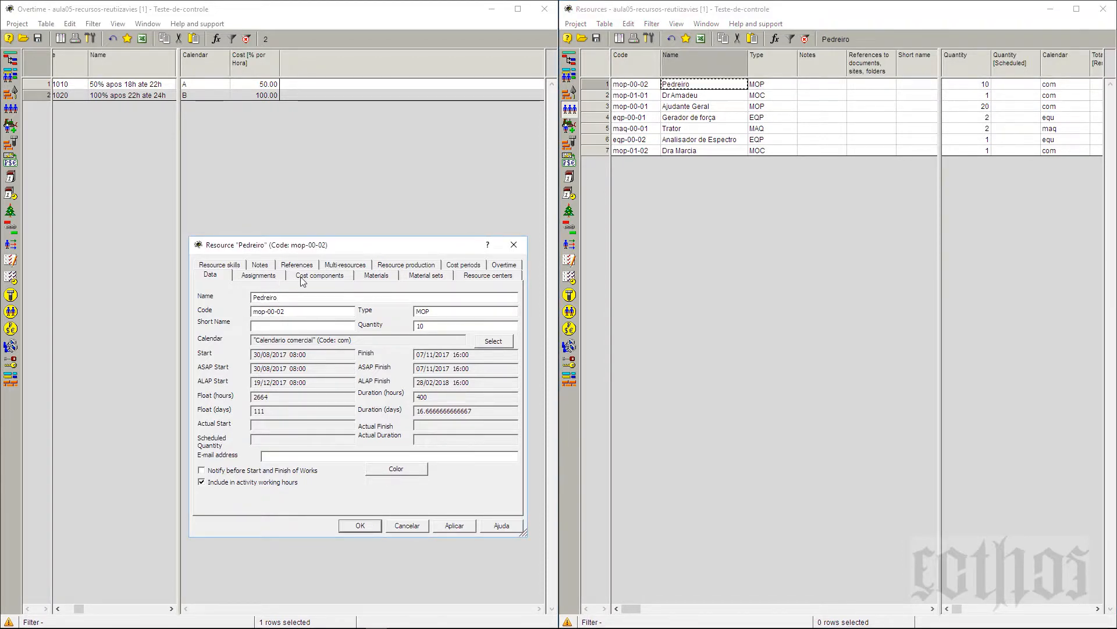
Step: Add the overtimes 50% apos 18h ate 22h and 100% apos 22h ate 24h to the resource Pedreiro
left_click(510, 266)
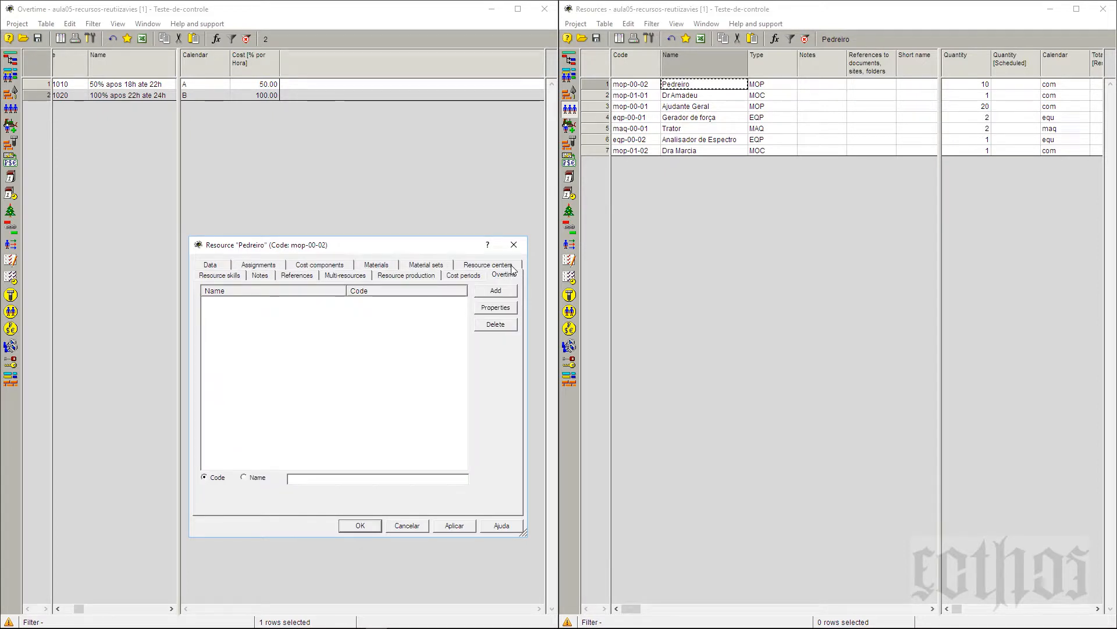
left_click(496, 291)
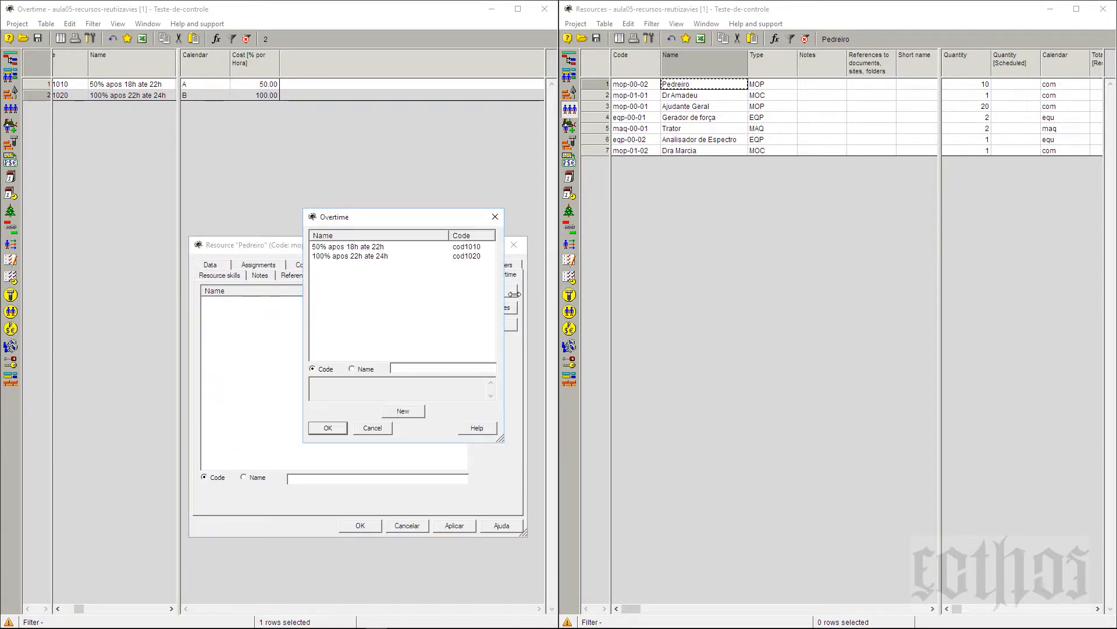
left_click(361, 249)
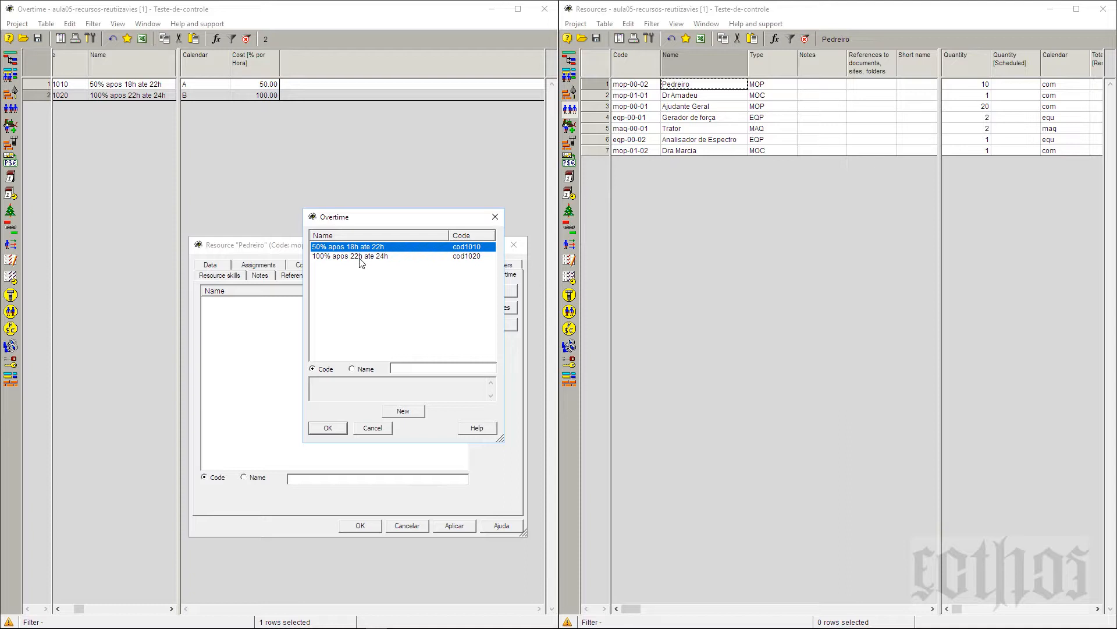
left_click(361, 257, "ctrl")
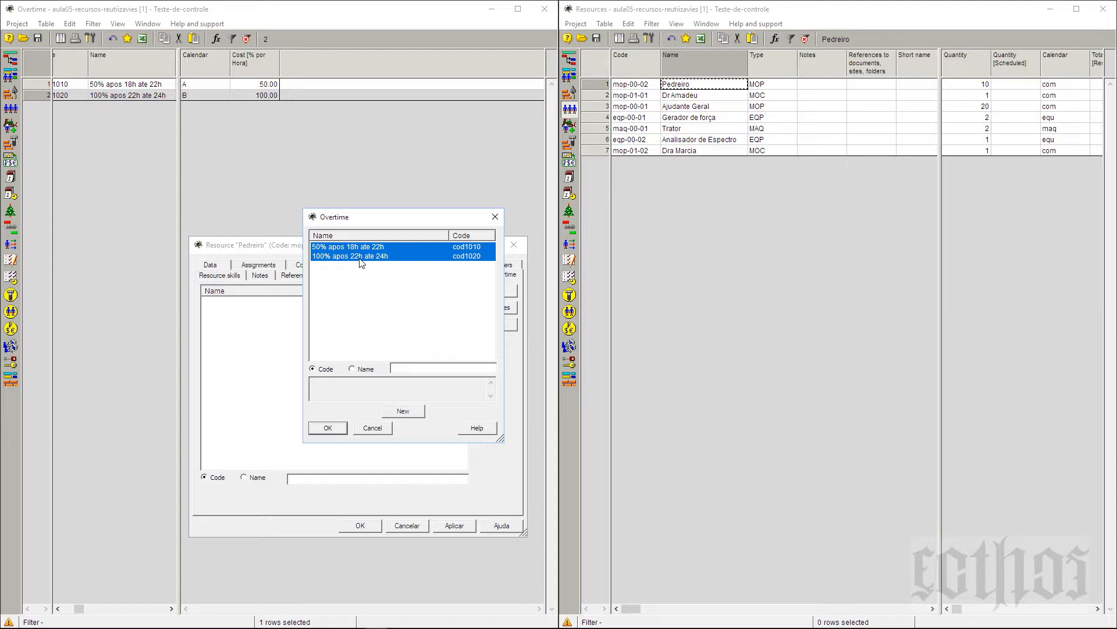
left_click(327, 429)
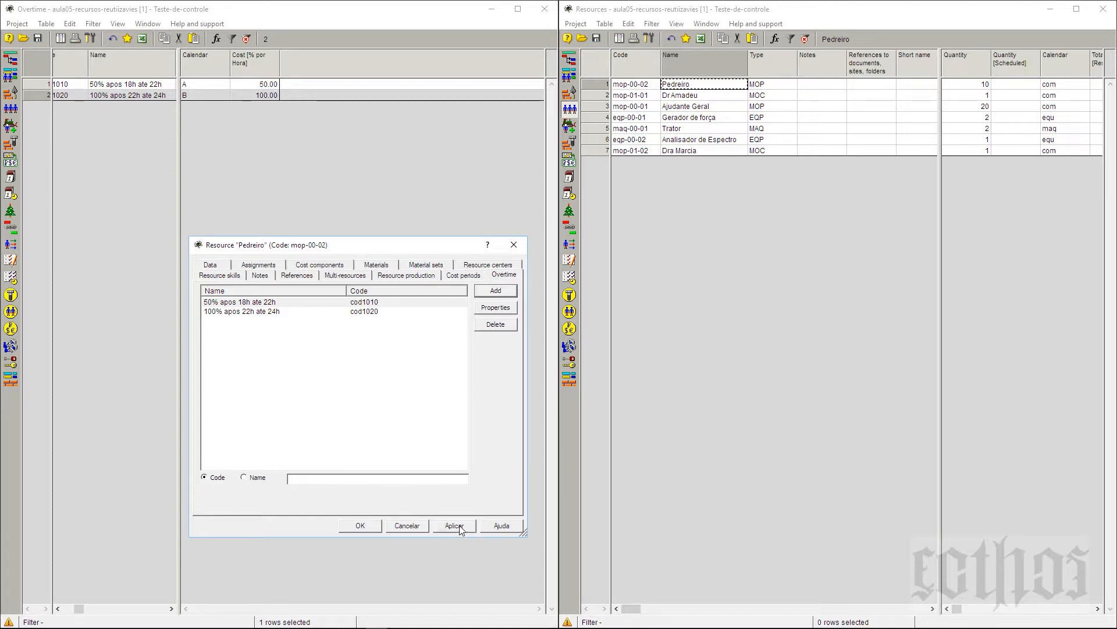
Step: Add a cost period starting 10/09/2017 00:00 to Pedreiro and delete it again
left_click(218, 268)
left_click(296, 290)
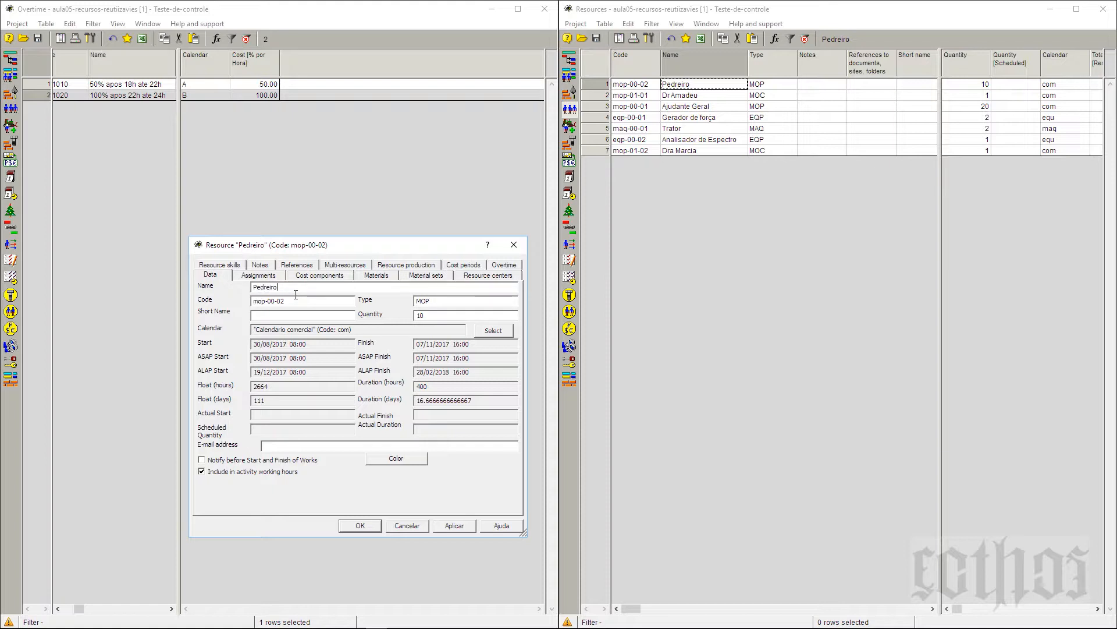
left_click(463, 266)
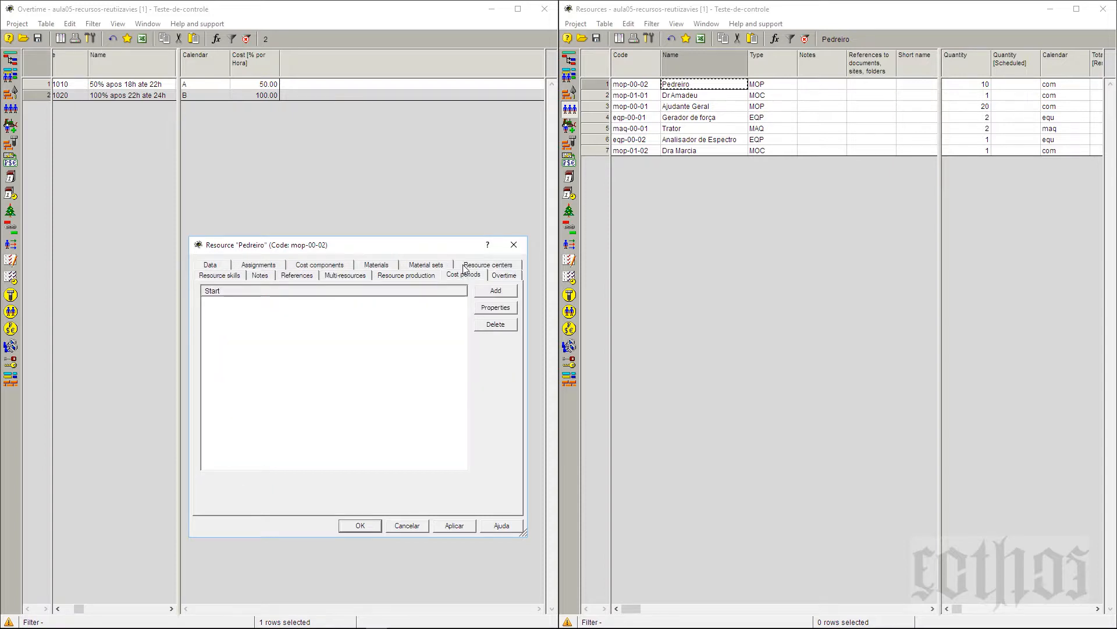
left_click(501, 292)
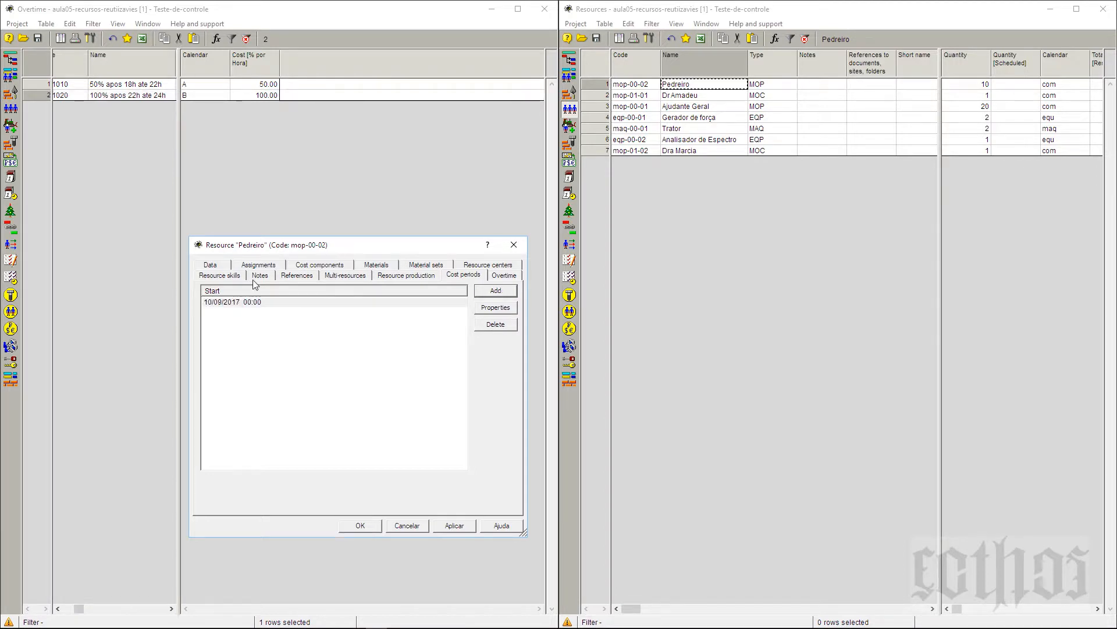
left_click(504, 324)
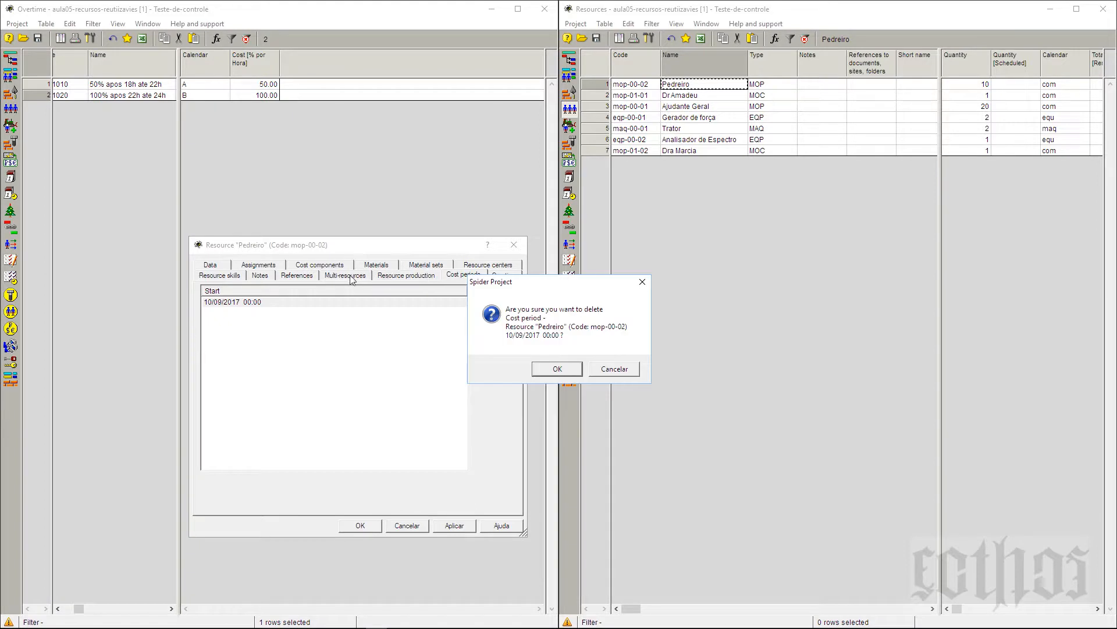
left_click(559, 368)
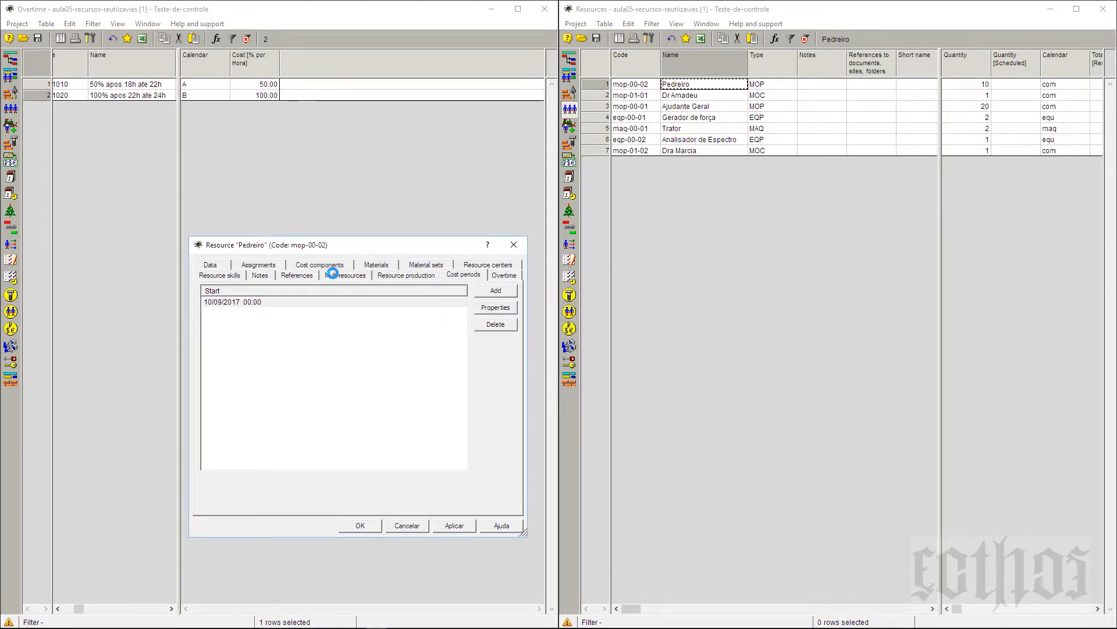
Step: Review Pedreiro's hour cost and the calendar assigned to it, leaving the calendar selection without a change
left_click(325, 267)
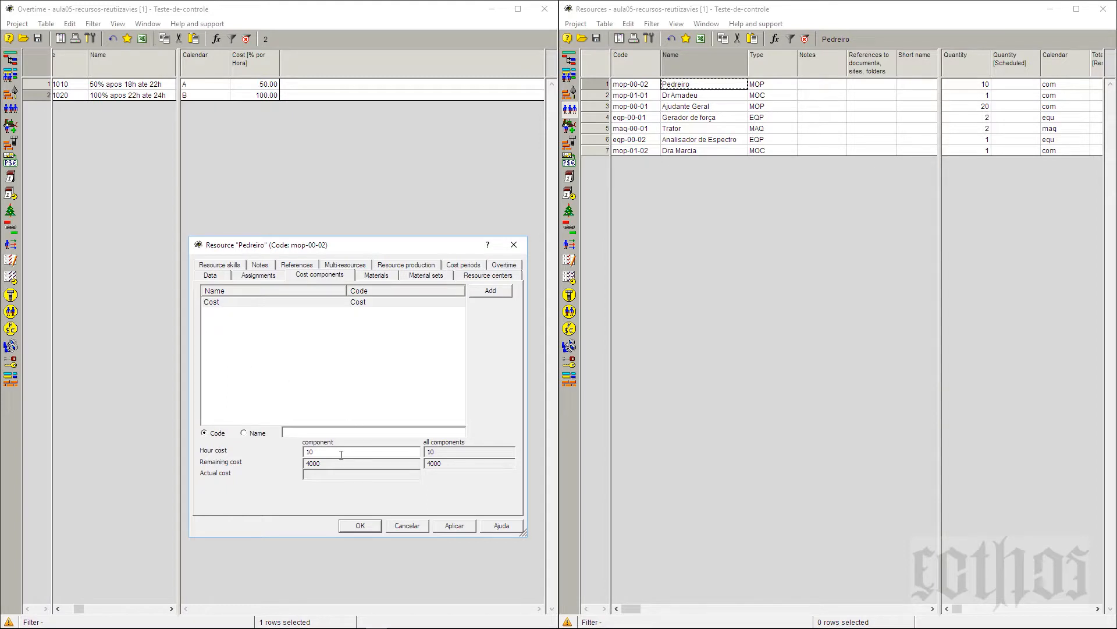
left_click_drag(341, 455, 286, 456)
left_click(220, 279)
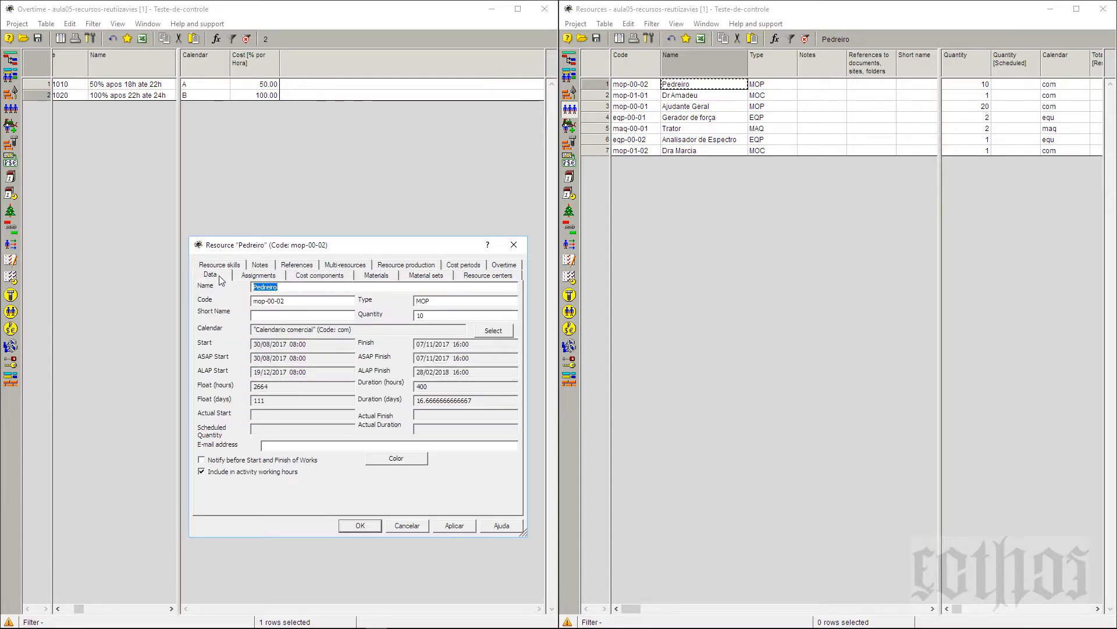
left_click(377, 335)
left_click(502, 332)
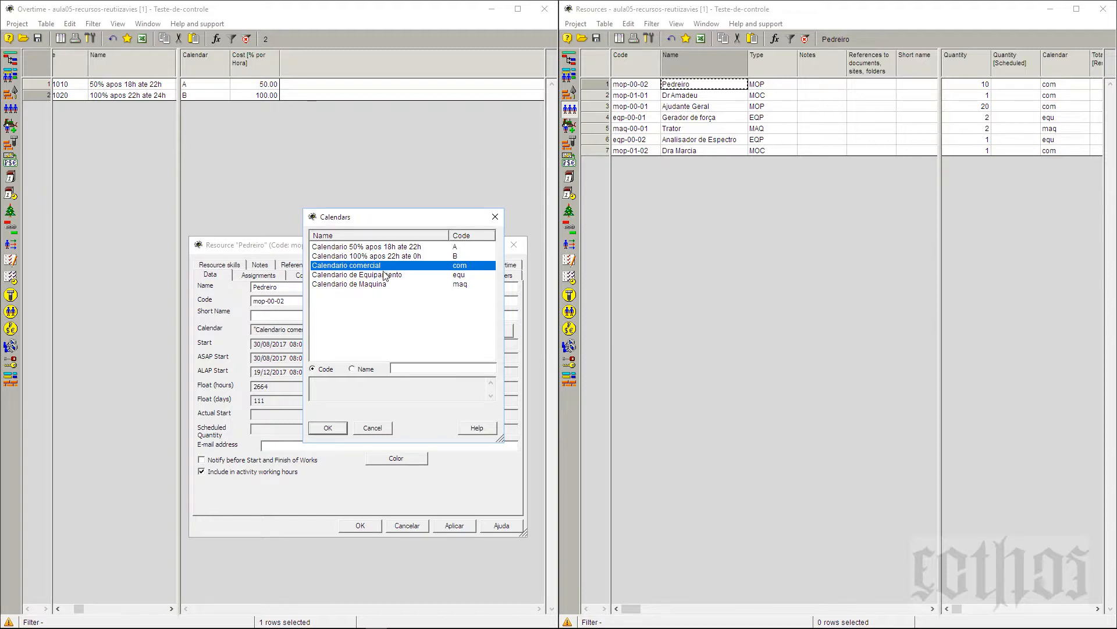
left_click(379, 430)
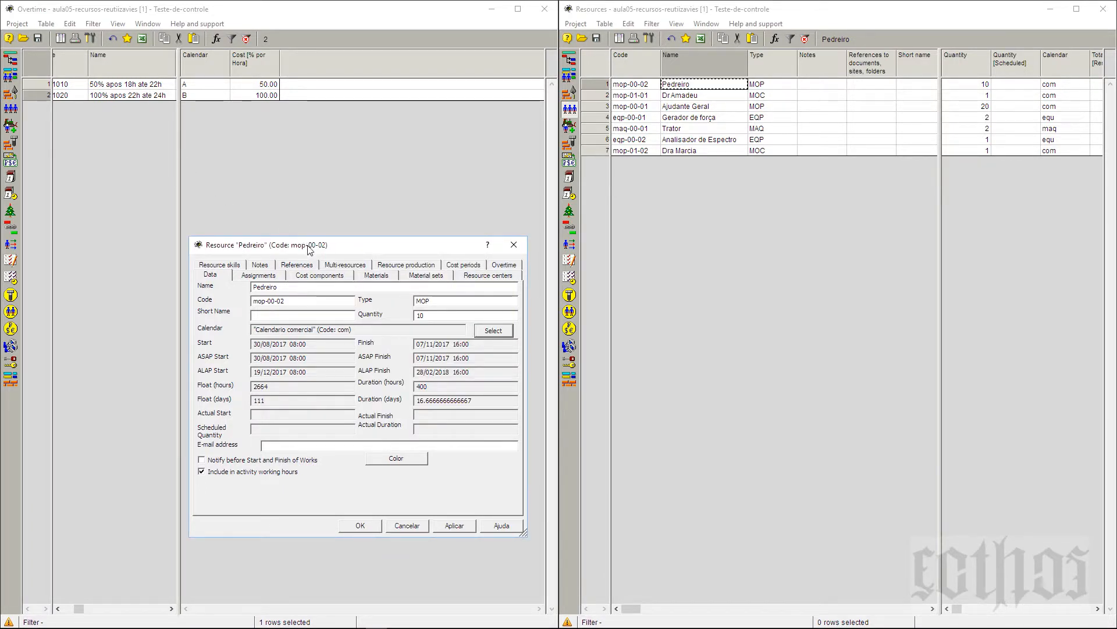
Step: Compare the hourly cost percentages of the two overtimes with the Pedreiro dialog moved aside, and move the dialog back
left_click_drag(308, 247, 737, 232)
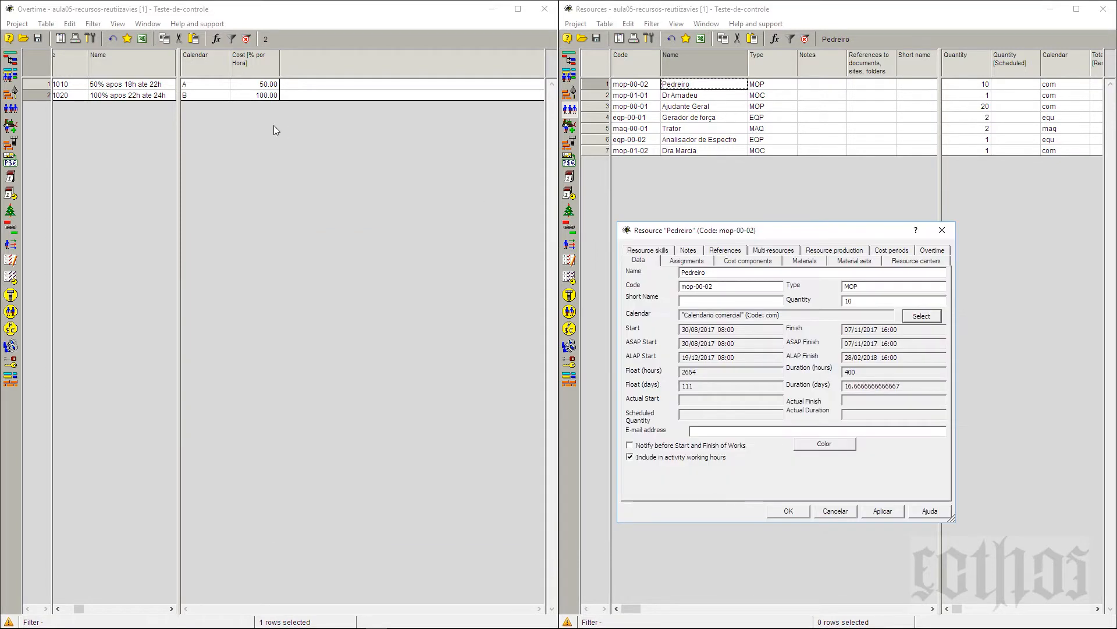
left_click(139, 87)
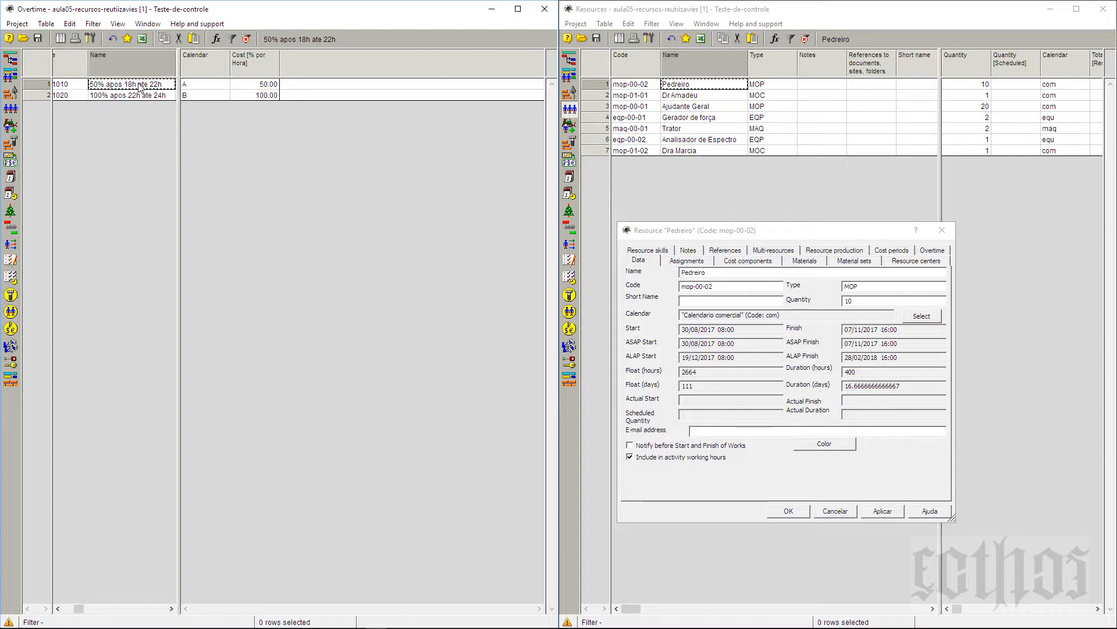
left_click(252, 87)
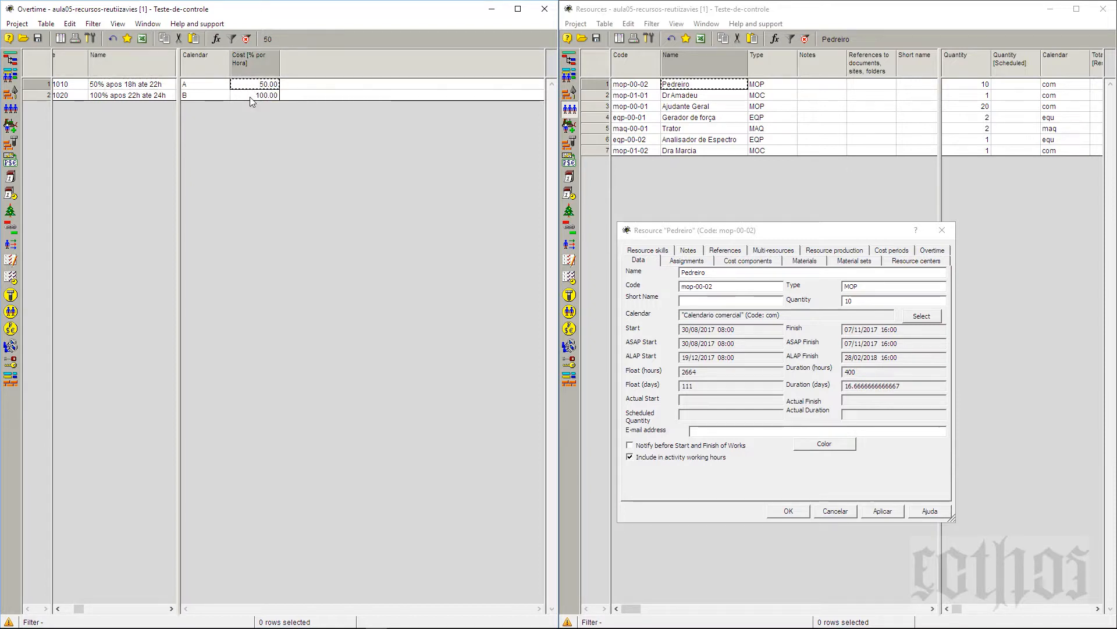
left_click(252, 95)
left_click(252, 88)
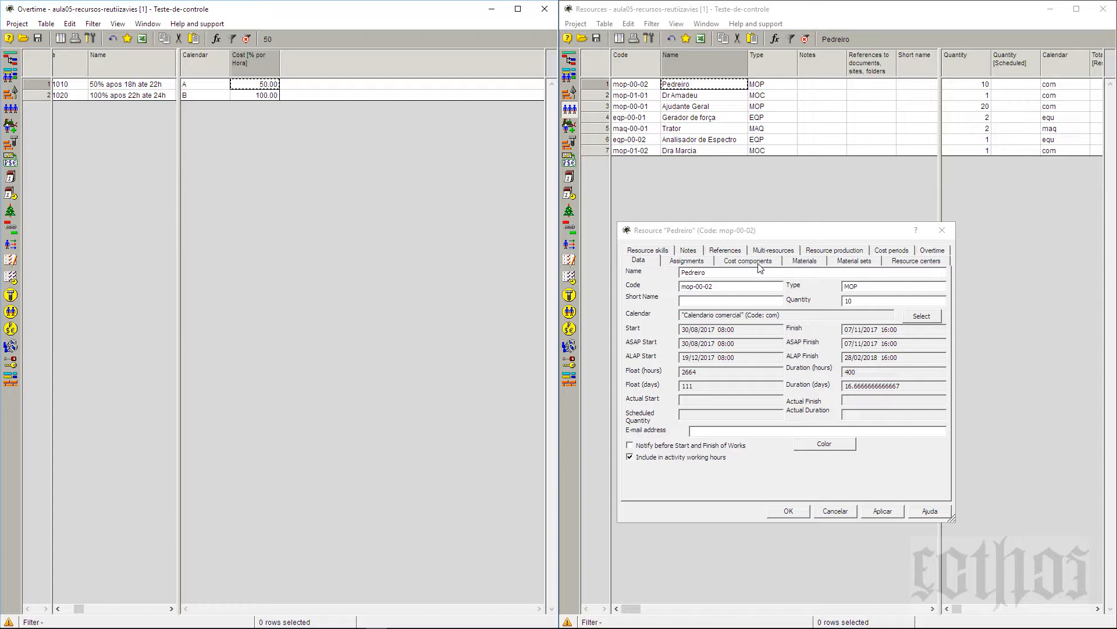
left_click(759, 232)
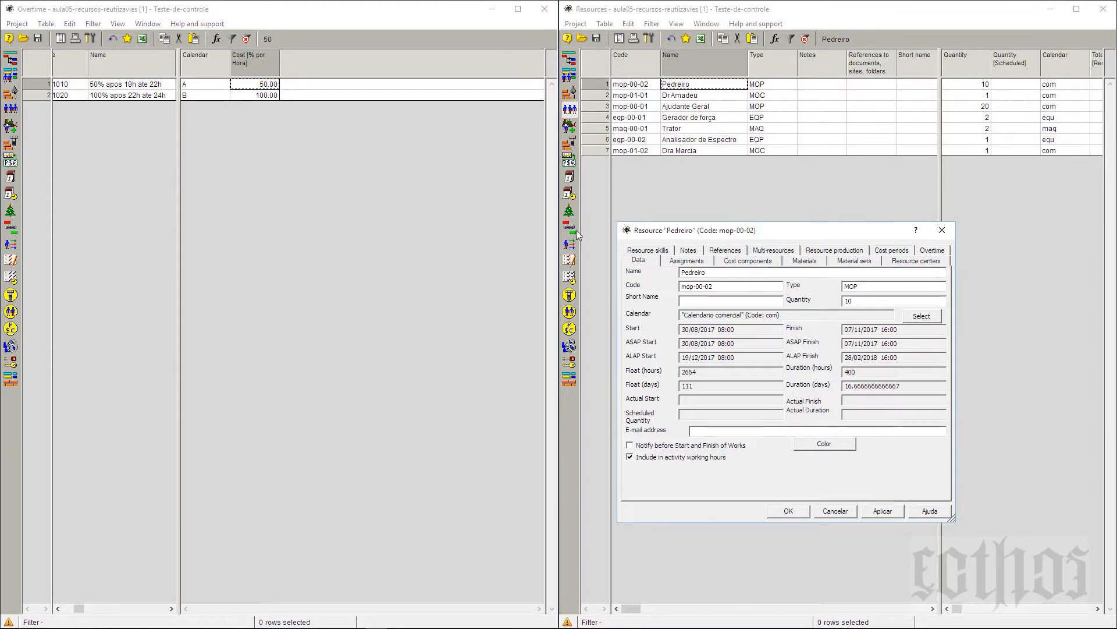
left_click_drag(298, 237, 298, 237)
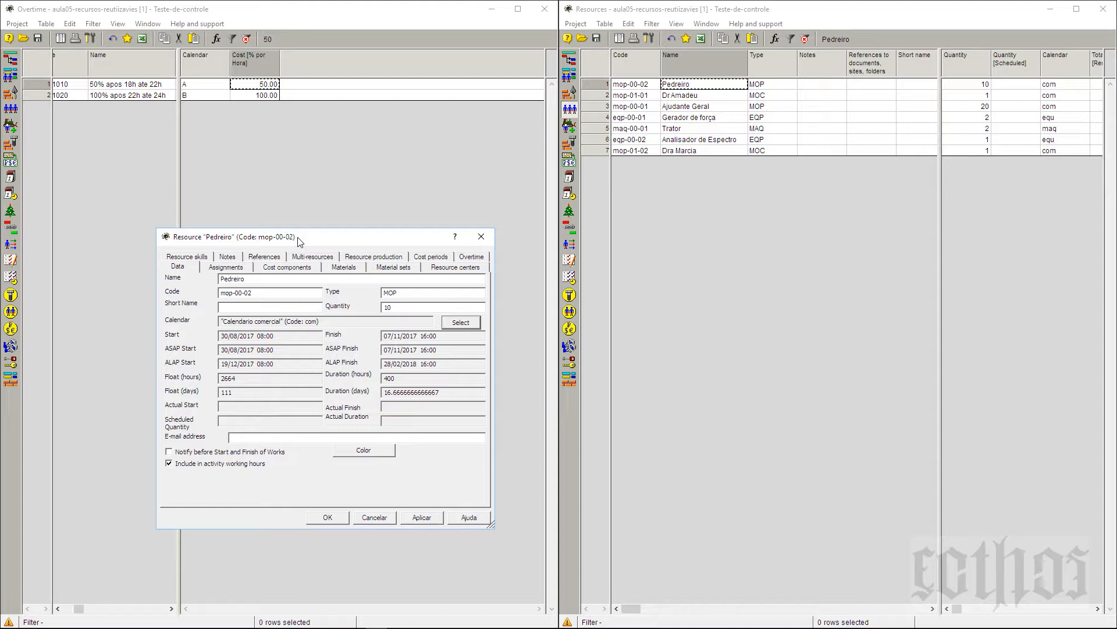
Step: Close the Pedreiro properties and examine the names and hourly cost percentages of both overtimes
left_click(125, 84)
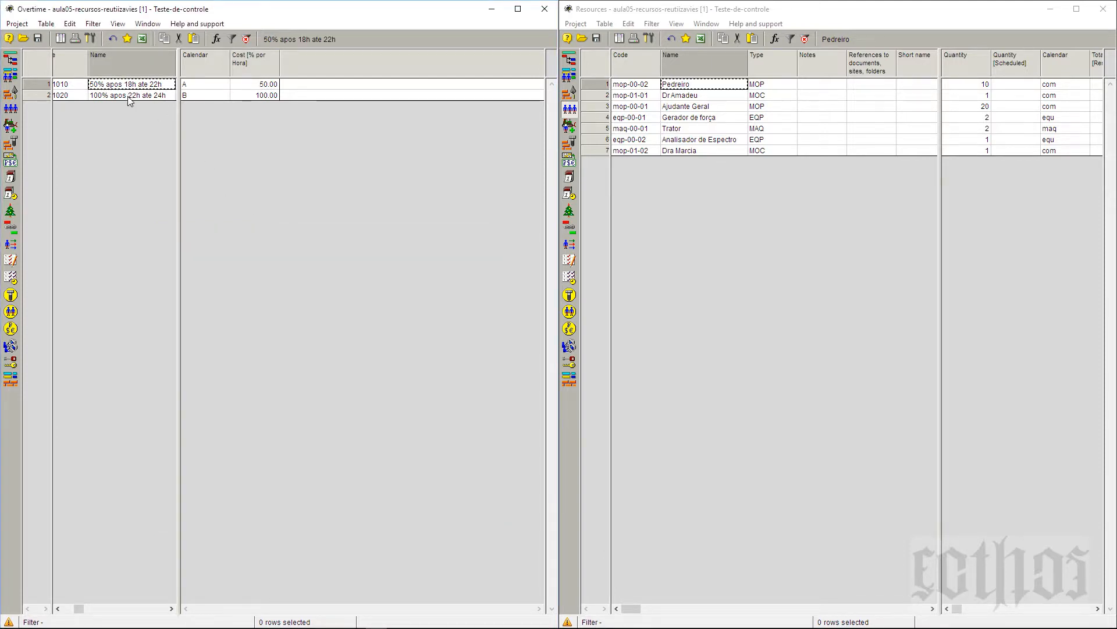
left_click(128, 97)
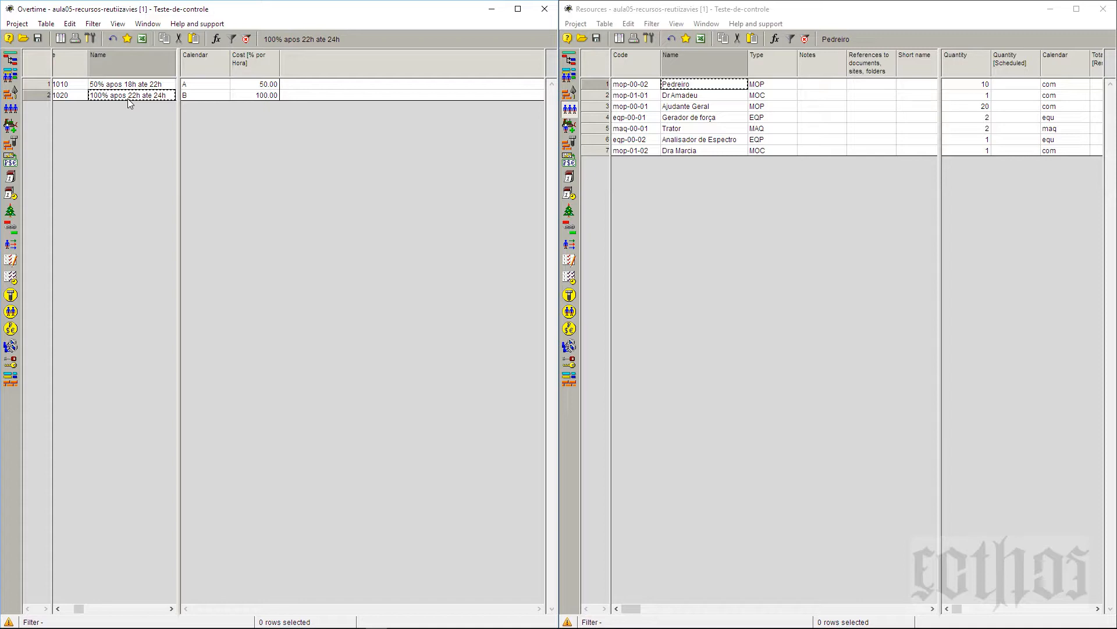
left_click(236, 85)
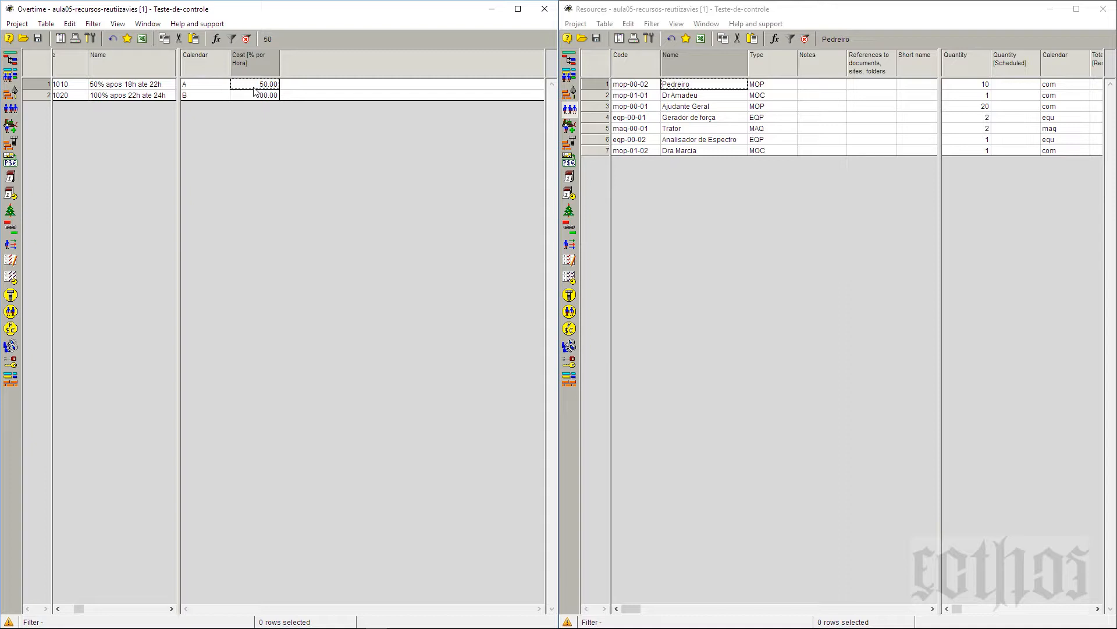
left_click(150, 86)
left_click(150, 96)
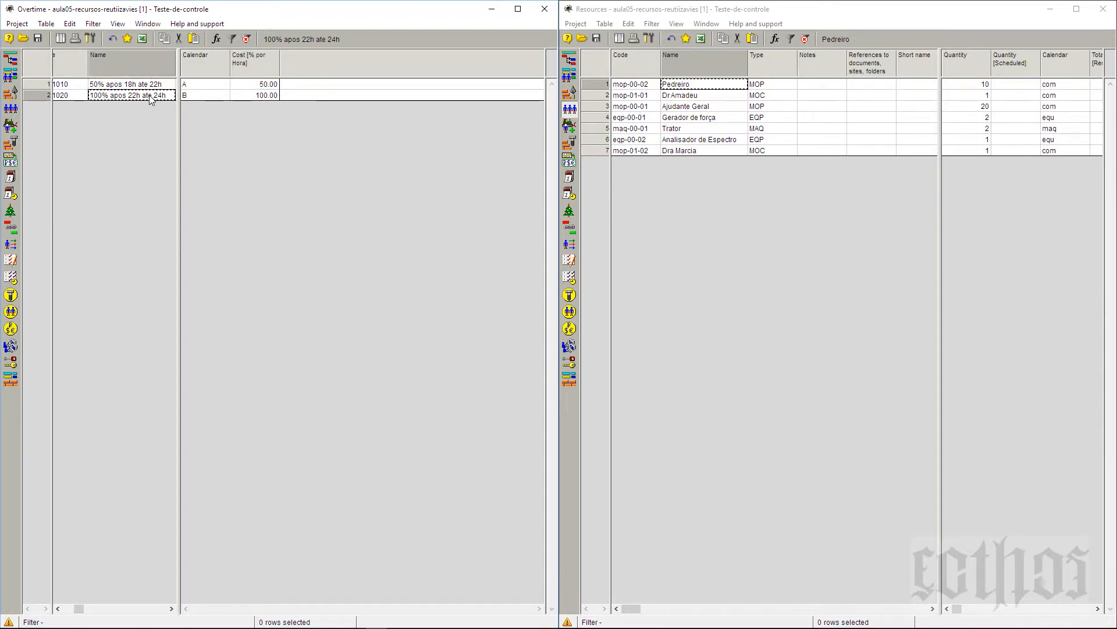
Step: Check the calendar assigned to the overtime 50% apos 18h ate 22h in its properties and close them
left_click(29, 83)
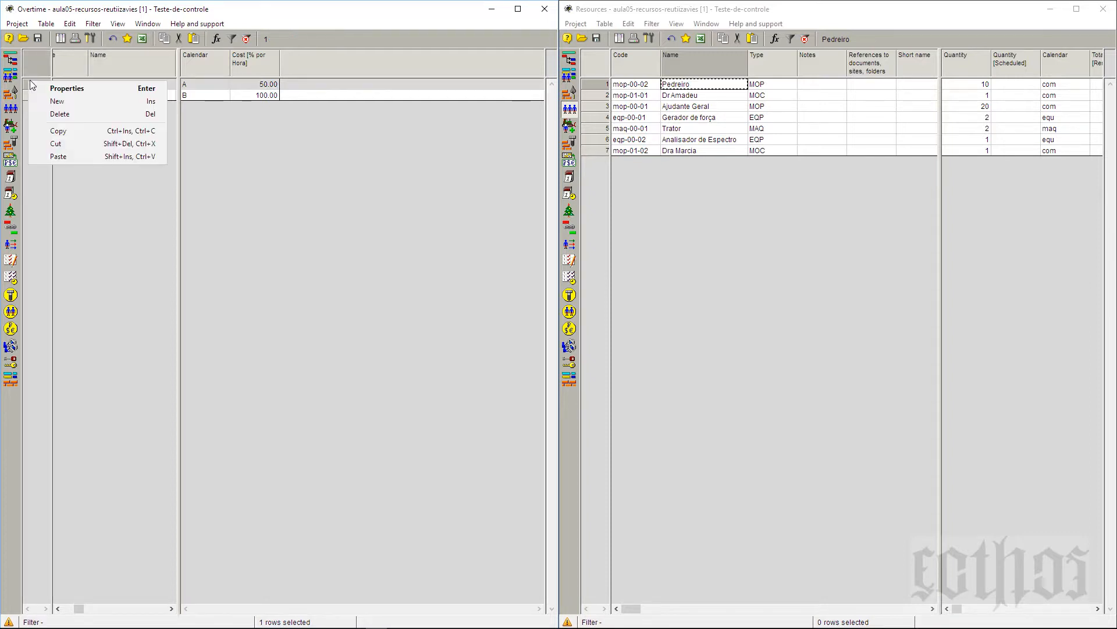
double_click(44, 88)
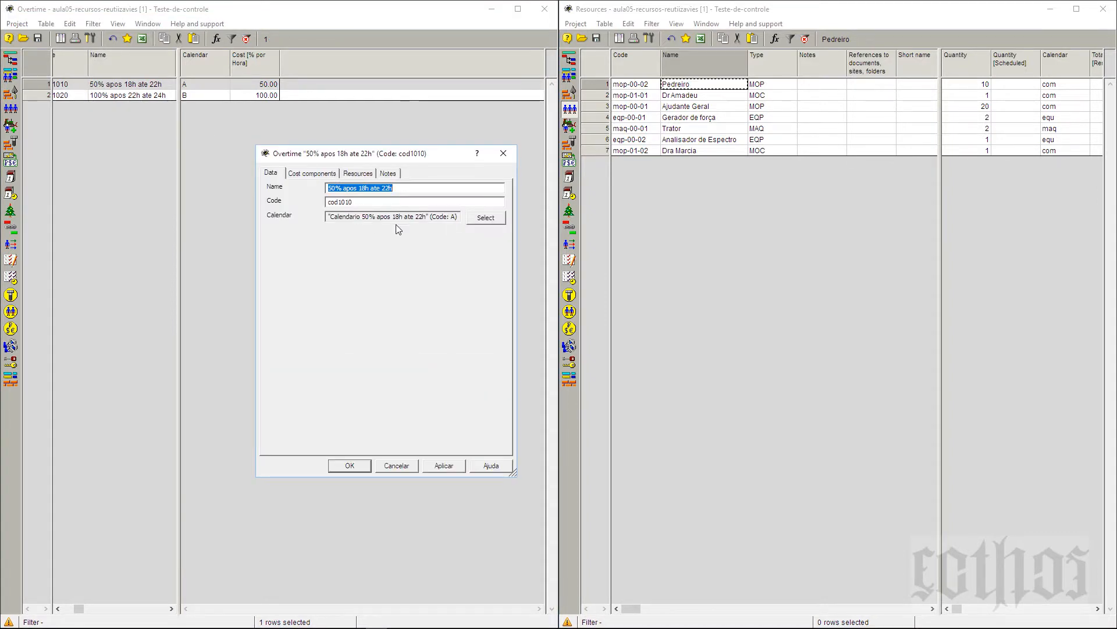
left_click(481, 225)
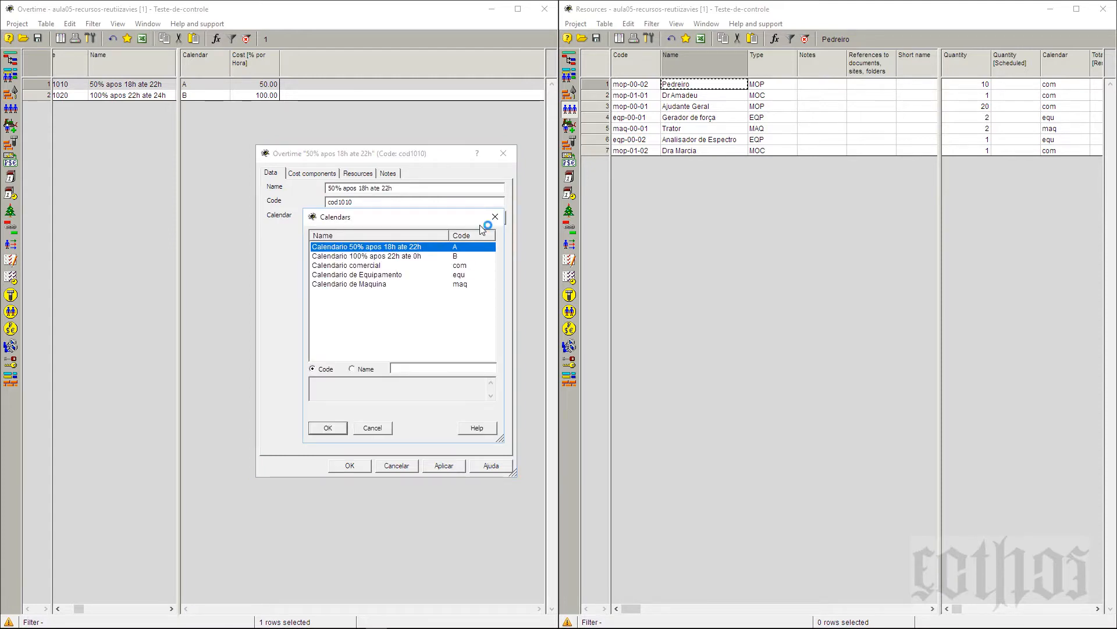
left_click(373, 428)
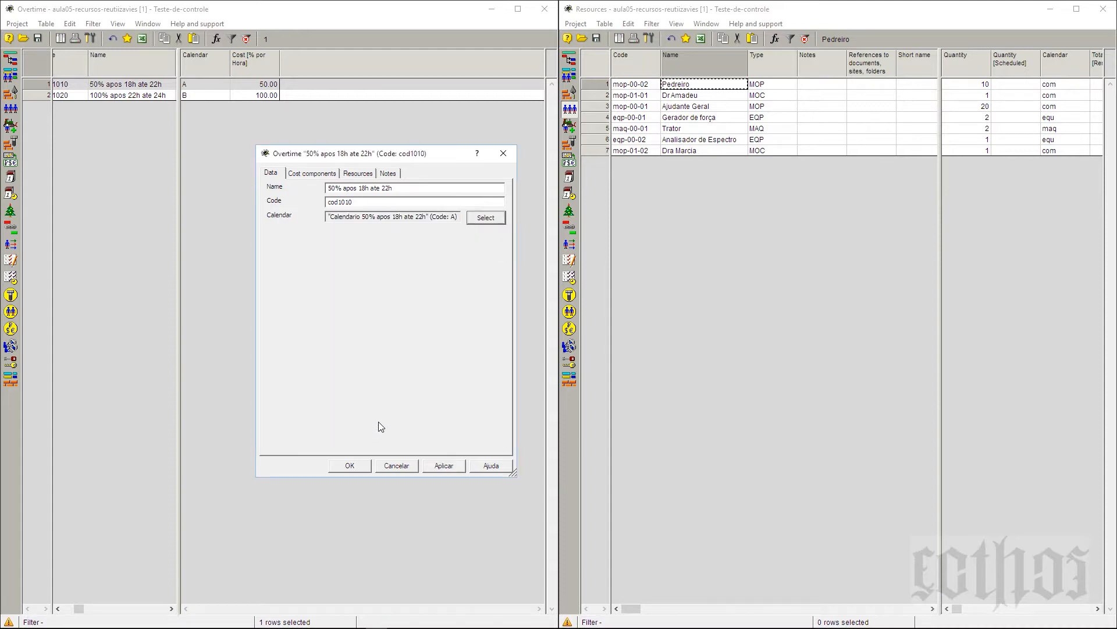
left_click(364, 469)
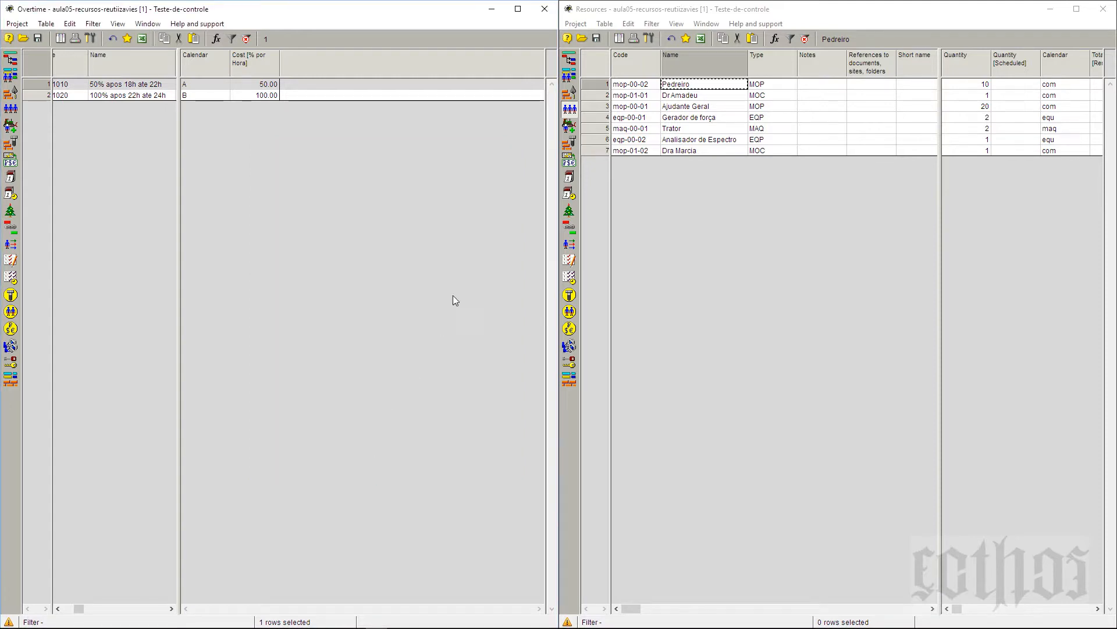
Step: Open the project's Resource production table and place the Resources table beside it
left_click(66, 37)
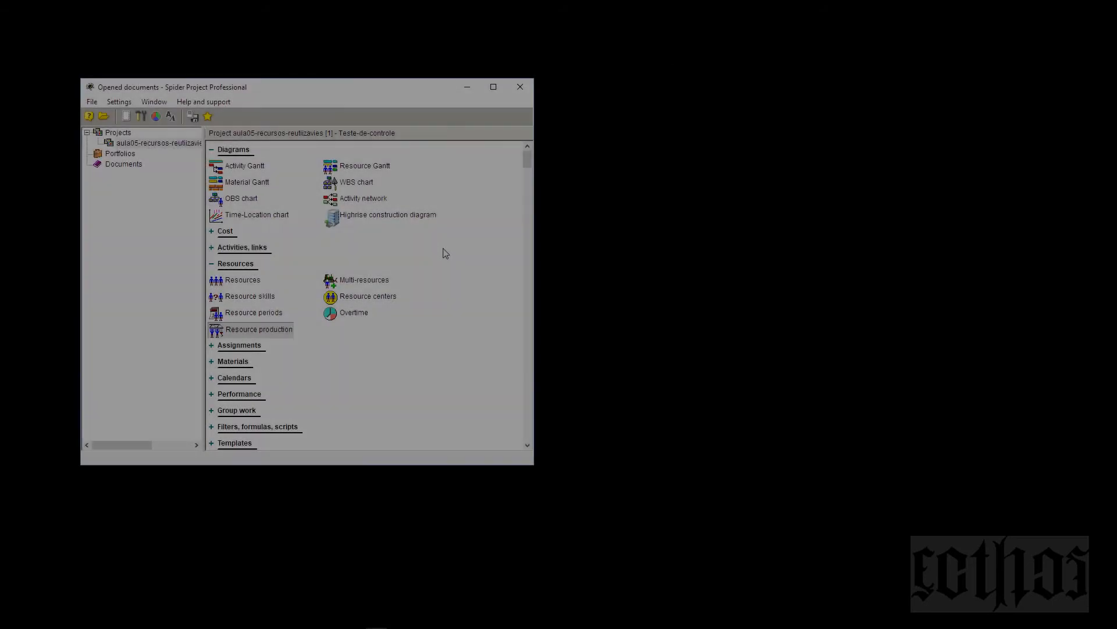
right_click(253, 332)
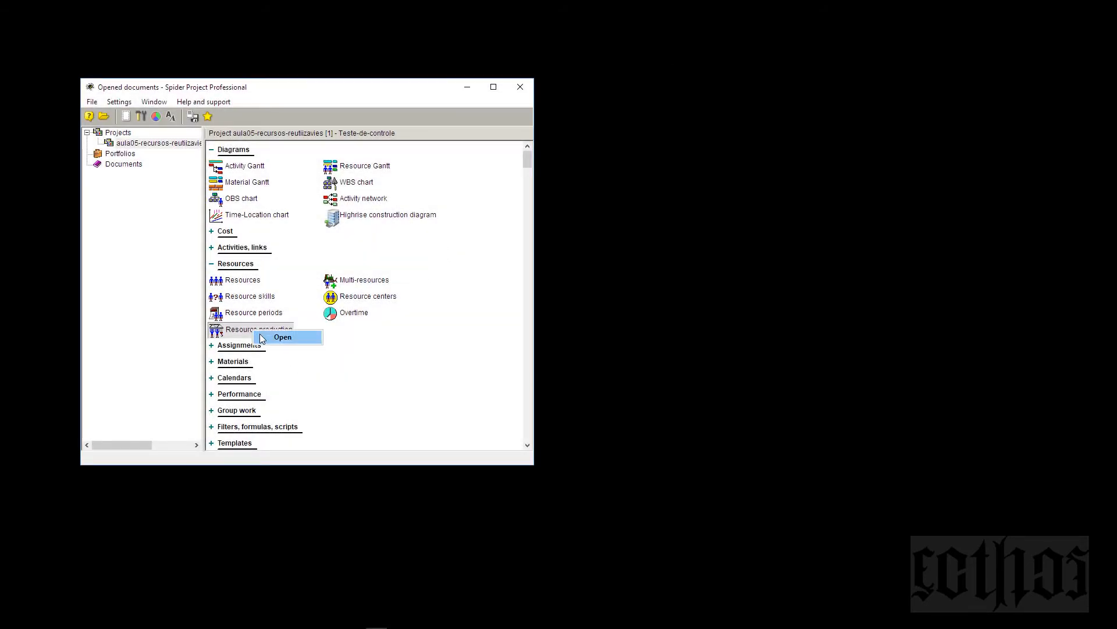
left_click(282, 337)
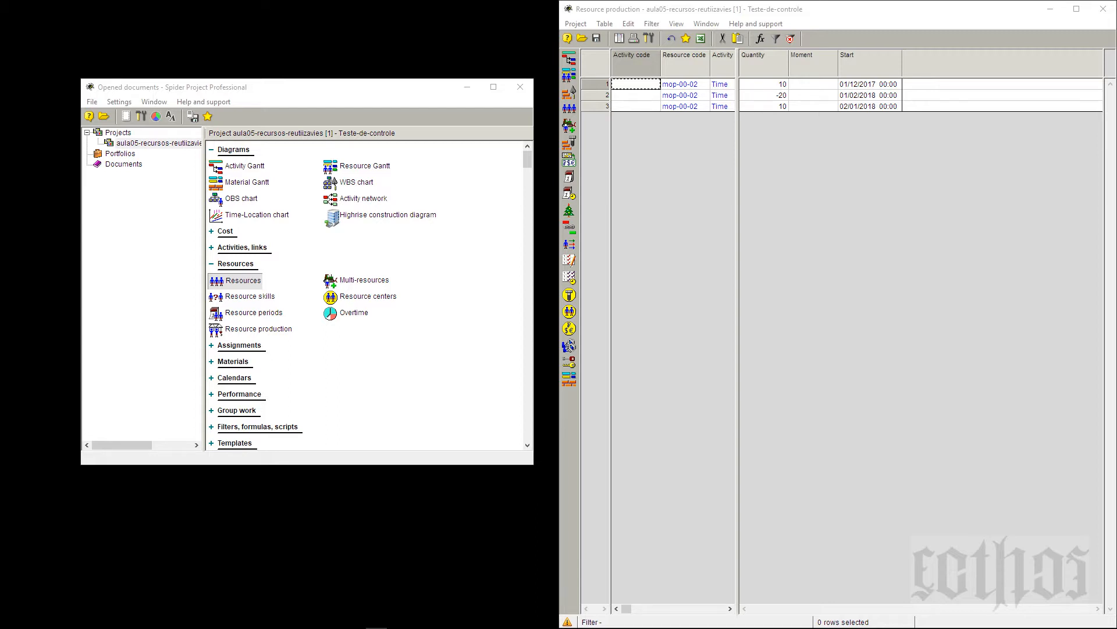
mouse_move(0, 97)
left_mouse_down()
mouse_move(554, 78)
mouse_move(401, 55)
mouse_move(56, 62)
mouse_move(1, 87)
left_mouse_up()
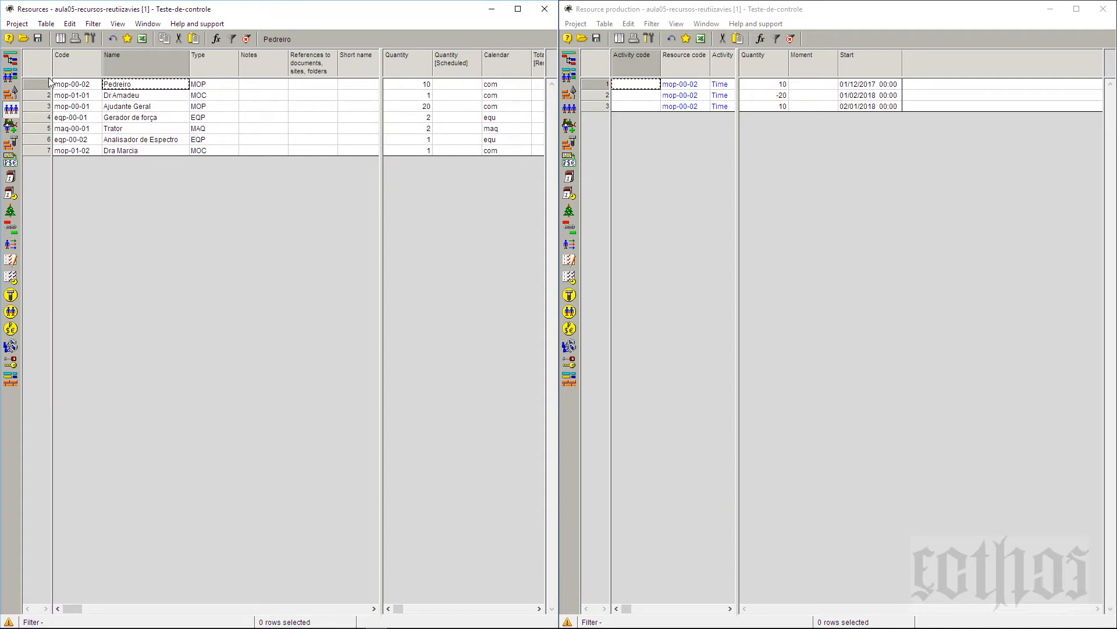
Step: Open Pedreiro's properties and examine the quantity and start date of each time-based resource production entry
left_click(38, 85)
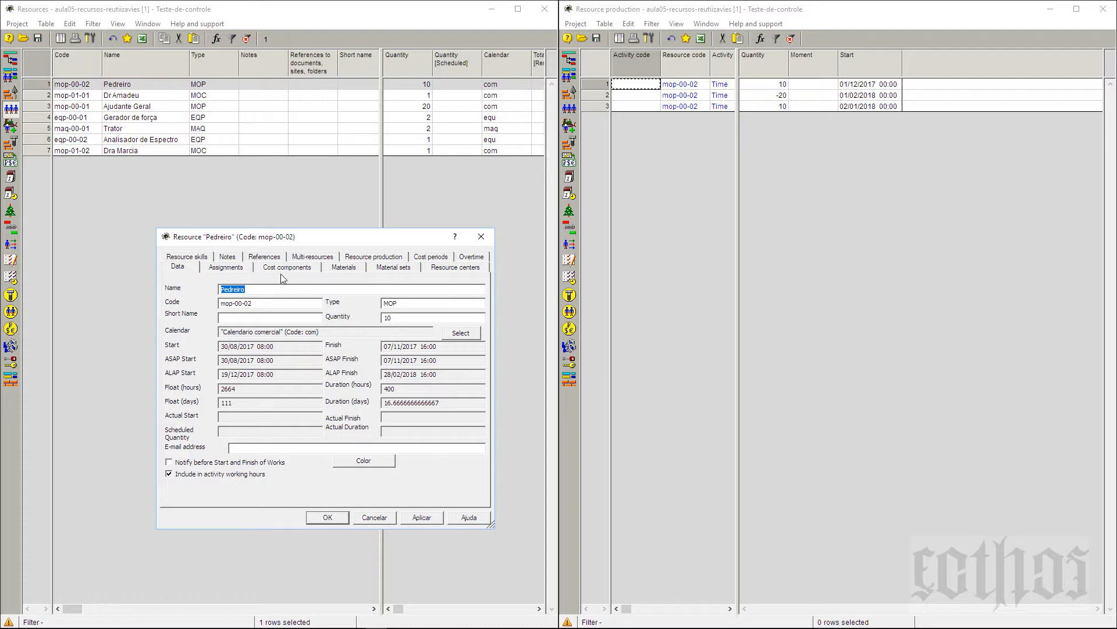
left_click(393, 260)
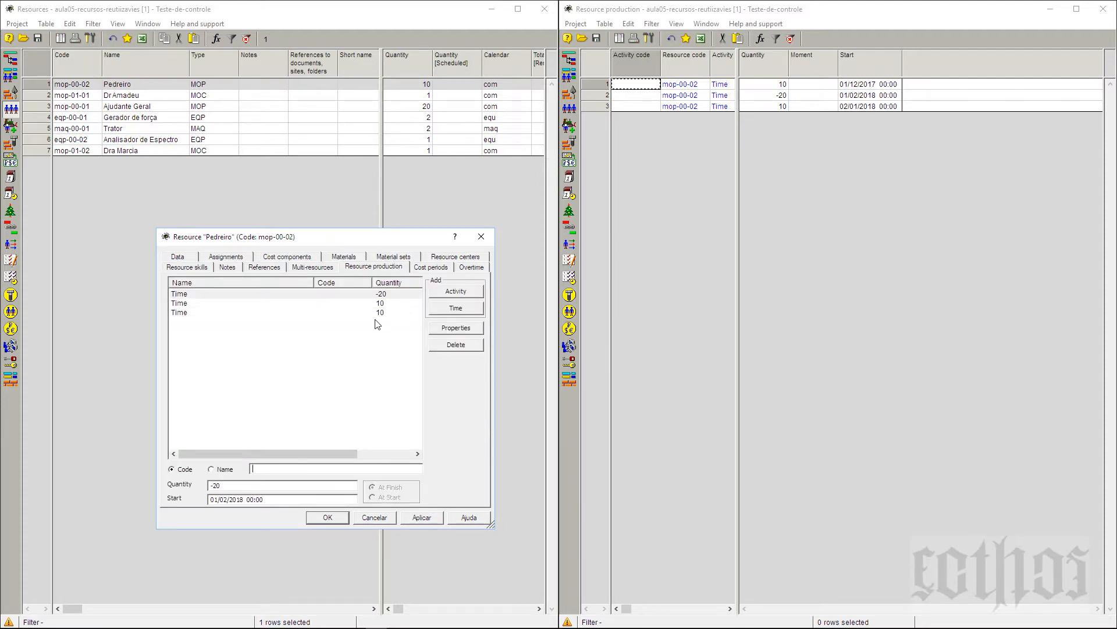
left_click(181, 294)
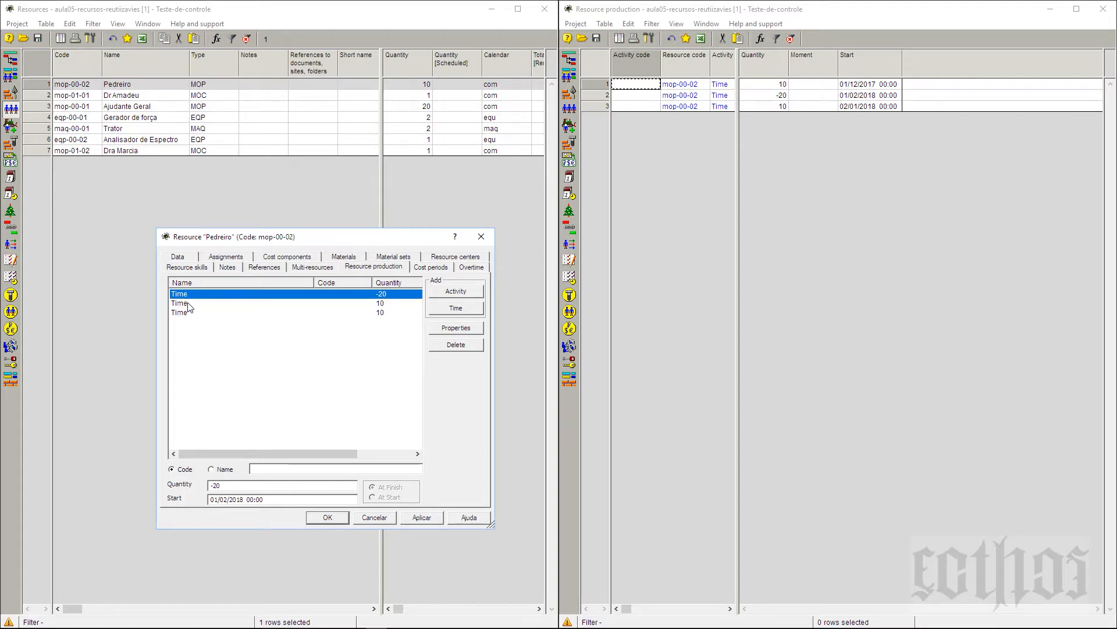
left_click(189, 315)
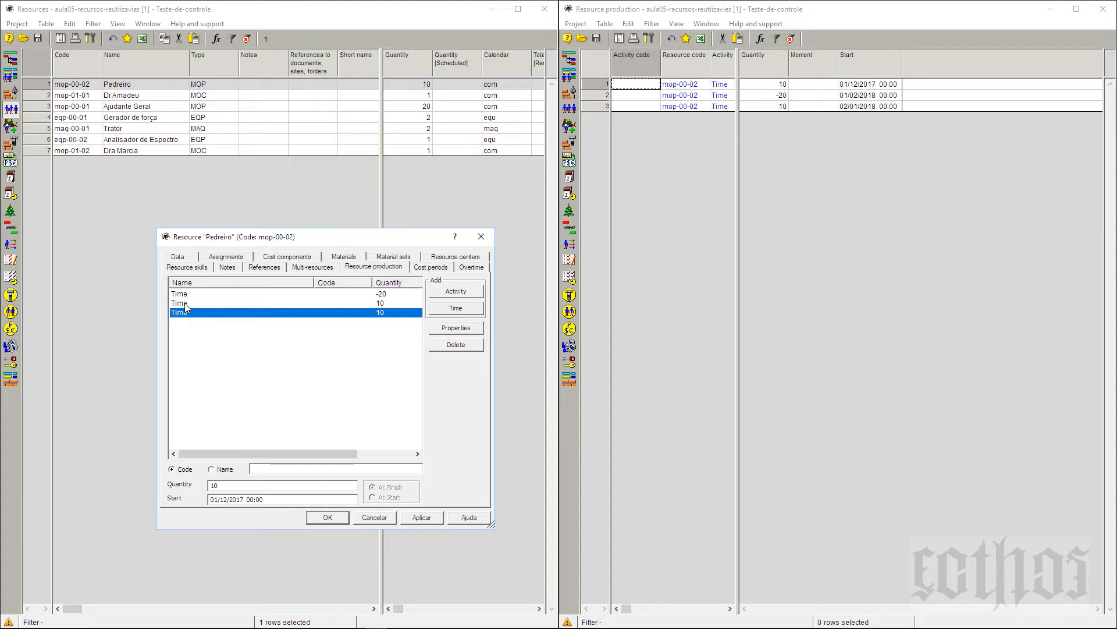
left_click(184, 302)
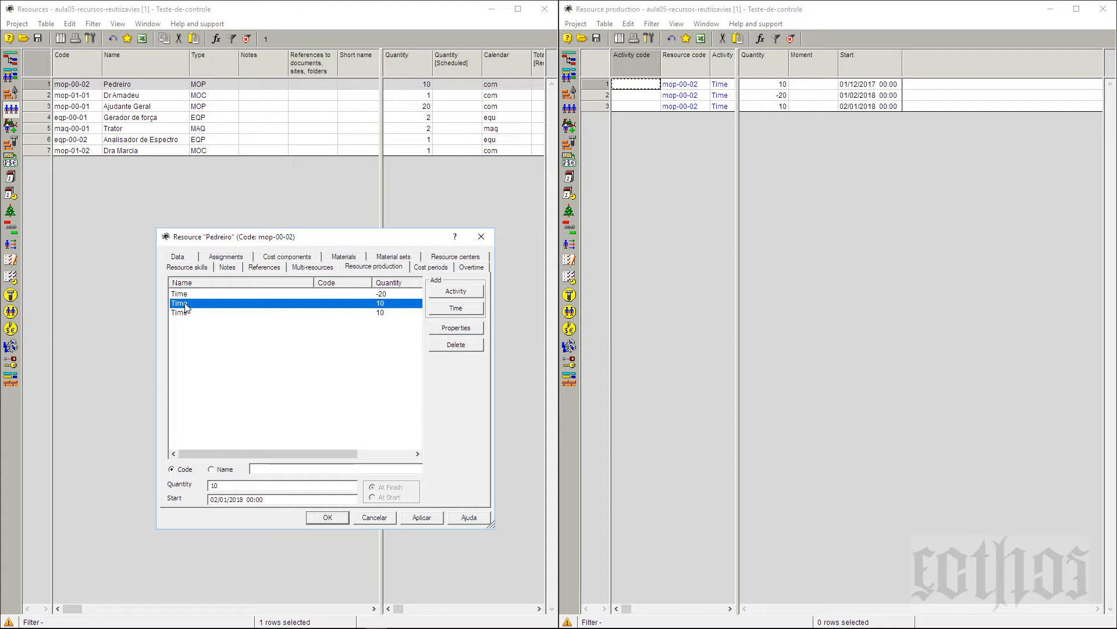
left_click(183, 296)
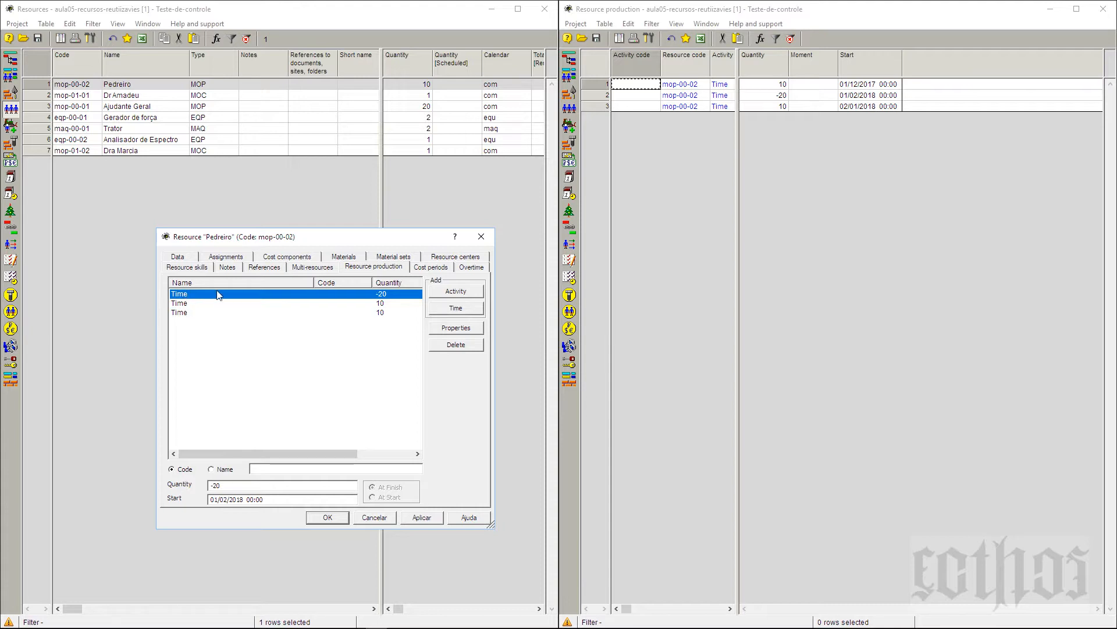
Step: Open the properties of the first record in the Resource production table and reposition the dialog to examine it
left_click(600, 88)
right_click(600, 86)
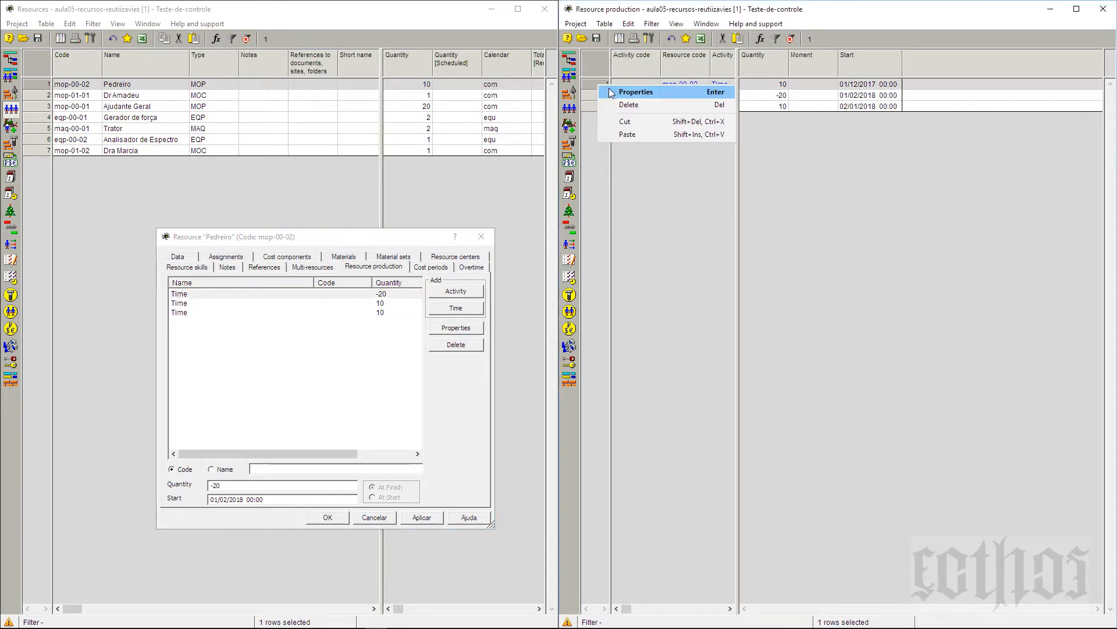
left_click(609, 91)
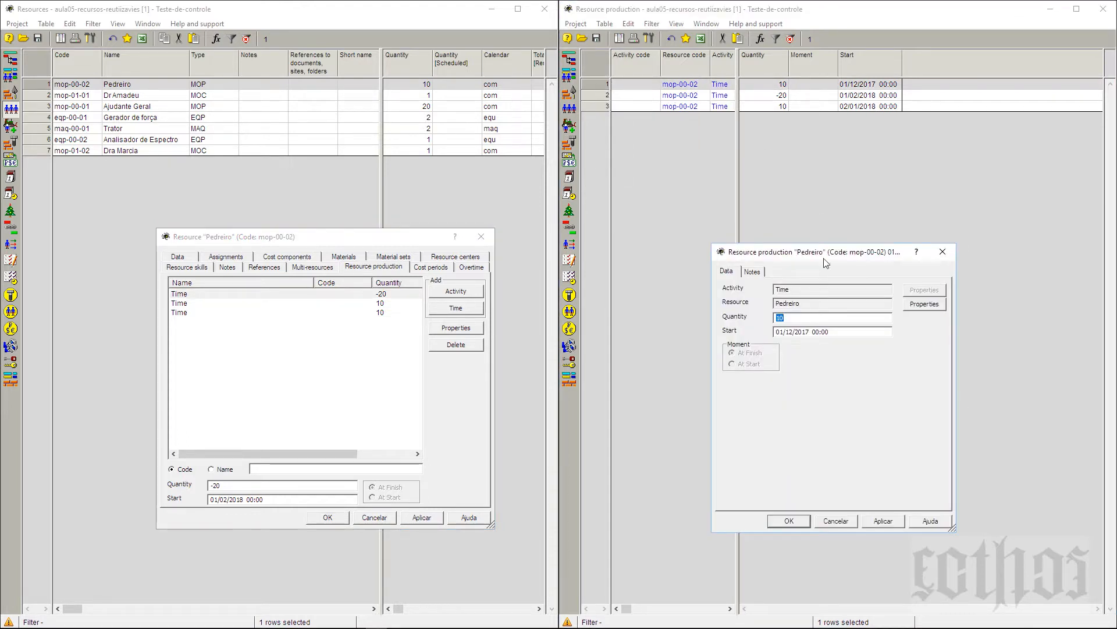
left_click_drag(820, 255, 802, 230)
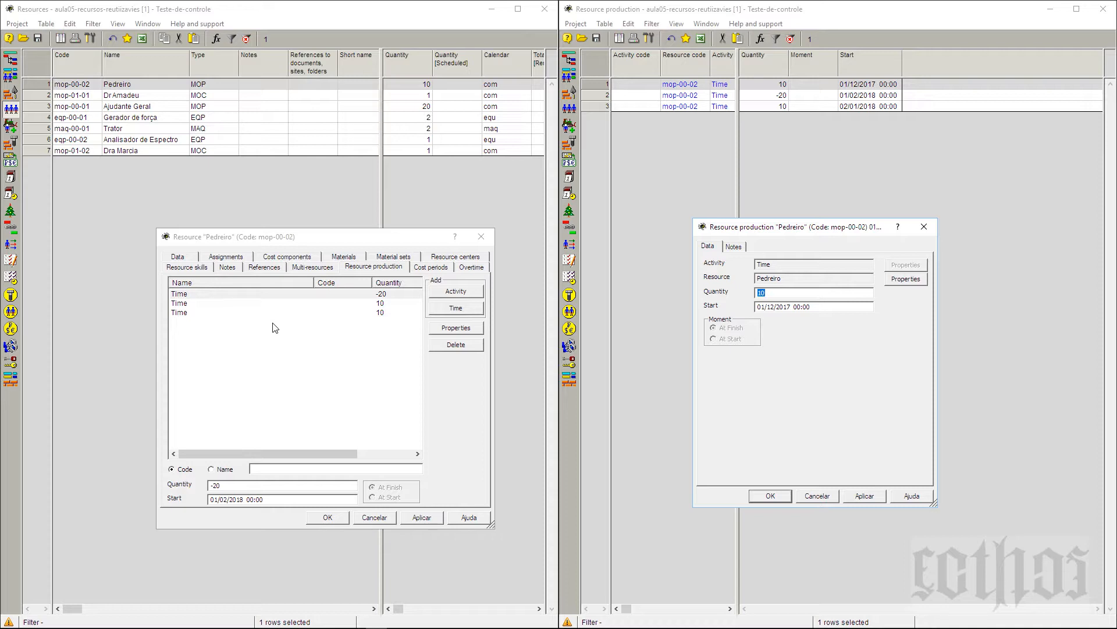
Step: Add a resource production entry linked to Activity 12 to the Pedreiro resource
left_click(468, 295)
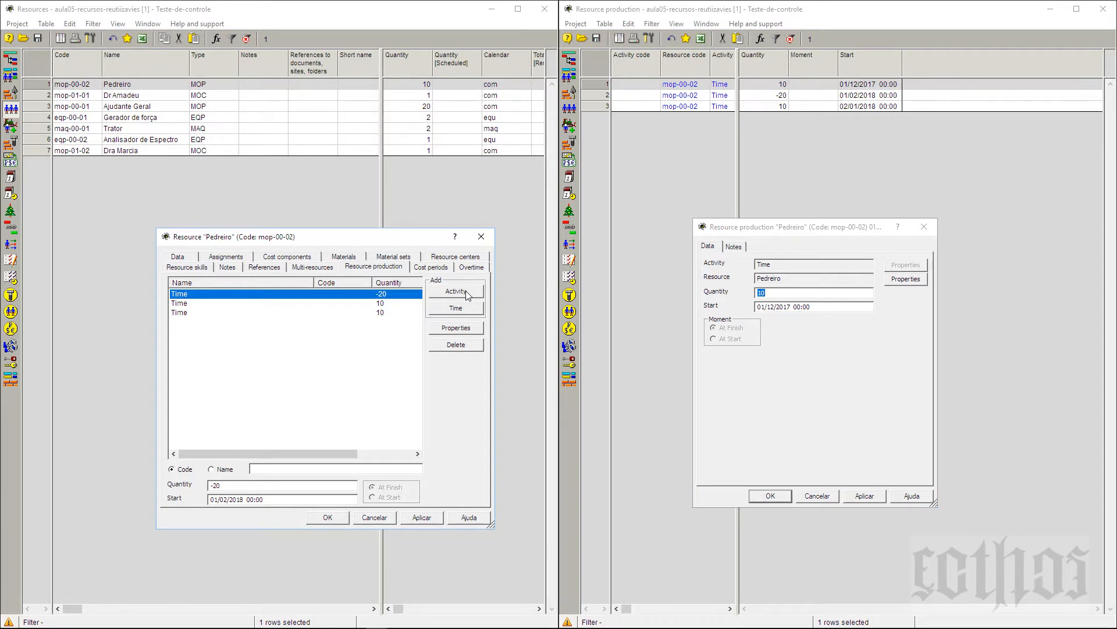
left_click(467, 295)
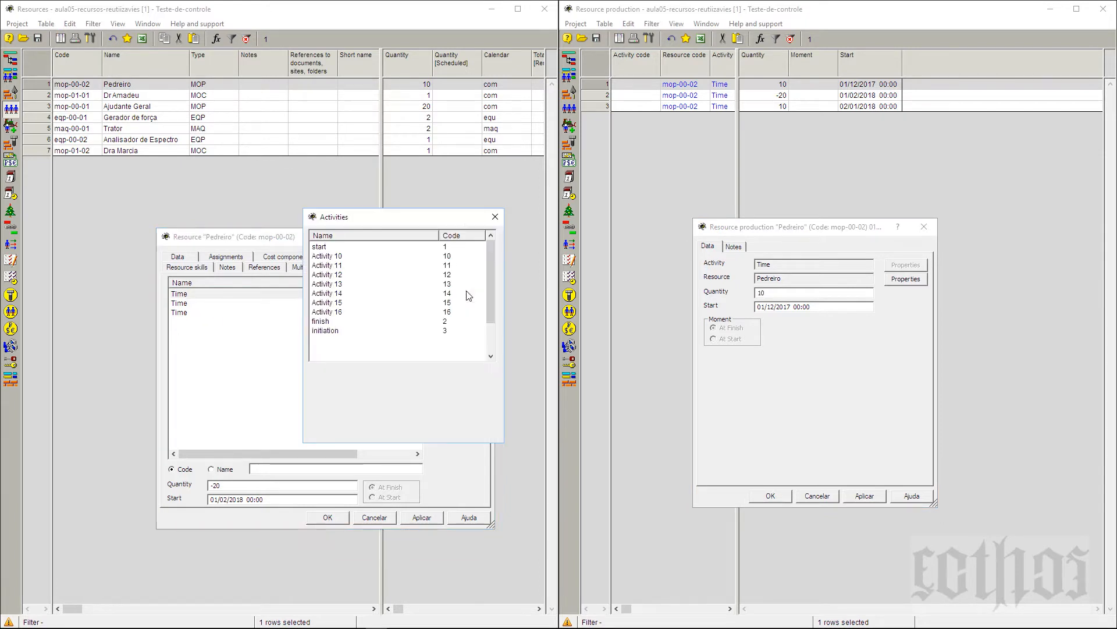
left_click_drag(421, 215, 439, 303)
left_click(347, 365)
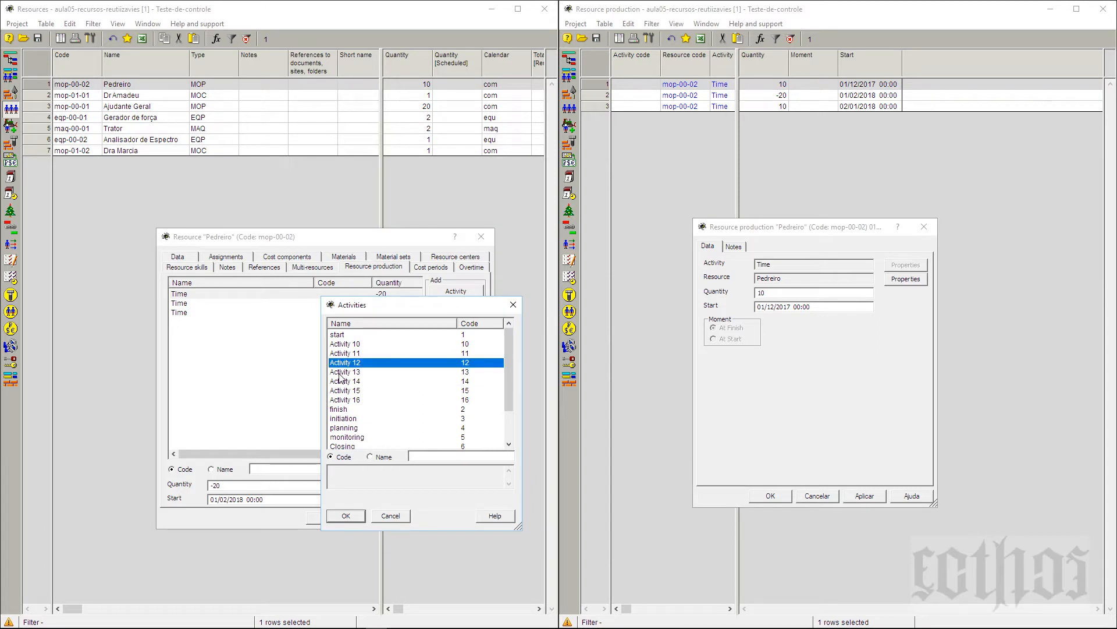
left_click(368, 516)
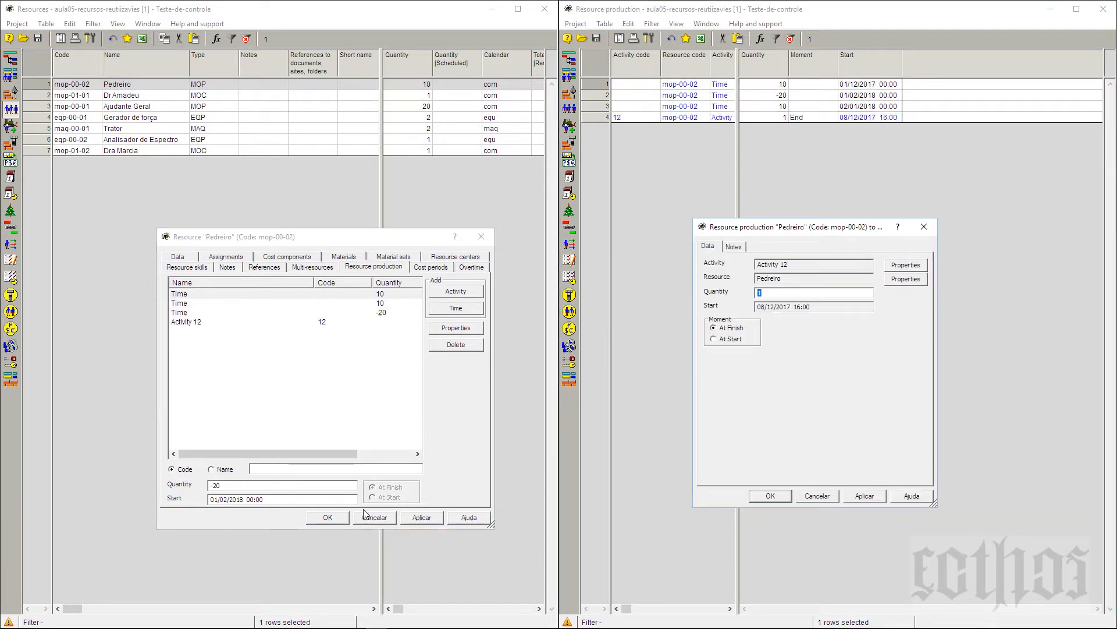
Step: Set the Activity 12 production entry to quantity 3 at the activity's start, apply it and close its properties
left_click_drag(796, 234, 392, 248)
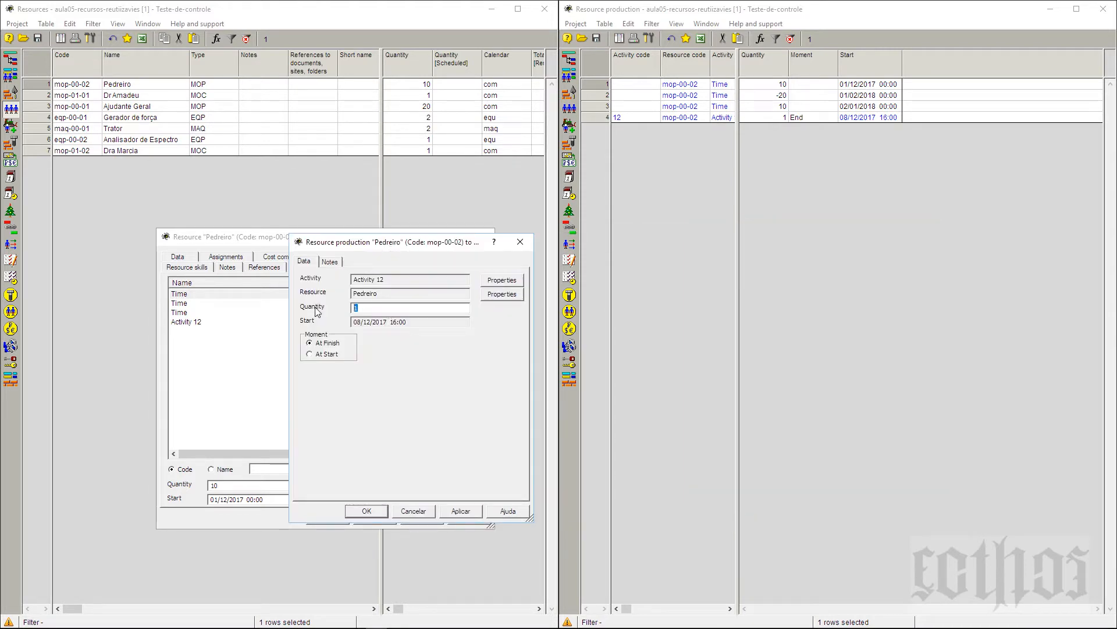
type("3")
left_click(318, 354)
left_click_drag(393, 247, 893, 268)
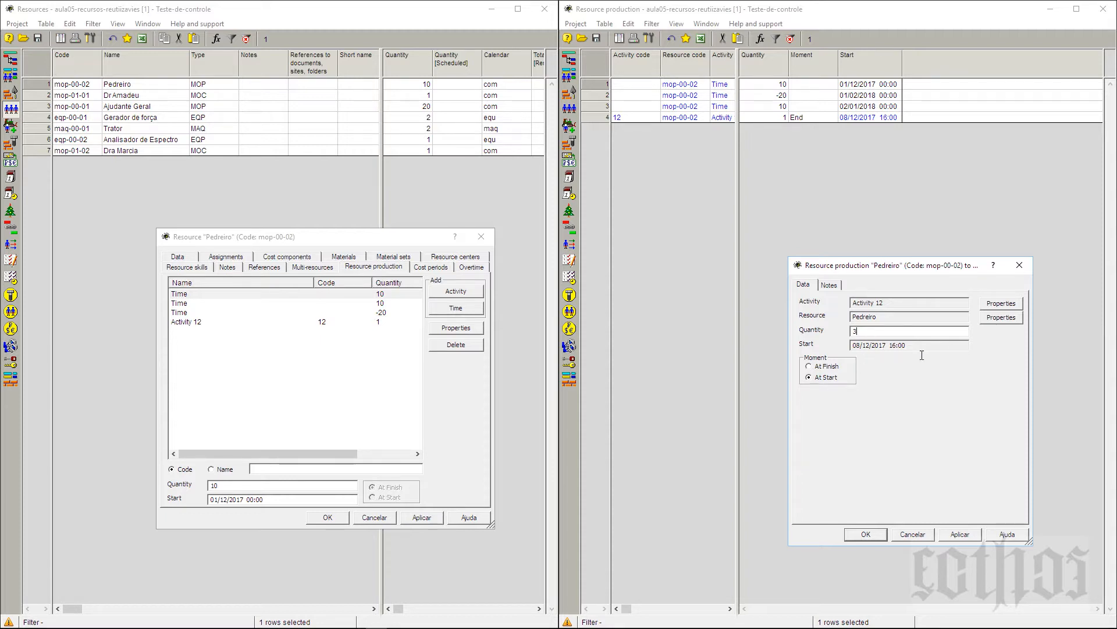
left_click_drag(920, 347, 860, 348)
key("shift+Tab")
type("-")
key("BackSpace")
left_click(951, 539)
left_click(1027, 271)
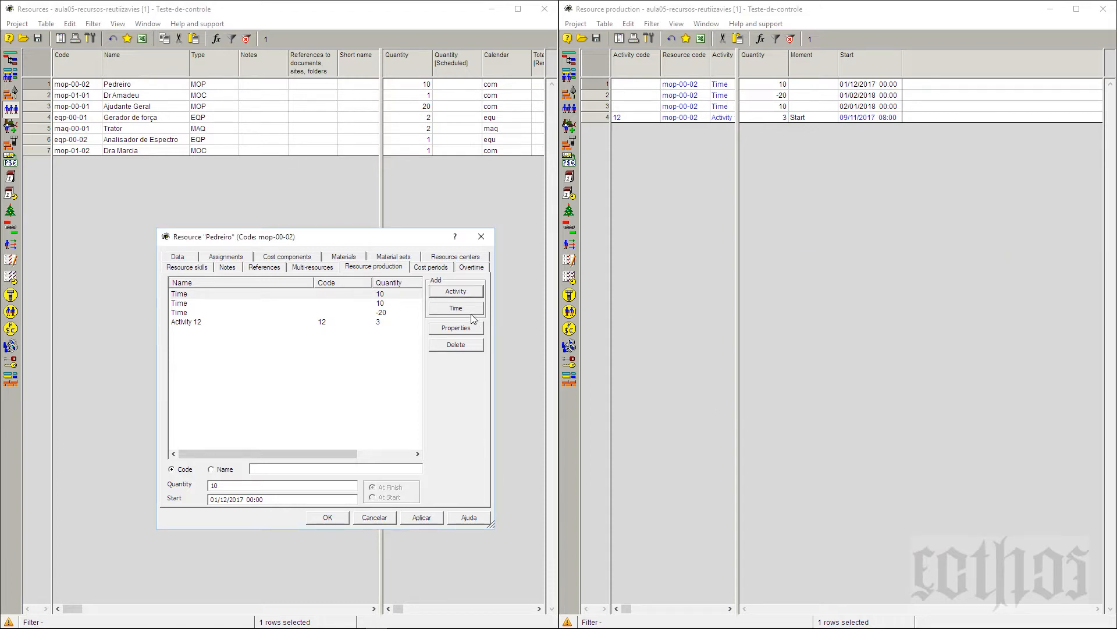
Step: Add a second Activity 12 production entry to Pedreiro with quantity -3 at the activity's finish
left_click(469, 296)
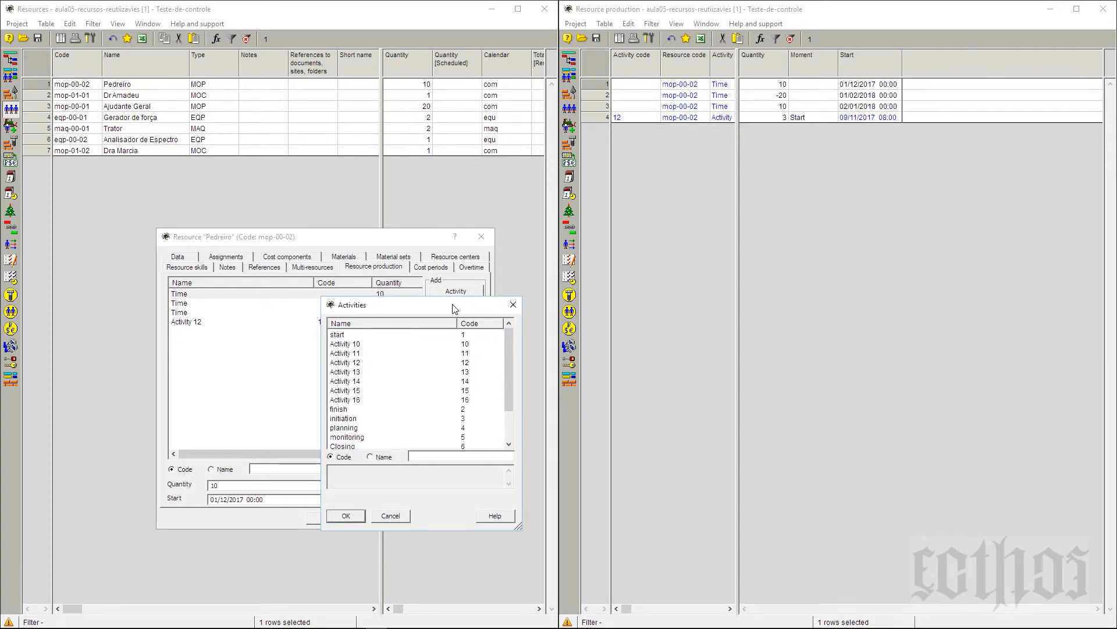
left_click_drag(455, 307, 849, 269)
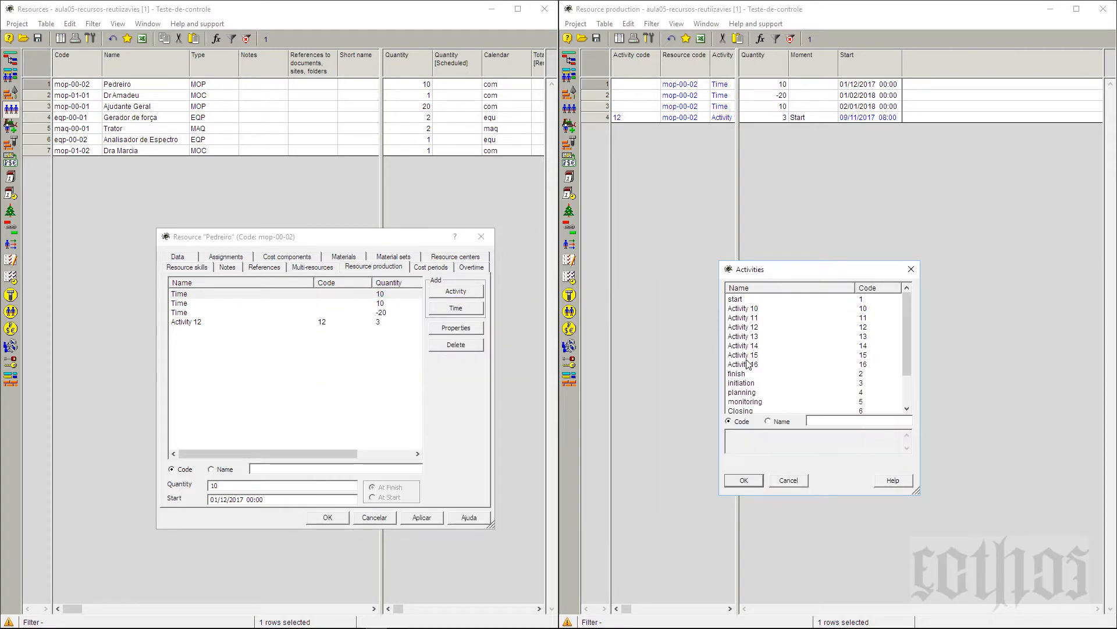
left_click(744, 330)
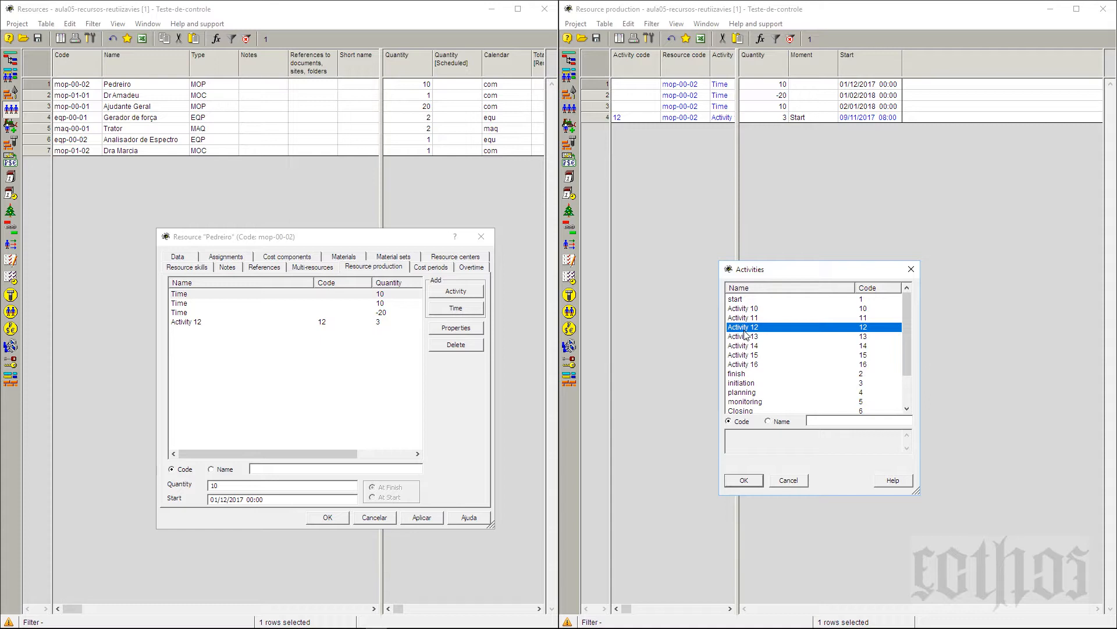
left_click(750, 481)
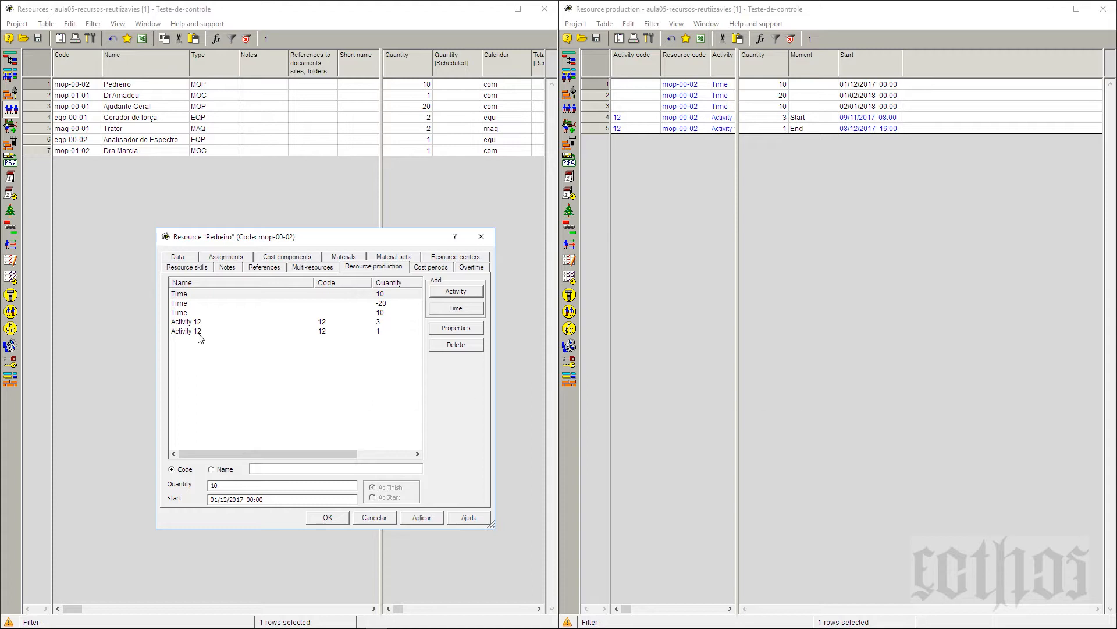
left_click(222, 332)
left_click(452, 327)
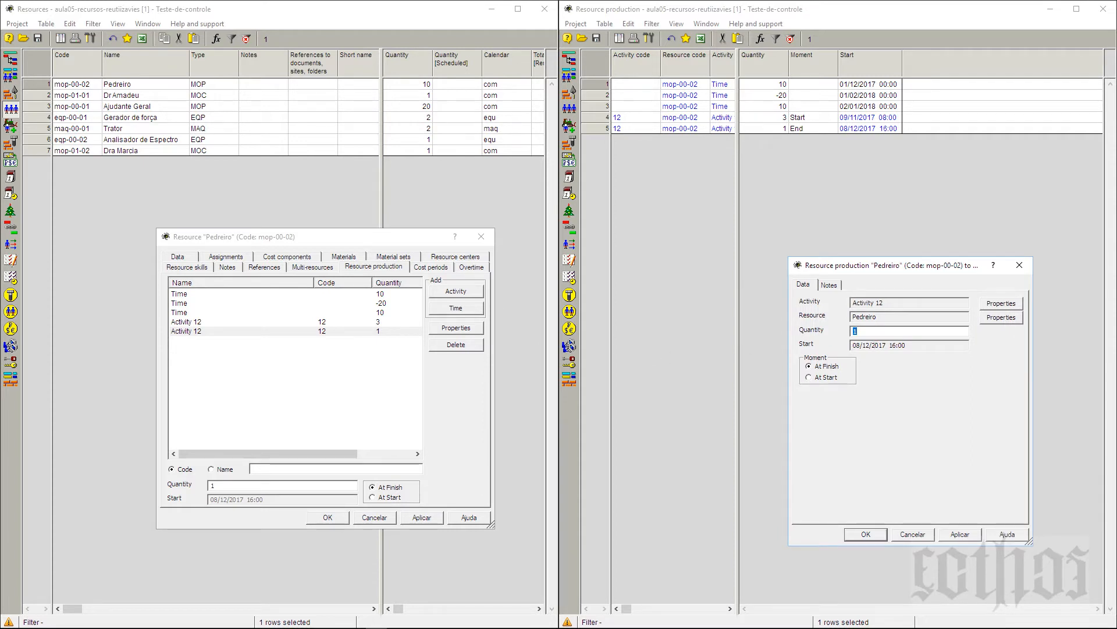
type("-3")
left_click(865, 534)
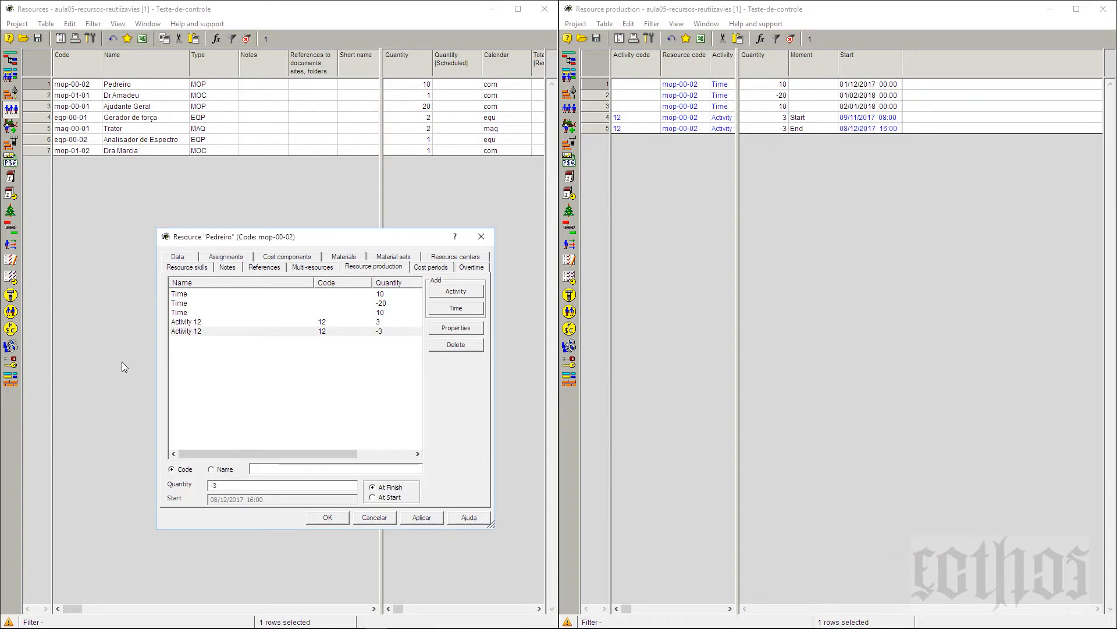
Step: Compare the quantity, start date and moment settings of Pedreiro's time-based and Activity 12 production entries
left_click(177, 294)
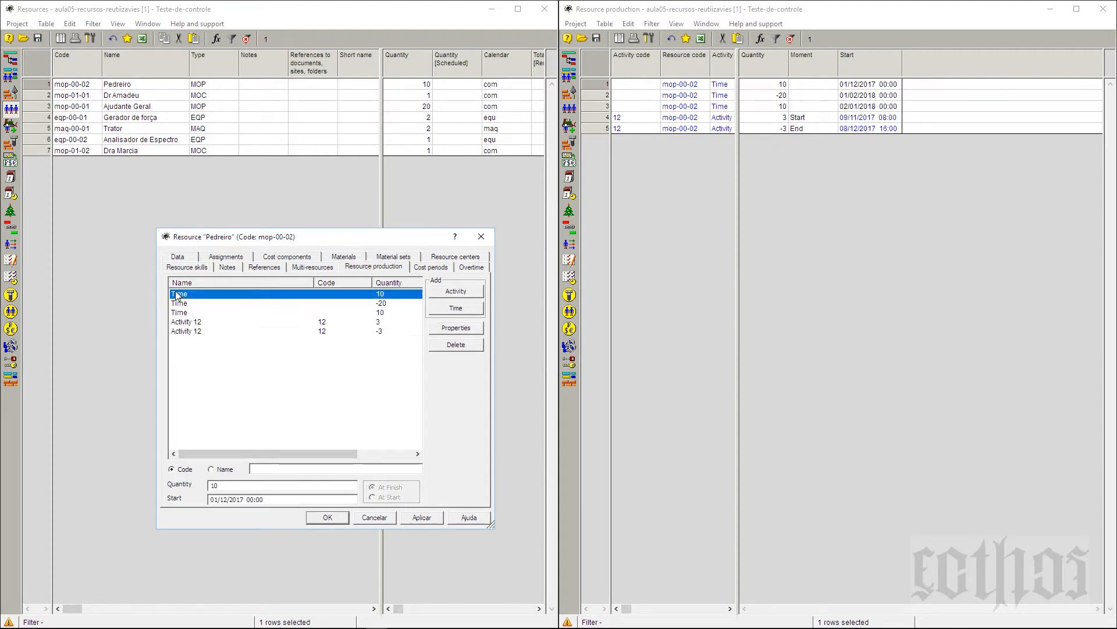
left_click(183, 313)
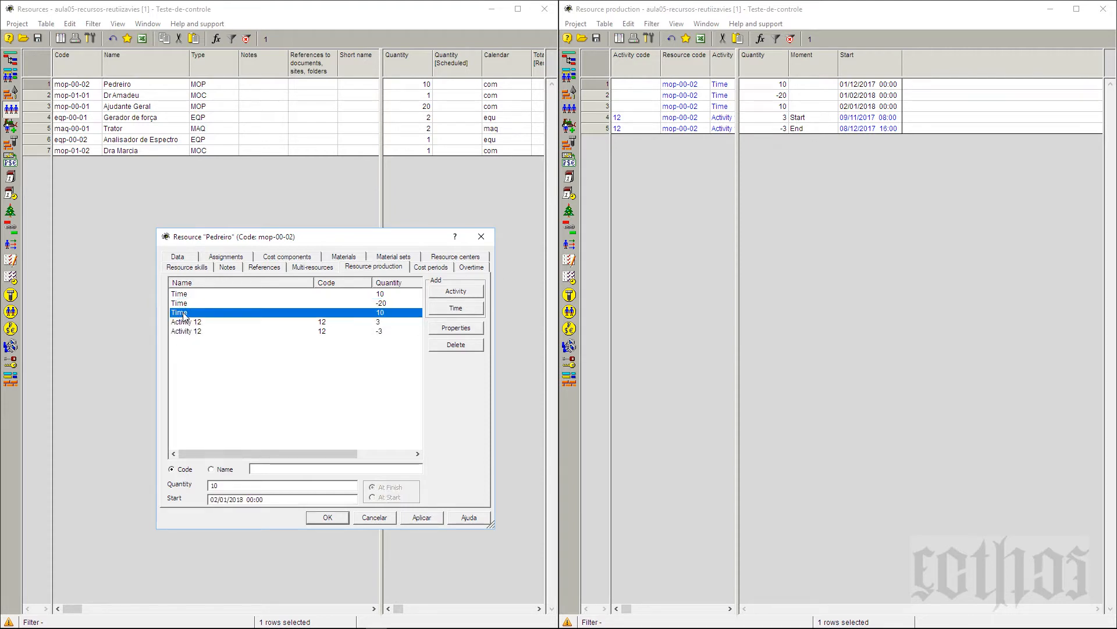
left_click(181, 304)
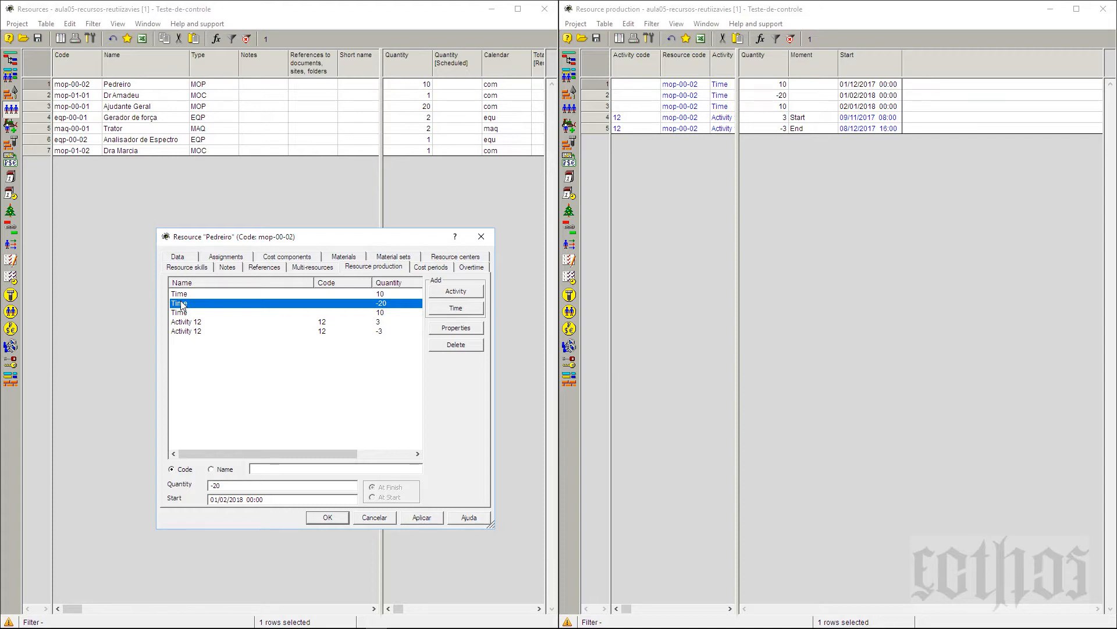
left_click(187, 323)
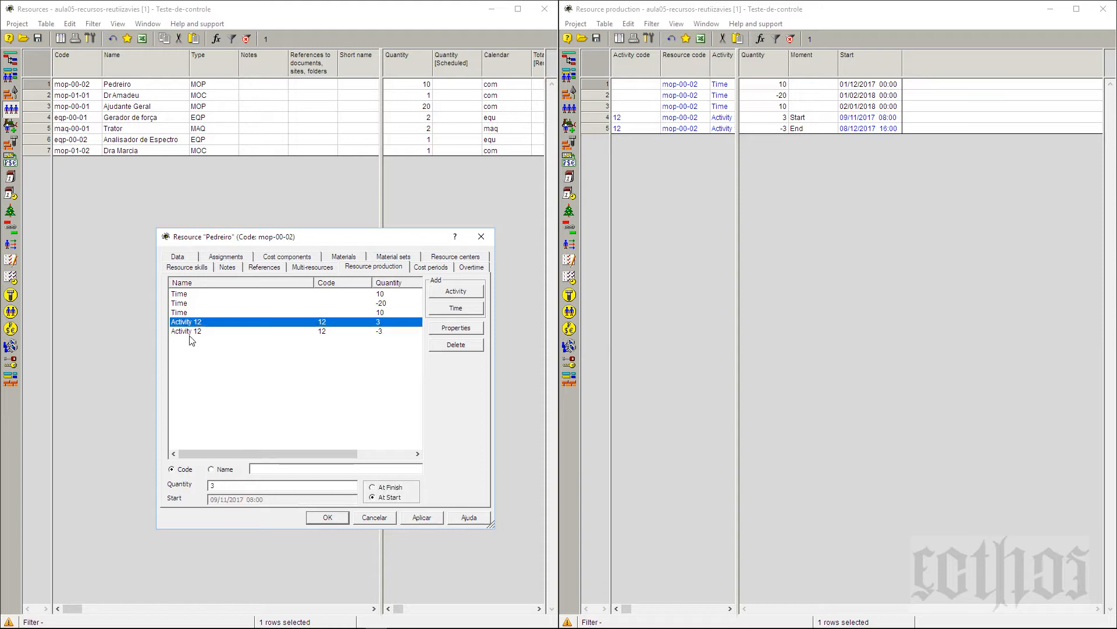
left_click(190, 331)
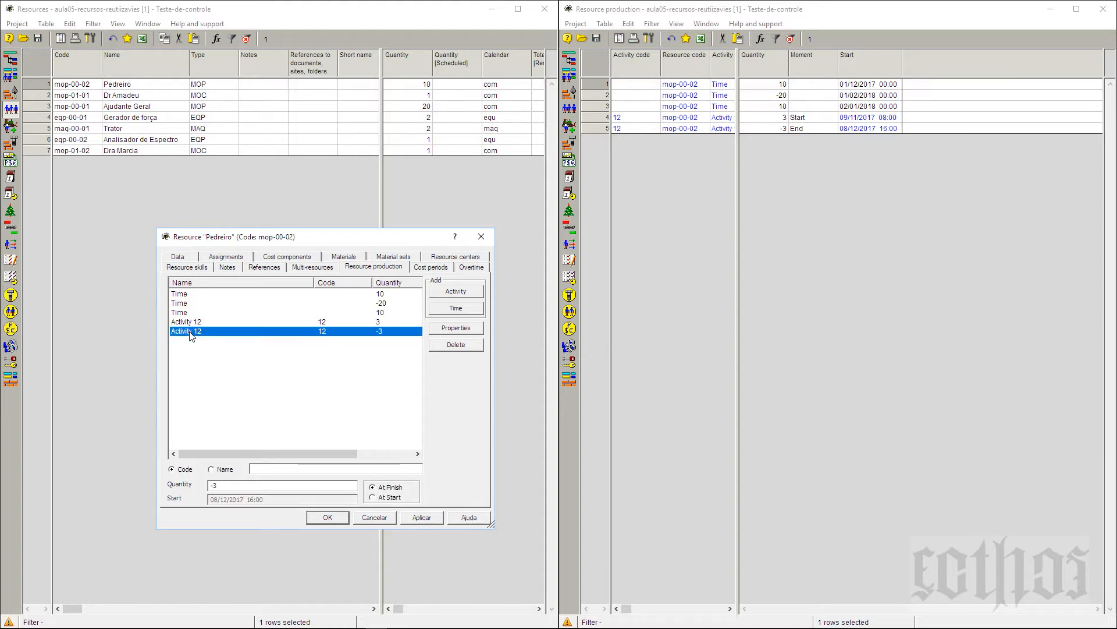
left_click(191, 323)
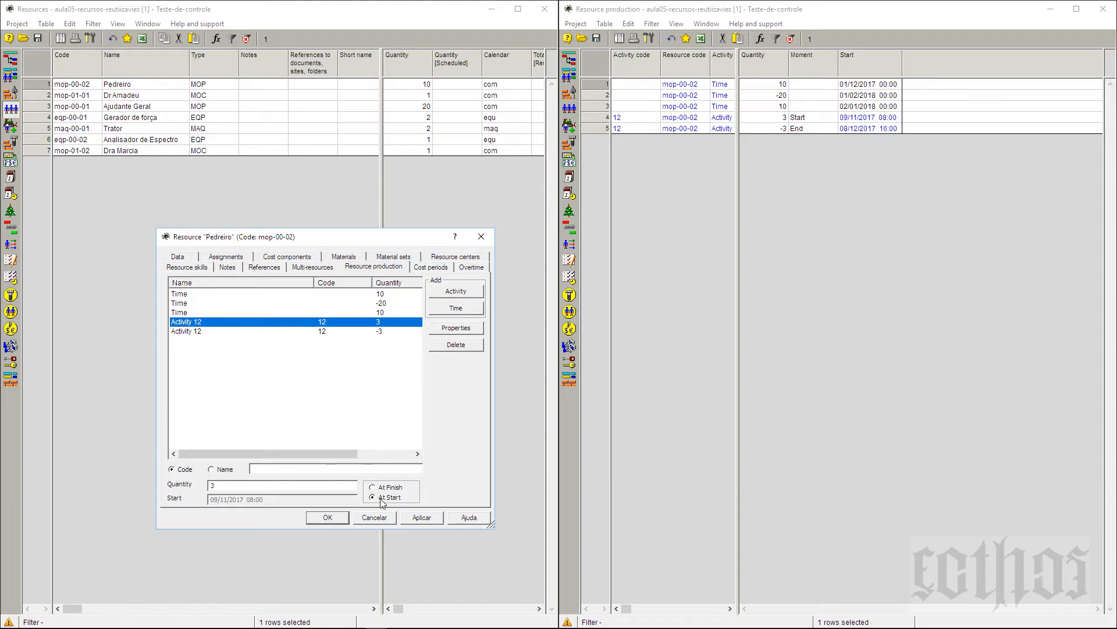
left_click(205, 309)
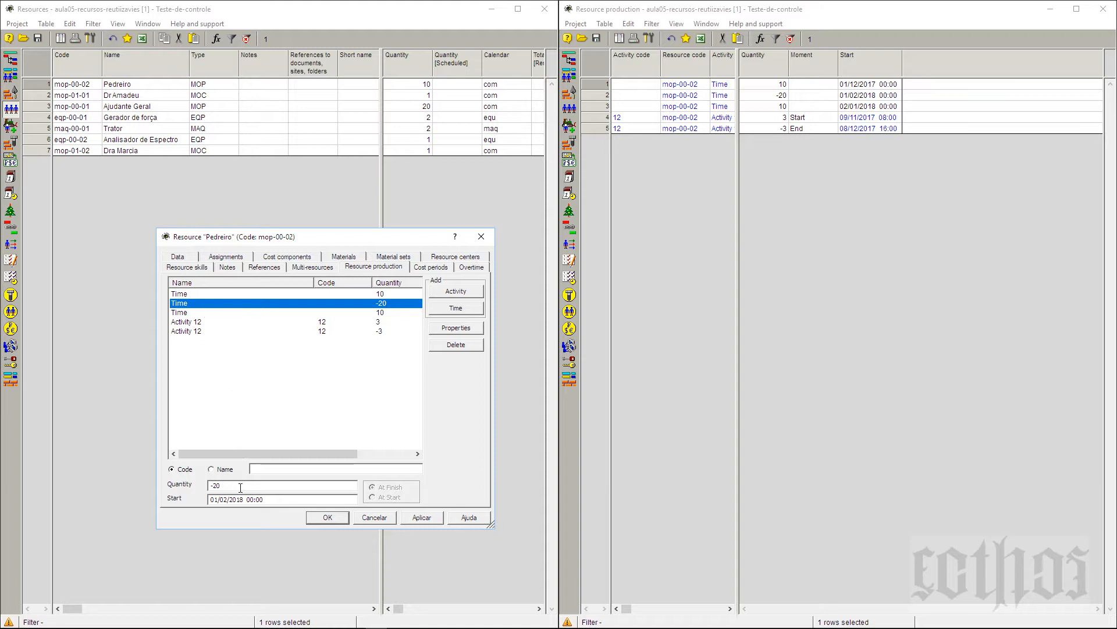
left_click(278, 500)
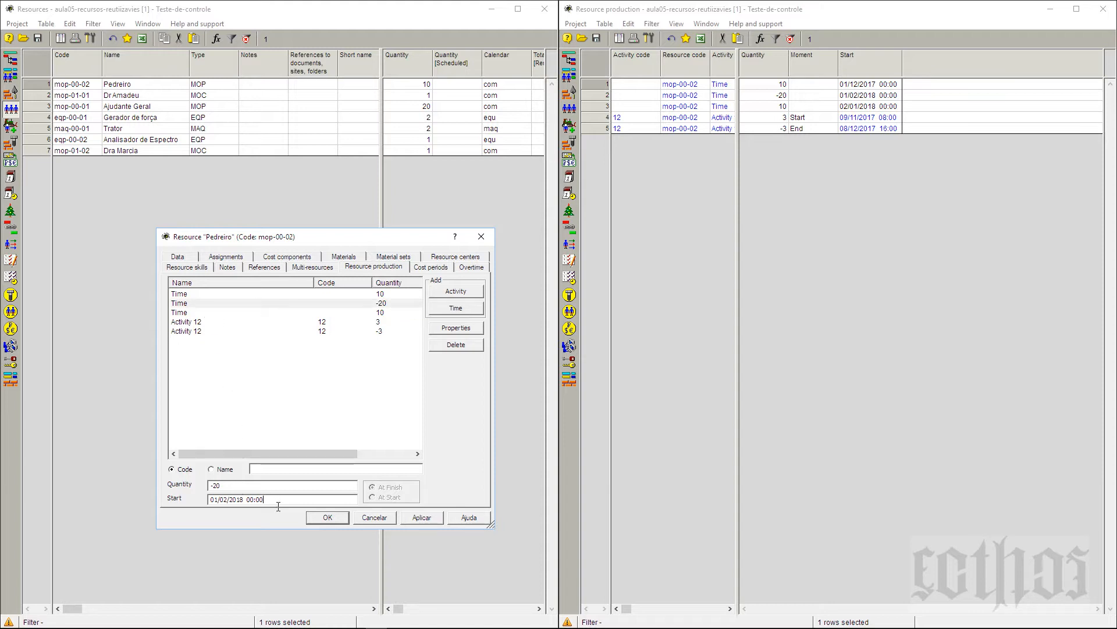
left_click(200, 323)
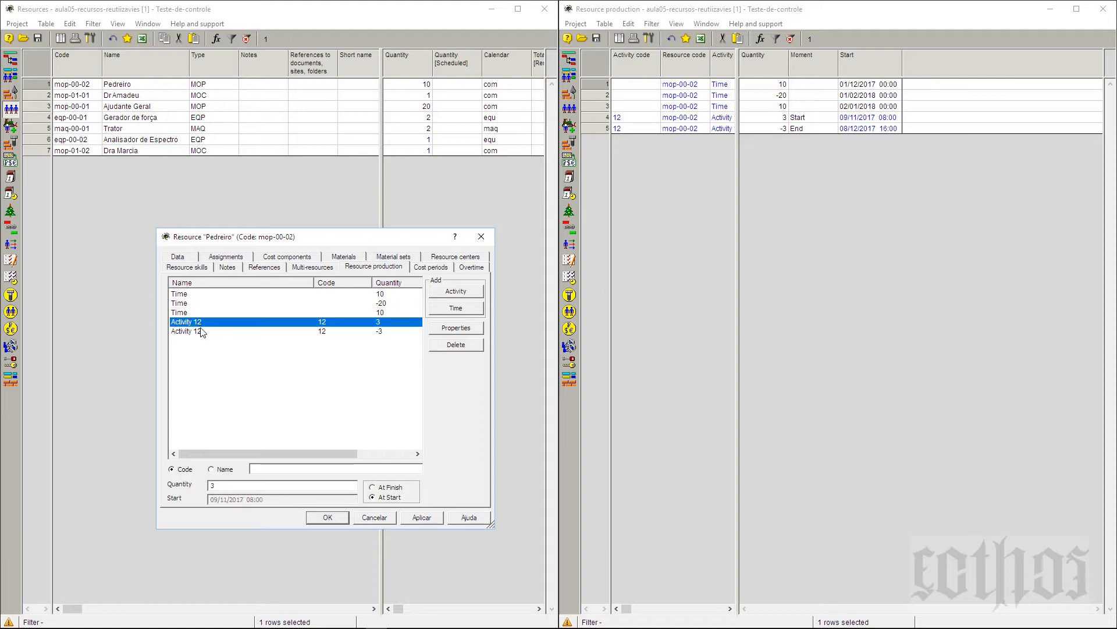
left_click(237, 494)
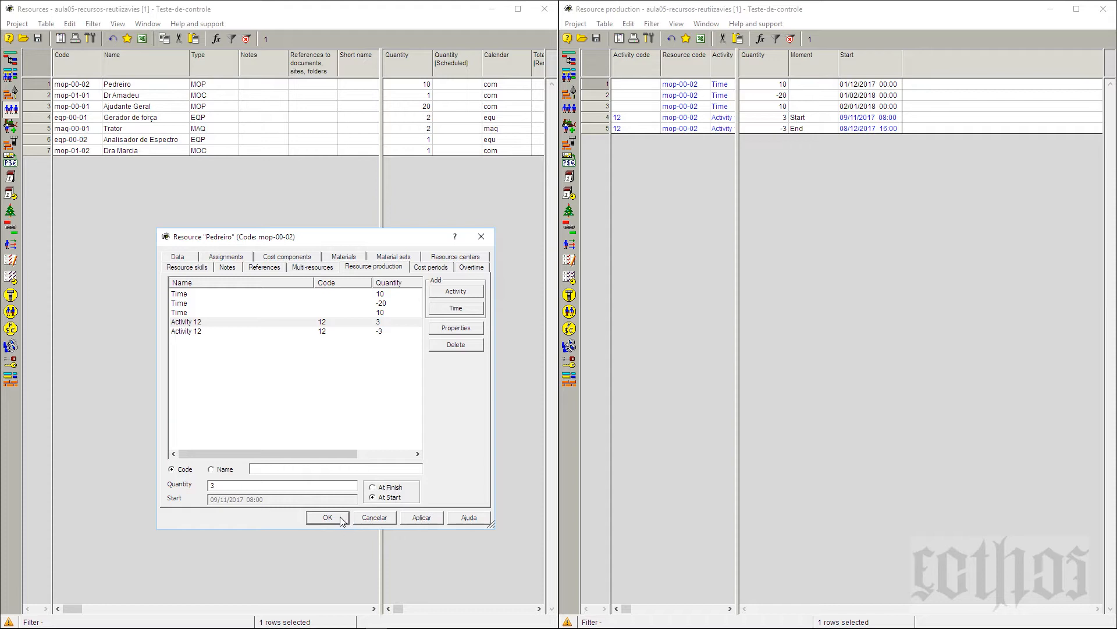
Step: Confirm the Pedreiro properties and close the Resources and Resource production tables
left_click(328, 517)
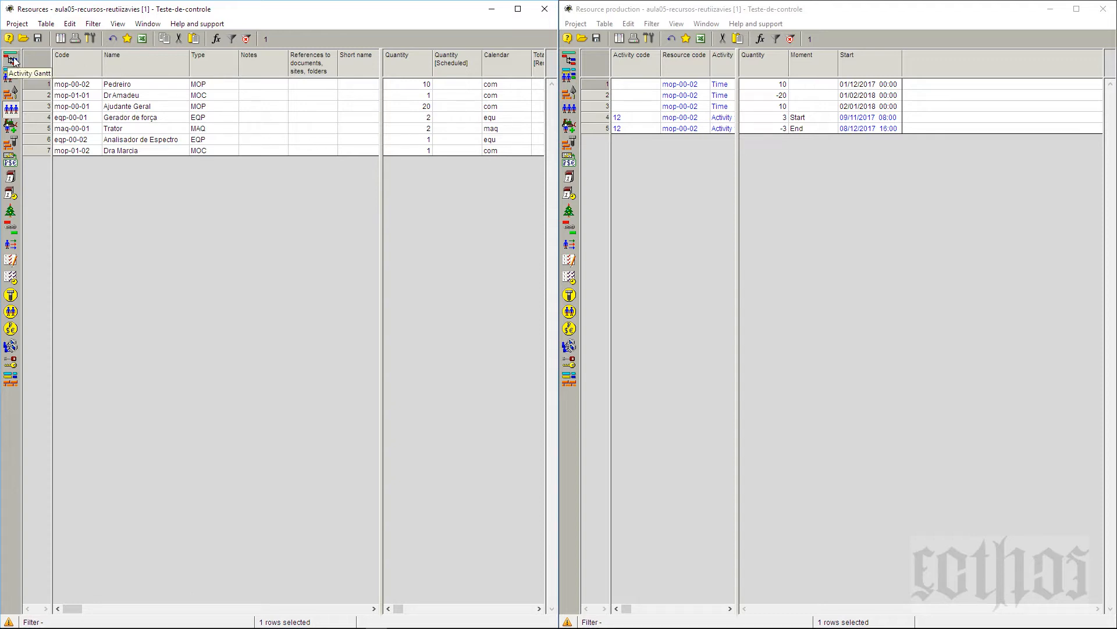
left_click(14, 109)
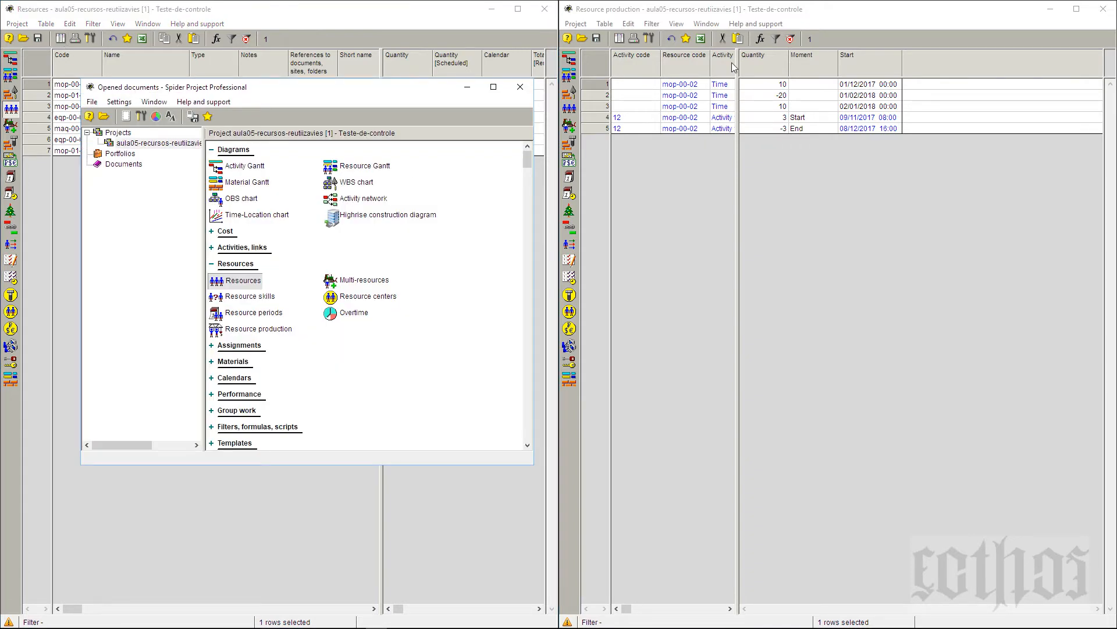
left_click(544, 9)
left_click(1103, 9)
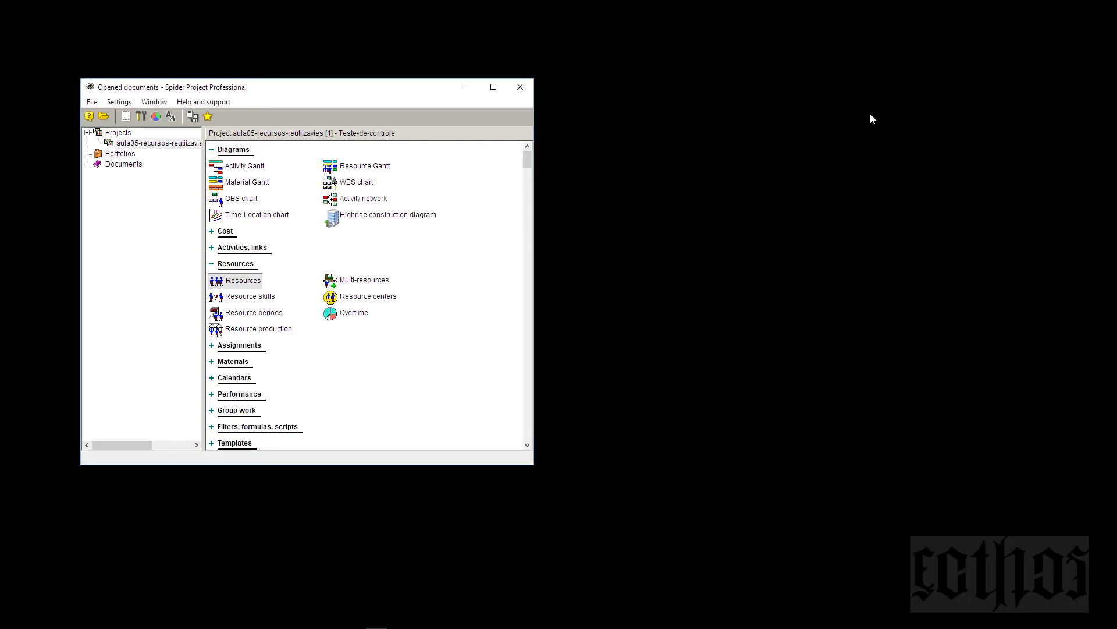
Step: Reposition and enlarge the Opened documents window and place the Resources table beside it
left_click_drag(429, 91, 573, 93)
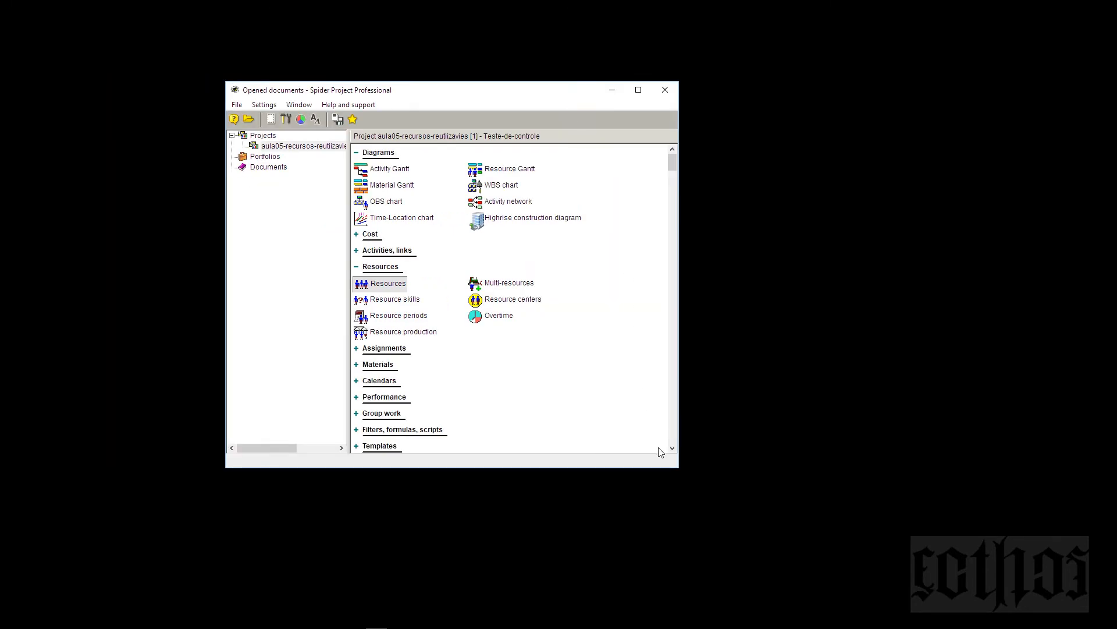
left_click_drag(678, 467, 775, 502)
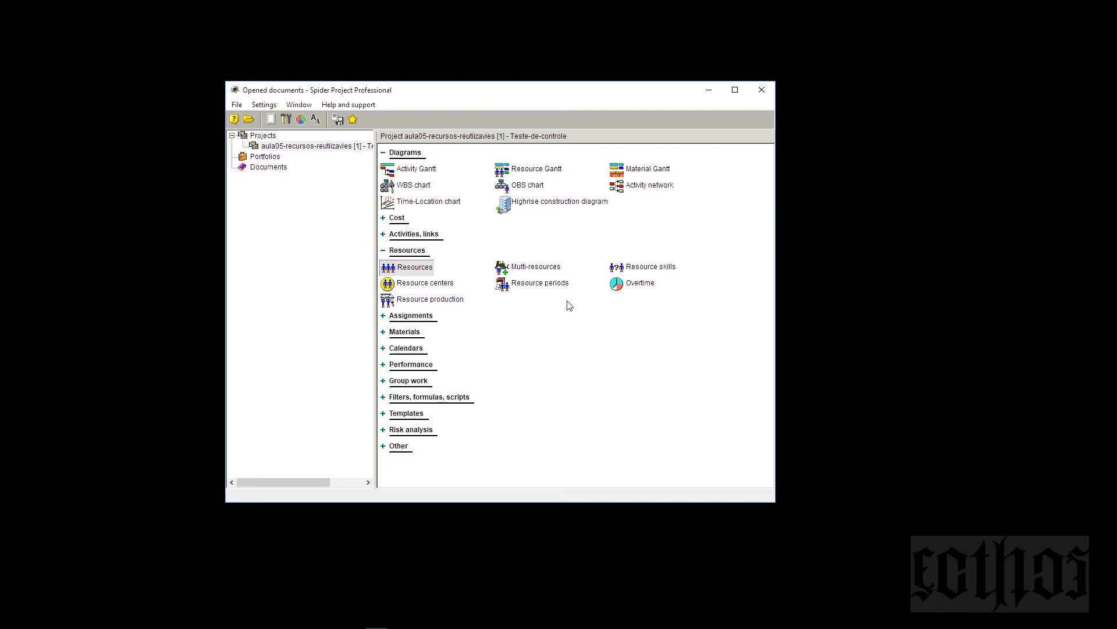
left_click_drag(0, 278, 1116, 112)
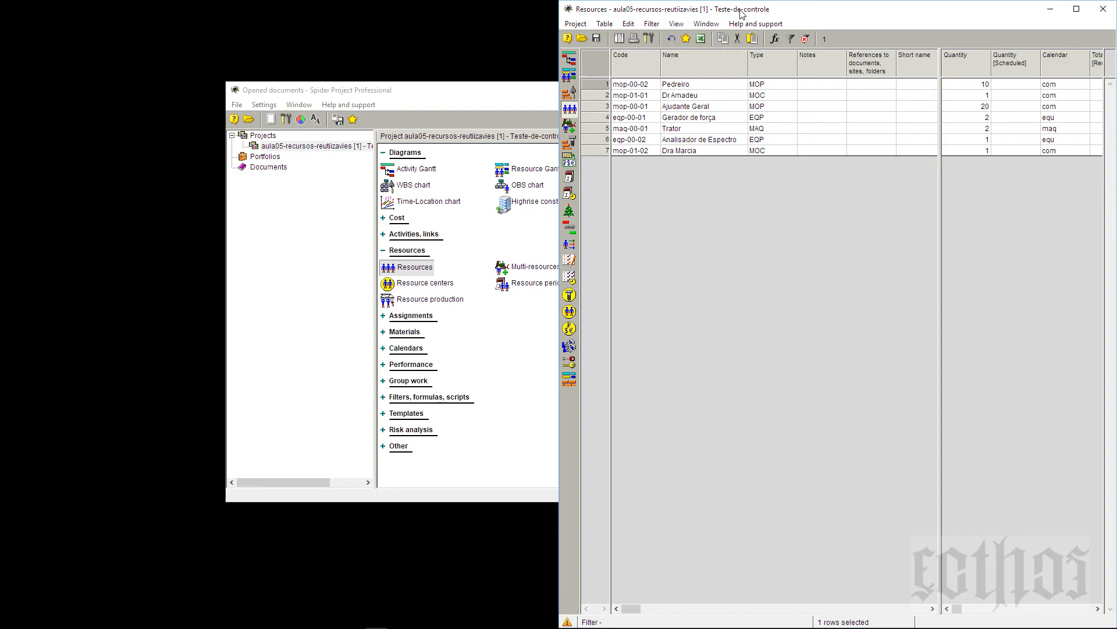
Step: Open the properties of the resource Pedreiro and show its cost periods
left_click(717, 86)
right_click(604, 85)
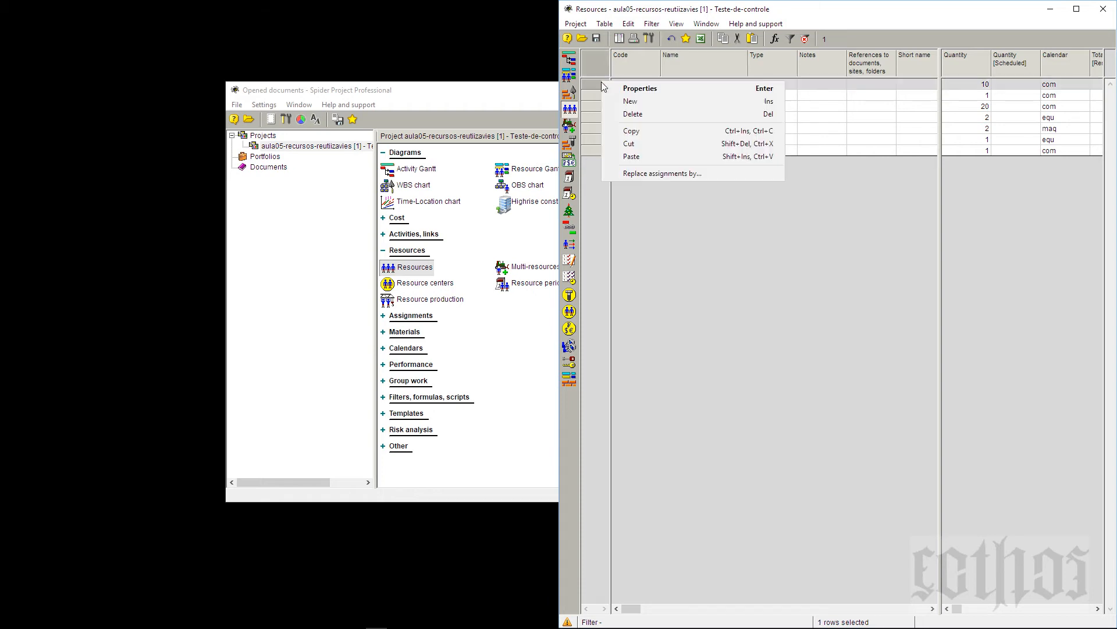
left_click(605, 85)
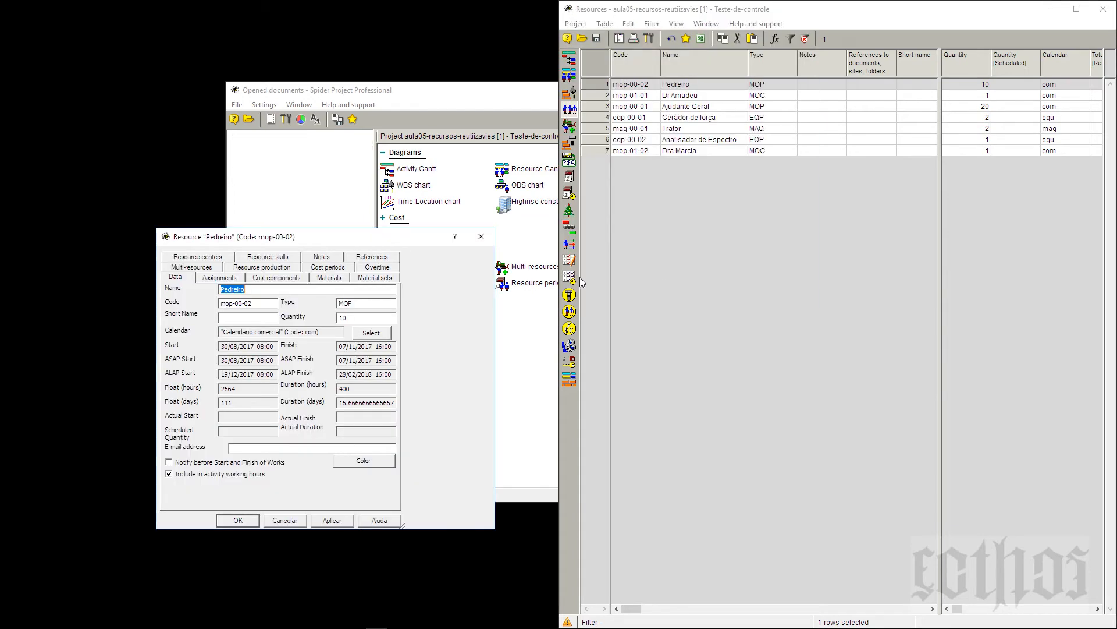
left_click_drag(373, 243, 857, 235)
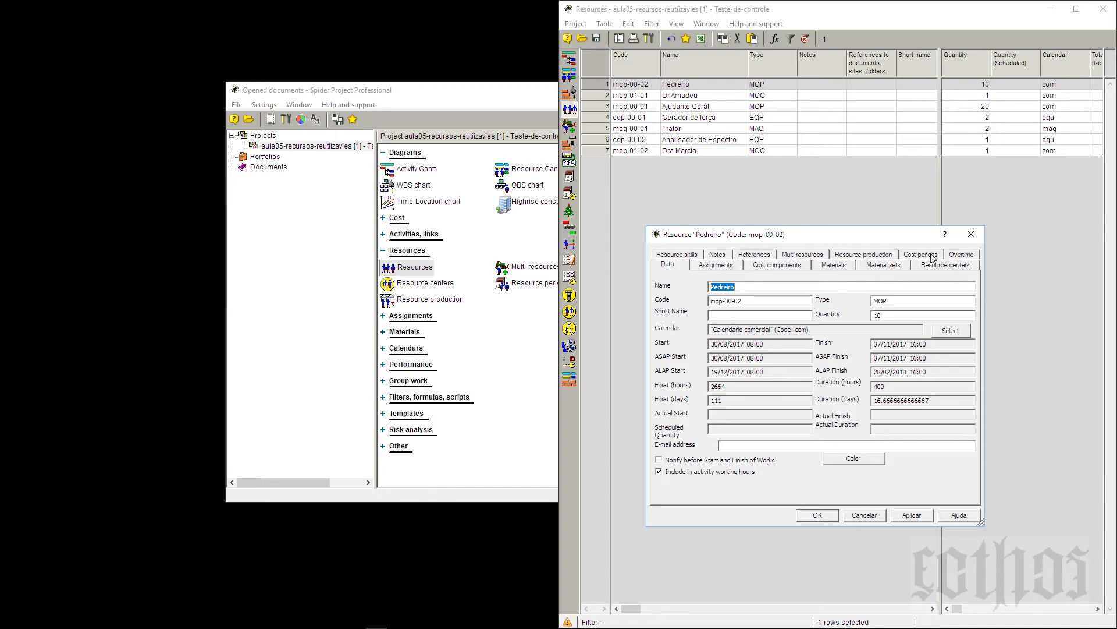
left_click(879, 269)
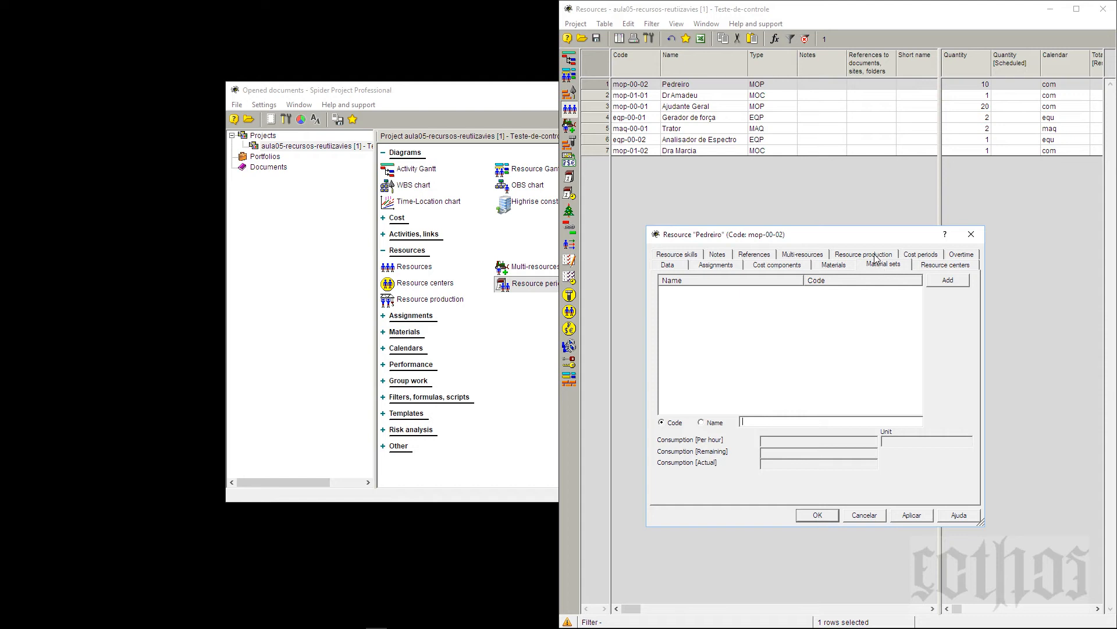
left_click(925, 255)
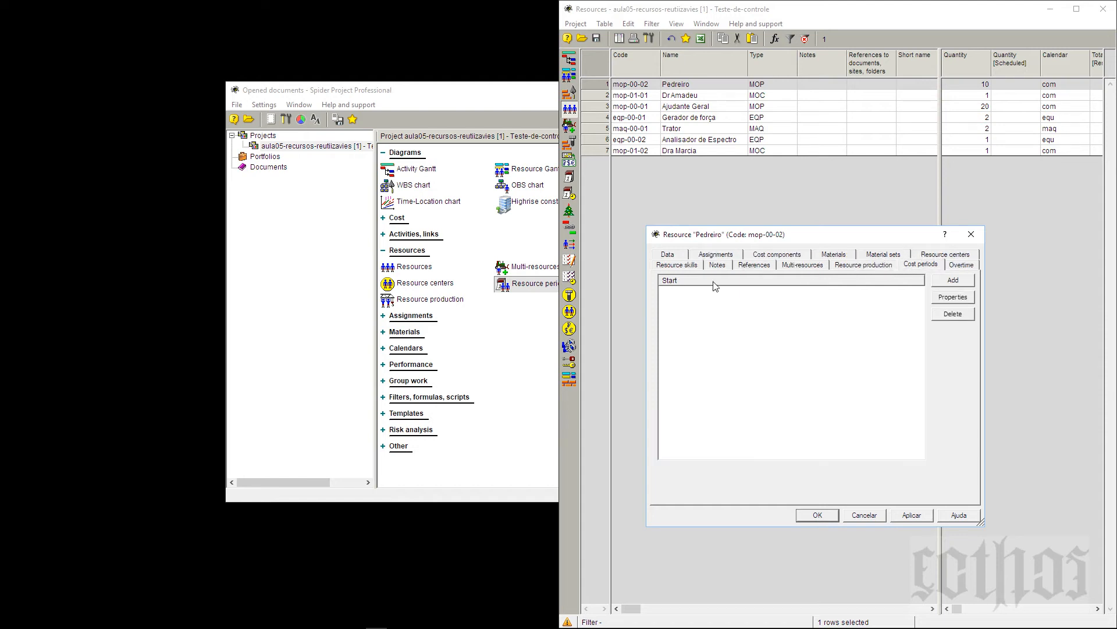
left_click(949, 281)
left_click(949, 281)
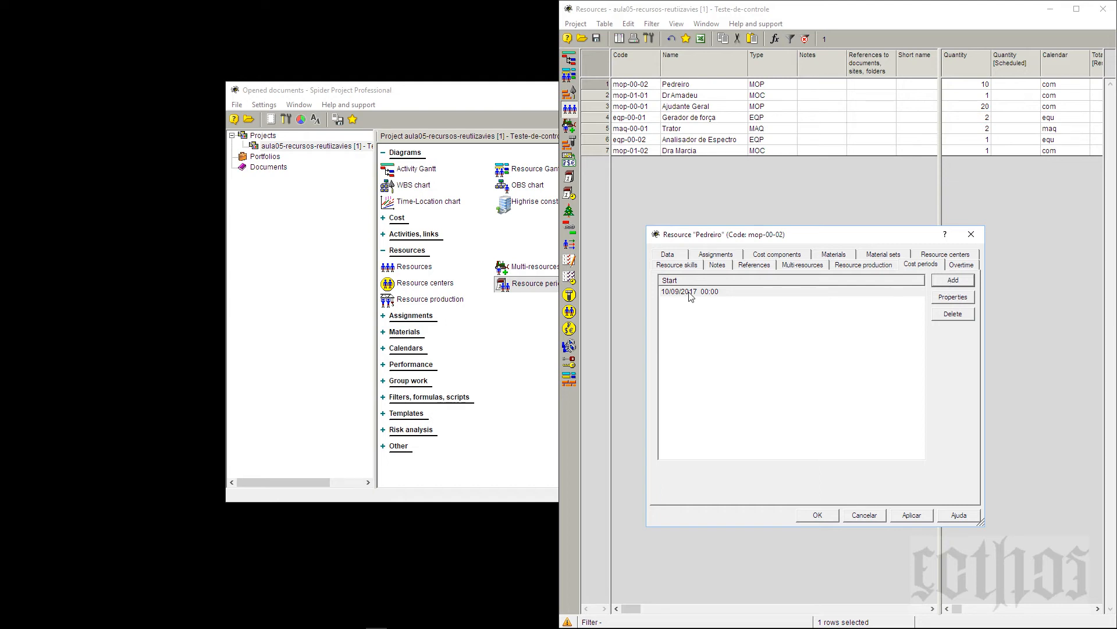
left_click(952, 314)
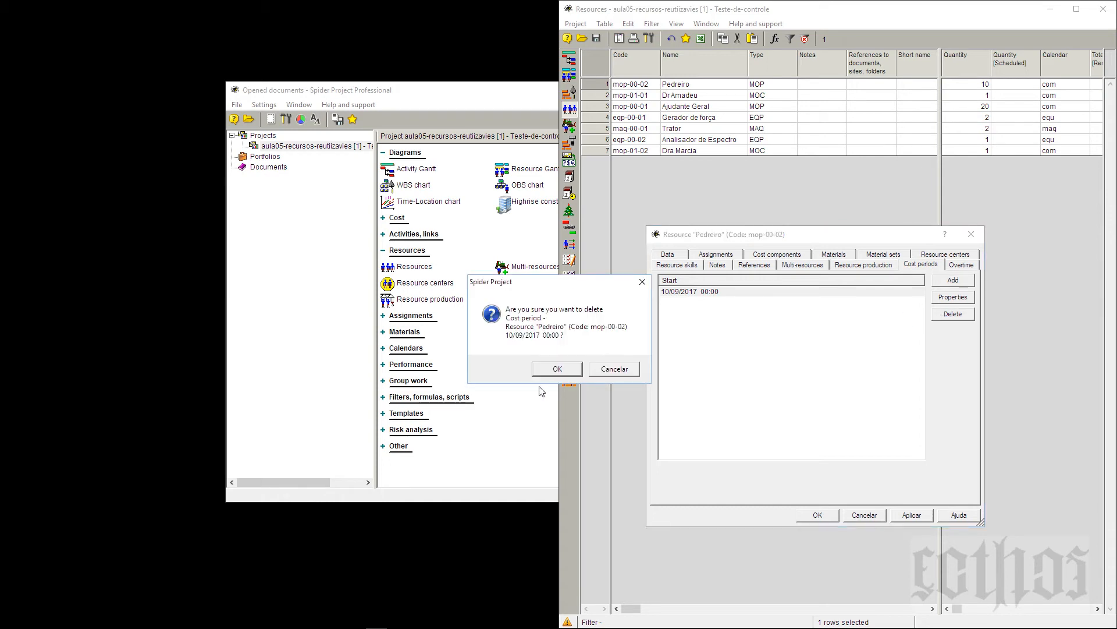
left_click(553, 370)
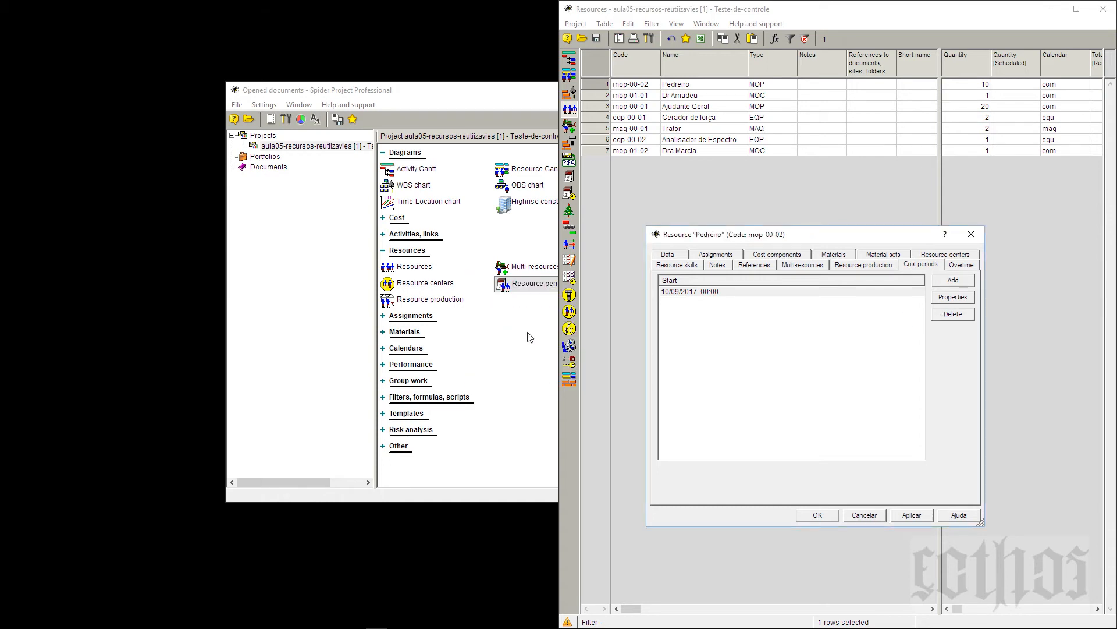
Step: Open the Resource periods table next to the Resources table and return to Pedreiro's properties
right_click(525, 285)
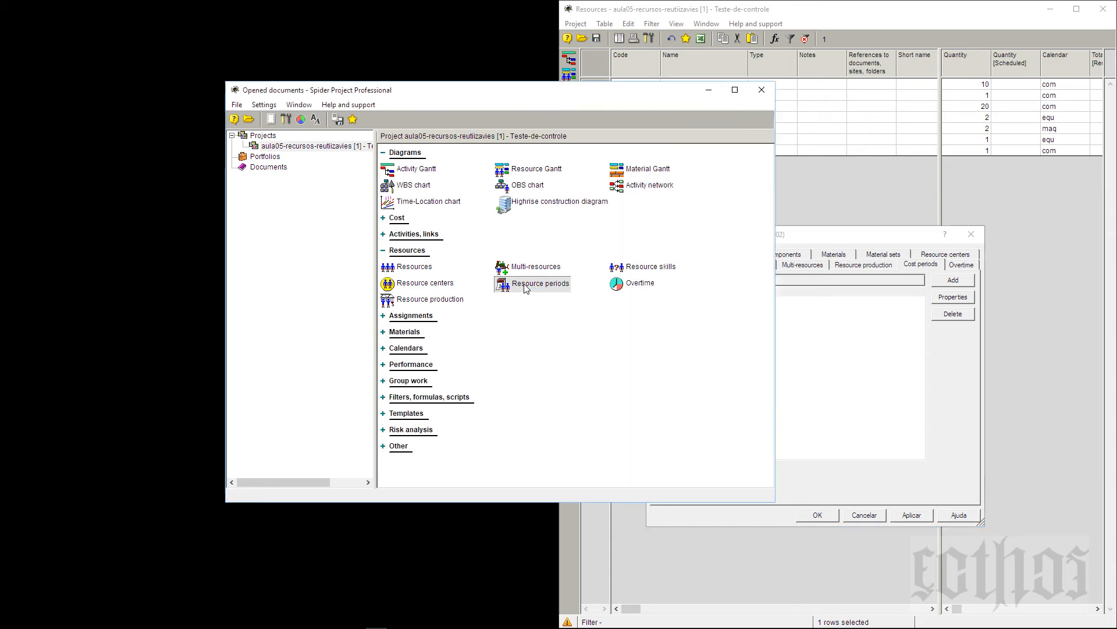
left_click(544, 295)
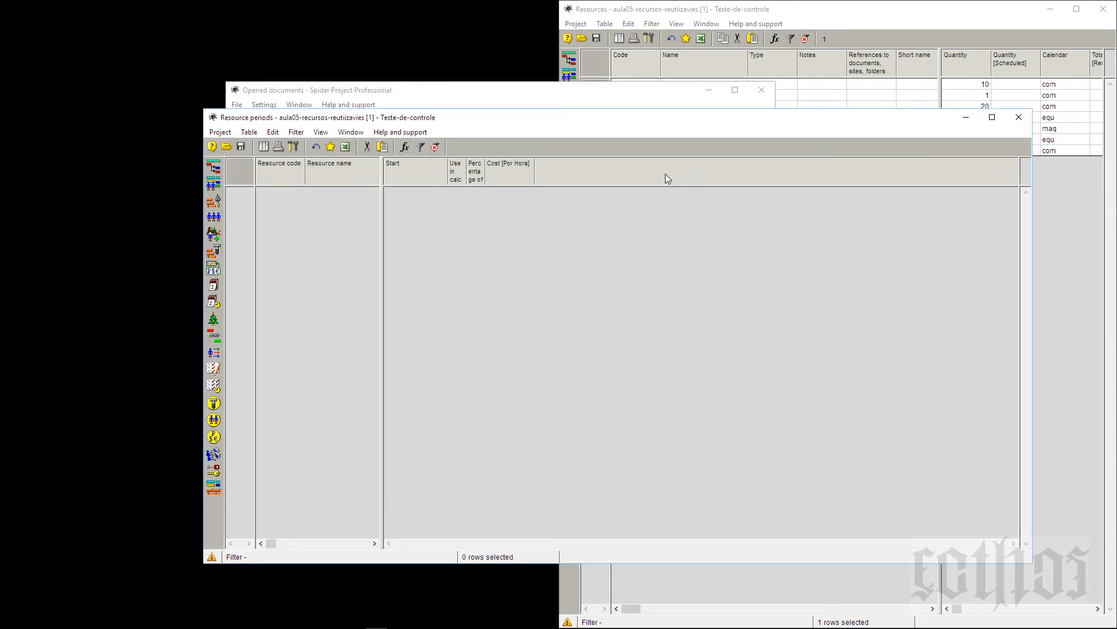
left_click_drag(675, 121, 0, 172)
left_click(714, 7)
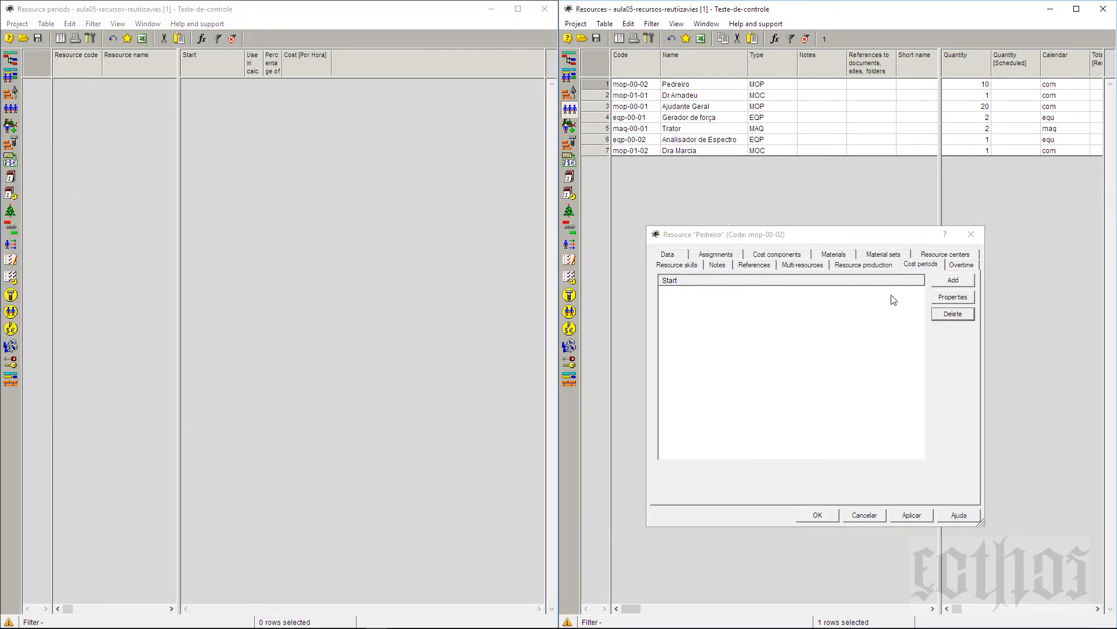
Step: Add a cost period to Pedreiro starting 01/10/2017, calculated as a percentage of the previous period
left_click(953, 280)
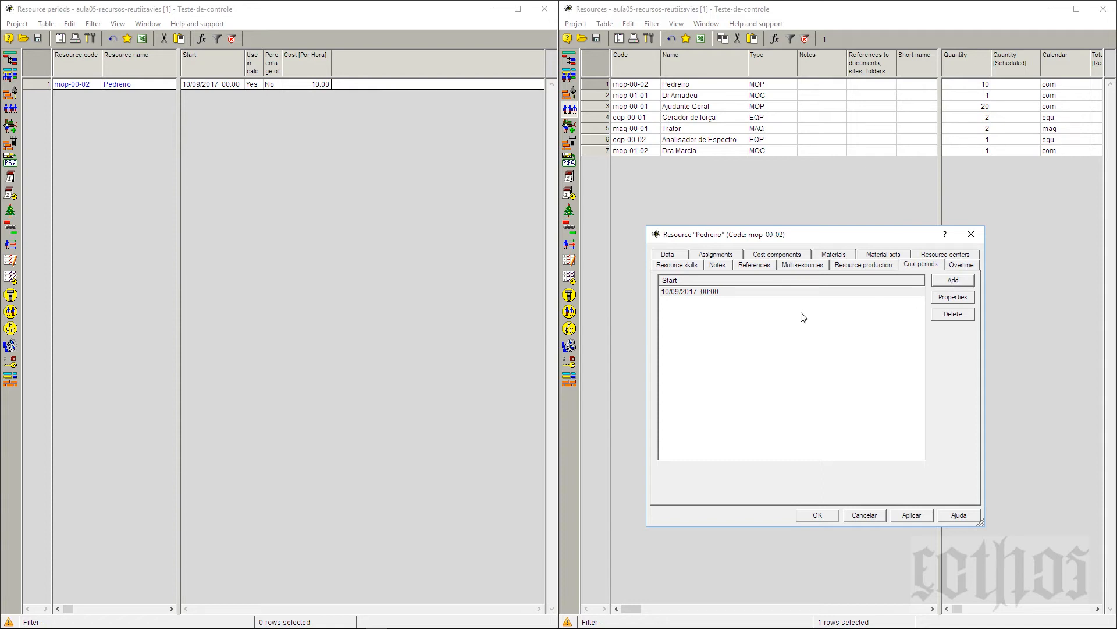
left_click(944, 301)
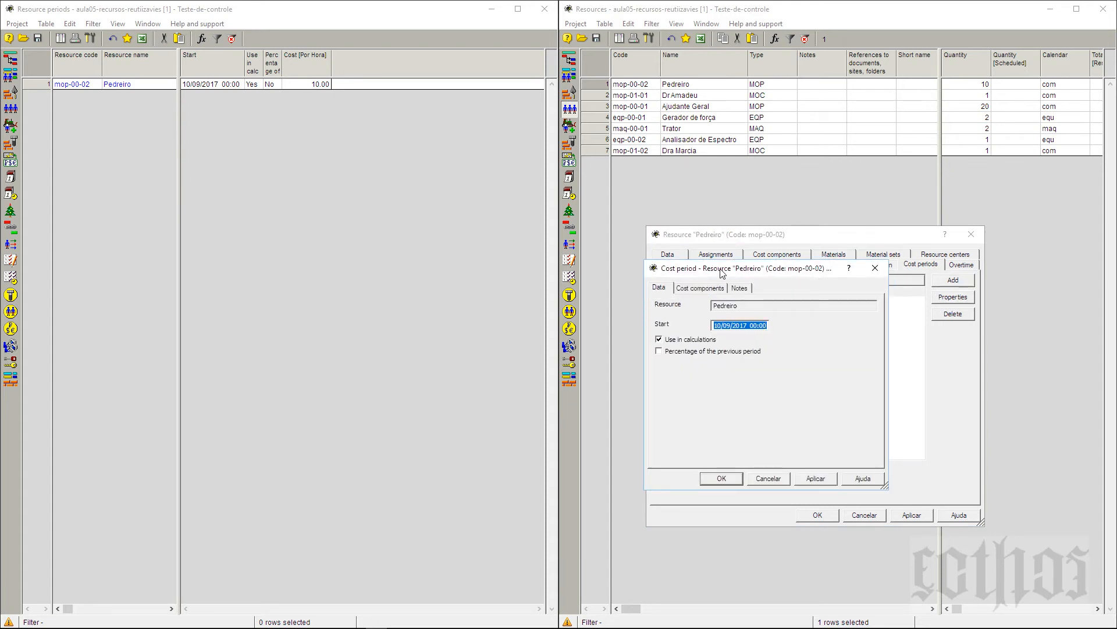
left_click(731, 362)
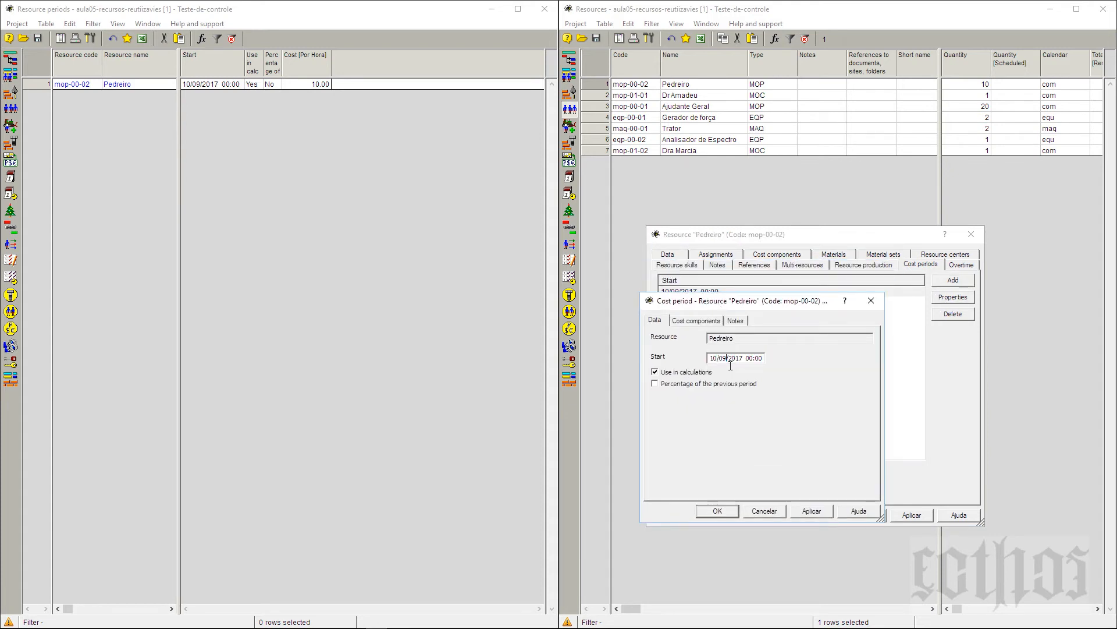
left_click_drag(728, 362, 708, 362)
type("01/10/")
left_click(654, 370)
Step: Keep 10 as the Cost component percentage of Pedreiro's 01/10/2017 period and apply it
left_click(706, 322)
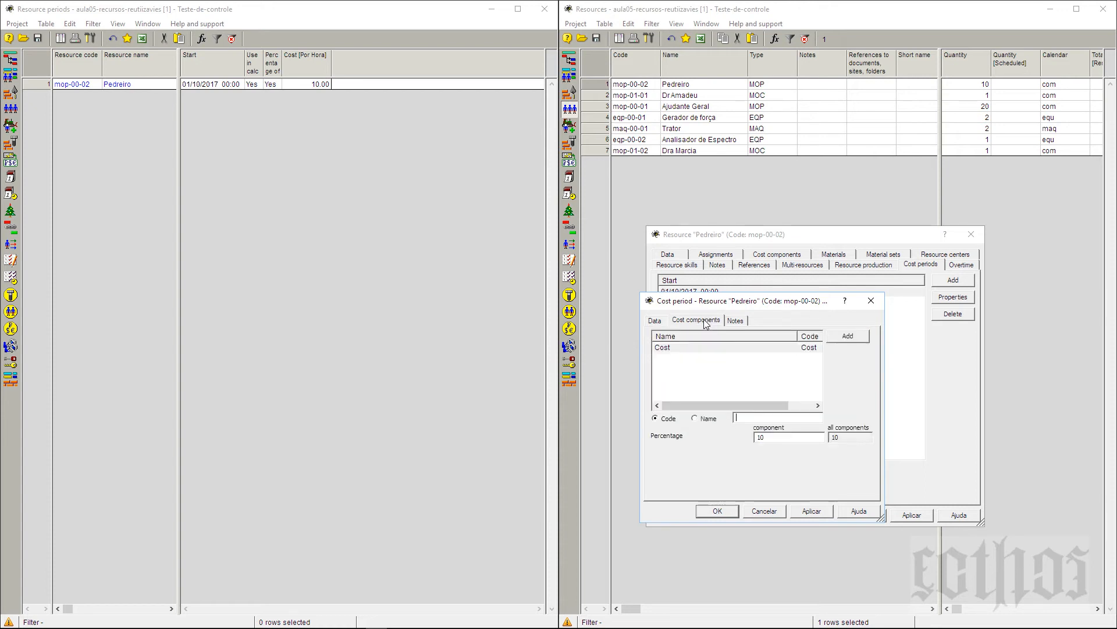
left_click(678, 352)
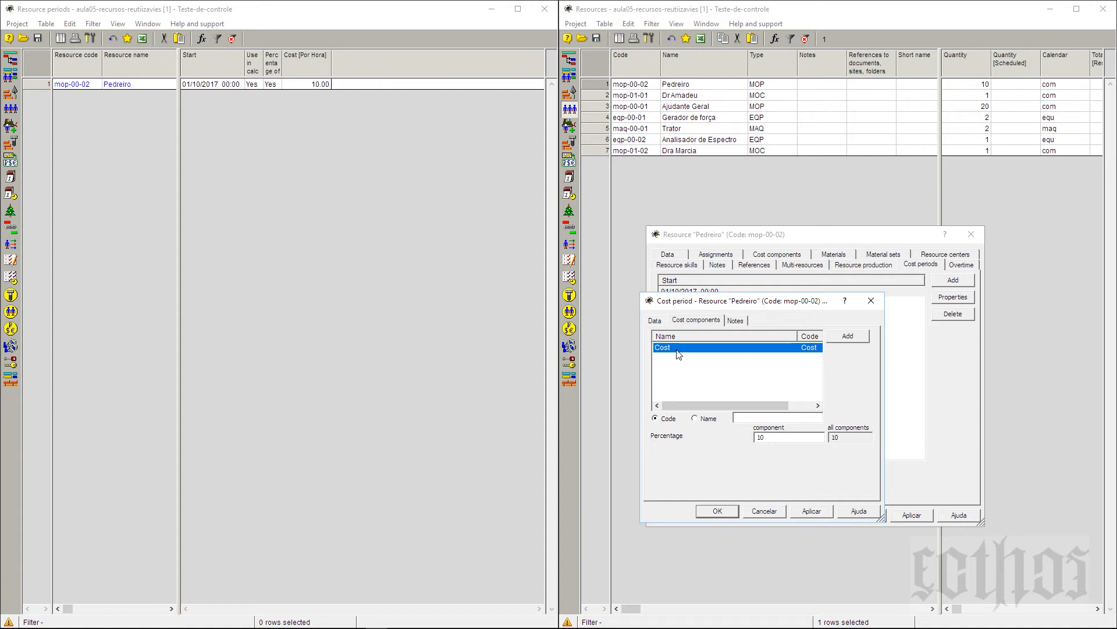
left_click(780, 444)
double_click(780, 445)
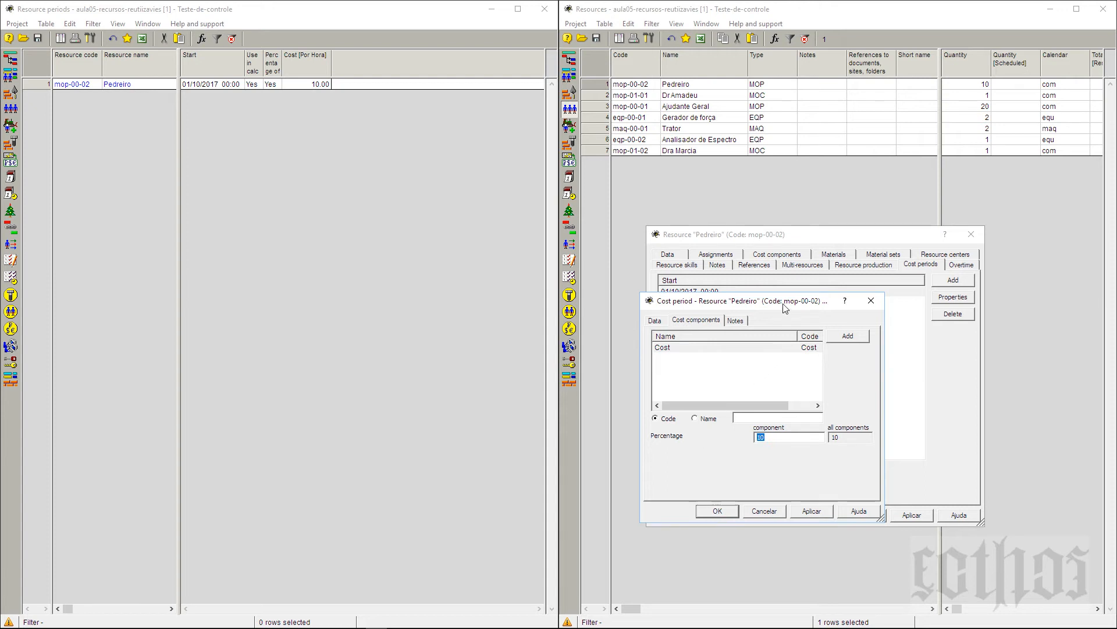
left_click_drag(784, 307, 499, 311)
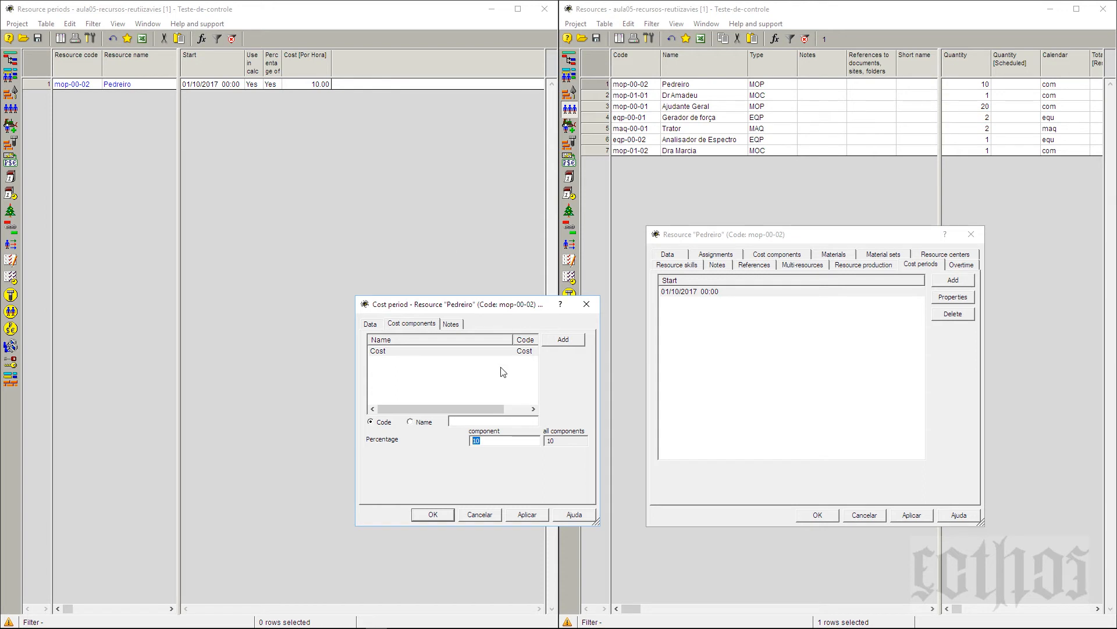
left_click(377, 326)
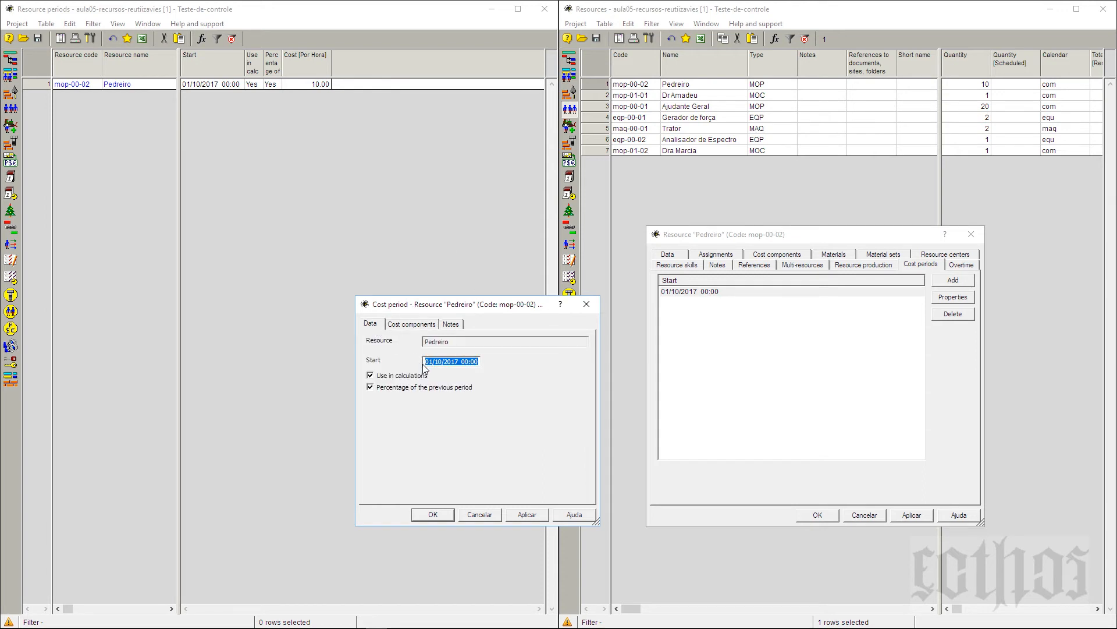
left_click(411, 324)
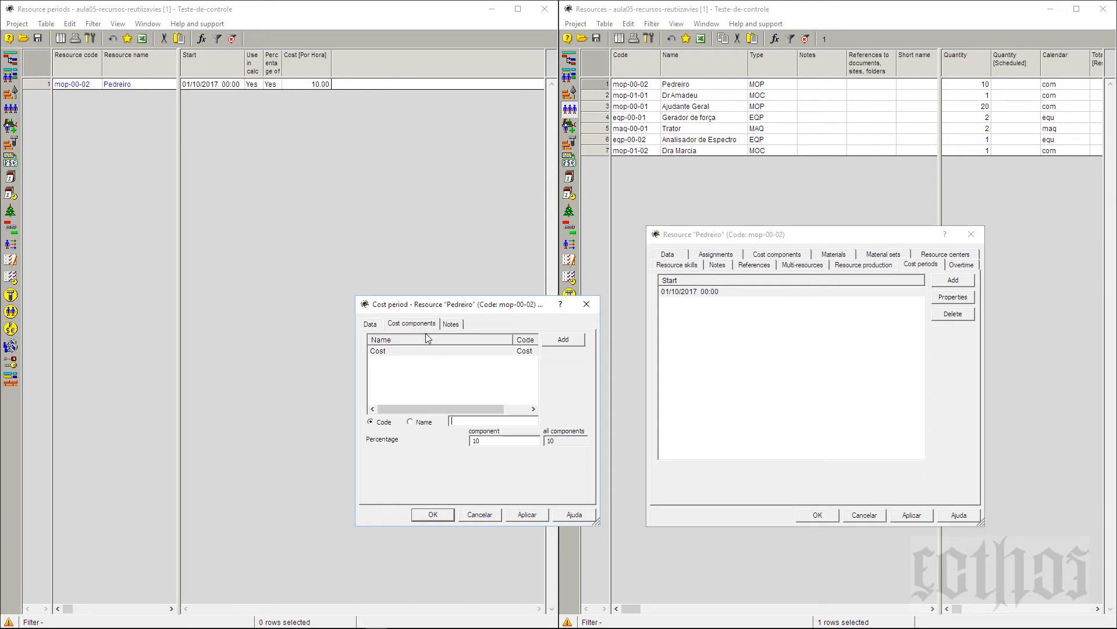
left_click(506, 445)
left_click(536, 516)
Step: Add a second cost period to Pedreiro starting 02/01/2018, also as a percentage of the previous period
left_click(967, 281)
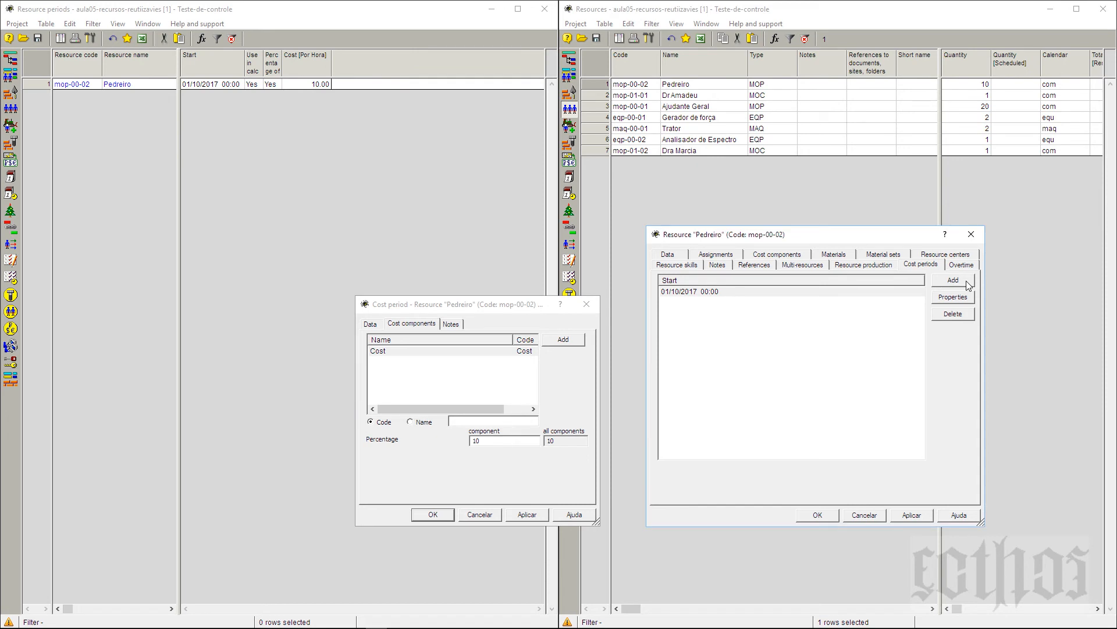
left_click(966, 280)
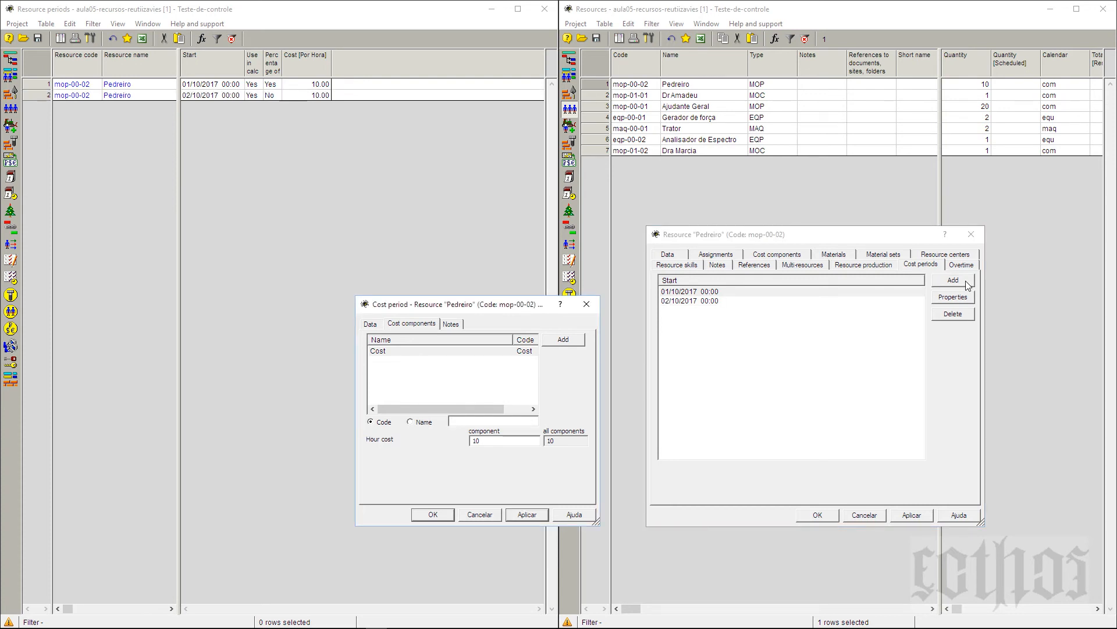
left_click(370, 324)
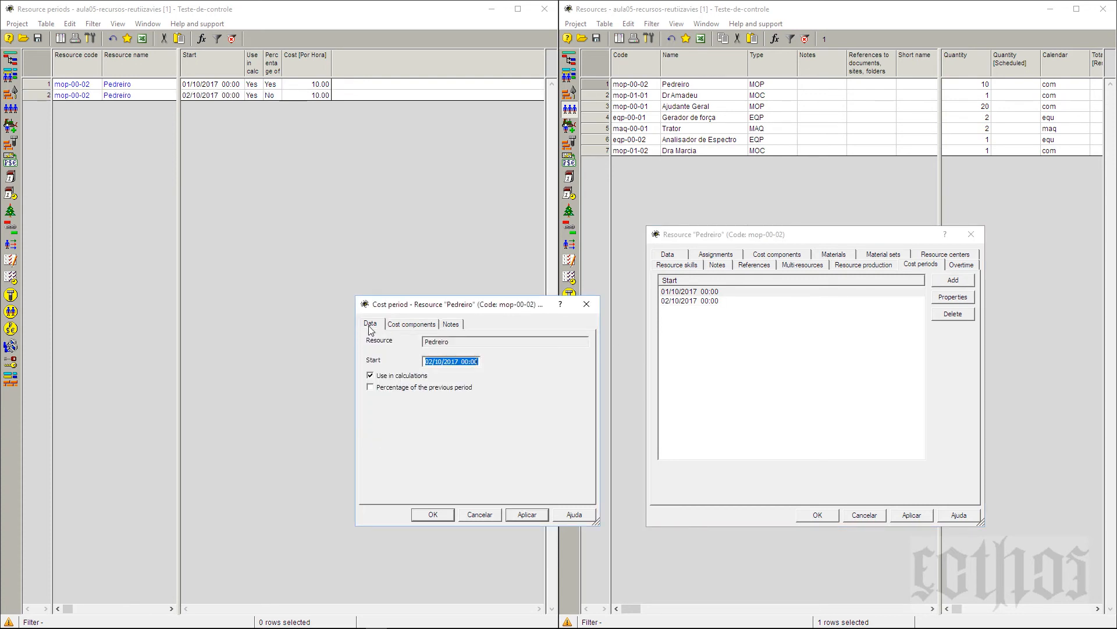
left_click(446, 362)
left_click_drag(446, 362, 424, 362)
type("02/01/2018")
key("Delete")
key("Delete")
key("Delete")
key("Delete")
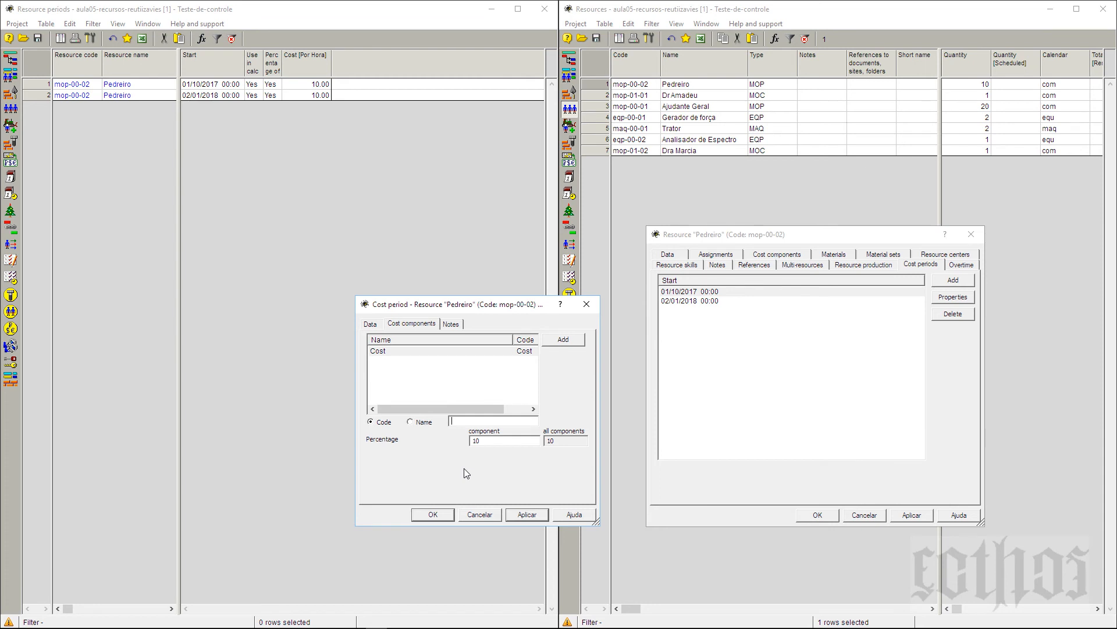
Step: Set the Cost component percentage of the 02/01/2018 period to 12 and confirm the cost period
double_click(475, 441)
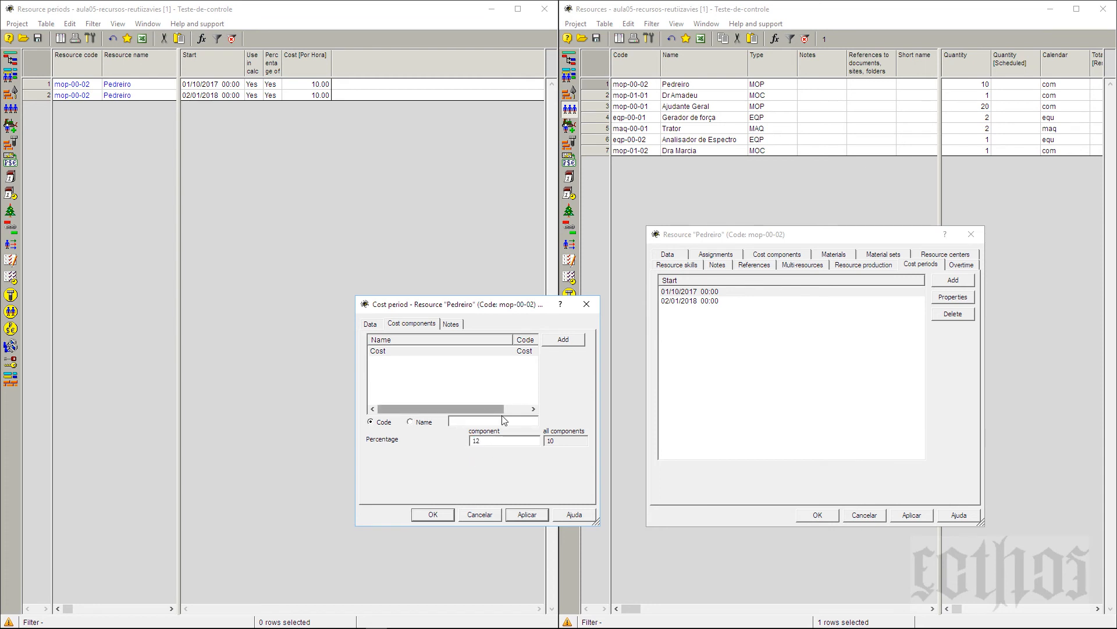
left_click(531, 513)
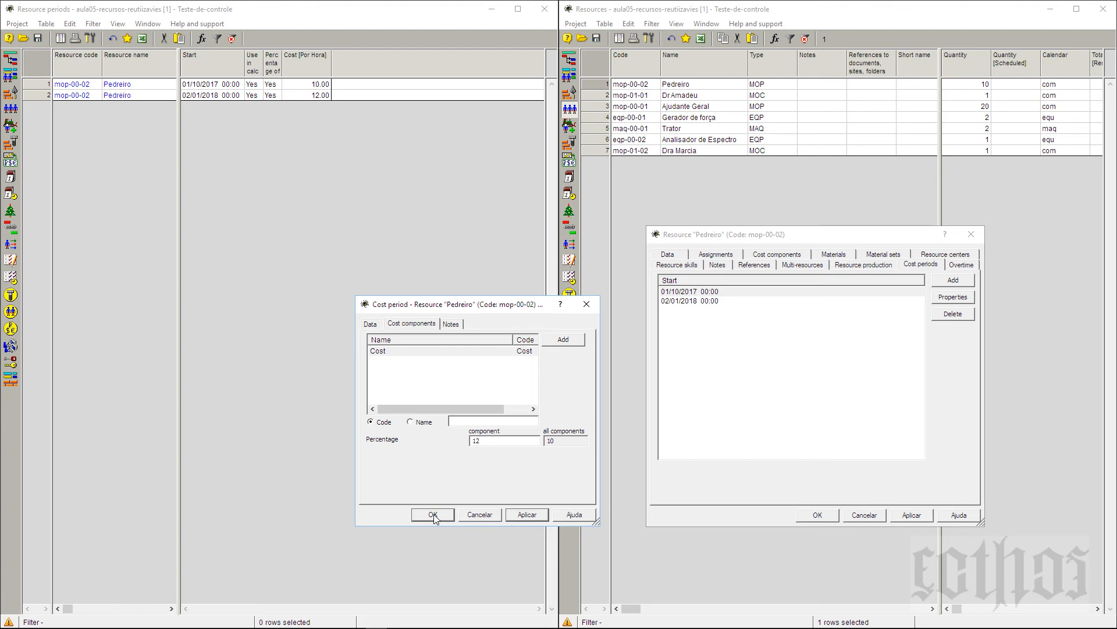
left_click(434, 516)
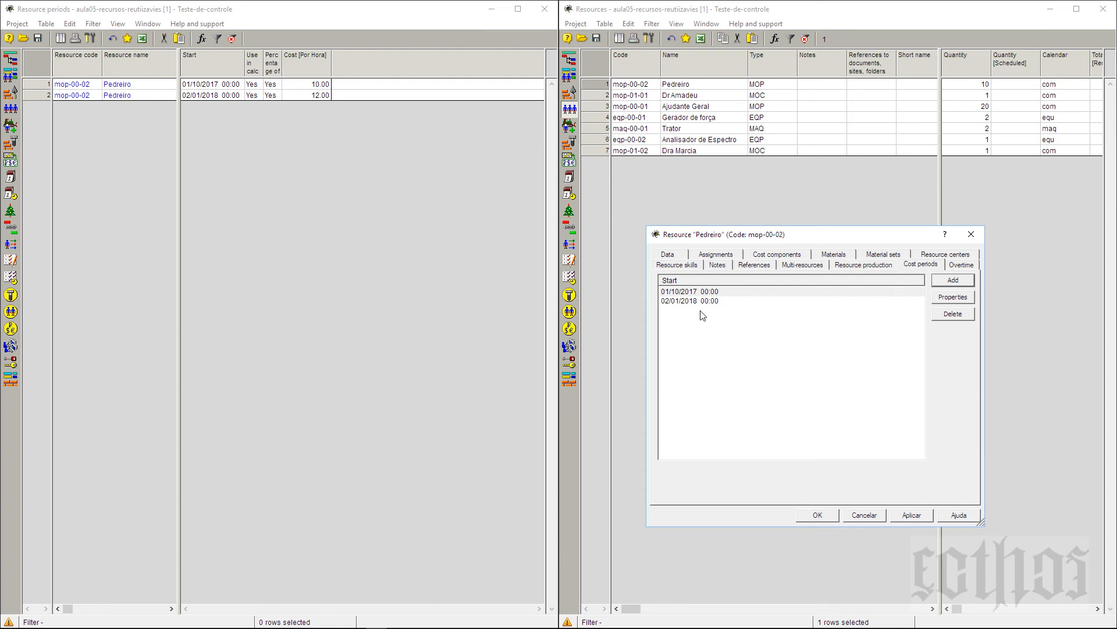
Step: Check the two cost periods of Pedreiro, then apply and confirm the resource's properties
left_click(702, 292)
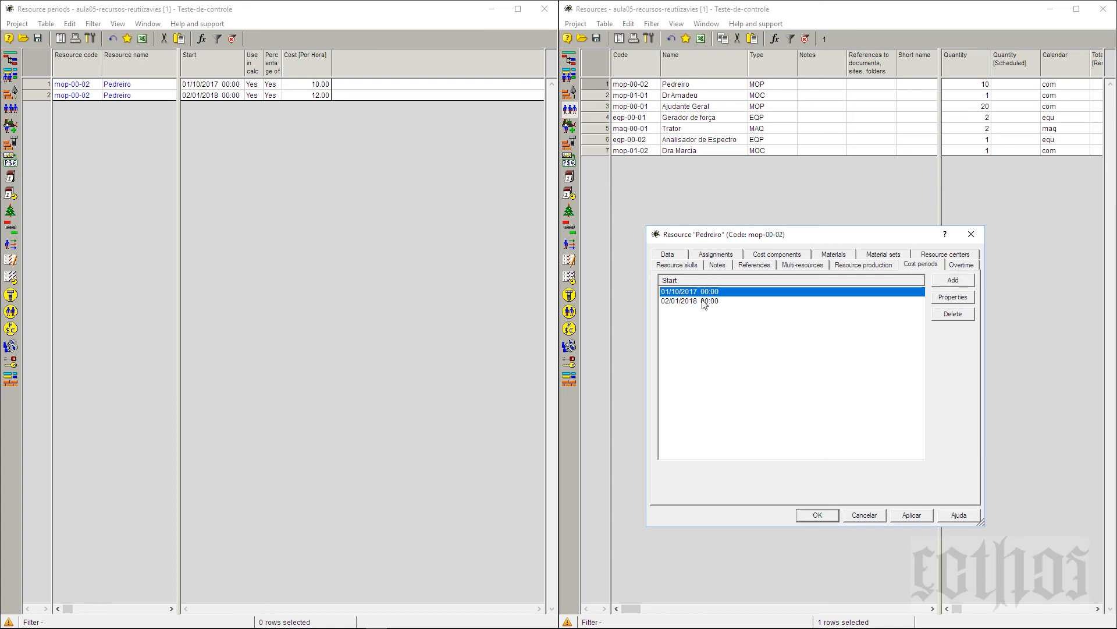
left_click(704, 301)
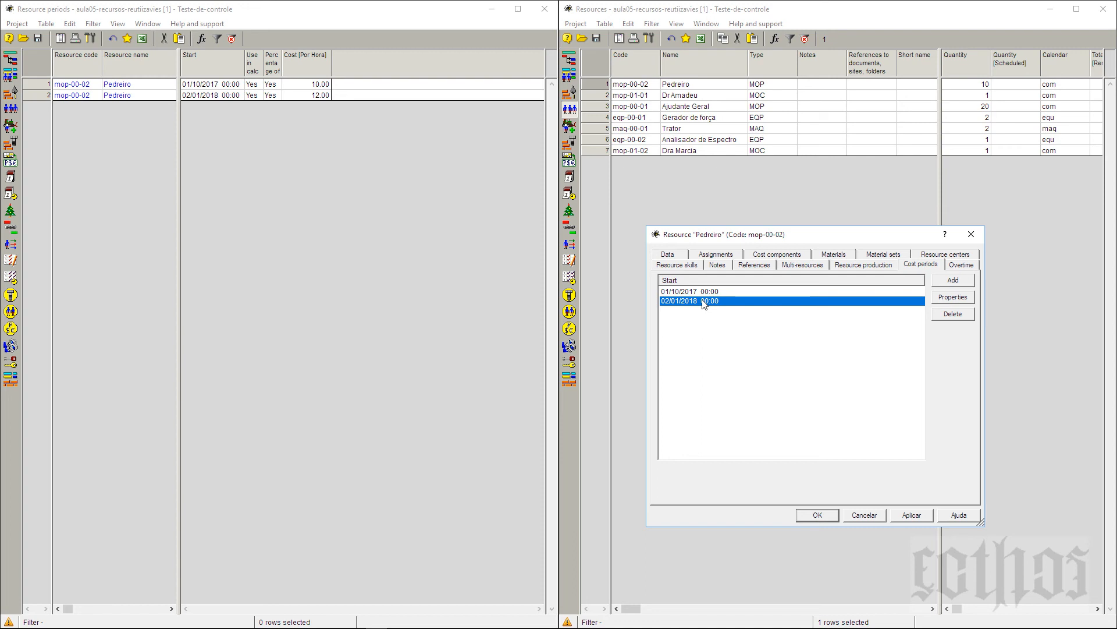
left_click(922, 515)
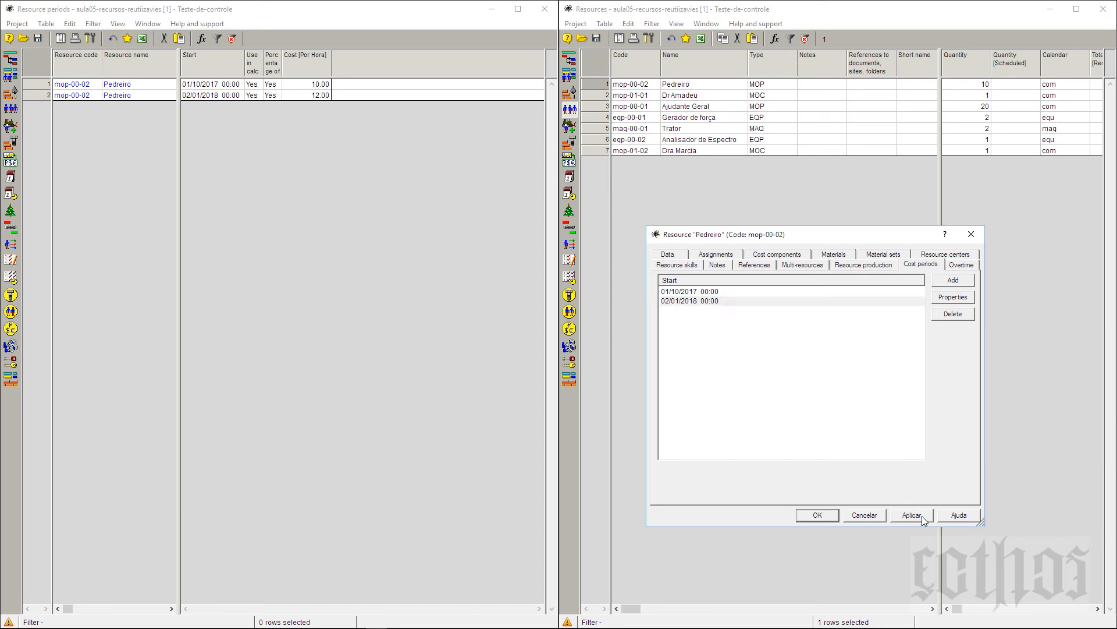
left_click(826, 519)
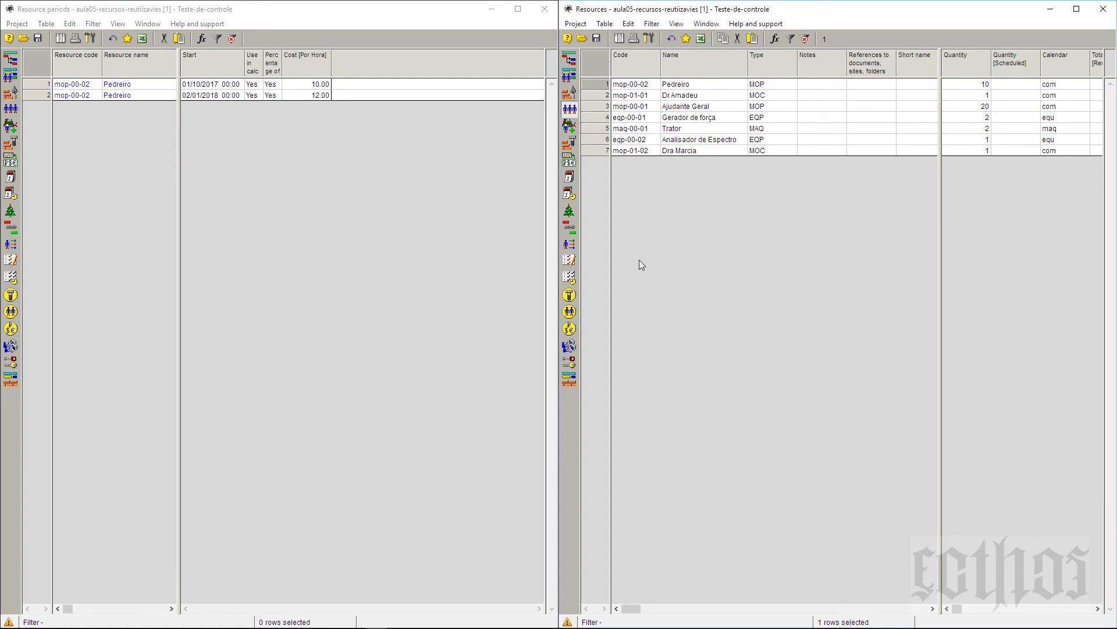
Step: Close the Resource periods and Resources tables and select the Resources entry in the project's document list
left_click(544, 11)
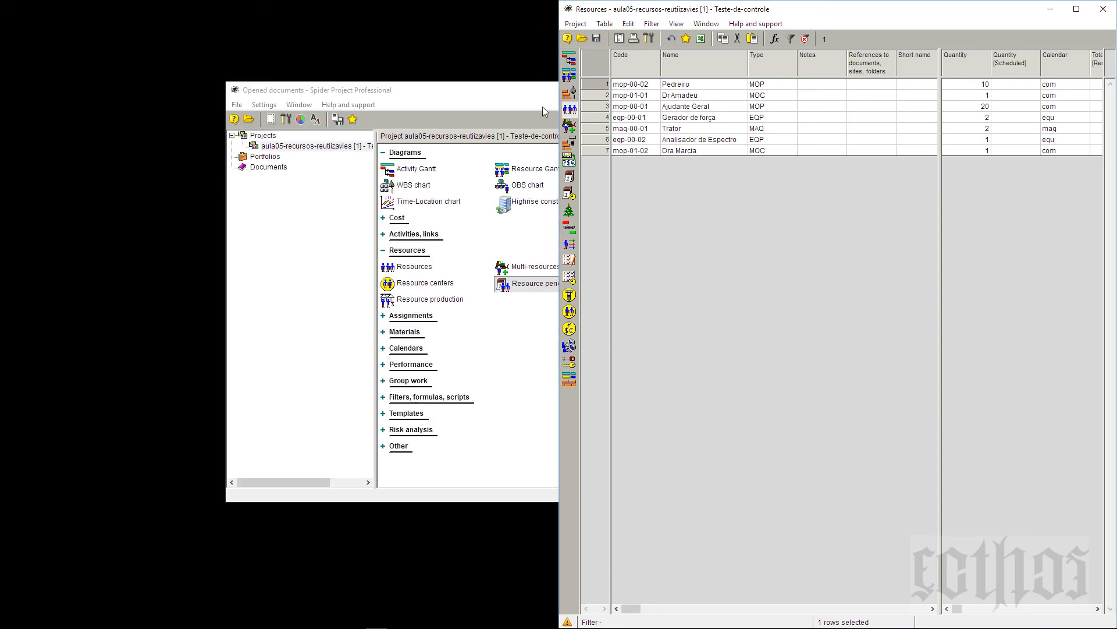
left_click(594, 82)
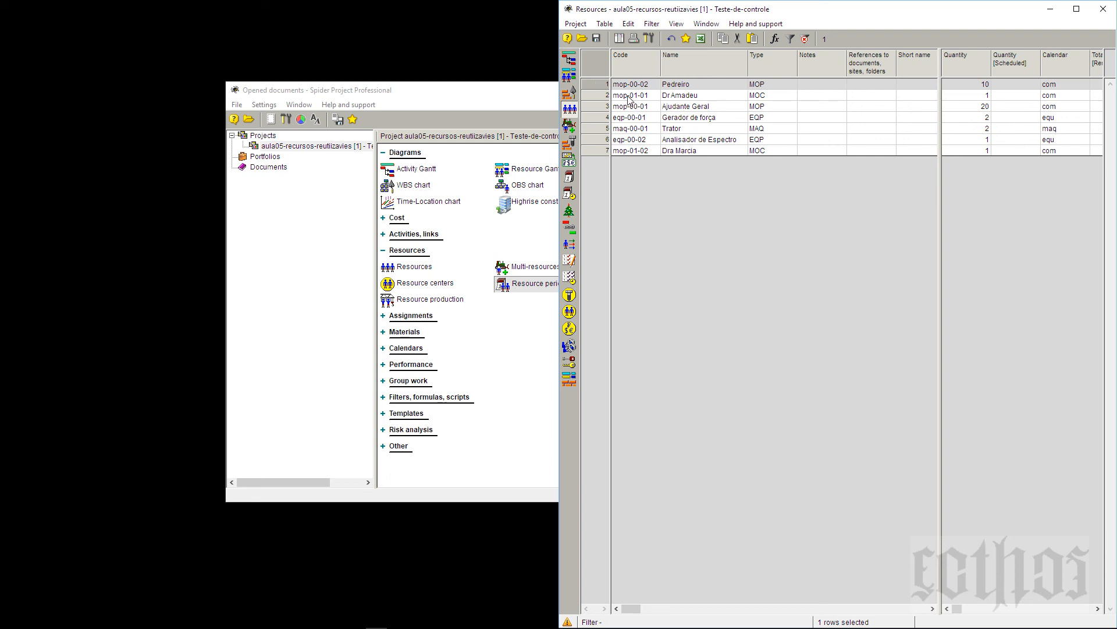
left_click(1103, 9)
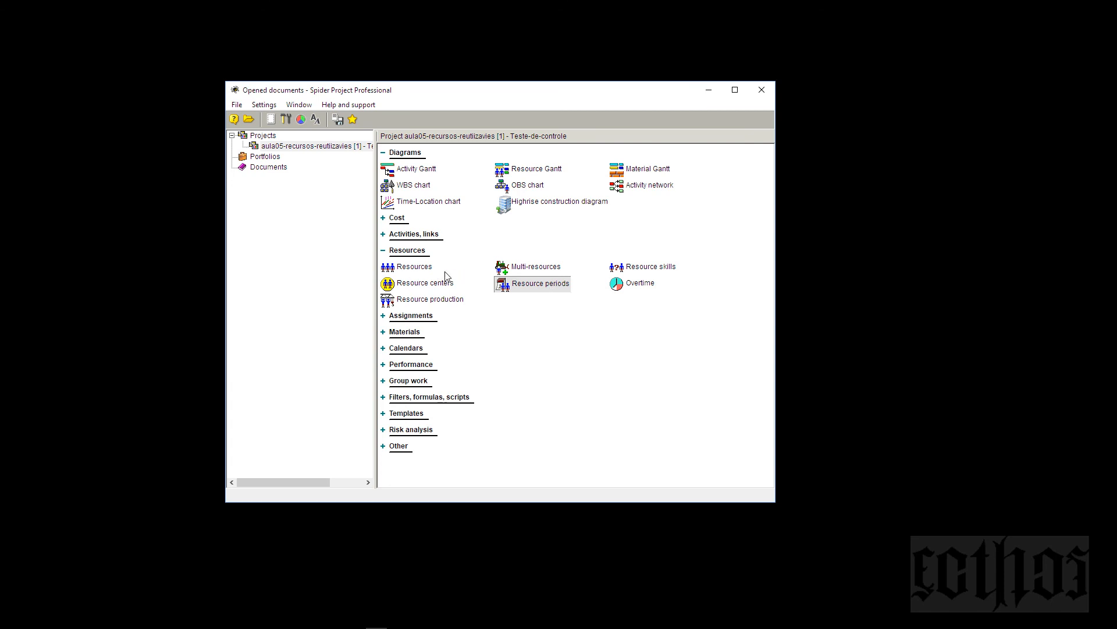
left_click(403, 270)
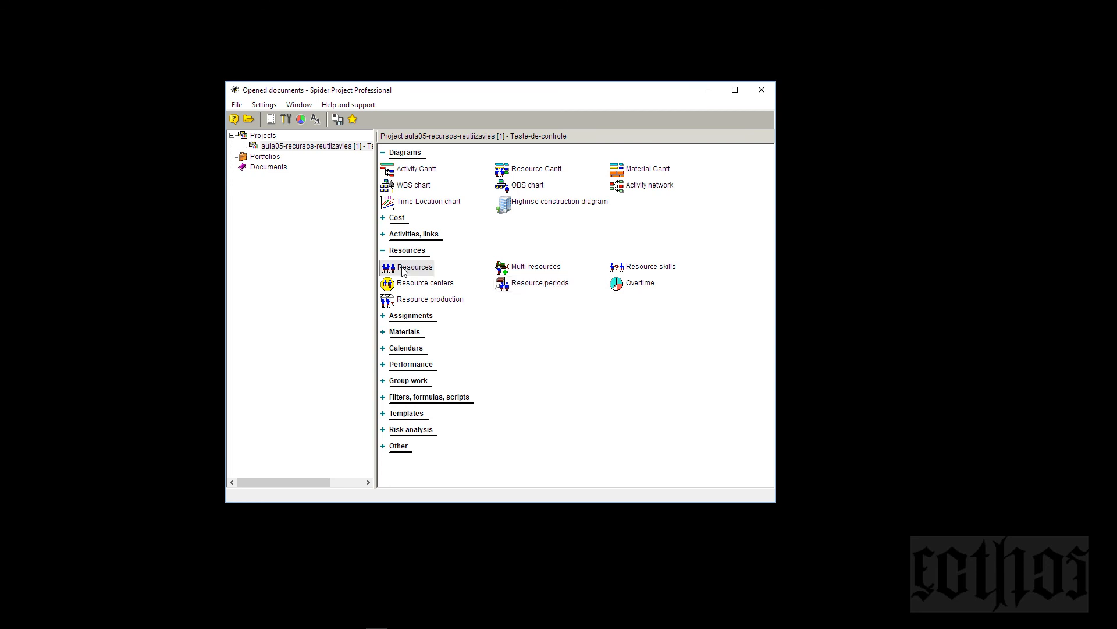